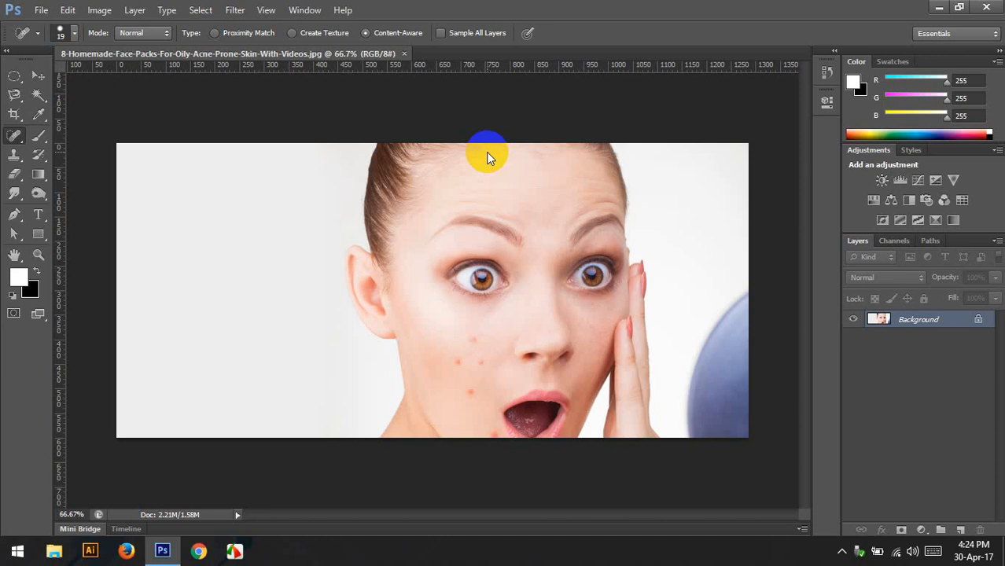
- Duplicate the Background layer to work on a copy of the portrait
key("ctrl+j")
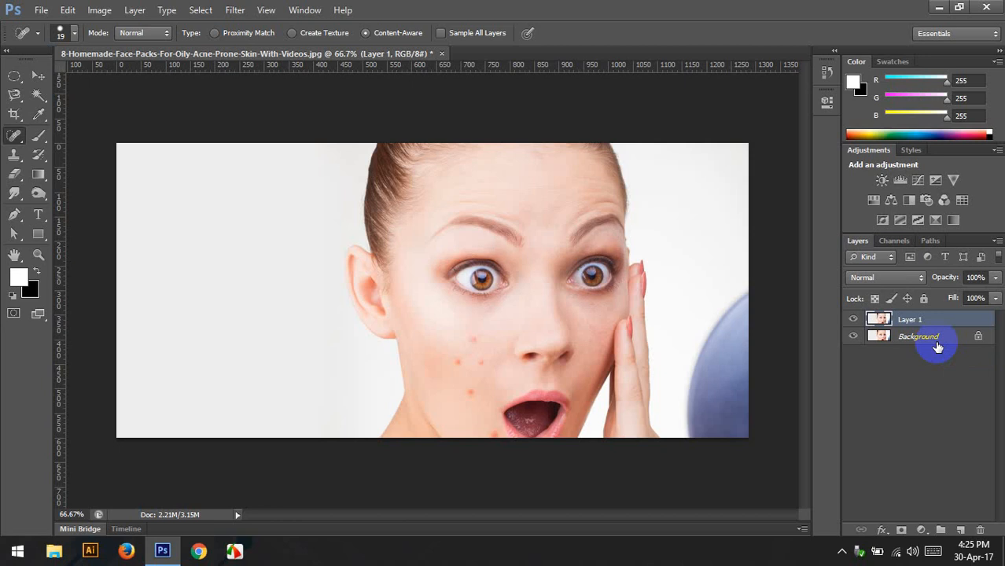
key("z")
left_click(534, 350)
left_click(535, 352)
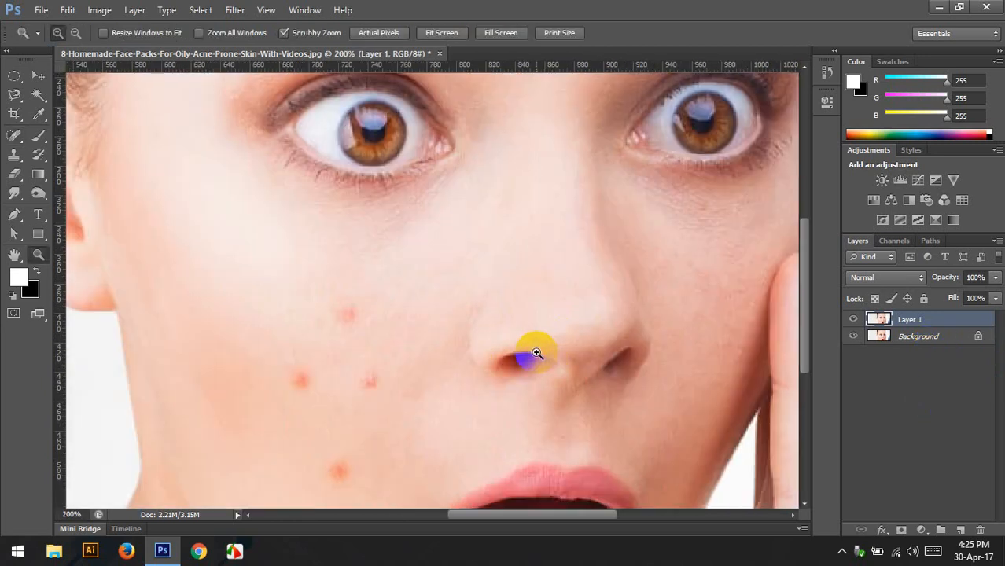
left_click_drag(481, 355, 502, 317)
left_click(502, 321, "alt")
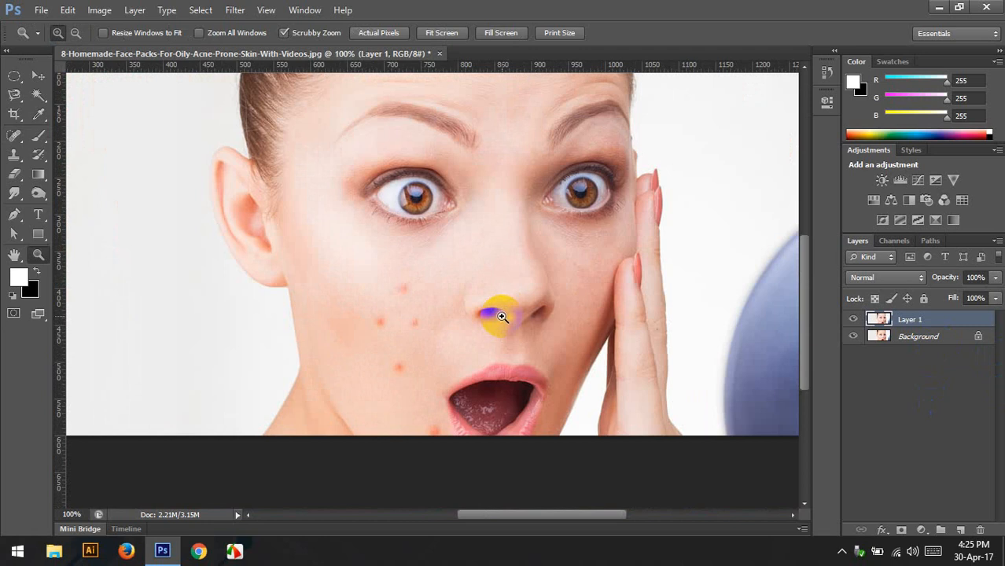
- Activate the Spot Healing Brush Tool and set its brush size to 25
left_click(14, 136)
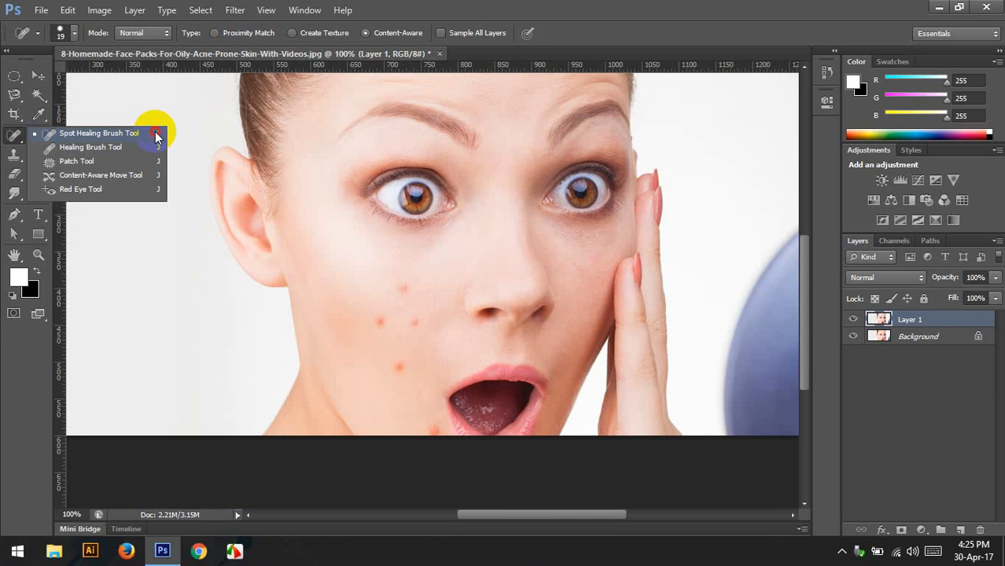
left_click(156, 136)
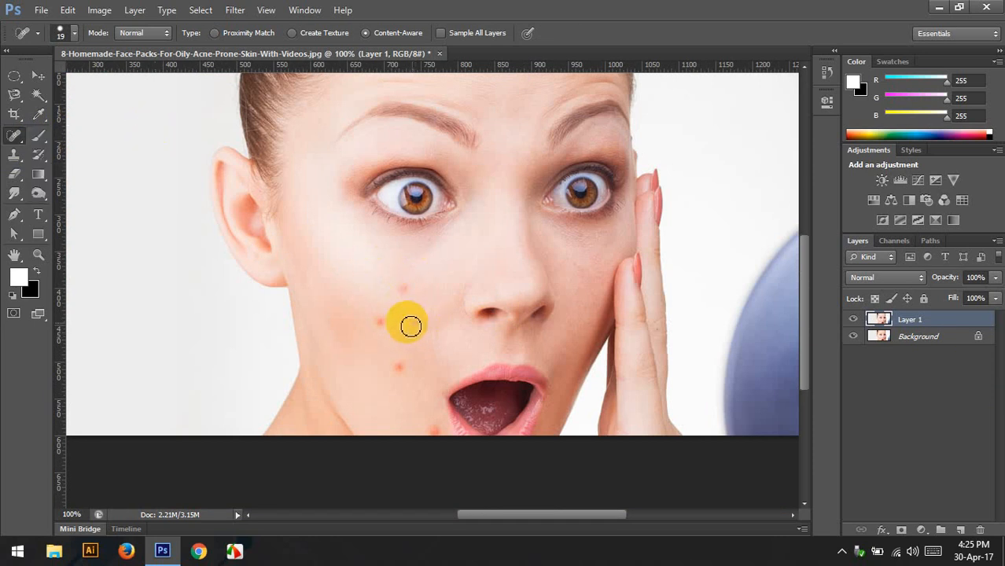
key("bracketright")
key("bracketright")
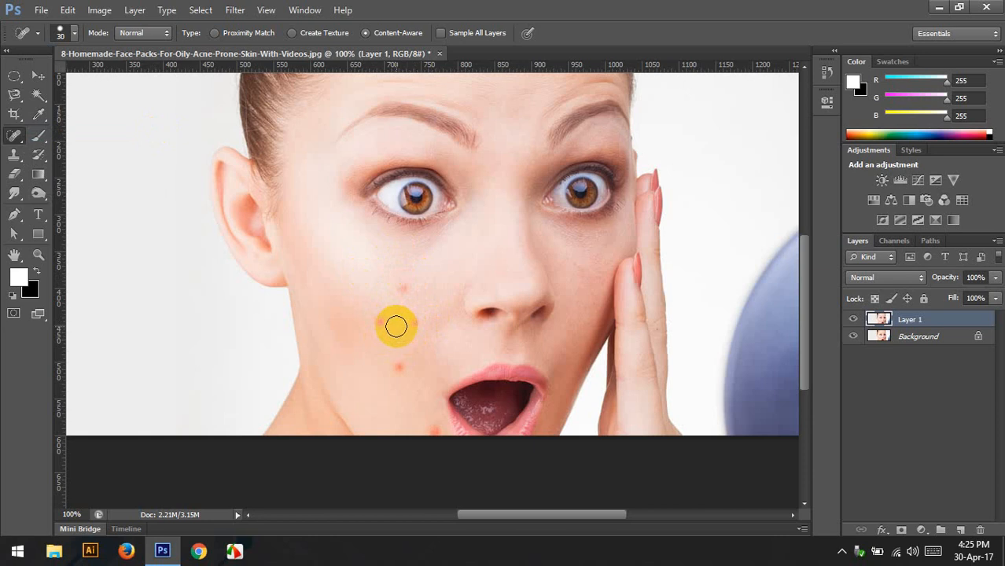
key("bracketleft")
key("bracketleft")
key("bracketleft")
key("bracketright")
key("bracketright")
key("bracketright")
key("bracketright")
key("bracketright")
key("bracketright")
key("bracketright")
key("bracketleft")
key("bracketleft")
key("bracketleft")
key("bracketleft")
key("bracketleft")
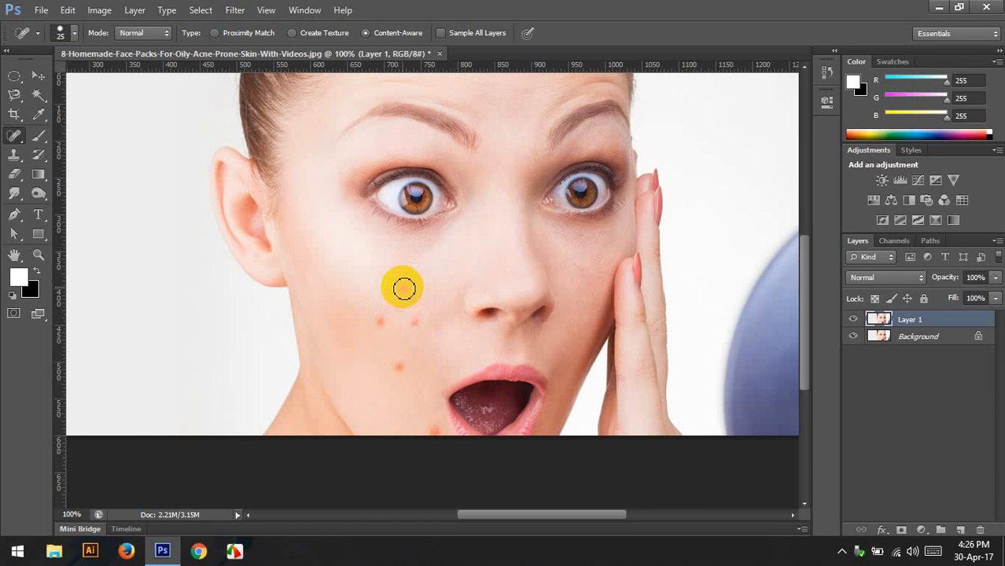
- Remove the red blemishes on the cheek and beside the mouth with the Spot Healing Brush
left_click(402, 289)
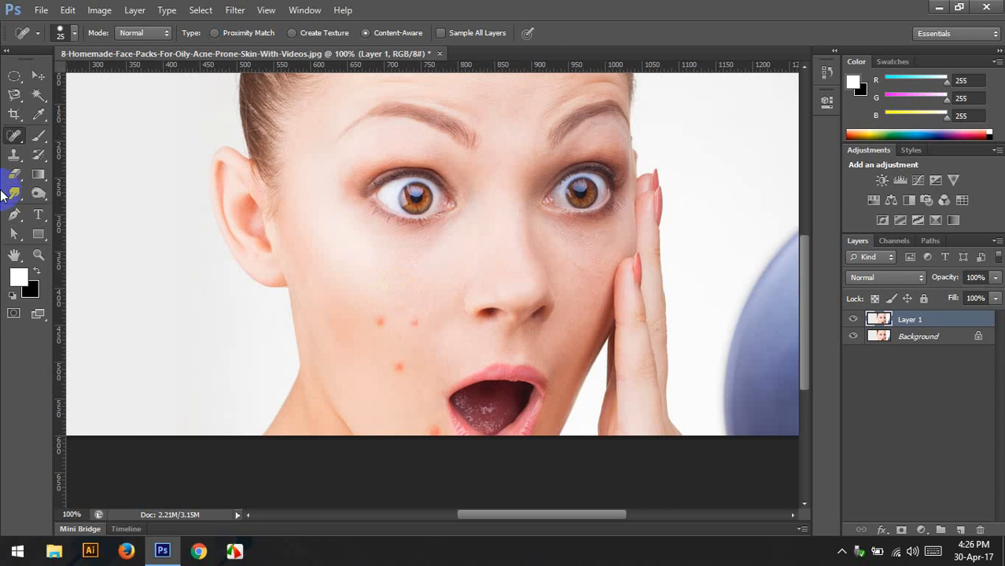
left_click(380, 323)
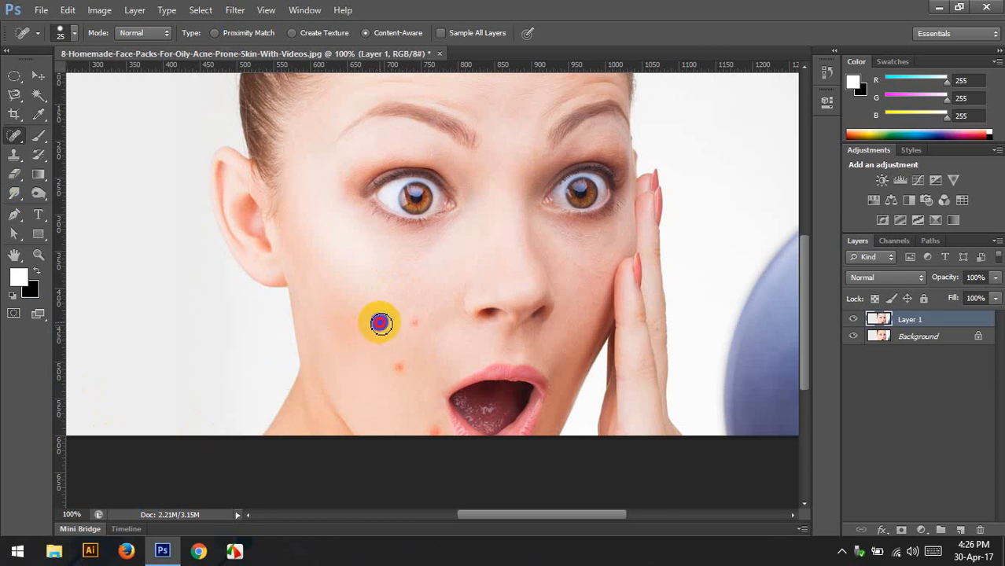
left_click(415, 323)
left_click(399, 367)
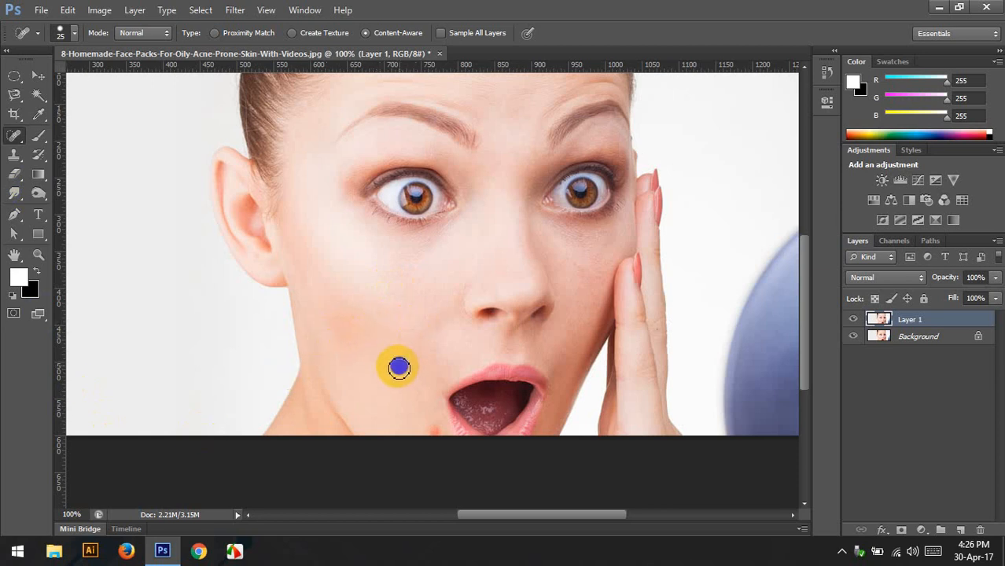
left_click(433, 429)
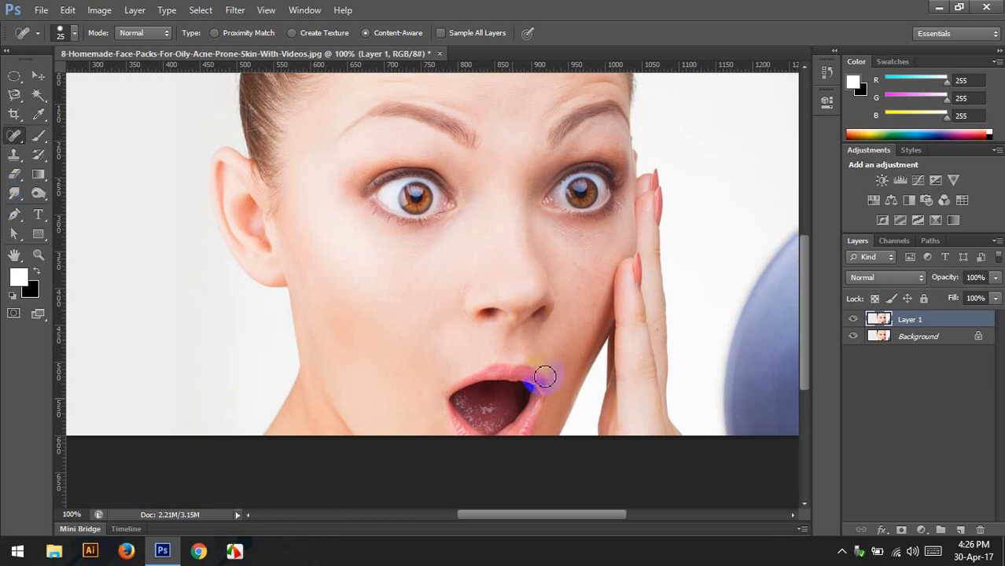
mouse_move(435, 272)
left_mouse_down()
mouse_move(380, 396)
mouse_move(346, 241)
left_mouse_up()
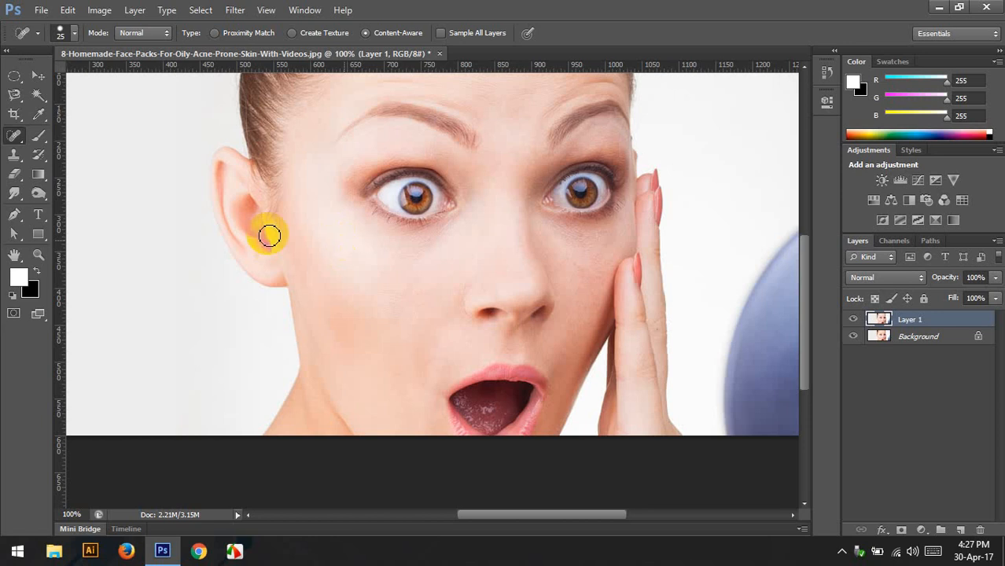
- Undo all the Spot Healing Brush repairs on the face
right_click(14, 135)
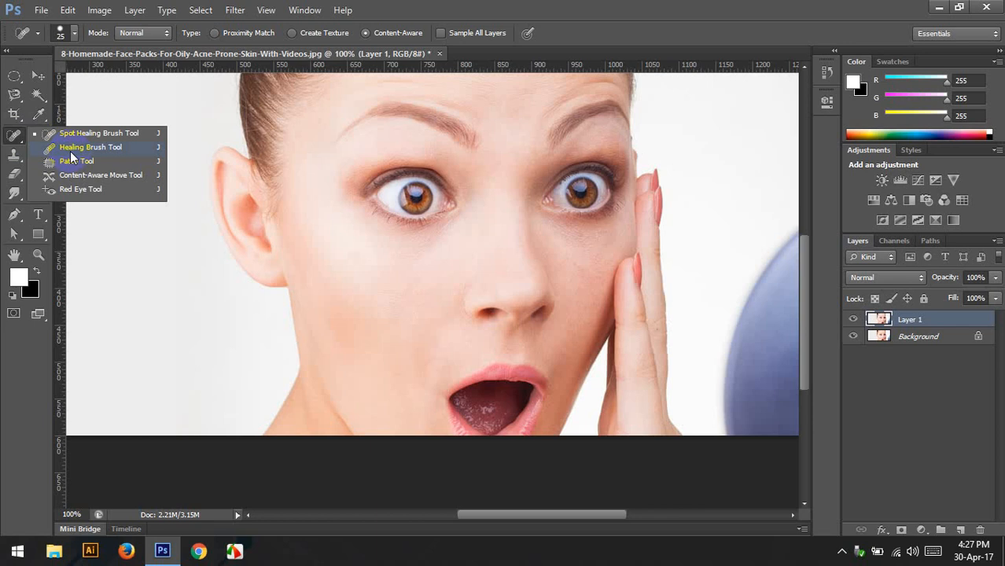
left_click(608, 5)
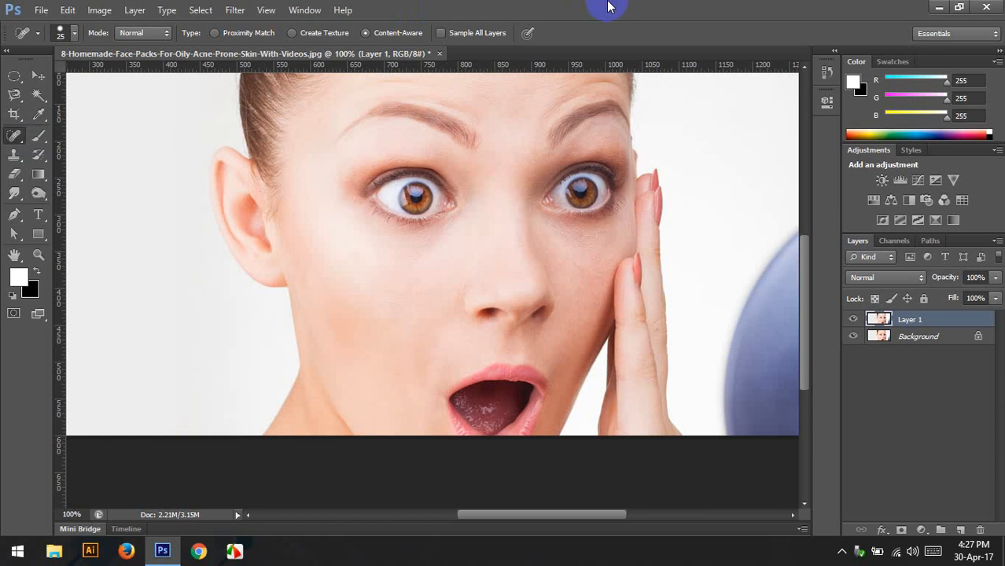
key("ctrl+alt+z")
key("ctrl+alt+z")
key("ctrl+alt+z")
key("ctrl+alt+z")
key("ctrl+alt+z")
key("ctrl+alt+z")
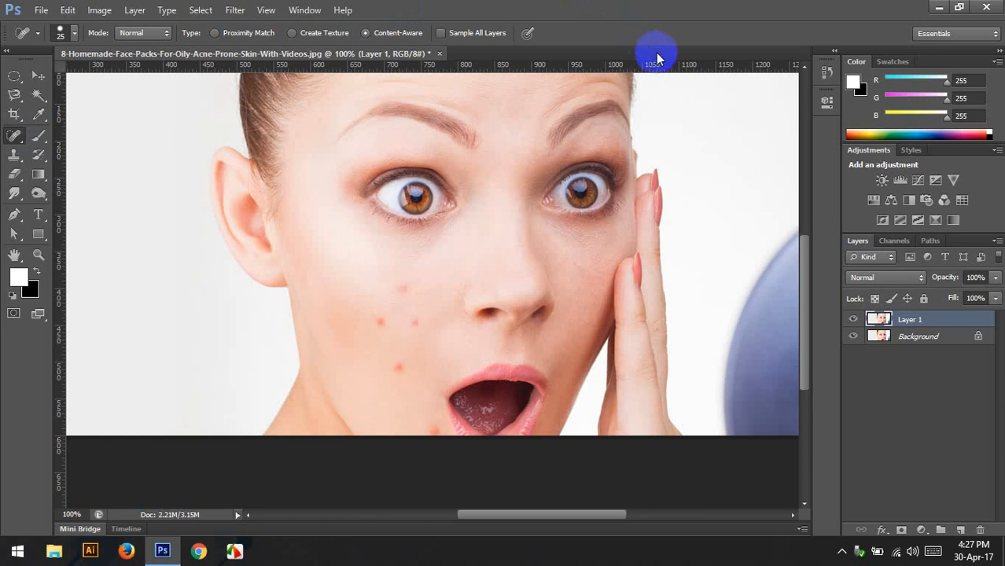
- Switch to the Healing Brush Tool and try to heal the upper cheek blemish without defining a source point
key("ctrl+j")
right_click(11, 132)
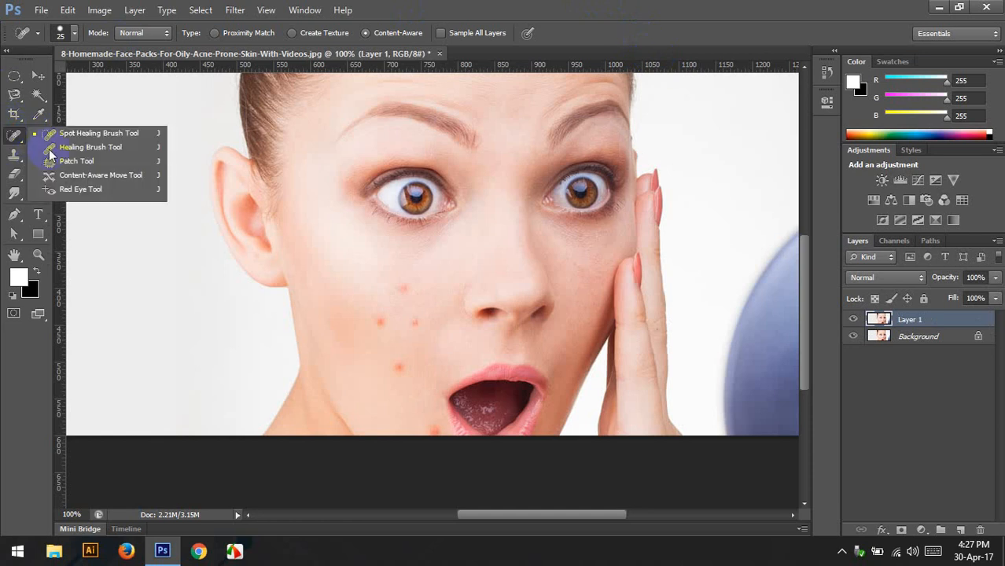
left_click(111, 152)
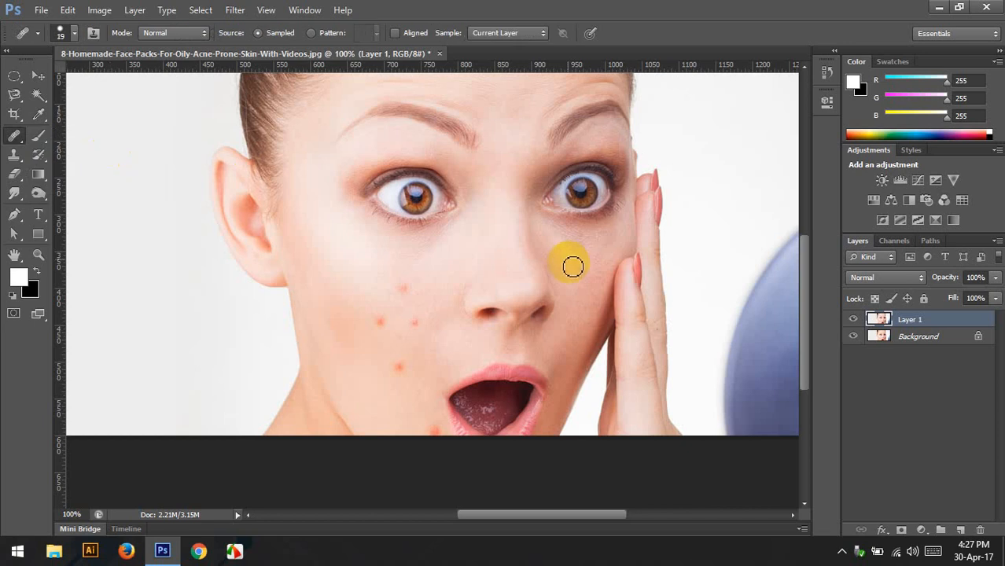
left_click(397, 281)
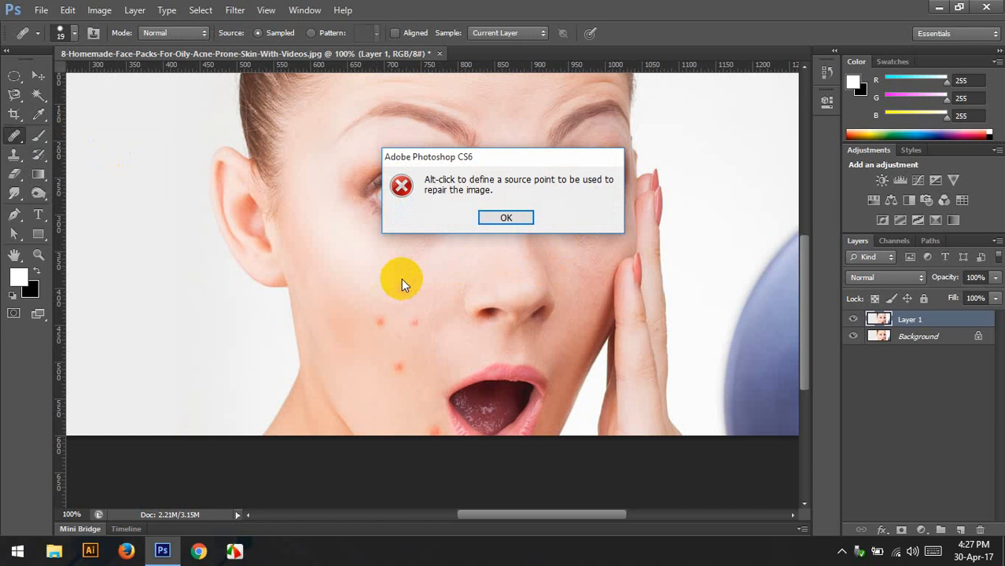
left_click(508, 218)
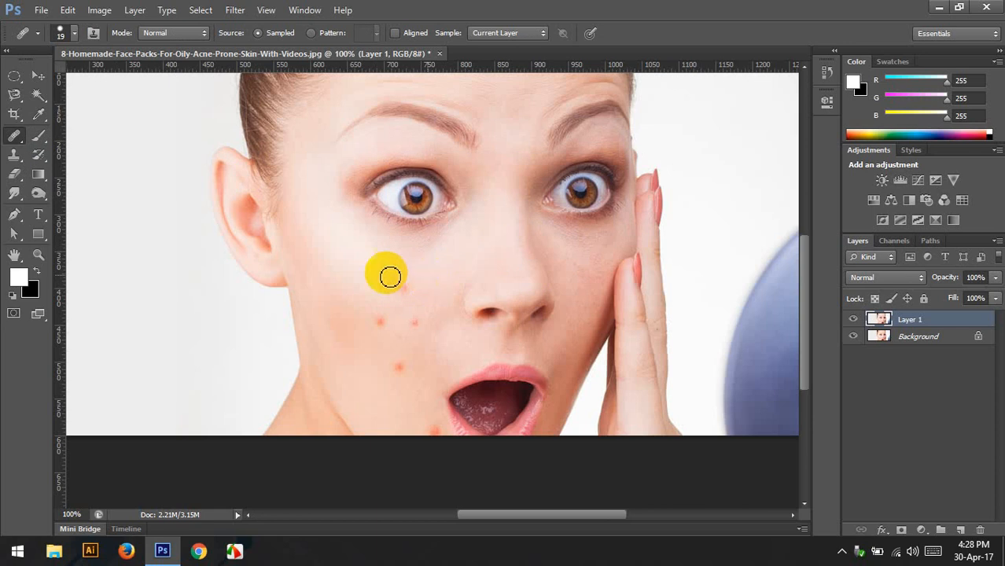
- Sample clear skin on the cheek and heal the red blemishes with the Healing Brush
left_click(429, 271, "alt")
left_click_drag(397, 187, 421, 200)
mouse_move(551, 193)
left_mouse_down()
mouse_move(572, 193)
mouse_move(627, 223)
left_mouse_up()
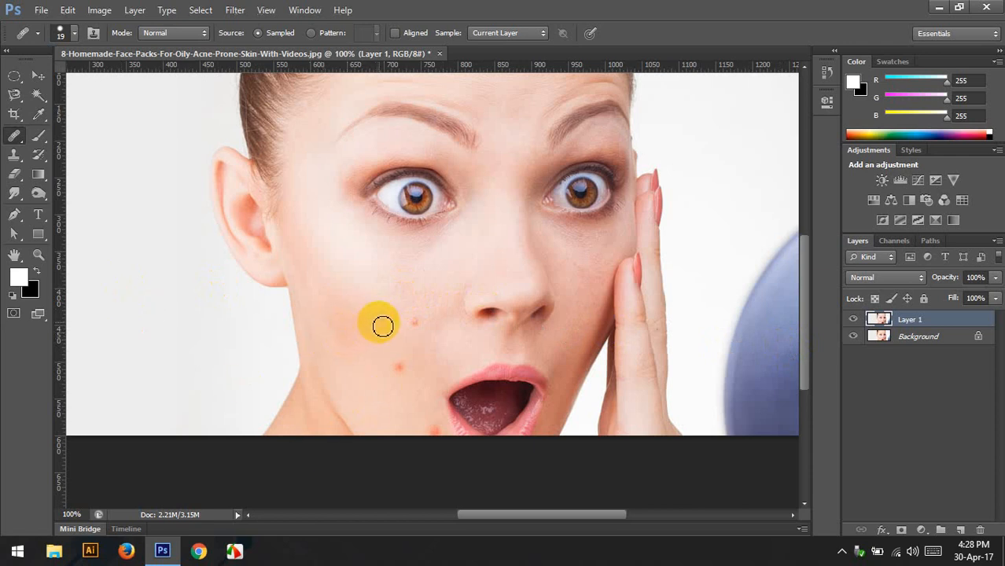
left_click(399, 370)
left_click(407, 415, "alt")
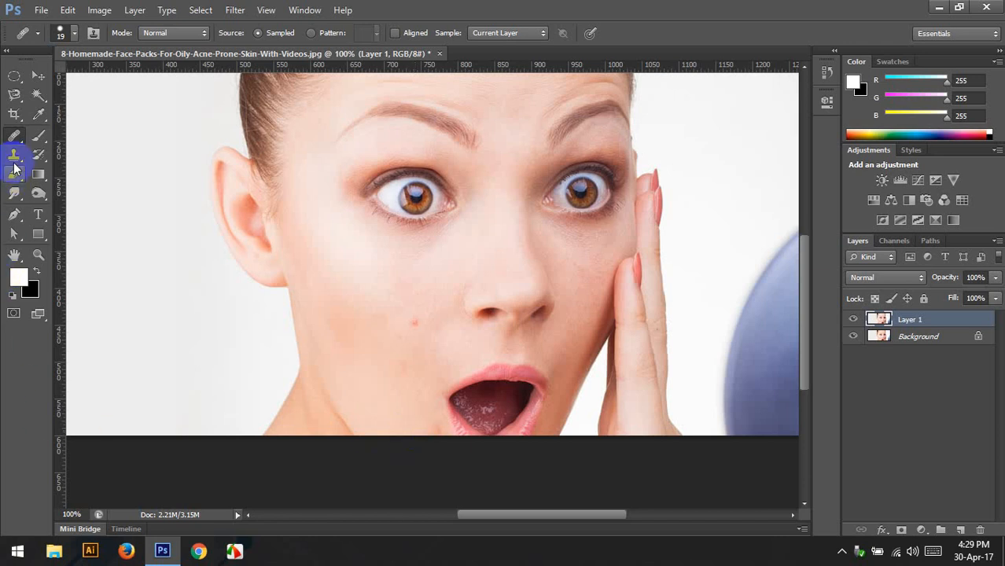
- Switch to the Patch Tool and undo the Healing Brush repairs on the face
right_click(12, 140)
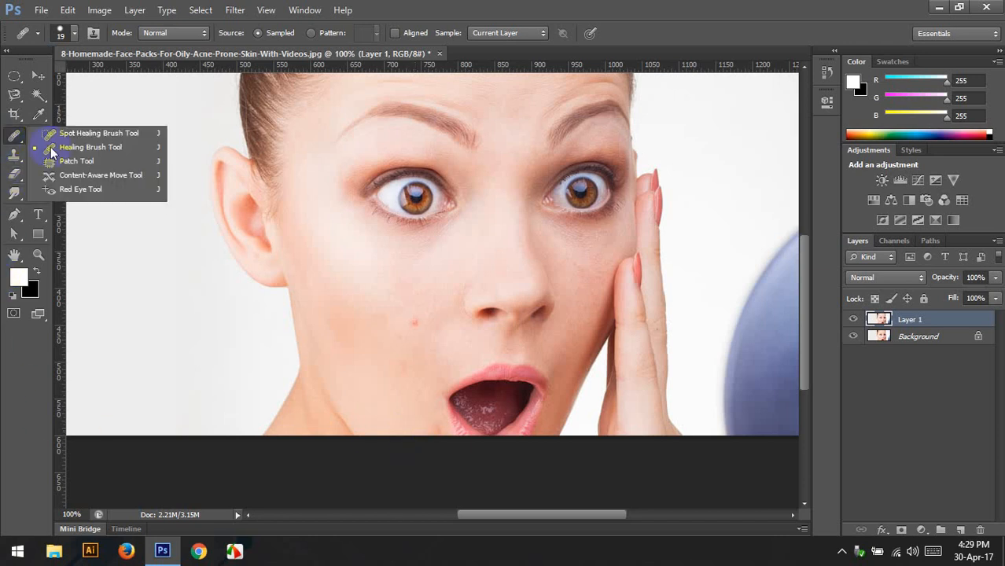
left_click(137, 163)
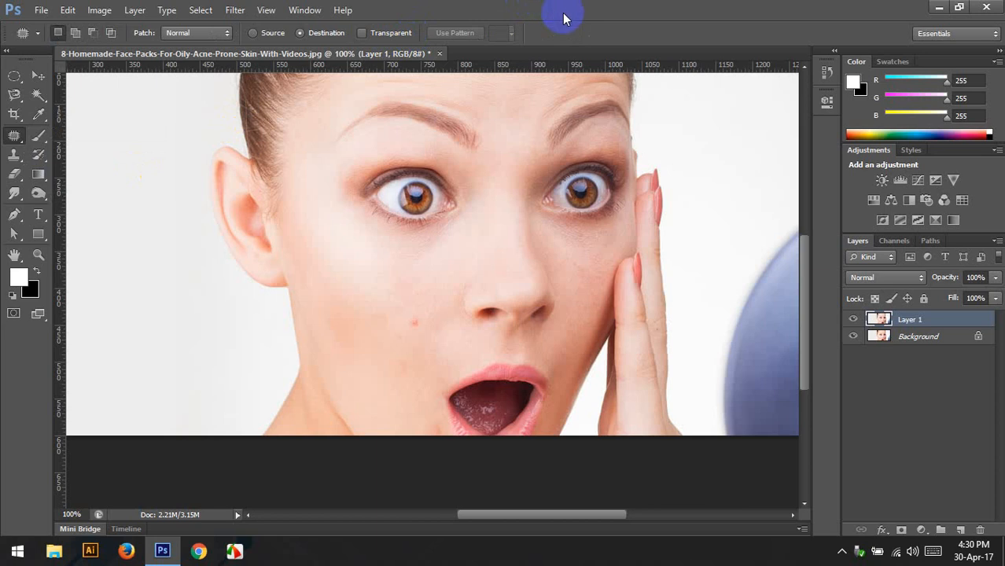
key("ctrl+alt+z")
key("ctrl+alt+z")
key("ctrl+alt+z")
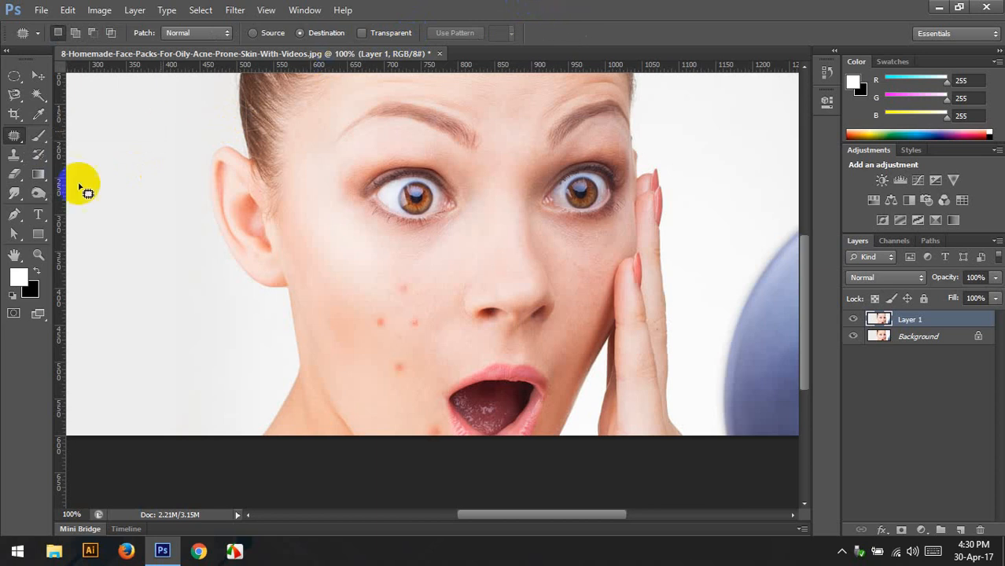
- Set the Patch Tool to Source, replace the outermost cheek blemish with clear skin from above it, and deselect
left_click(46, 158)
left_click(39, 138)
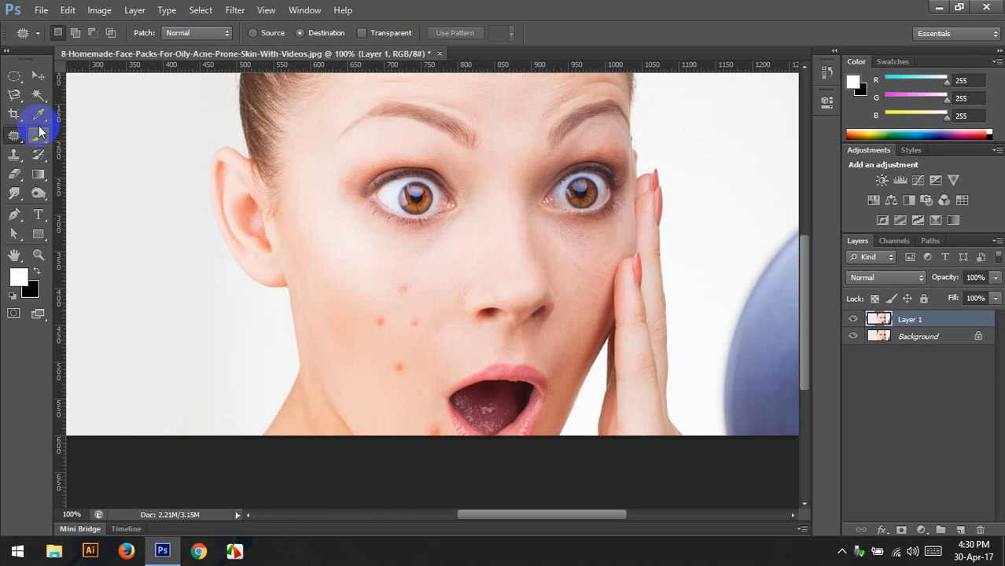
left_click(254, 33)
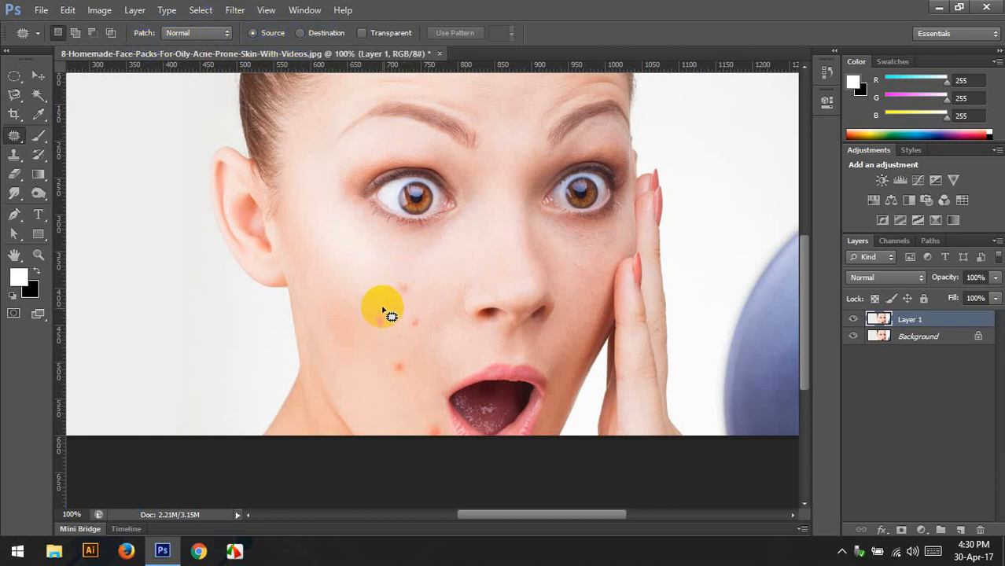
mouse_move(382, 307)
left_mouse_down()
mouse_move(352, 319)
mouse_move(358, 338)
mouse_move(394, 350)
mouse_move(378, 304)
left_mouse_up()
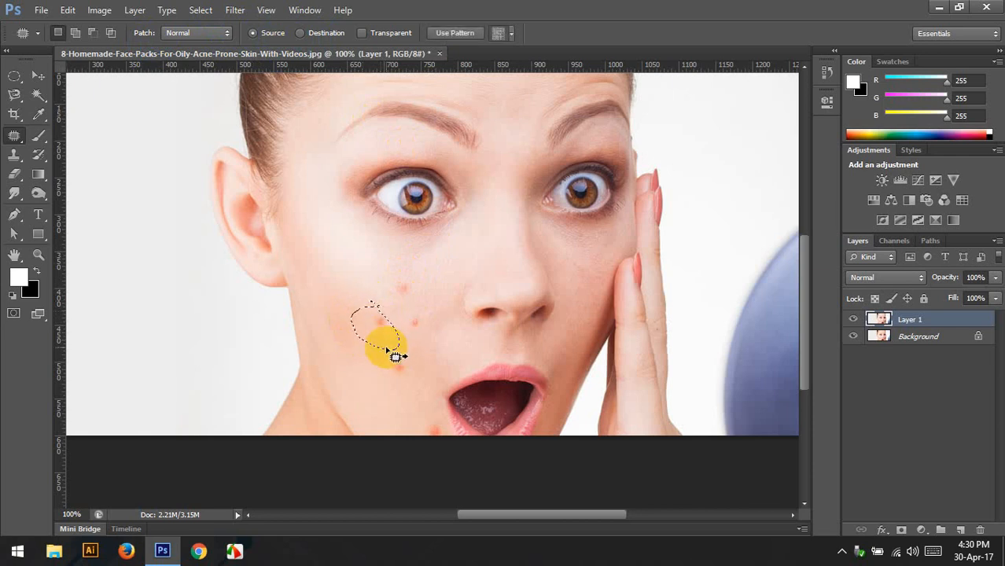
left_click_drag(396, 356, 376, 274)
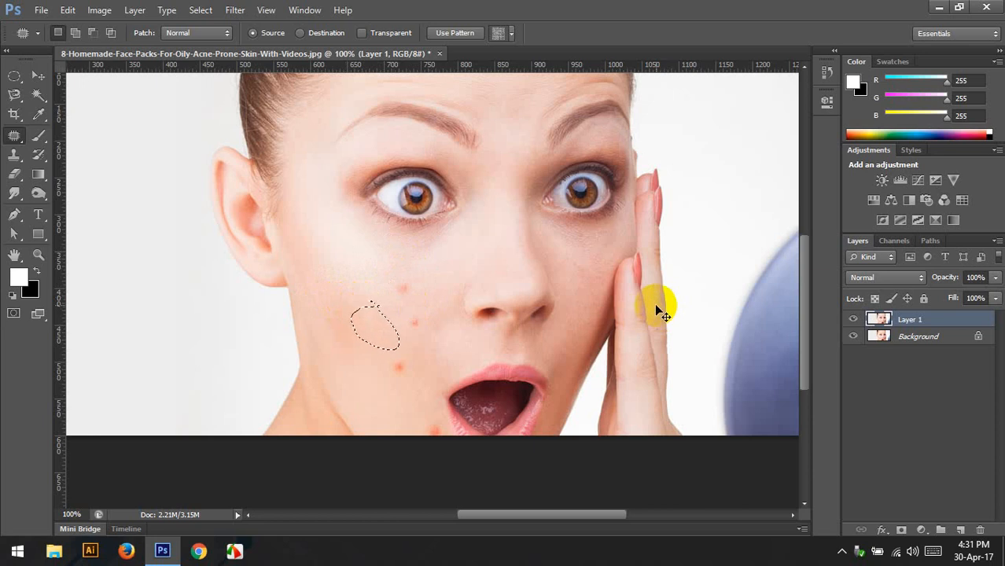
key("ctrl+d")
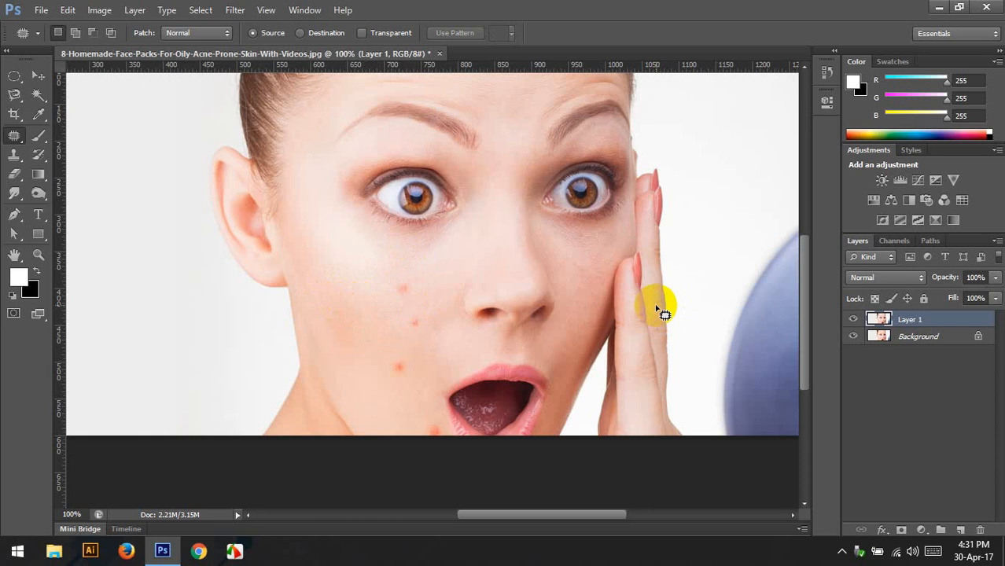
- Set the Patch Tool to Destination and try copying the upper cheek blemish onto the clear skin below the eye
left_click(300, 33)
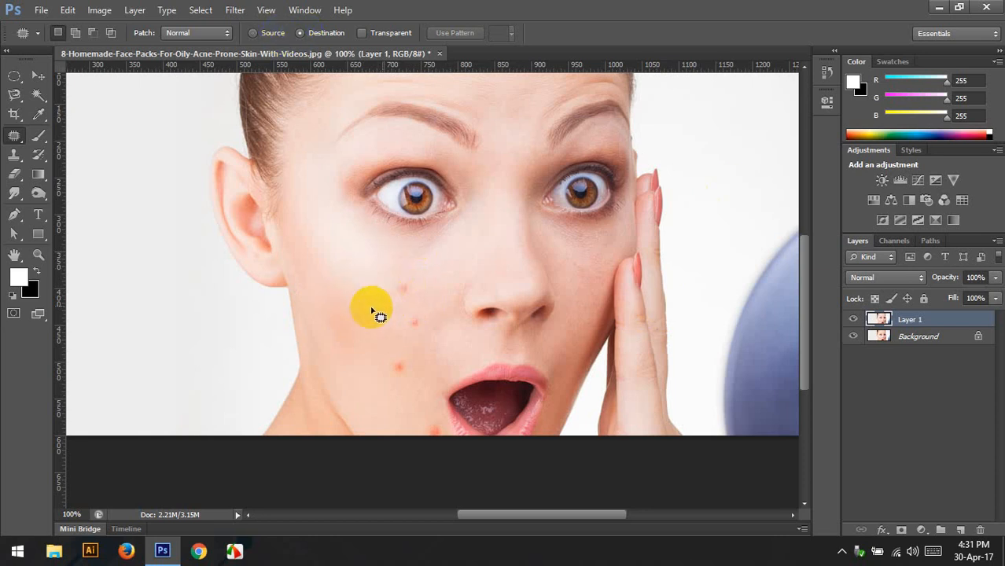
mouse_move(361, 288)
left_mouse_down()
mouse_move(393, 272)
mouse_move(427, 288)
mouse_move(398, 306)
mouse_move(349, 282)
mouse_move(414, 271)
mouse_move(408, 244)
mouse_move(327, 214)
mouse_move(354, 139)
mouse_move(333, 168)
mouse_move(342, 229)
mouse_move(387, 256)
left_mouse_up()
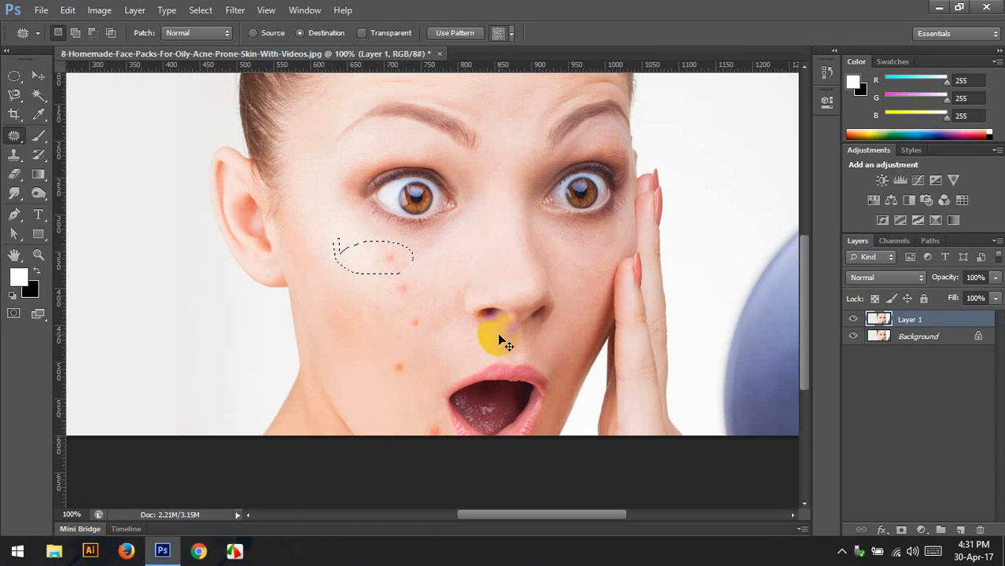
left_click(503, 342)
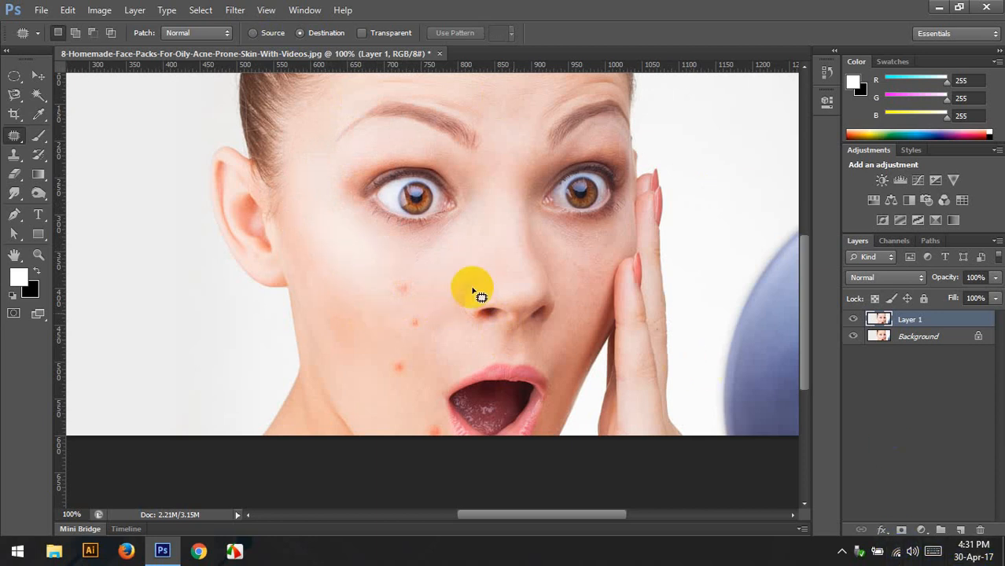
- Patch the upper cheek blemish with clear skin taken from nearby on the cheek and deselect
mouse_move(355, 259)
left_mouse_down()
mouse_move(361, 292)
mouse_move(360, 248)
mouse_move(359, 272)
mouse_move(403, 284)
left_mouse_up()
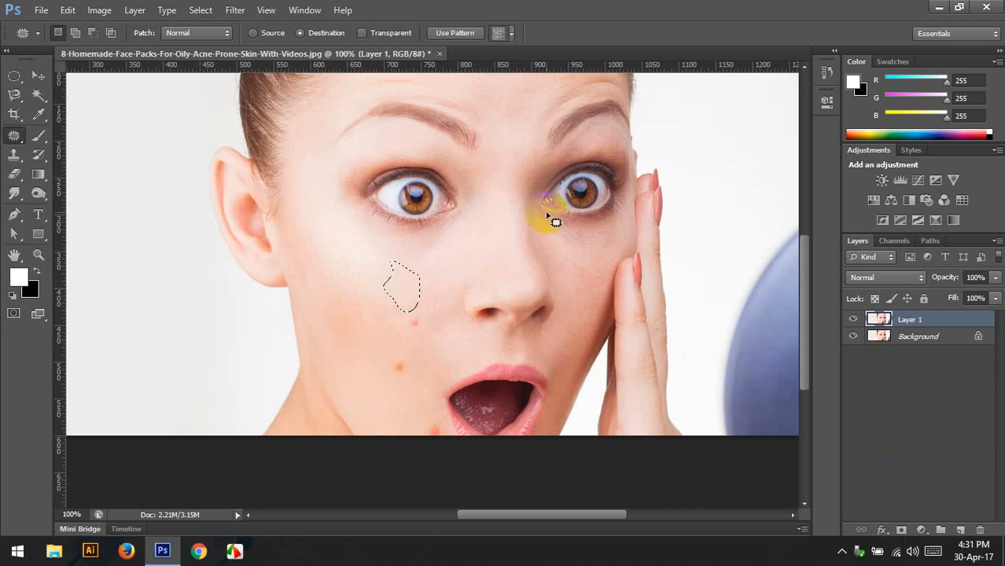
key("ctrl+d")
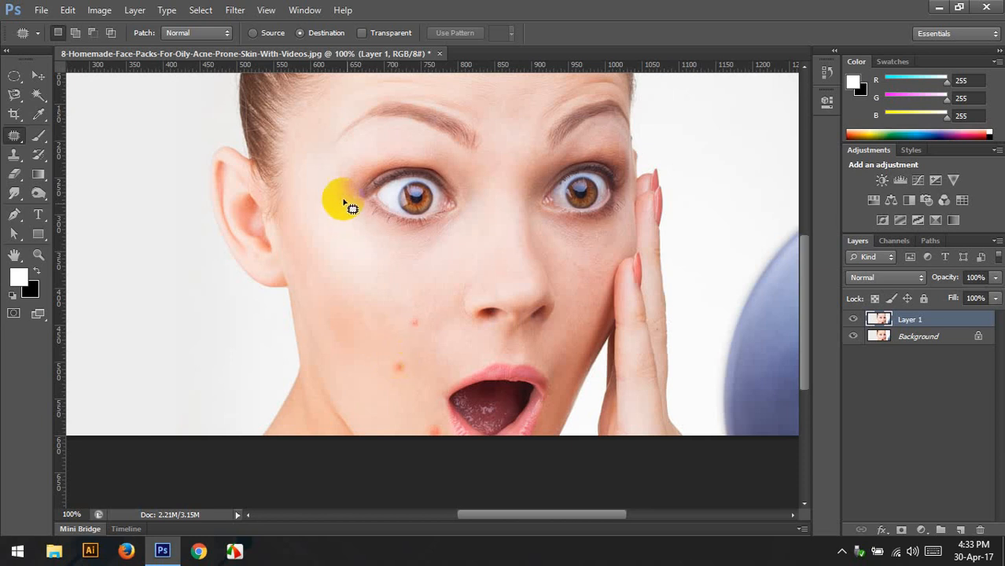
- Outline the eye nearest the ear and patch a copy of it over the open mouth
mouse_move(337, 191)
left_mouse_down()
mouse_move(464, 157)
mouse_move(491, 217)
mouse_move(350, 225)
mouse_move(340, 192)
left_mouse_up()
mouse_move(425, 186)
left_mouse_down()
mouse_move(433, 397)
mouse_move(505, 416)
mouse_move(514, 406)
left_mouse_up()
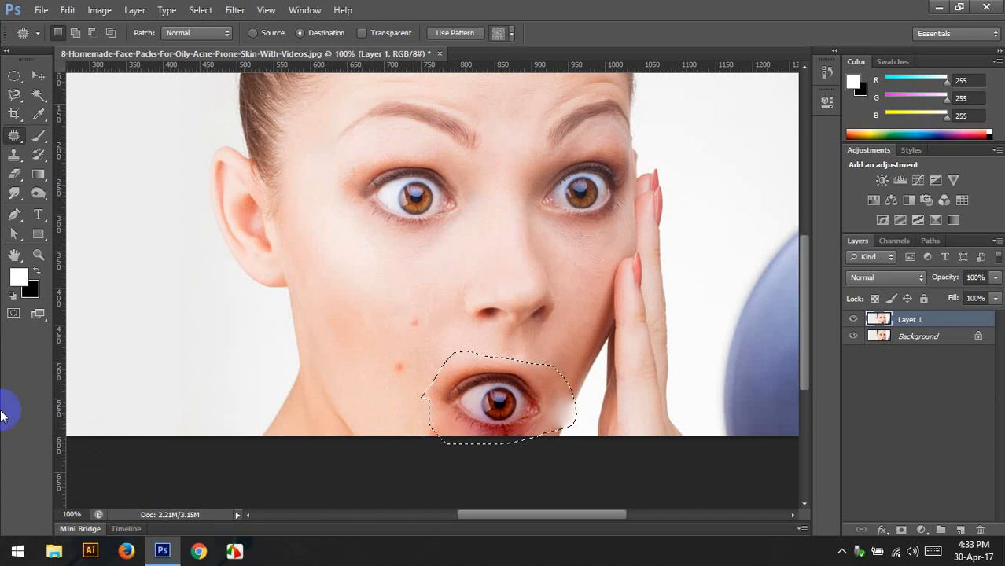
- Undo the eye patched over the open mouth and deselect
key("ctrl+d")
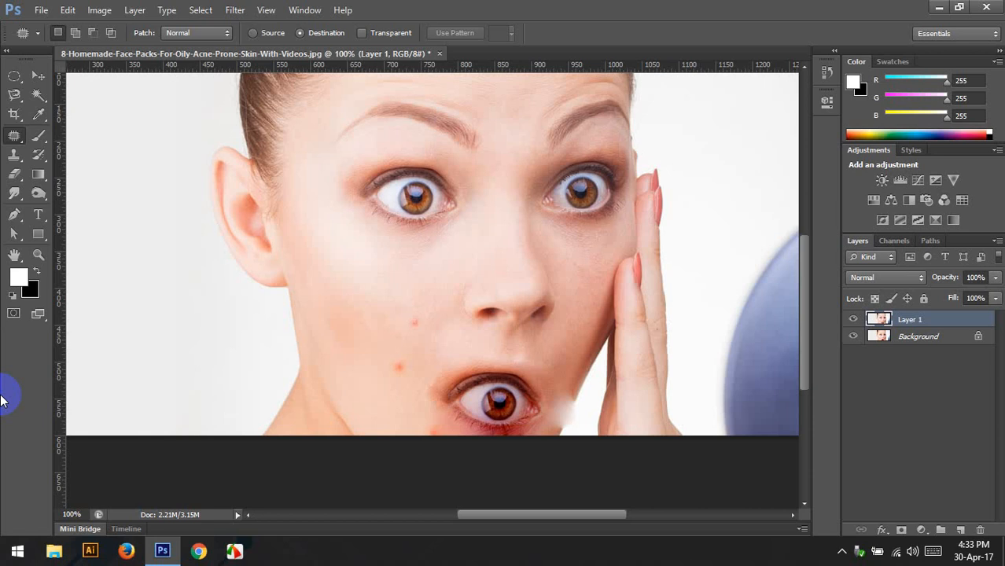
key("ctrl+alt+z")
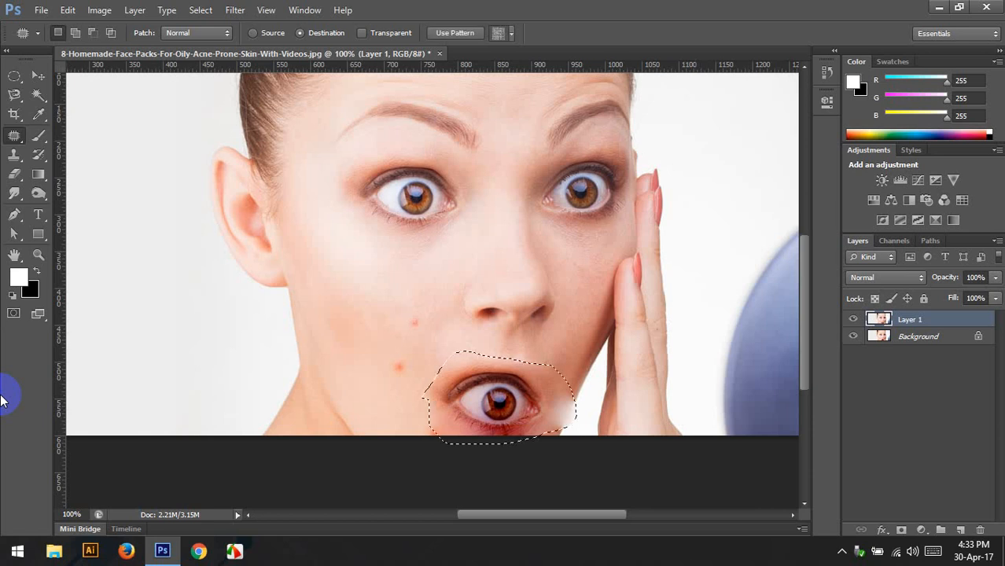
key("ctrl+alt+z")
key("ctrl+d")
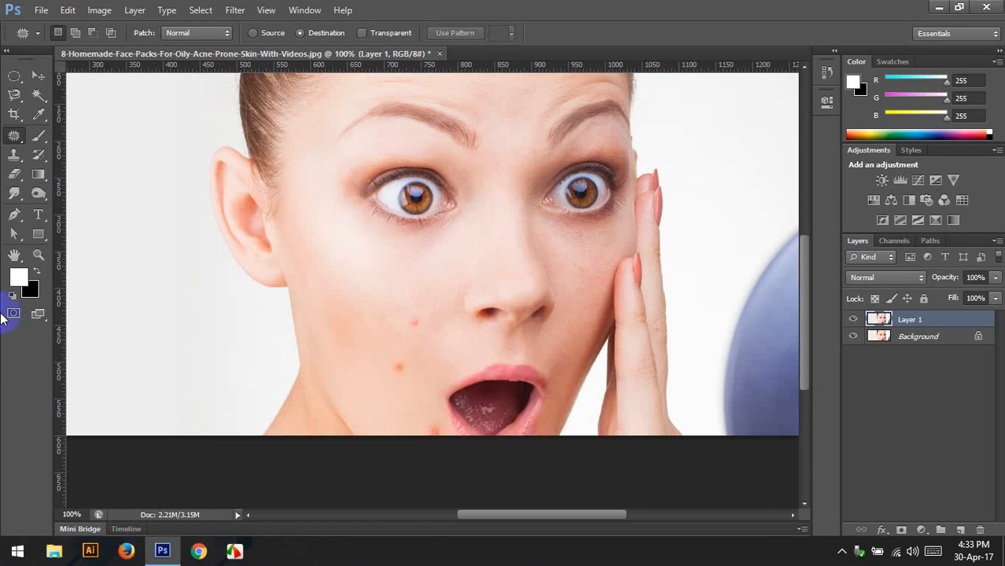
- Open the image Amazing-Colorful-Boats-On-Sea-Beach-Full-HD-Wallpapers from the Class 4 folder
right_click(14, 136)
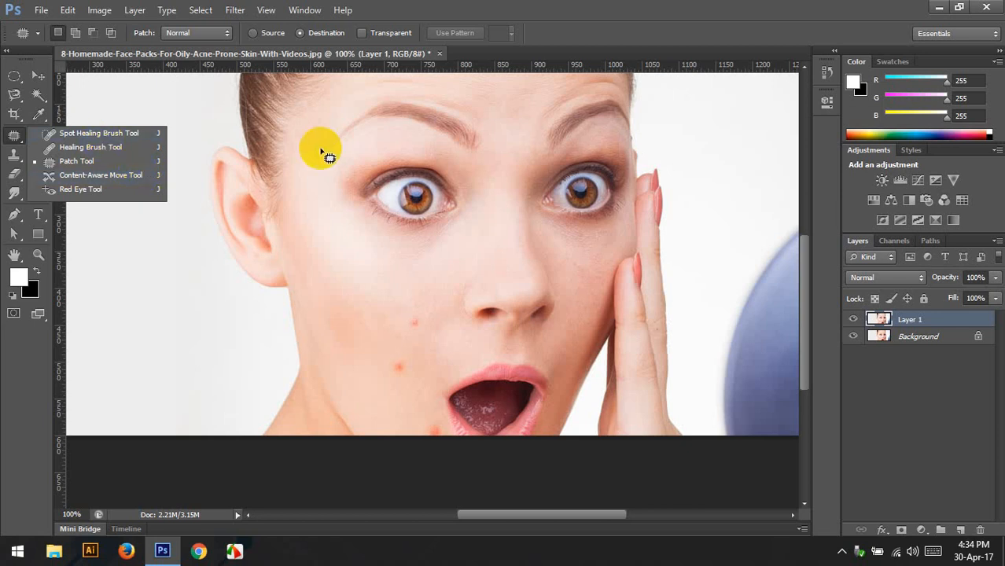
left_click(55, 9)
left_click(46, 10)
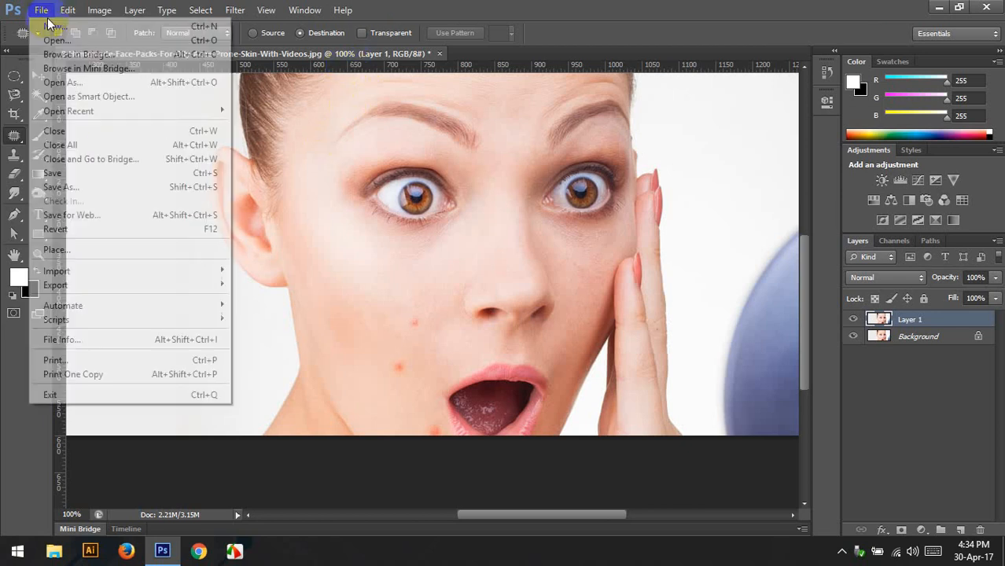
left_click(59, 37)
double_click(563, 145)
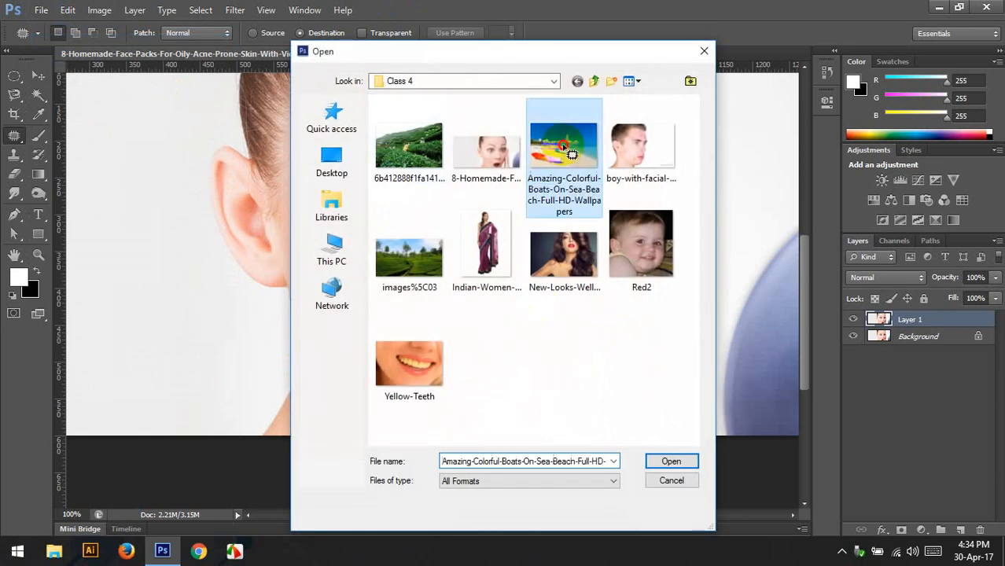
- Use the Content-Aware Move Tool in Move mode to shift the foreground kayak across the sand to the waterline, and deselect
right_click(14, 135)
left_click(88, 174)
right_click(15, 147)
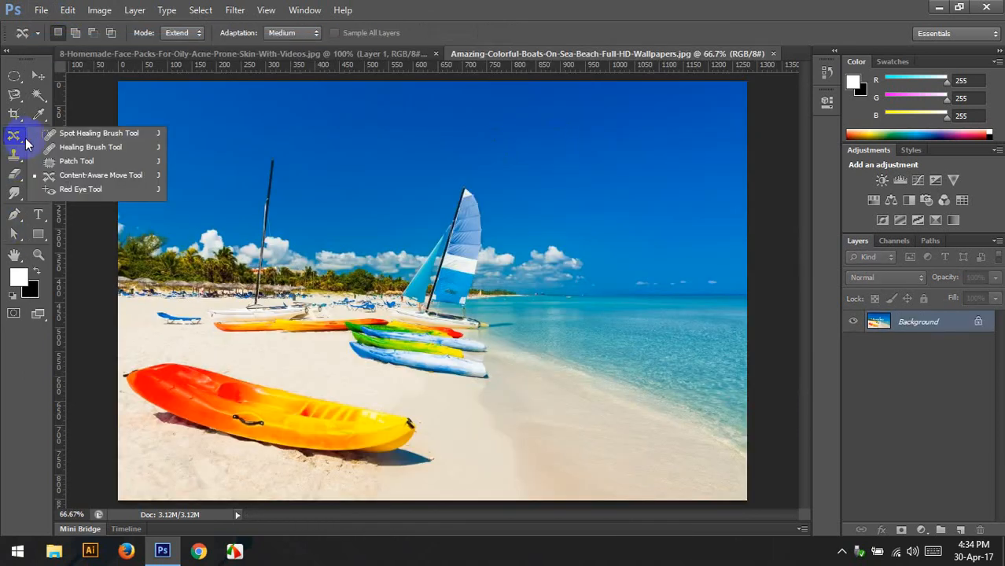
left_click(107, 177)
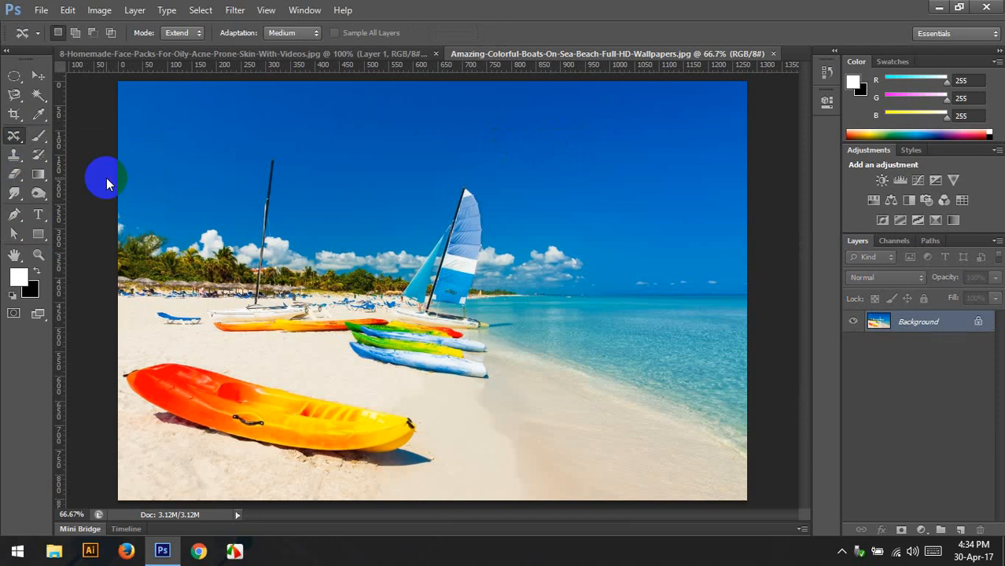
left_click(185, 33)
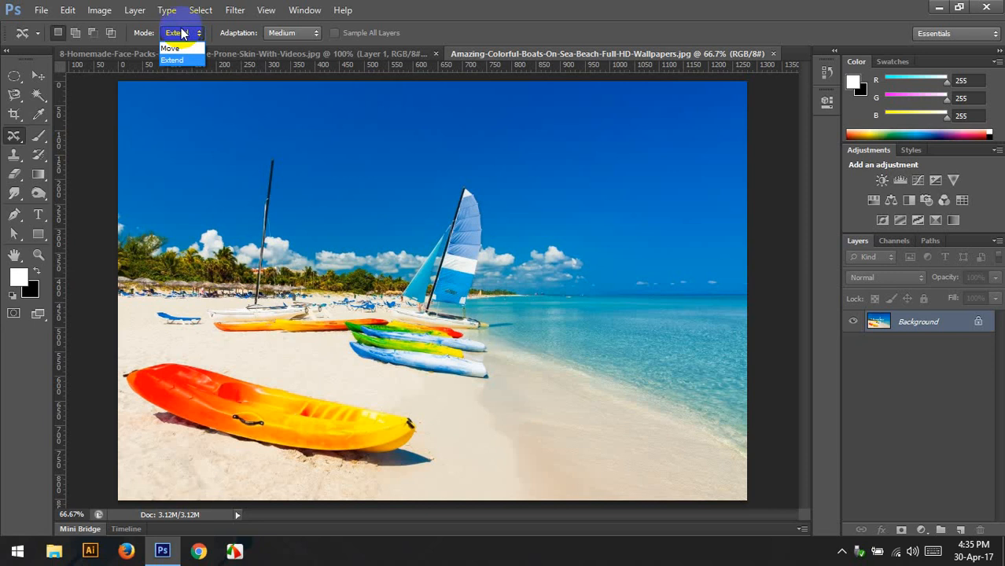
left_click(170, 48)
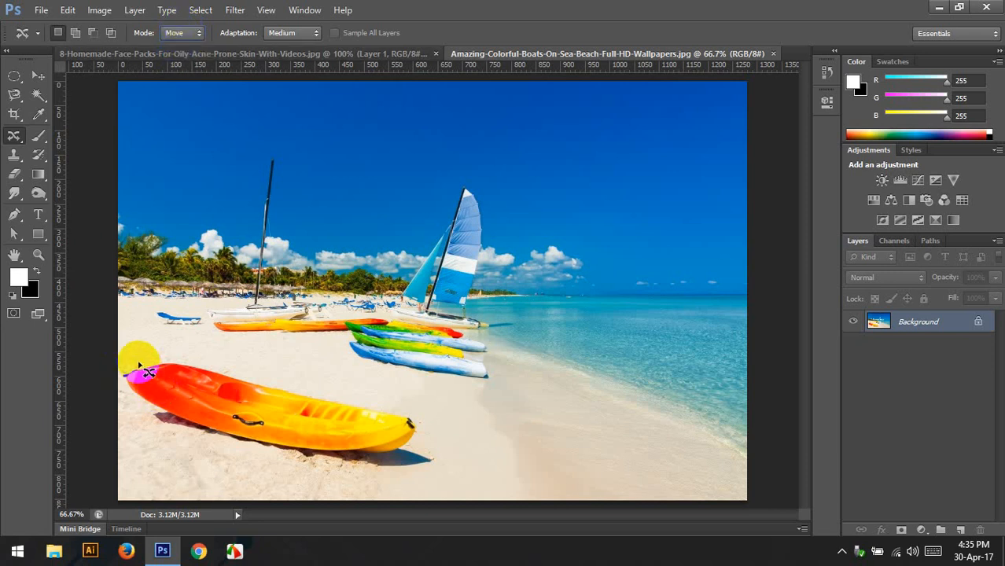
mouse_move(146, 372)
left_mouse_down()
mouse_move(206, 356)
mouse_move(365, 385)
mouse_move(438, 430)
mouse_move(448, 469)
mouse_move(391, 486)
mouse_move(333, 486)
mouse_move(165, 448)
mouse_move(115, 407)
mouse_move(114, 365)
mouse_move(151, 362)
mouse_move(234, 400)
mouse_move(401, 396)
mouse_move(507, 413)
left_mouse_up()
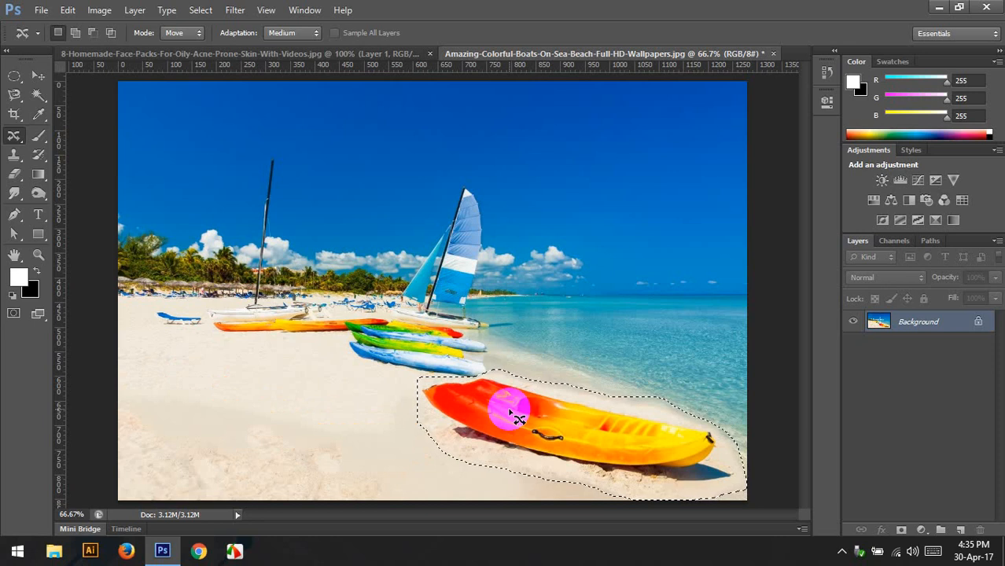
key("ctrl+d")
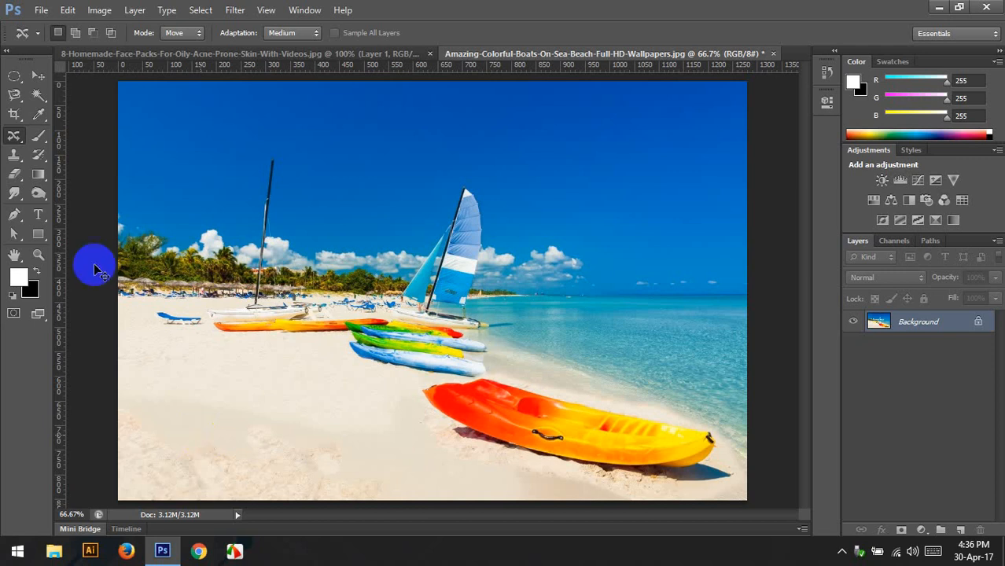
- Undo the kayak's move, try moving it onto the shallow sea instead, and restore the original image with nothing selected
key("ctrl+shift+z")
key("ctrl+shift+z")
left_click_drag(207, 415, 606, 327)
left_click_drag(606, 330, 609, 328)
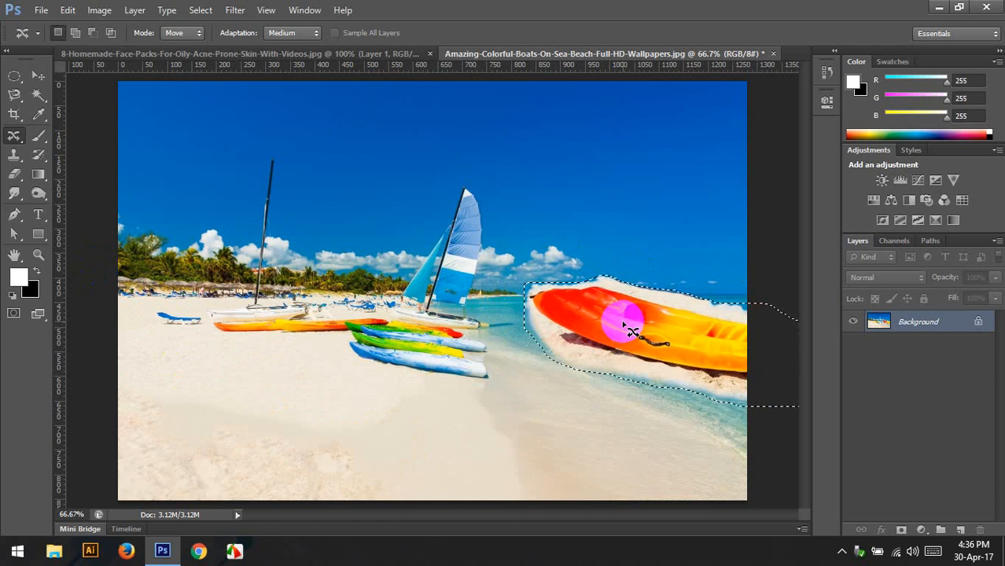
left_click(632, 331)
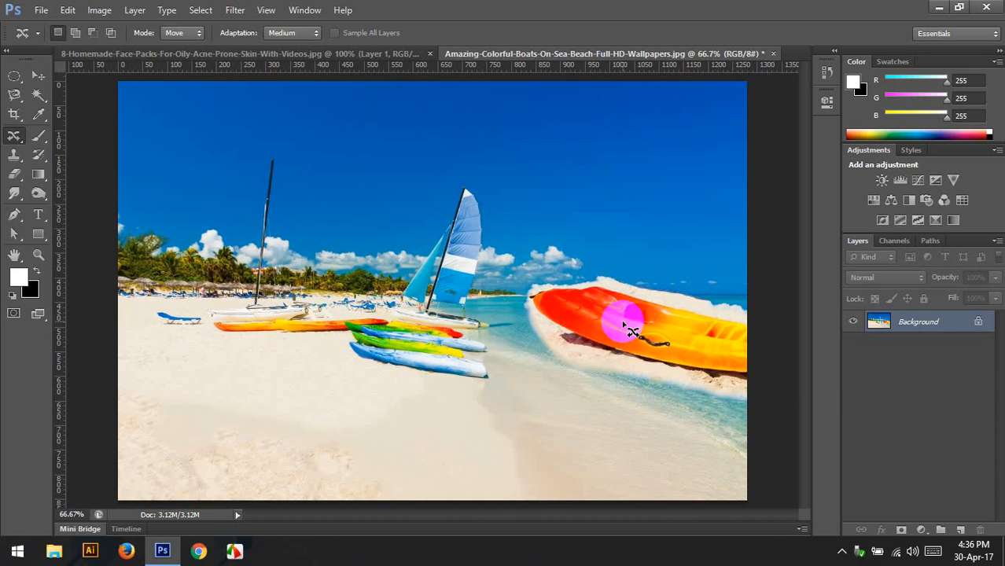
mouse_move(631, 329)
left_mouse_down()
mouse_move(610, 305)
mouse_move(236, 384)
left_mouse_up()
key("ctrl+d")
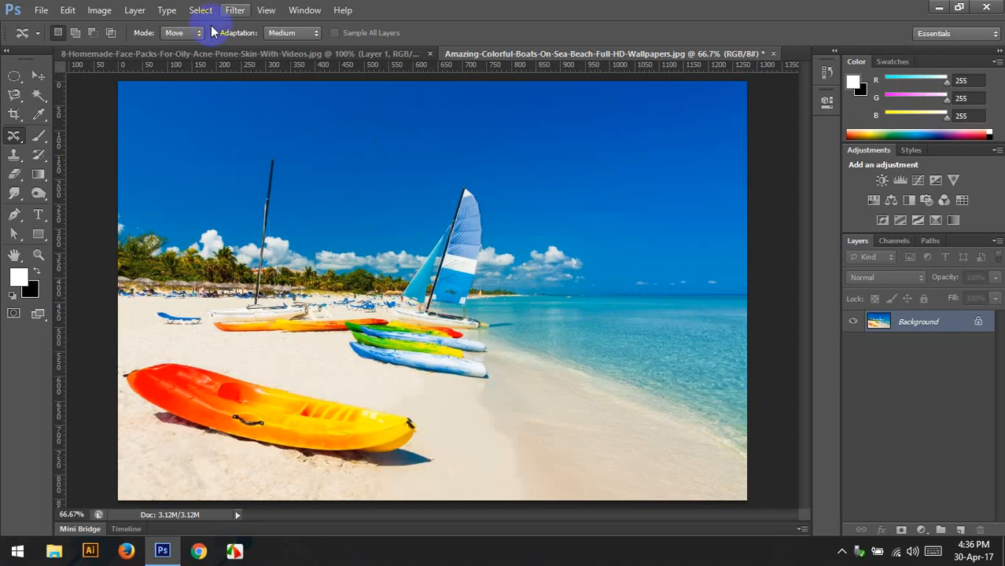
- Try duplicating the foreground kayak beside the waterline with the Content-Aware Move Tool in Extend mode, and undo and deselect
left_click(179, 33)
left_click(196, 61)
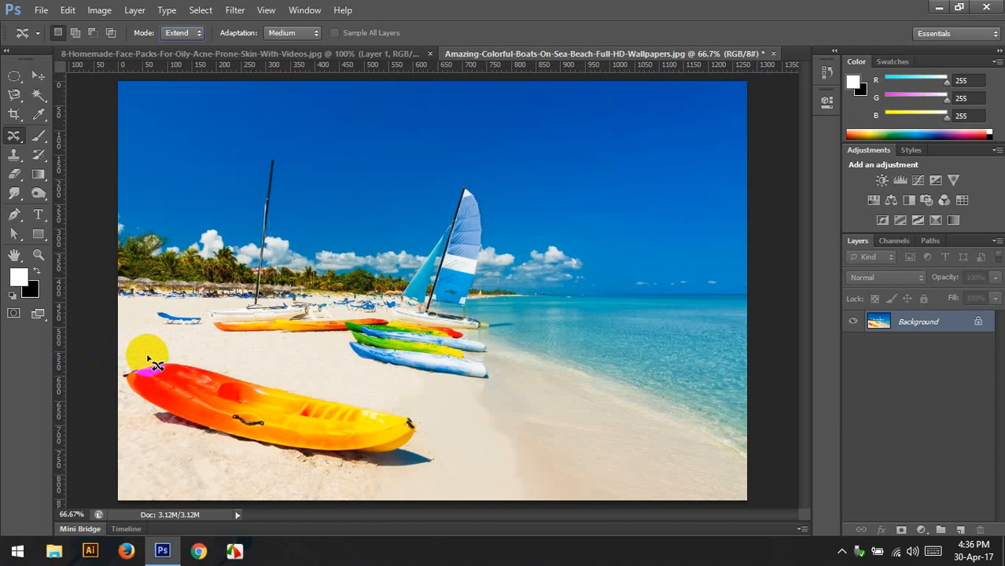
mouse_move(153, 364)
left_mouse_down()
mouse_move(242, 364)
mouse_move(298, 387)
mouse_move(355, 386)
mouse_move(395, 399)
mouse_move(426, 413)
mouse_move(444, 462)
mouse_move(378, 476)
mouse_move(211, 453)
mouse_move(138, 418)
mouse_move(117, 381)
mouse_move(128, 353)
mouse_move(163, 366)
left_mouse_up()
mouse_move(190, 400)
left_mouse_down()
mouse_move(440, 386)
mouse_move(496, 410)
left_mouse_up()
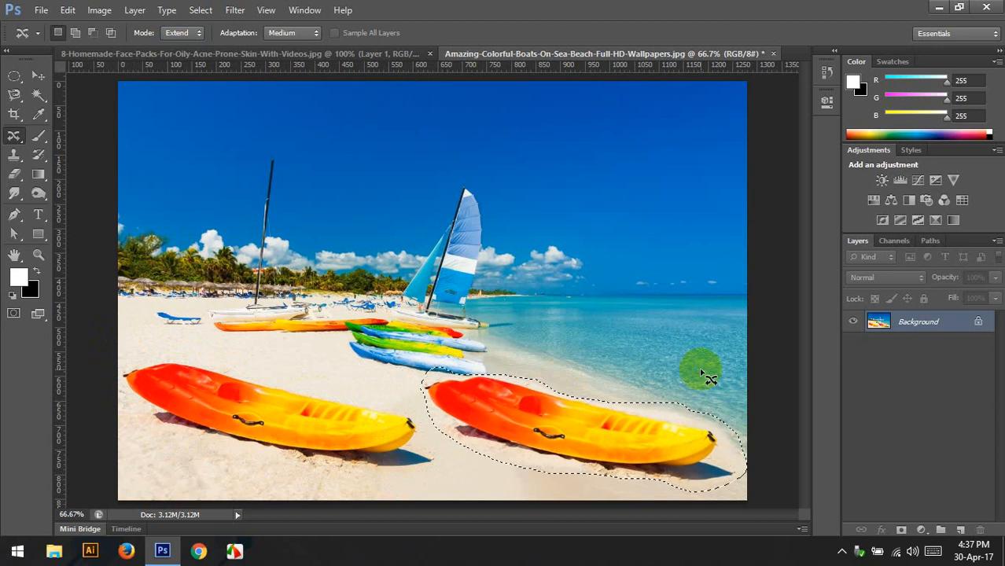
key("ctrl+d")
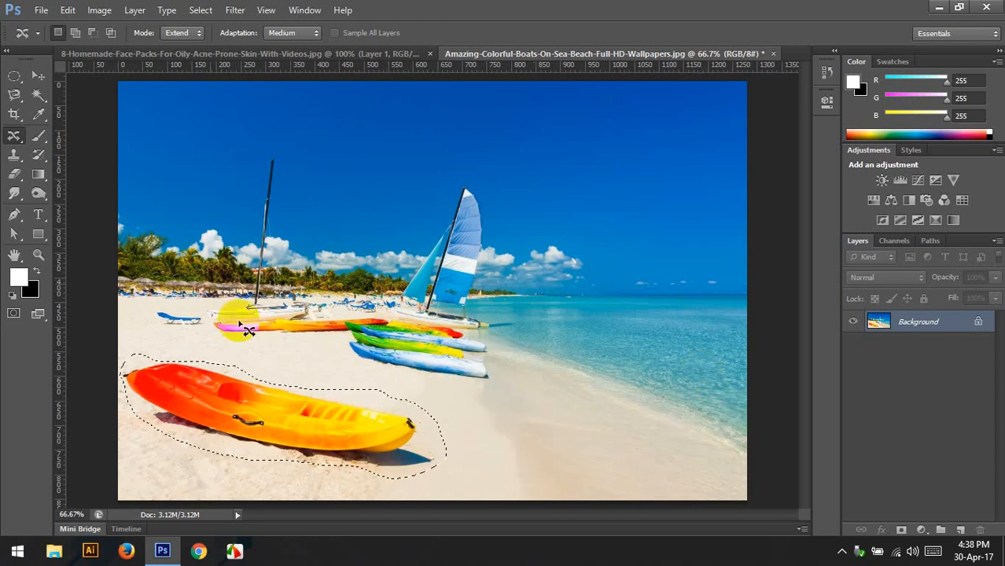
key("ctrl+d")
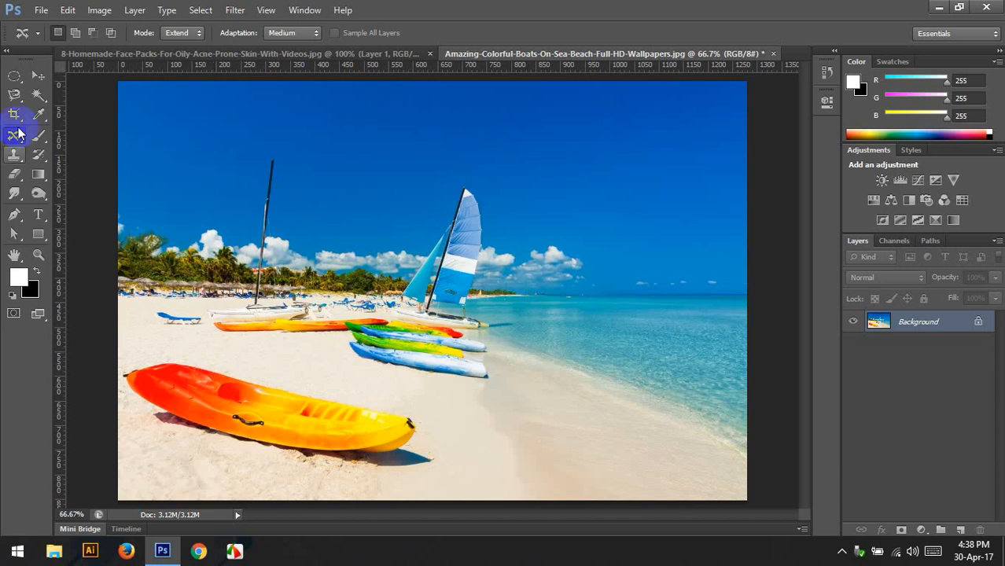
- Outline the foreground kayak and its shadow loosely with the Lasso Tool
left_click(14, 95)
left_click(48, 96)
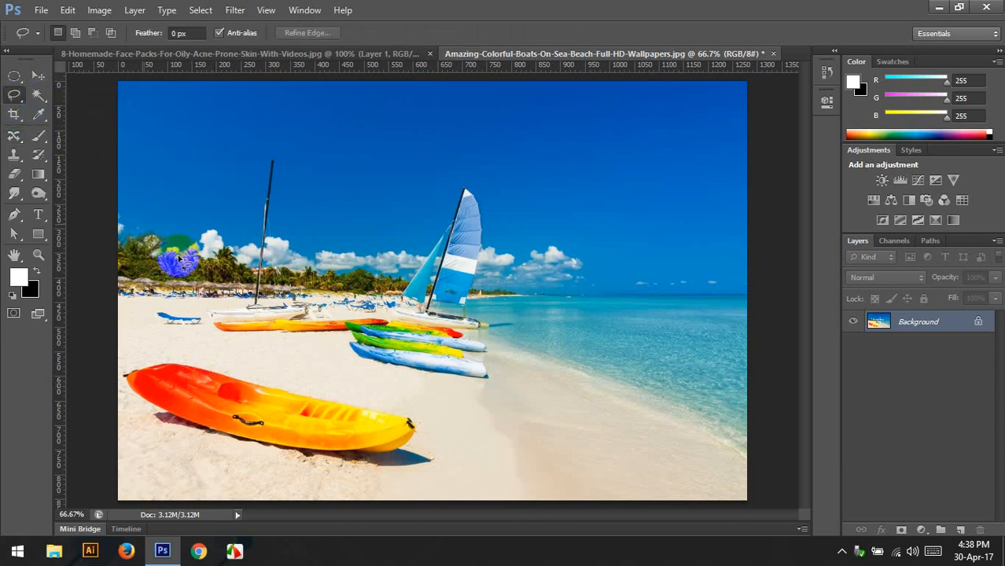
mouse_move(148, 358)
left_mouse_down()
mouse_move(191, 367)
mouse_move(210, 358)
mouse_move(265, 381)
mouse_move(390, 403)
left_mouse_up()
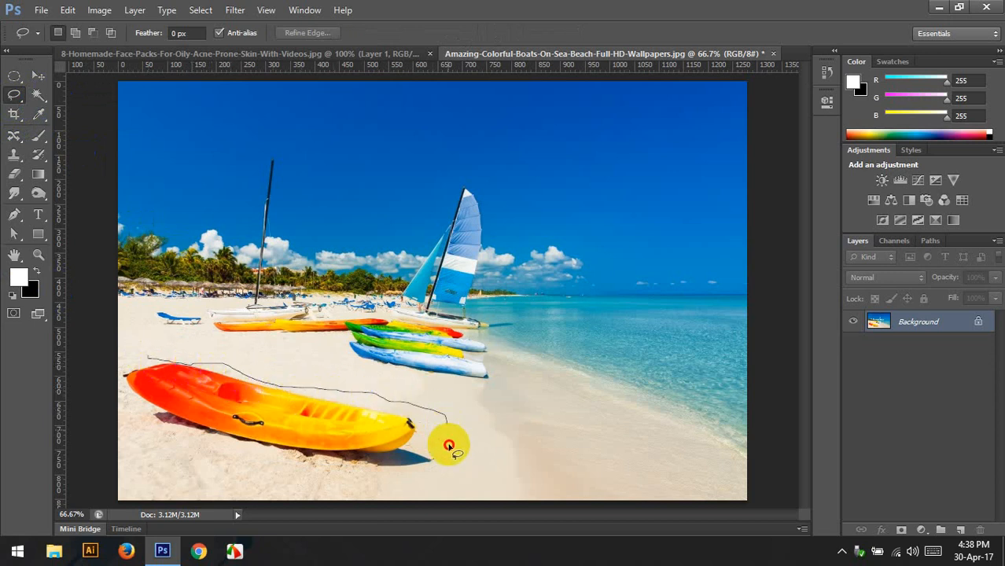
mouse_move(392, 486)
left_mouse_down()
mouse_move(333, 485)
mouse_move(148, 432)
mouse_move(126, 364)
left_mouse_up()
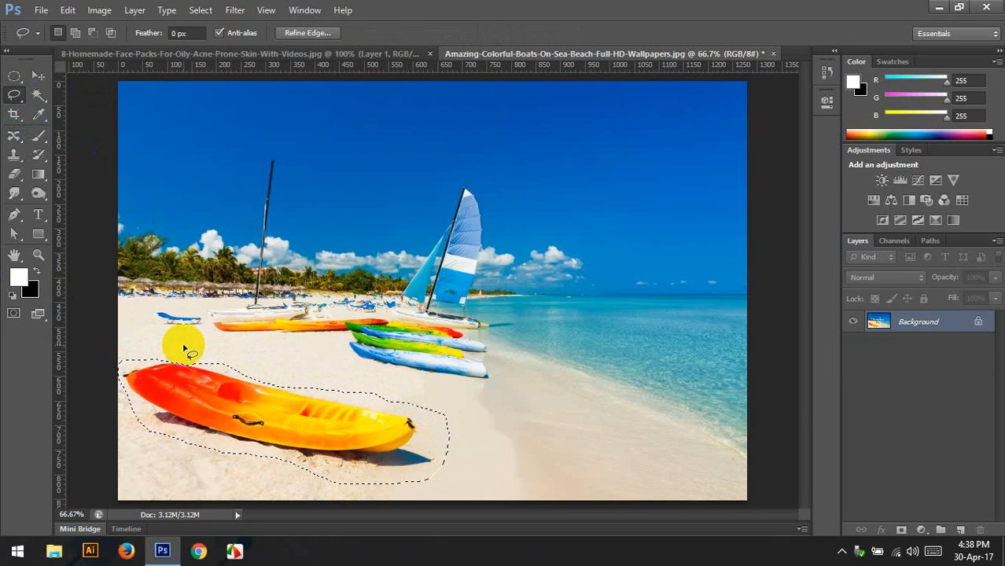
key("shift")
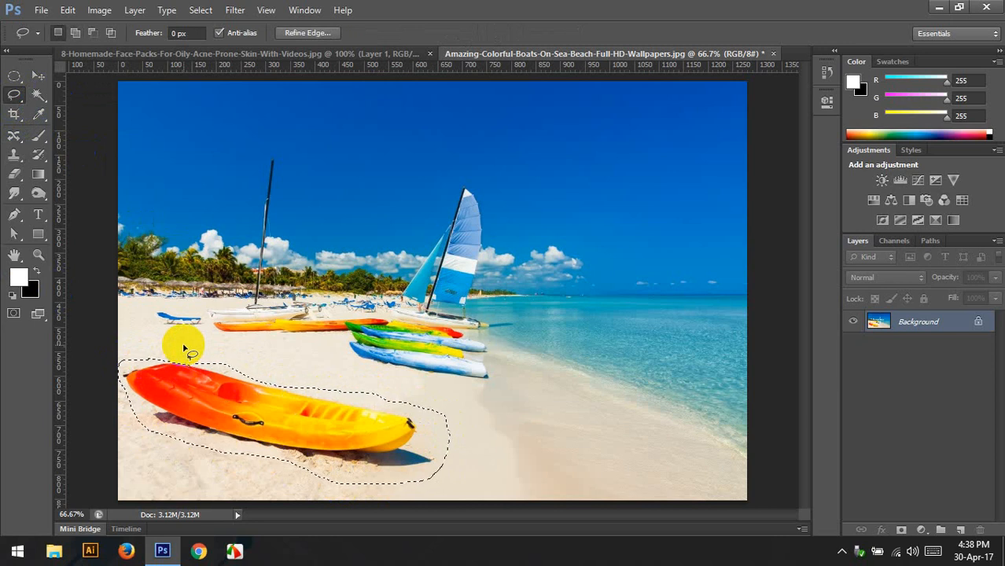
key("shift")
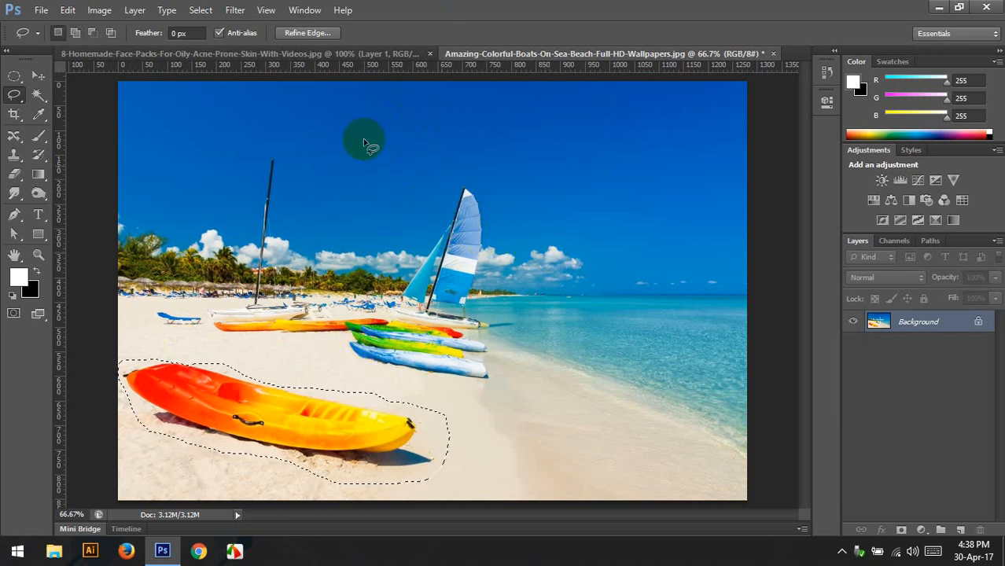
- Fill the kayak selection using Content-Aware contents in Normal mode at 100% opacity
left_click(99, 9)
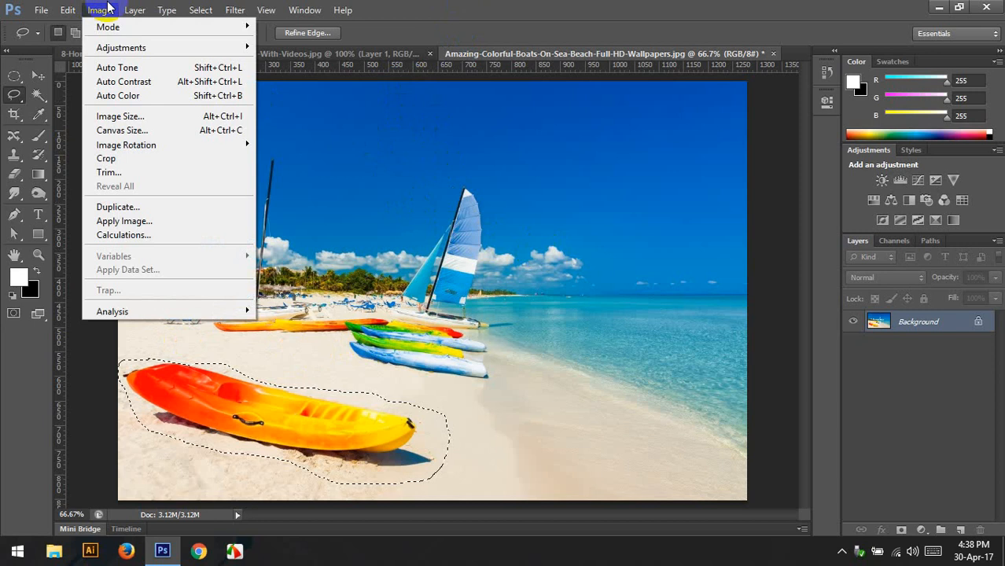
mouse_move(67, 7)
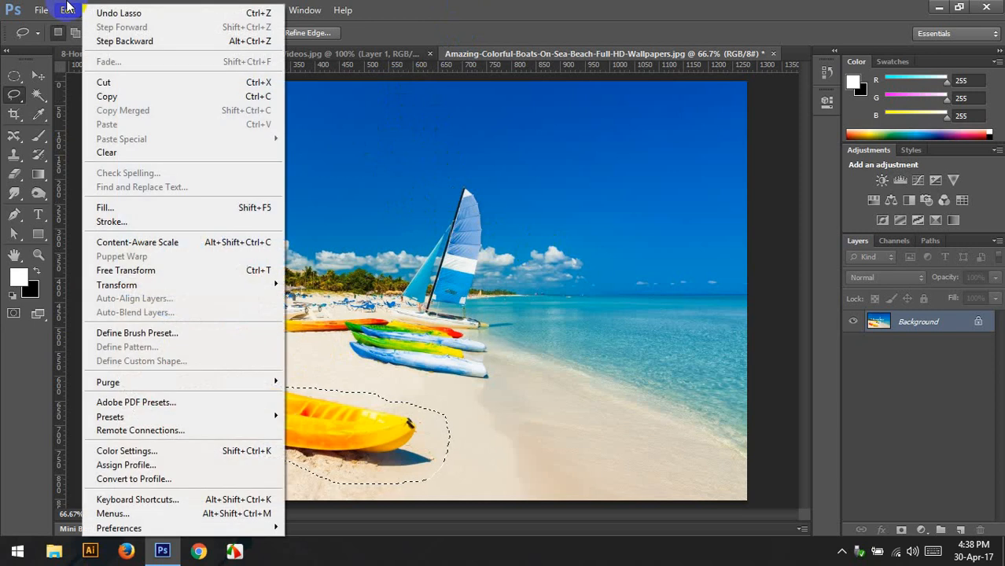
left_click(208, 207)
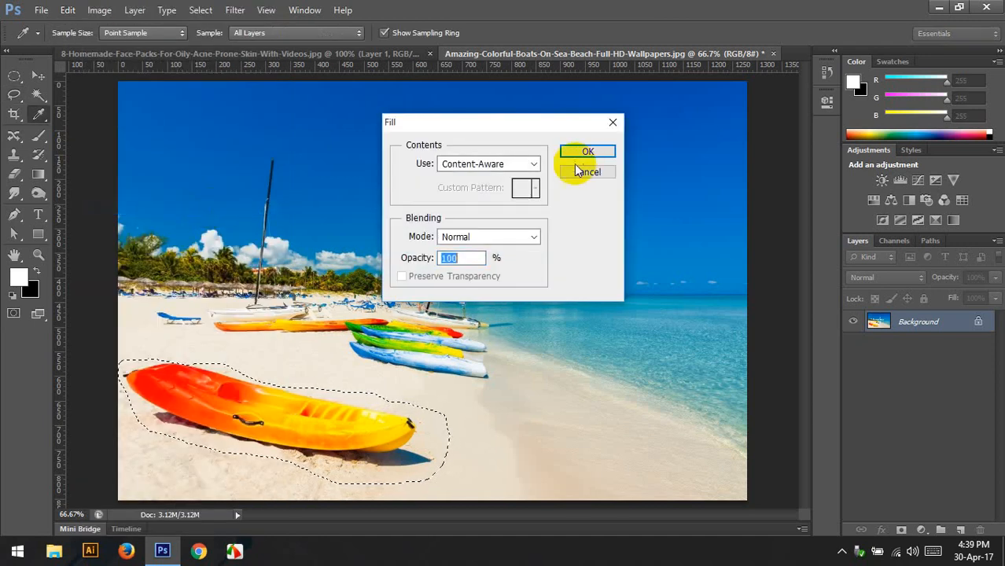
left_click(462, 163)
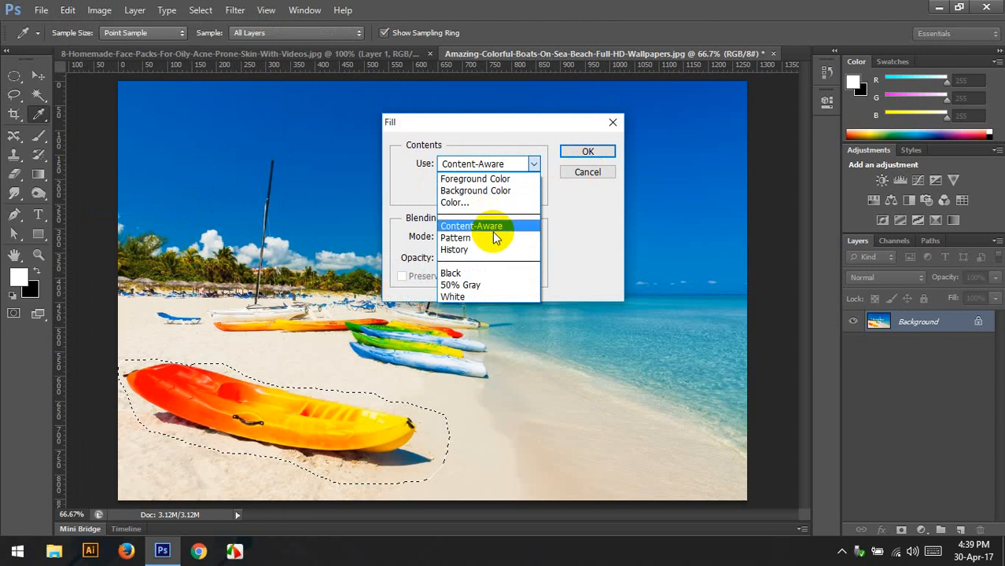
left_click(493, 226)
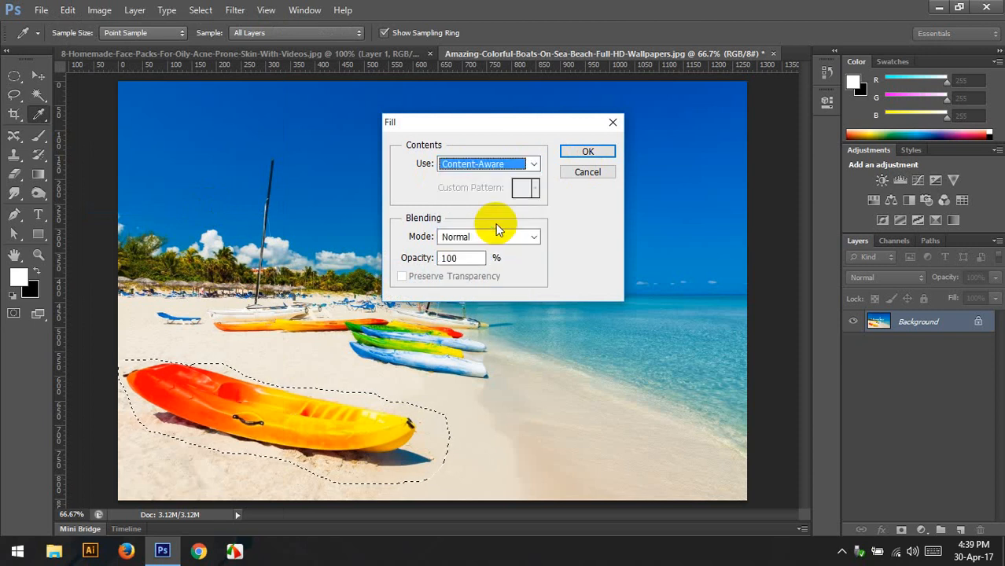
left_click(590, 157)
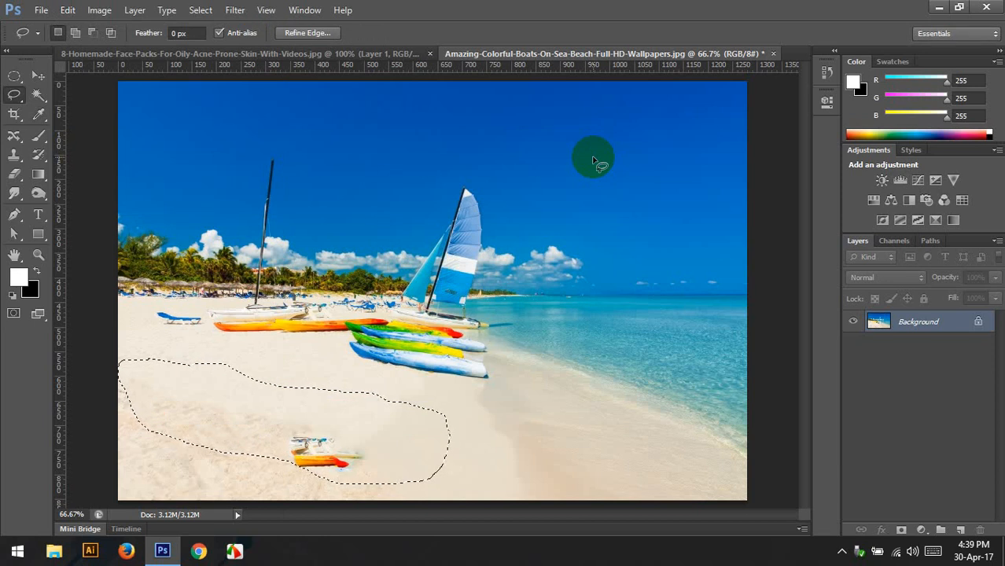
- Deselect the filled area and outline the leftover boat fragments on the foreground sand with the Lasso Tool
left_click(593, 160)
left_click(449, 312, "ctrl")
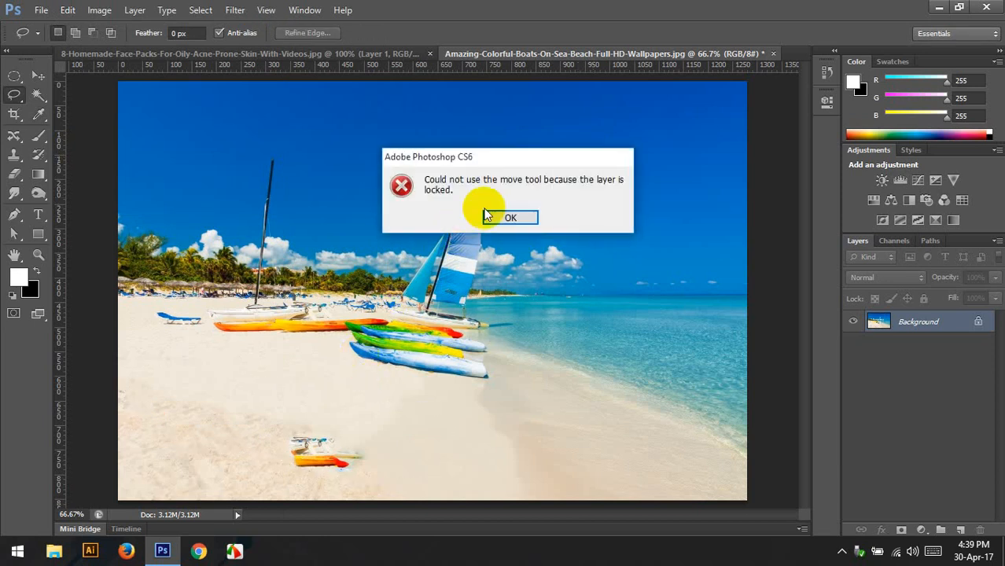
left_click(511, 217)
mouse_move(262, 442)
left_mouse_down()
mouse_move(329, 426)
mouse_move(353, 447)
mouse_move(359, 472)
mouse_move(342, 488)
mouse_move(312, 484)
mouse_move(253, 445)
left_mouse_up()
mouse_move(250, 443)
left_mouse_down()
mouse_move(355, 431)
mouse_move(370, 500)
mouse_move(266, 467)
mouse_move(252, 439)
left_mouse_up()
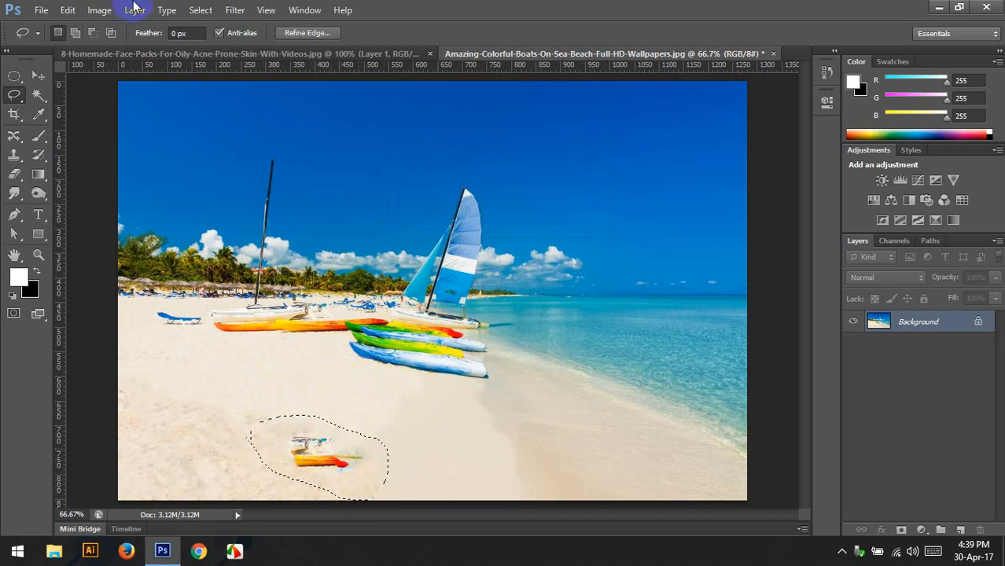
- Fill the selected boat fragments using Content-Aware contents at 100% opacity and deselect
left_click(71, 9)
left_click(197, 208)
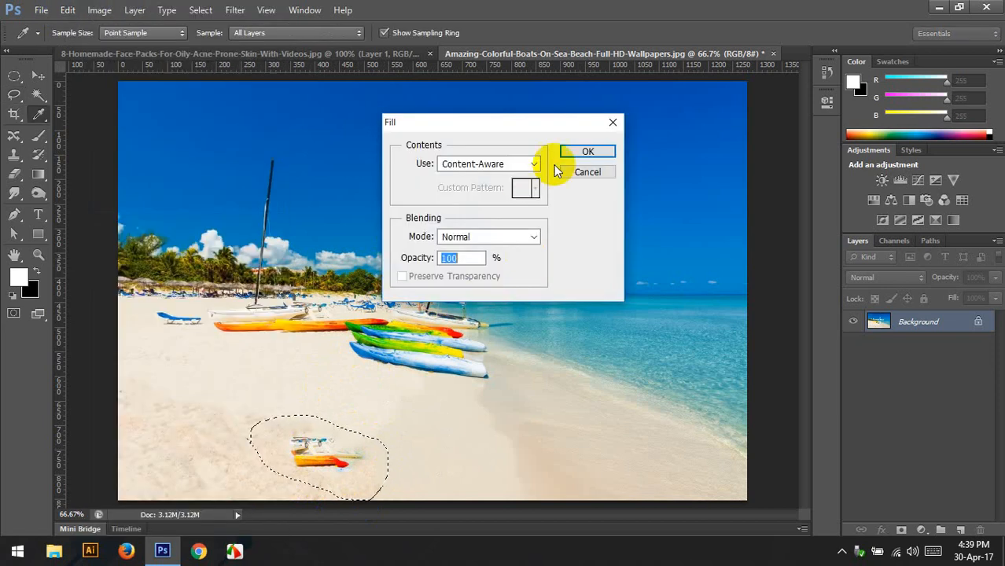
left_click(582, 152)
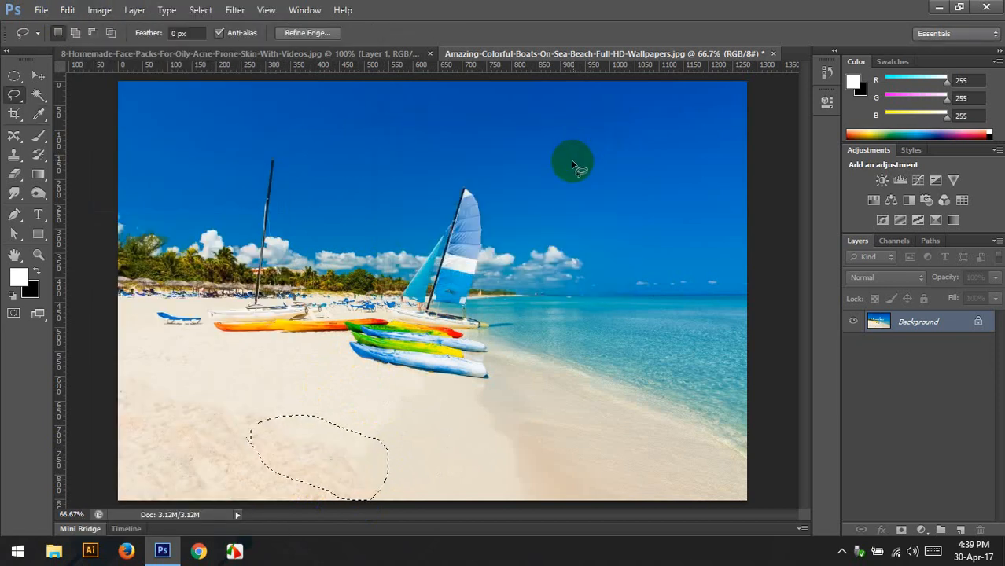
key("ctrl+d")
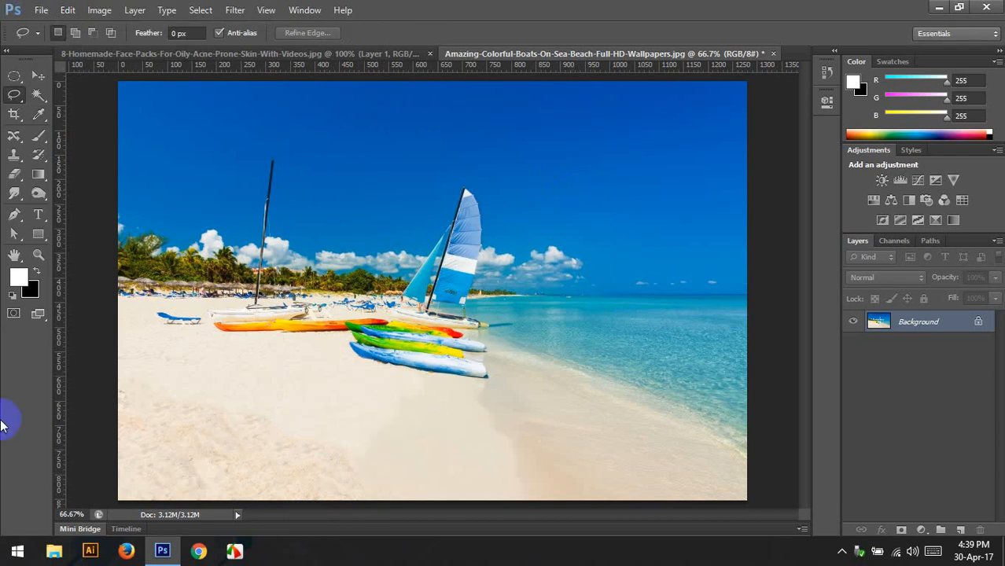
mouse_move(203, 396)
left_mouse_down()
mouse_move(127, 411)
mouse_move(179, 377)
left_mouse_up()
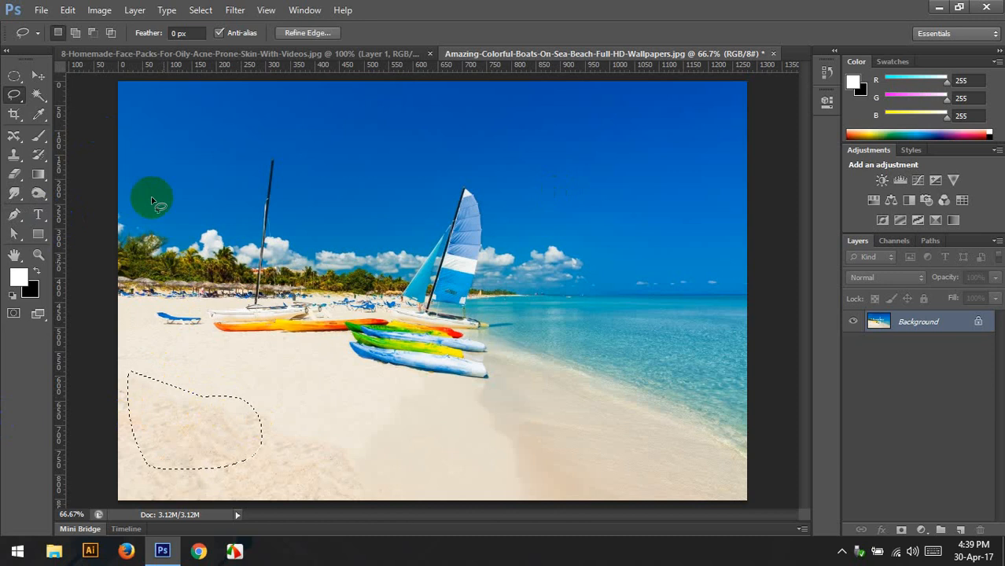
left_click(68, 10)
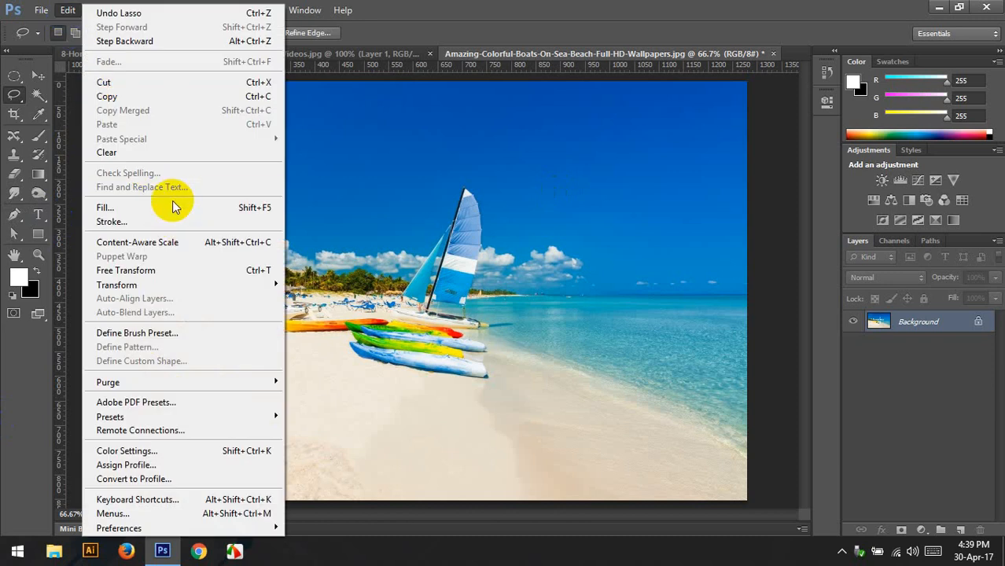
left_click(173, 206)
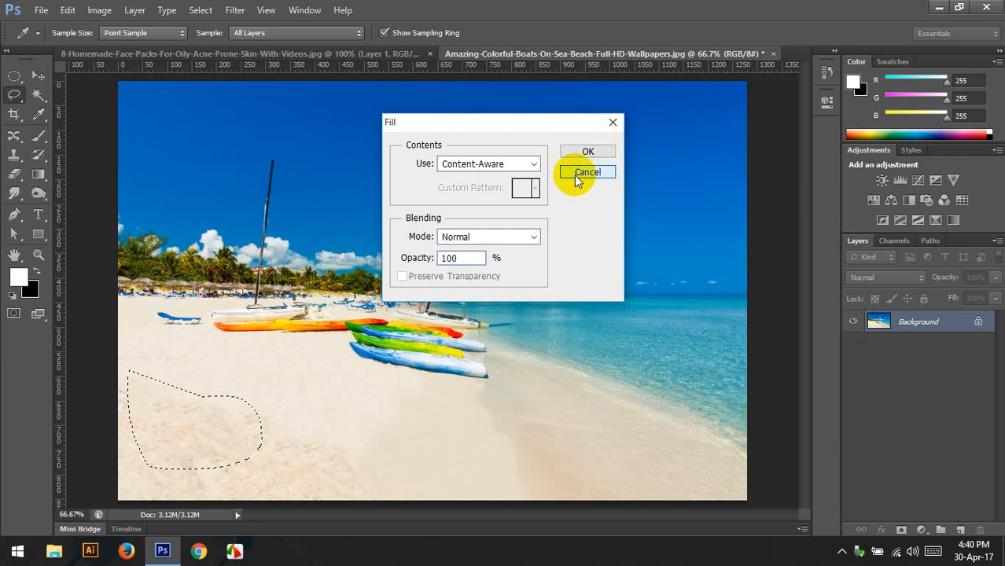
left_click(586, 173)
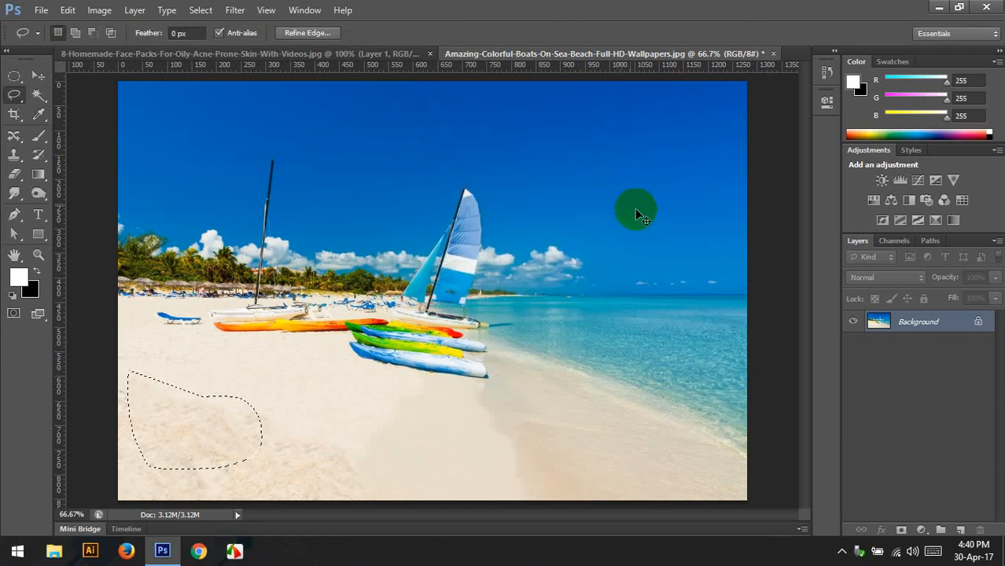
left_click(443, 221)
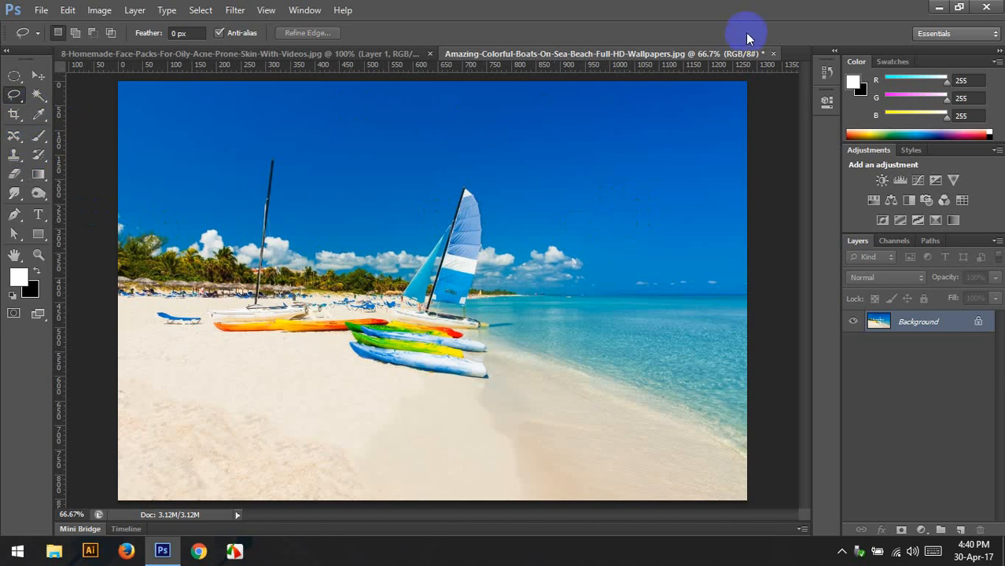
- Close the beach photo without saving changes and open Red2 from the Class 4 folder
left_click(773, 53)
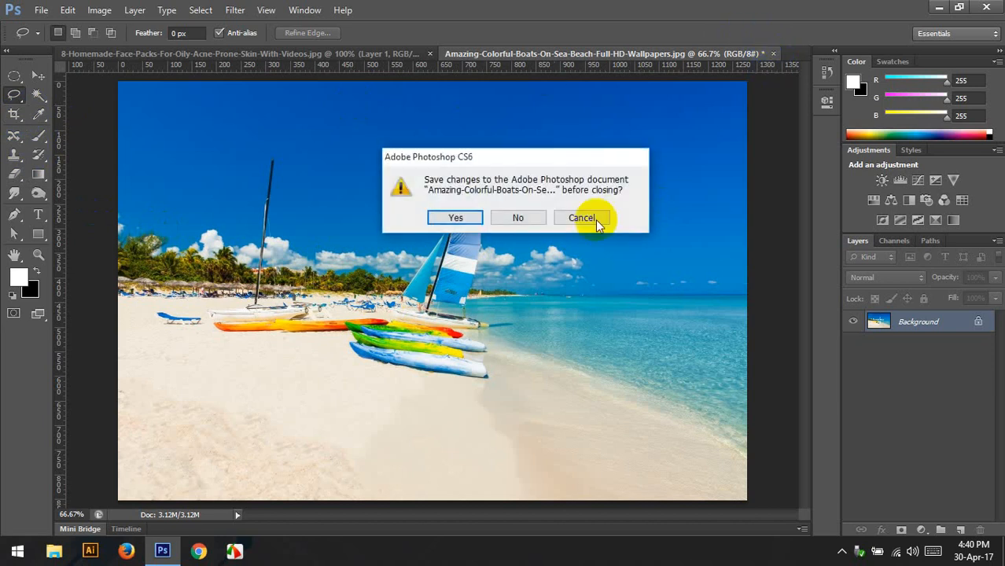
left_click(521, 218)
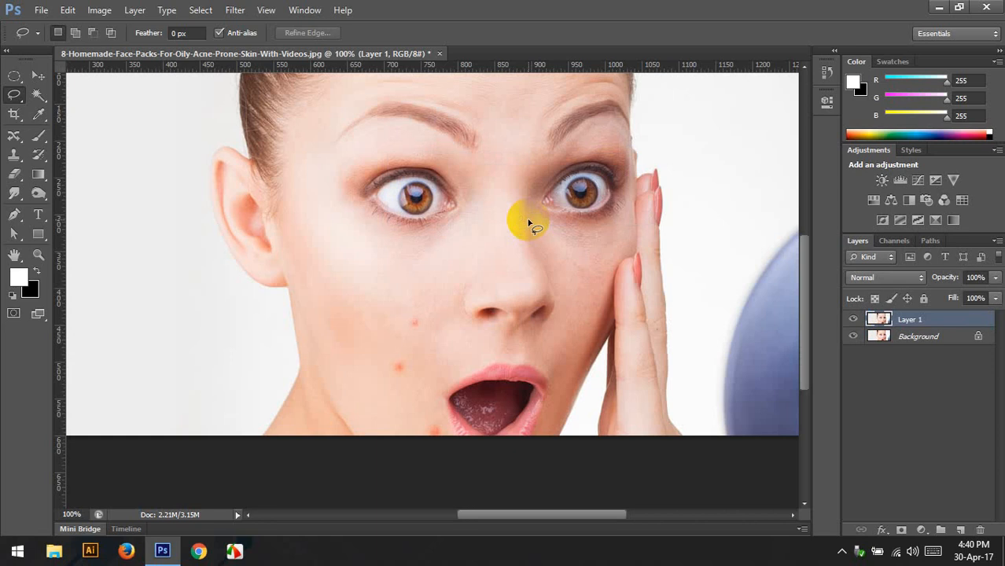
left_click(40, 9)
left_click(57, 40)
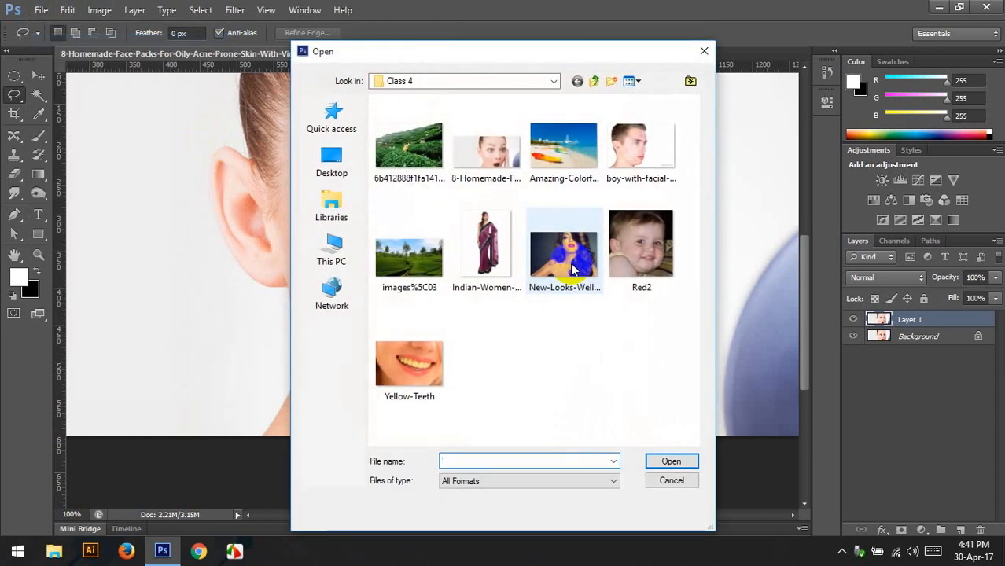
double_click(625, 258)
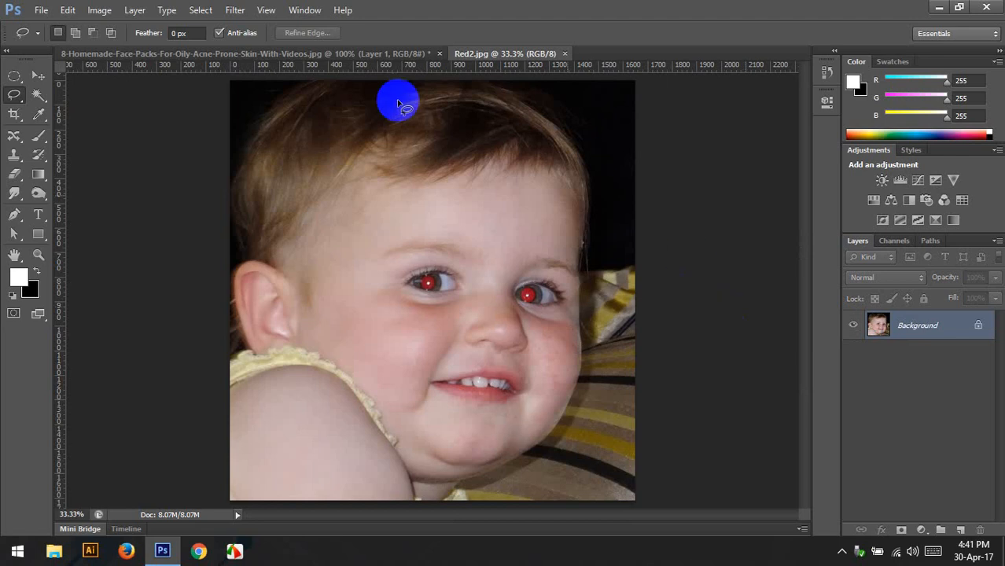
- Remove the red-eye from both of the baby's pupils using the Red Eye Tool at 50% pupil size and 50% darken amount
left_click(15, 143)
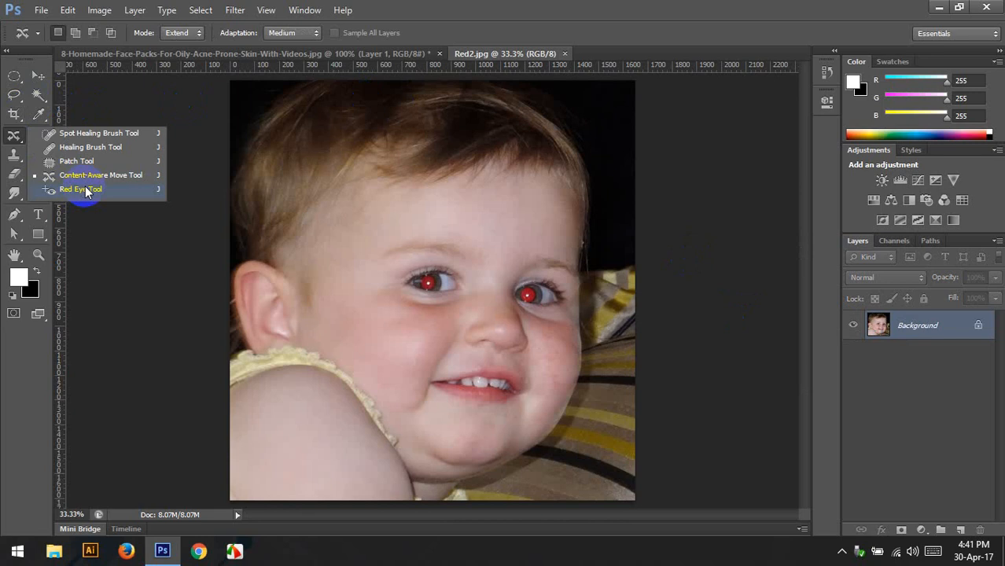
left_click(85, 188)
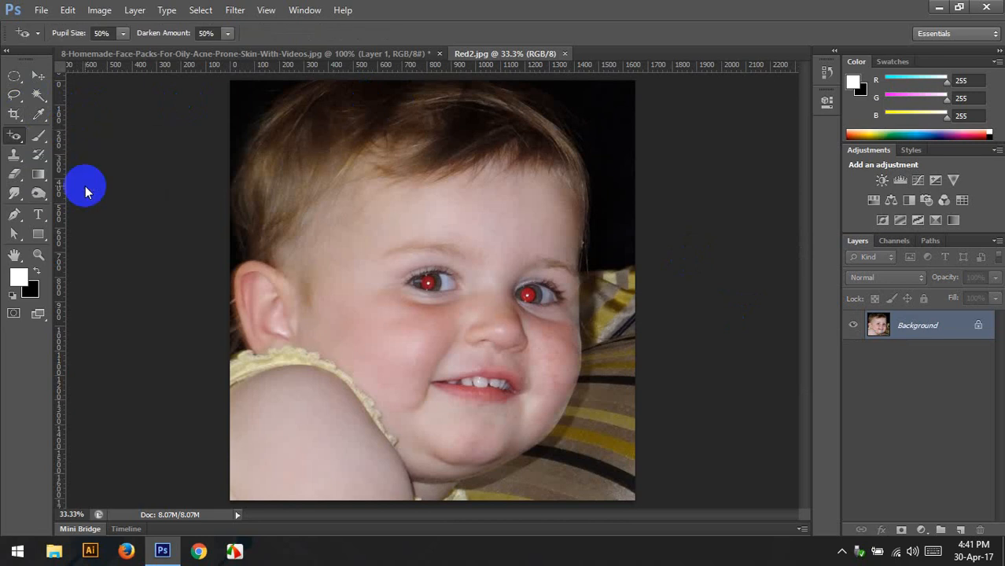
left_click(428, 283)
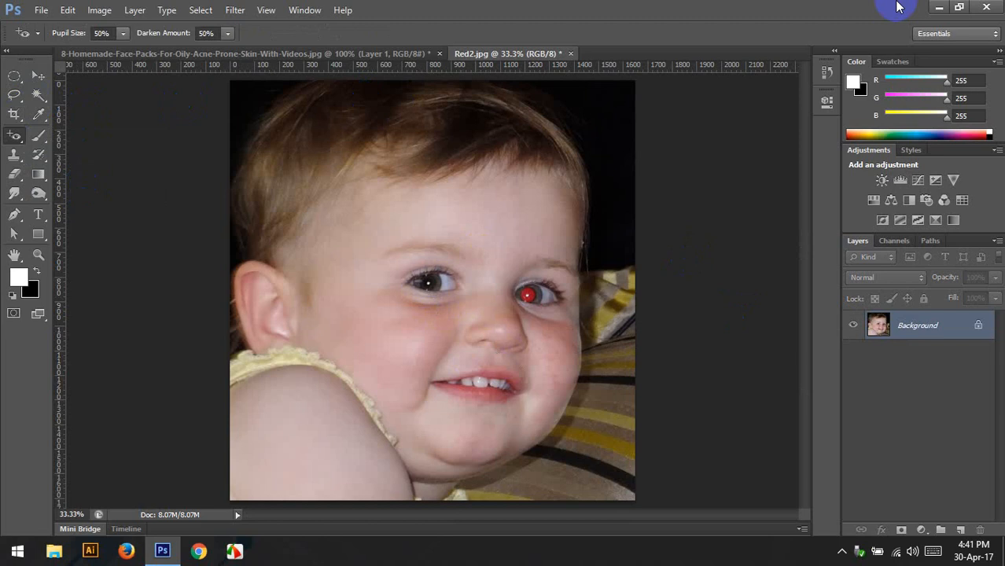
left_click(528, 294)
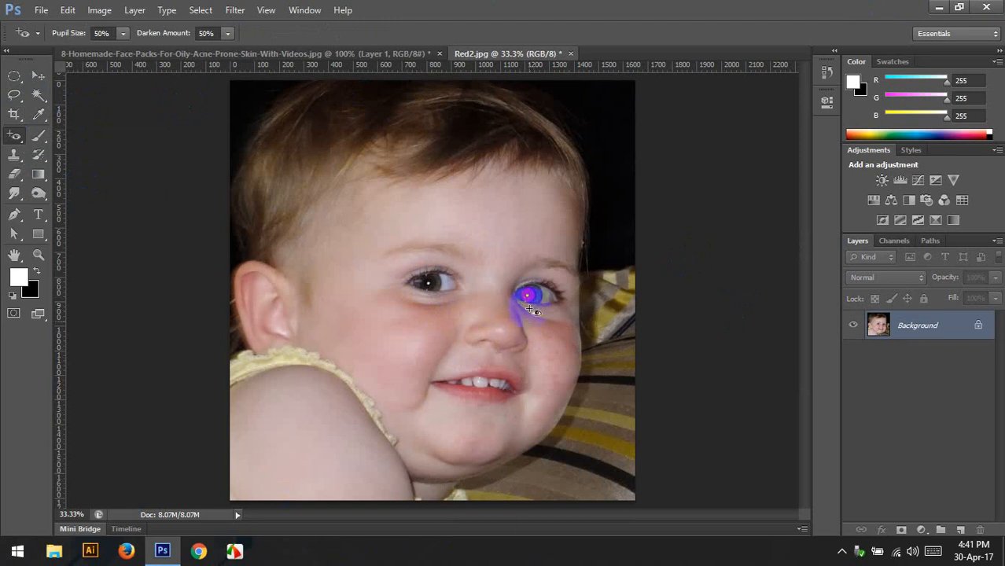
left_click(530, 291)
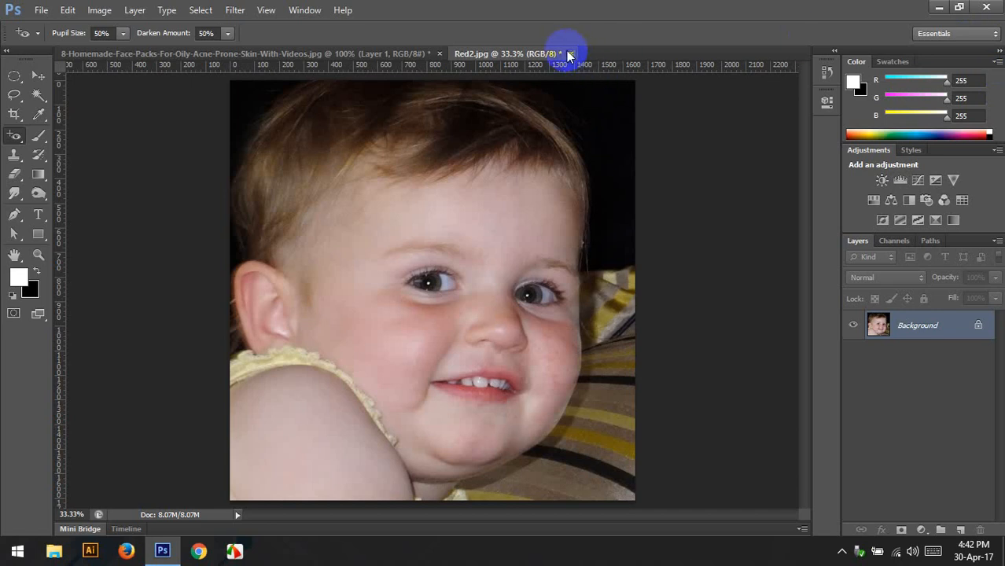
- Choose the Clone Stamp Tool and close both Red2.jpg and the woman's portrait without saving changes
left_click(19, 160)
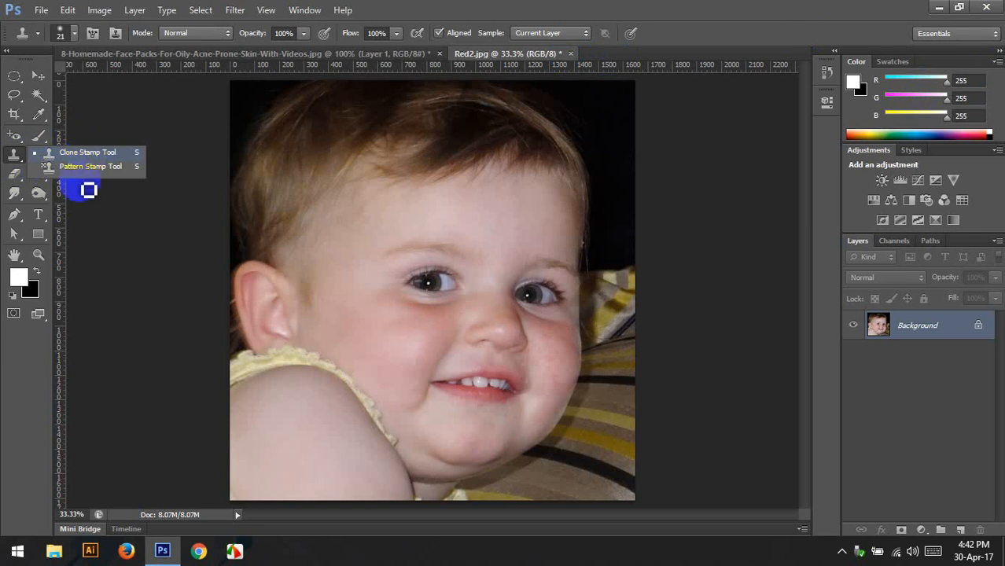
left_click(130, 155)
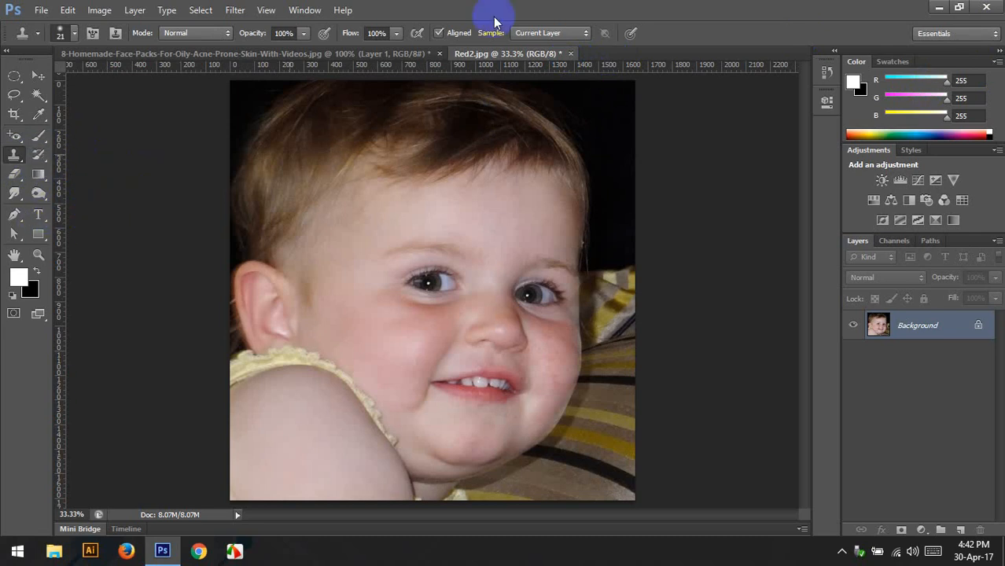
left_click(571, 54)
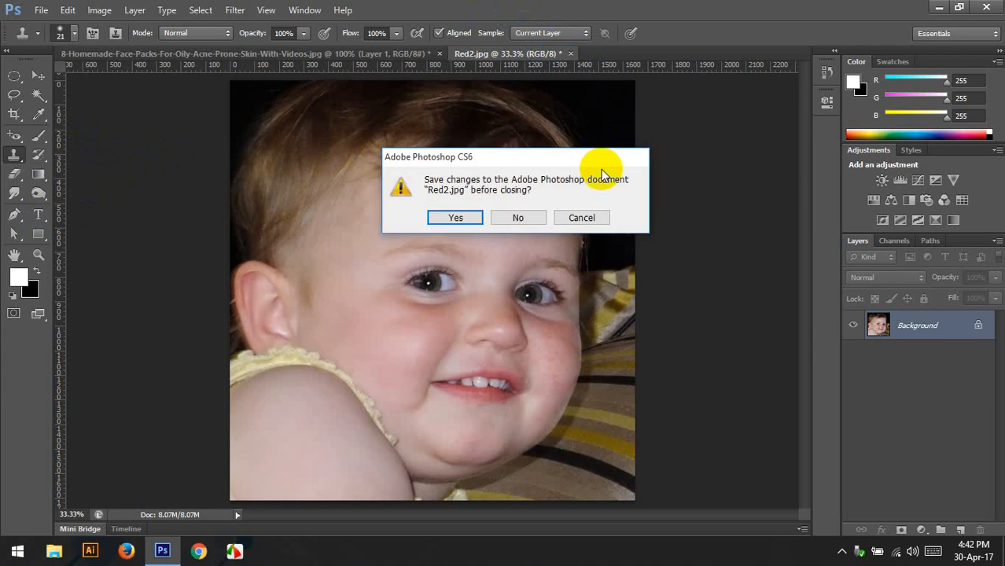
left_click(535, 218)
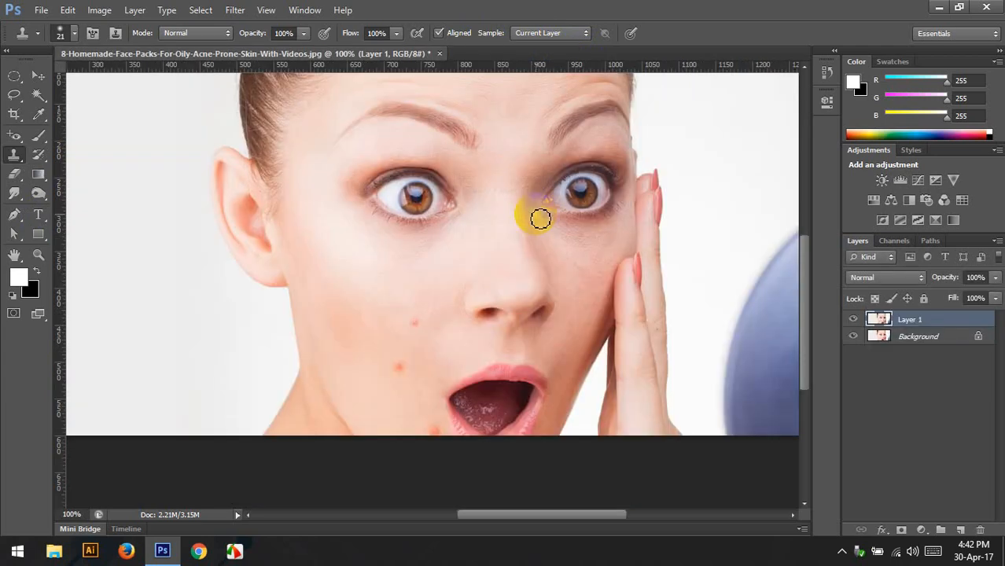
left_click(440, 53)
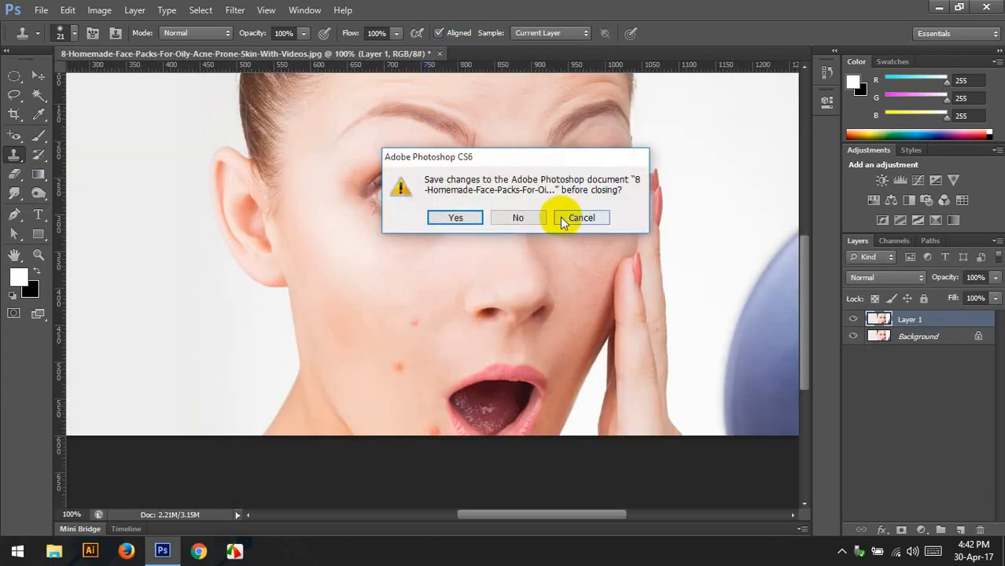
left_click(541, 217)
- Open boy-with-facial-acne from the Class 4 folder and duplicate its background onto a new layer
double_click(541, 217)
left_click(633, 183)
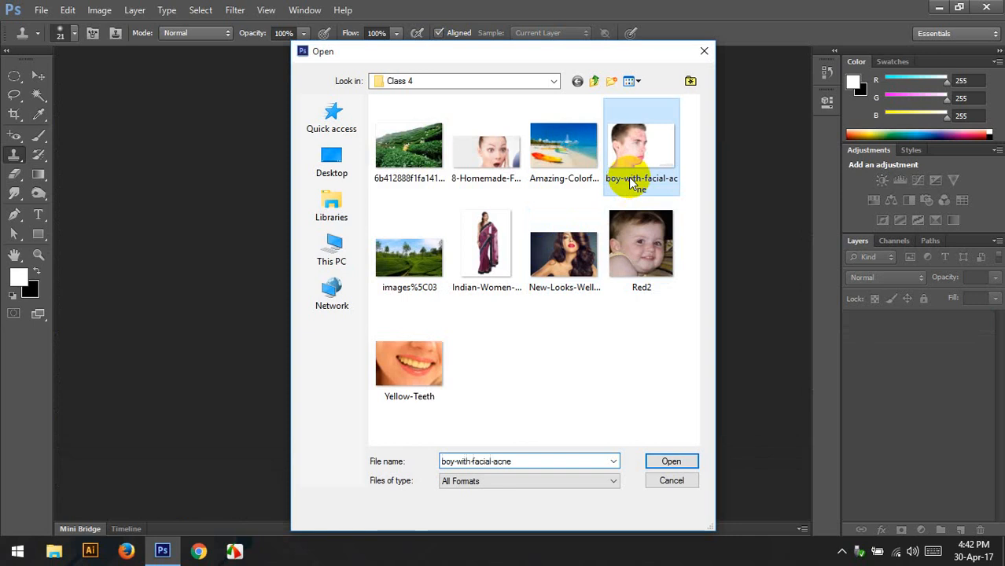
double_click(633, 183)
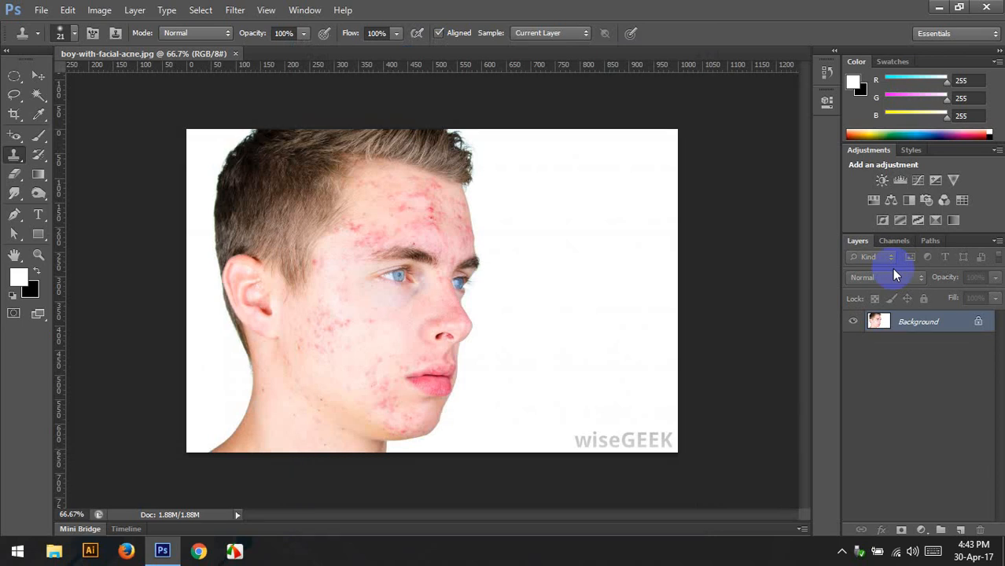
key("ctrl+j")
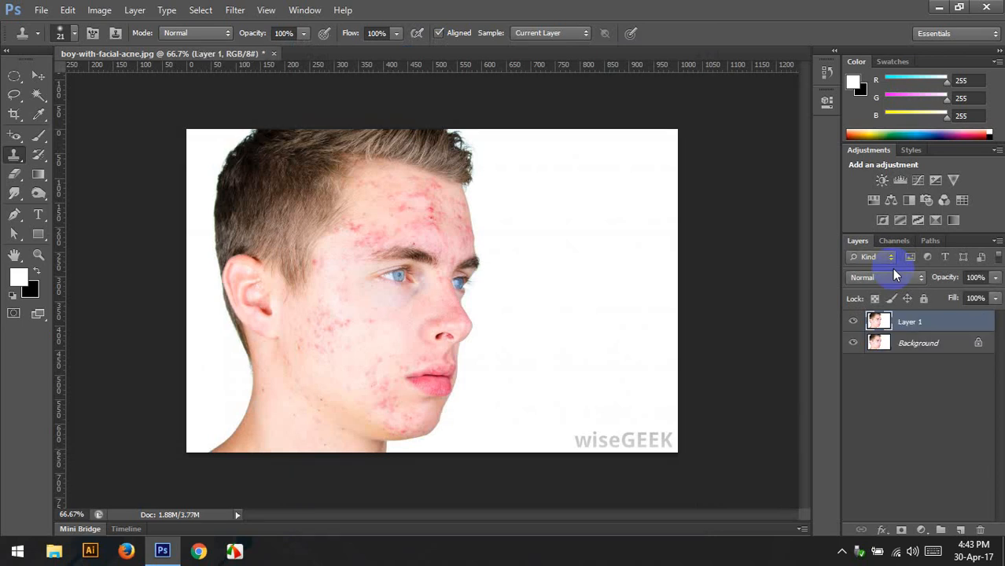
left_click(12, 134)
left_click(91, 148)
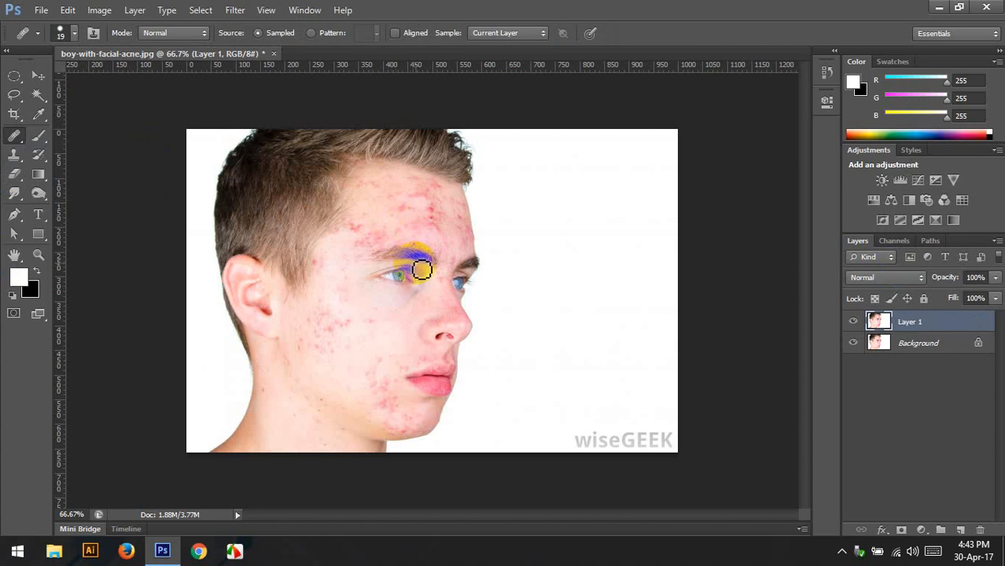
left_click_drag(422, 270, 395, 259)
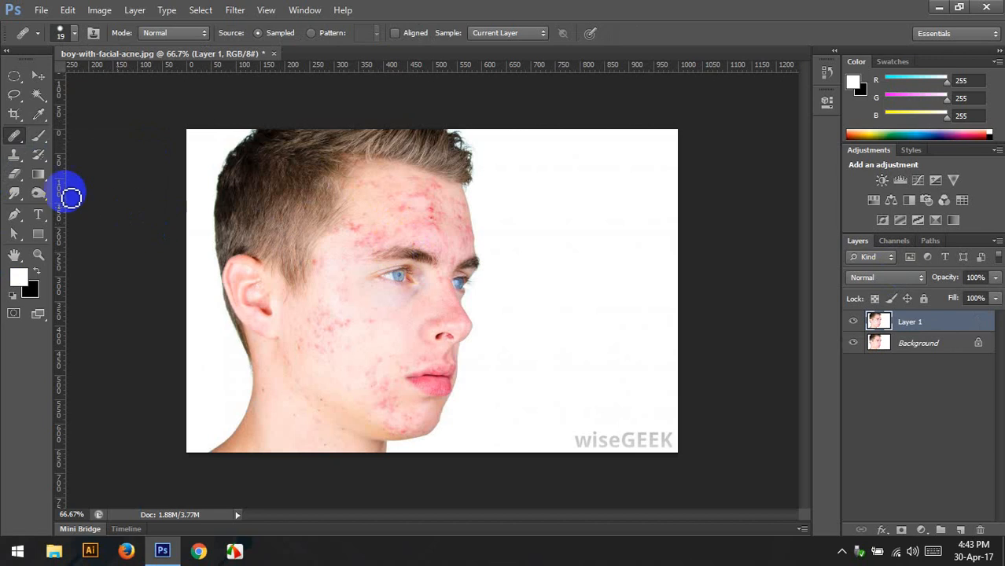
- Try to paint on the face beside the nose with the Clone Stamp Tool without defining a source point
left_click(17, 159)
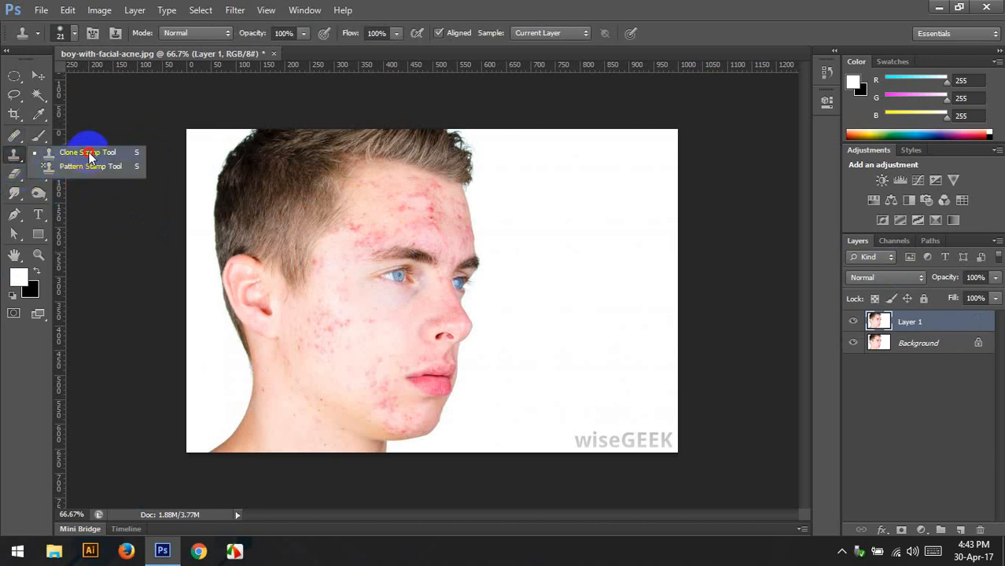
left_click(79, 151)
left_click(438, 302)
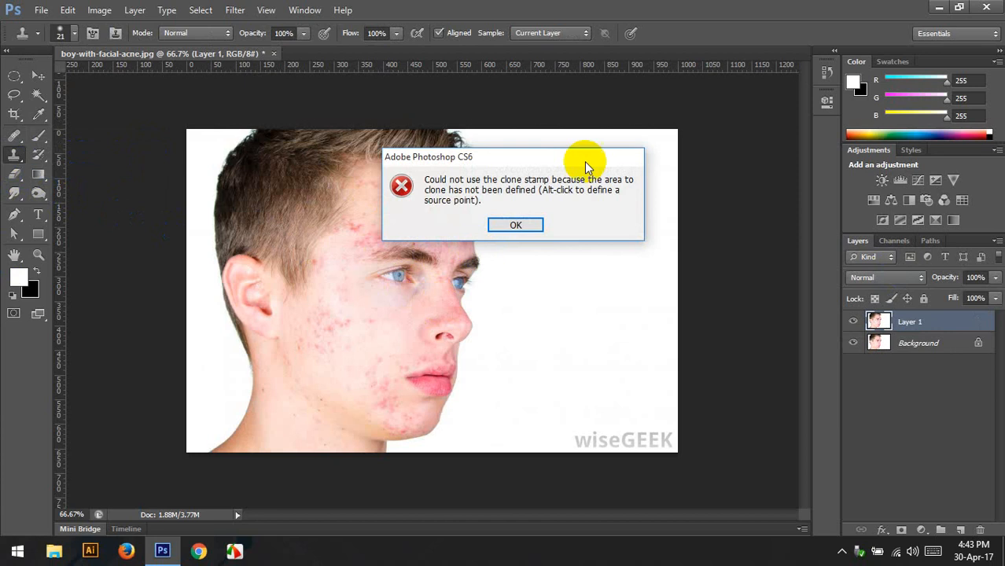
left_click(528, 226)
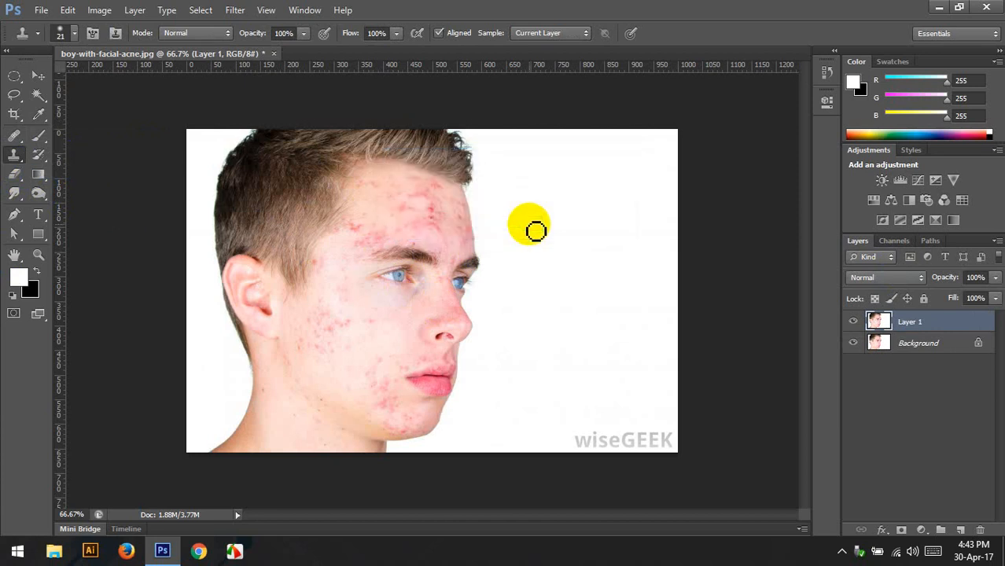
- Sample clear skin on the lower cheek as the Clone Stamp source and enlarge the brush to 45
key("ctrl+plus")
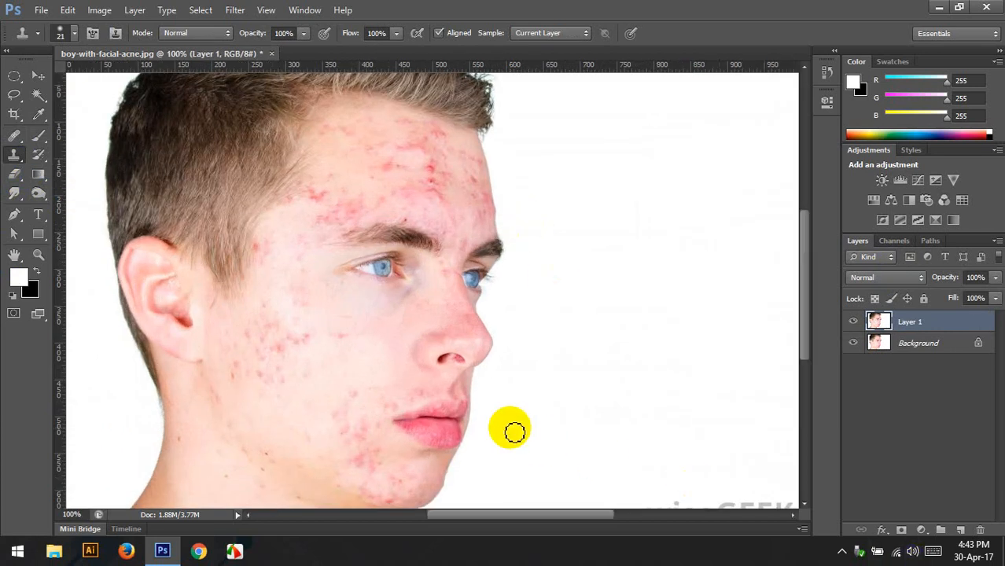
key("ctrl+plus")
mouse_move(478, 303)
left_mouse_down()
mouse_move(650, 243)
mouse_move(727, 187)
left_mouse_up()
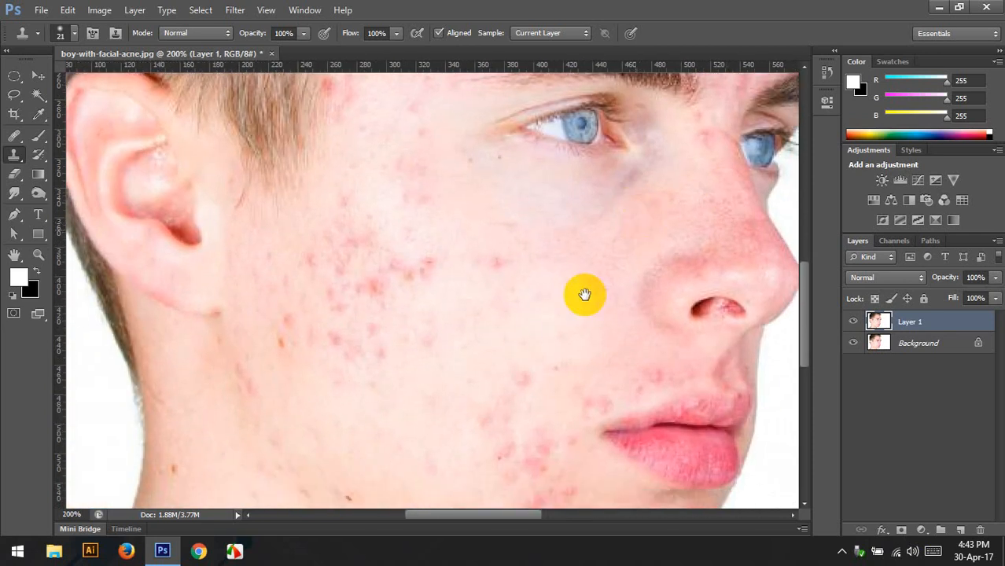
left_click(375, 413, "alt")
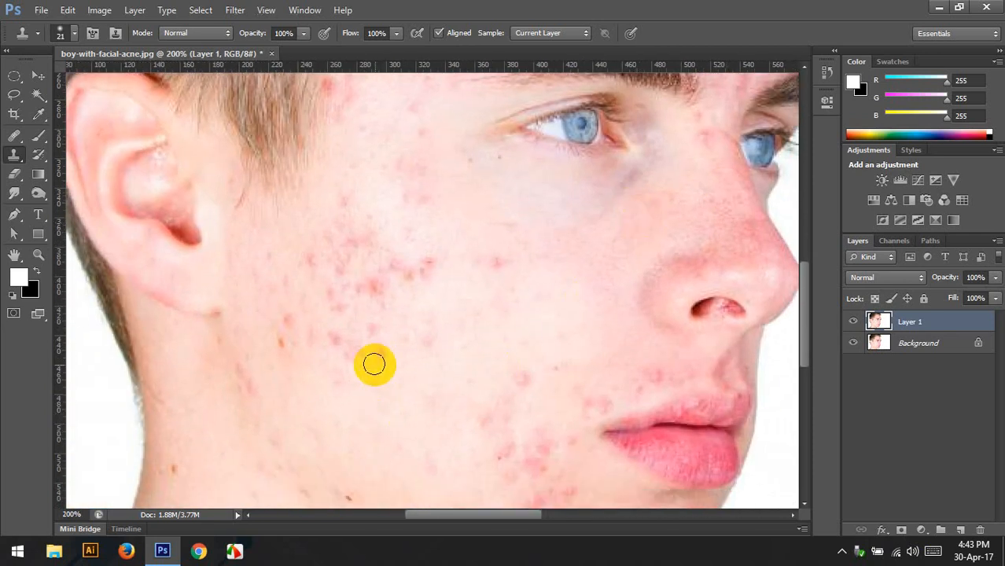
key("bracketright")
key("bracketright")
key("bracketright")
key("bracketright")
key("bracketright")
- Clone the sampled clear skin over the cluster of acne spots in the middle of the cheek
left_click(369, 326)
left_click(383, 300)
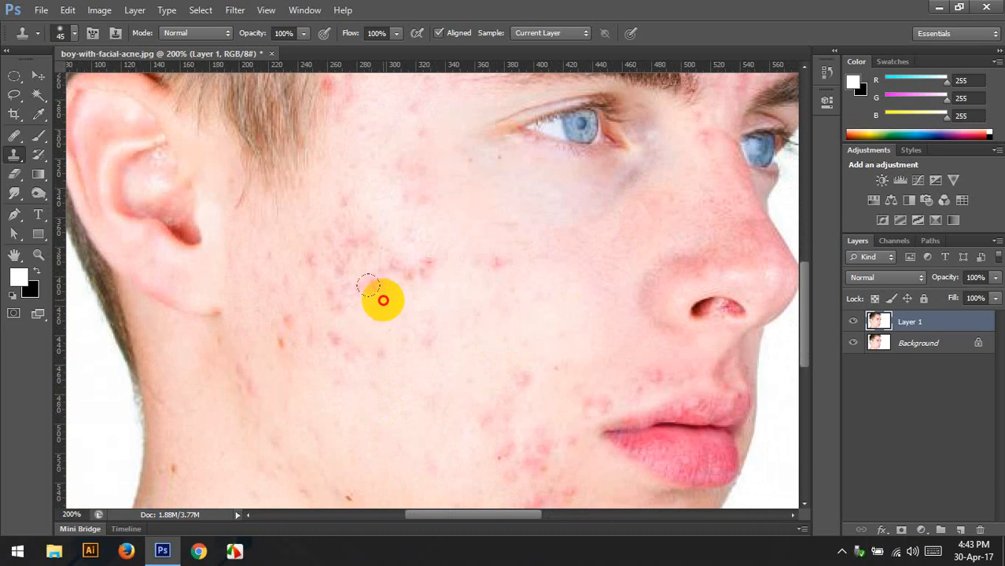
left_click(366, 352)
left_click(343, 341)
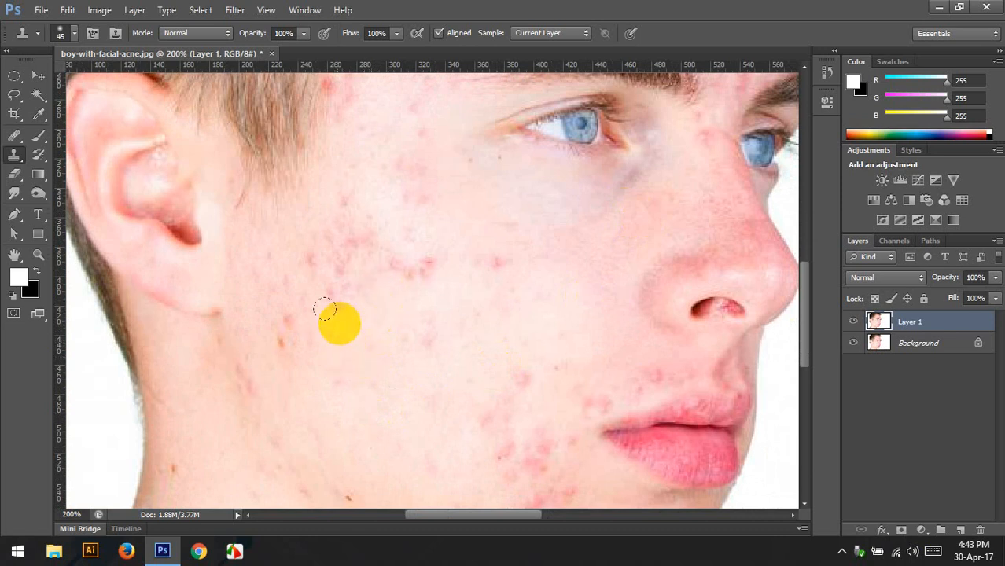
left_click(331, 296)
left_click_drag(386, 273, 414, 273)
left_click(406, 325)
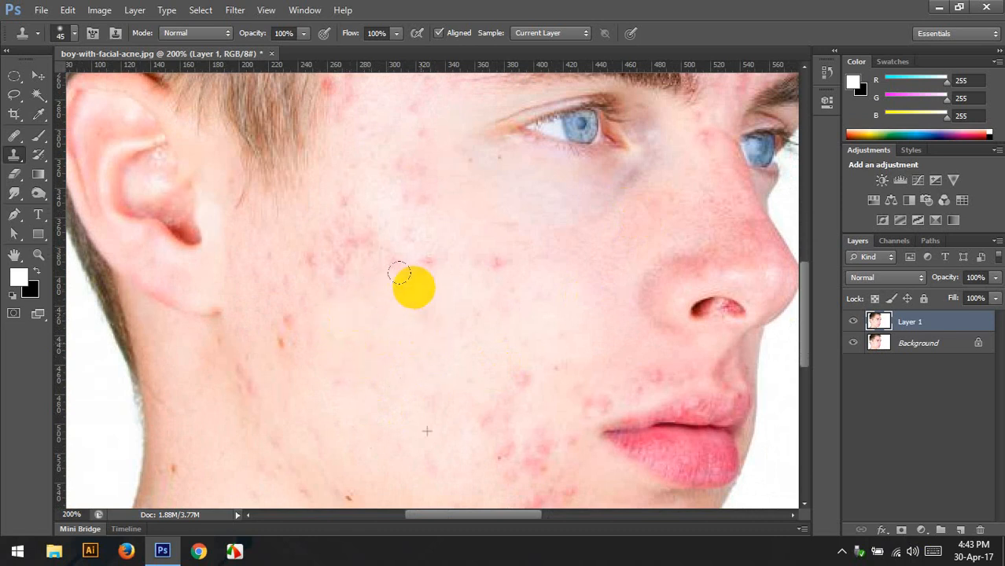
left_click(371, 252)
left_click(334, 244)
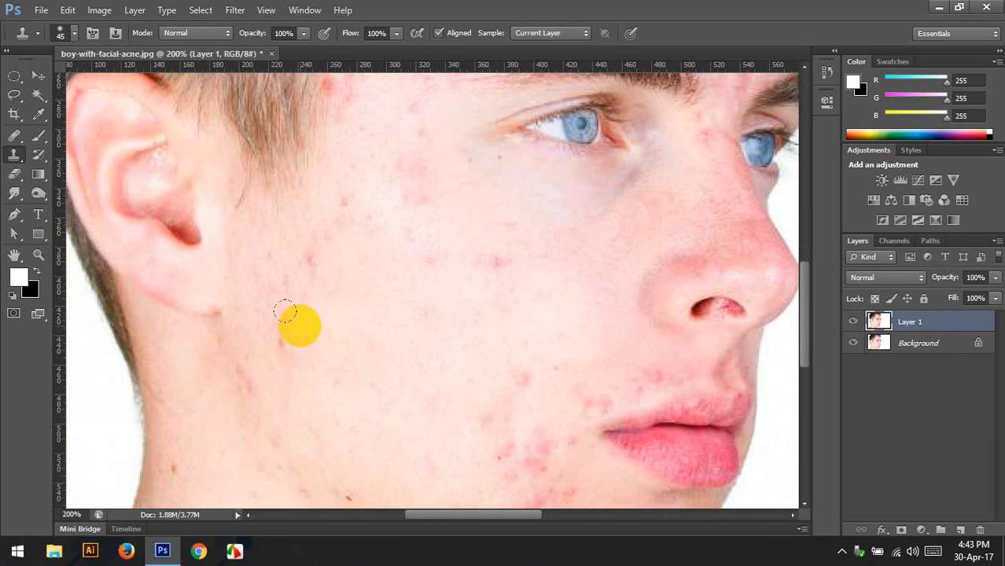
- Heal the red spots on the upper cheek beside the eye using the Healing Brush Tool at size 25
left_click(11, 138)
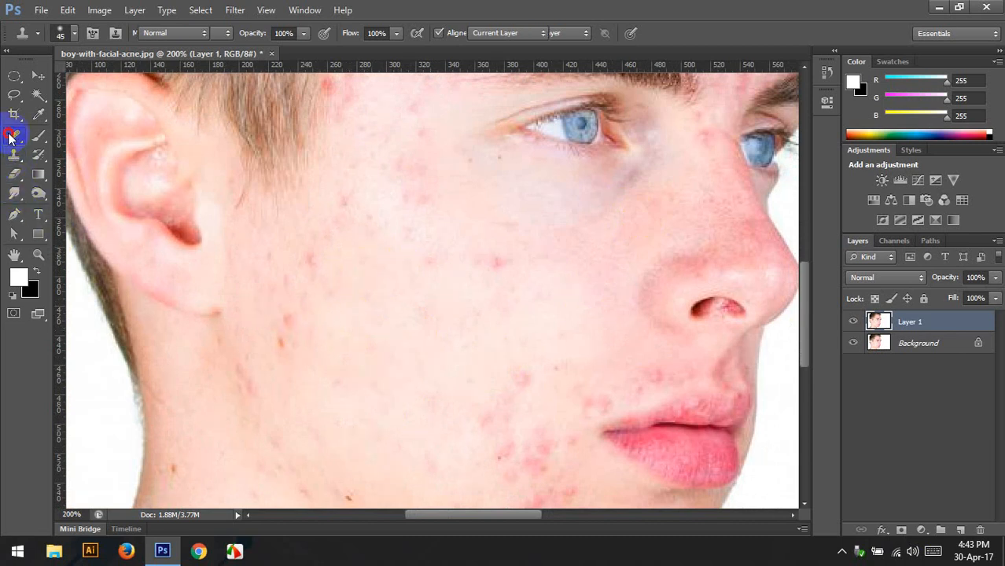
right_click(11, 138)
left_click(67, 151)
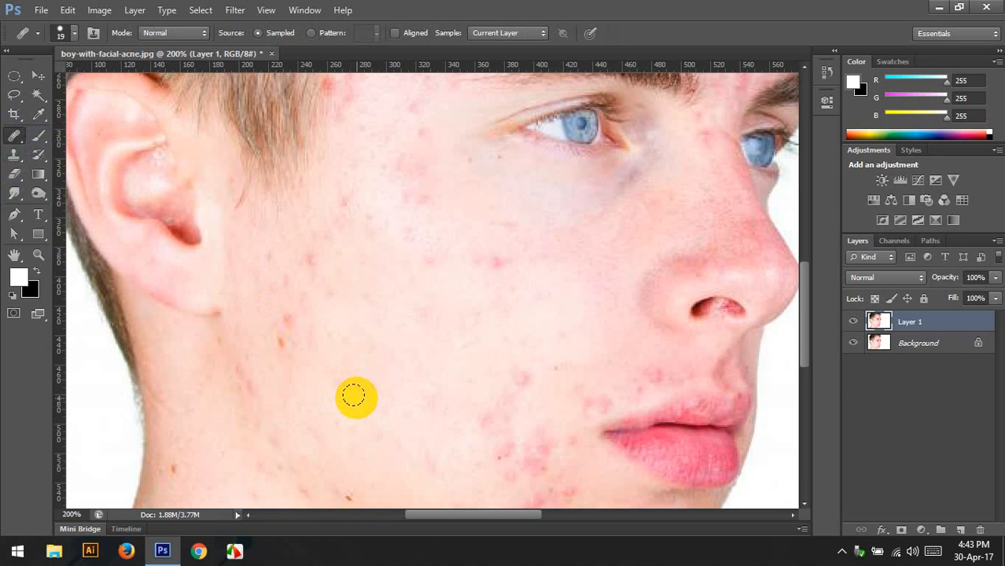
key("bracketright")
key("bracketright")
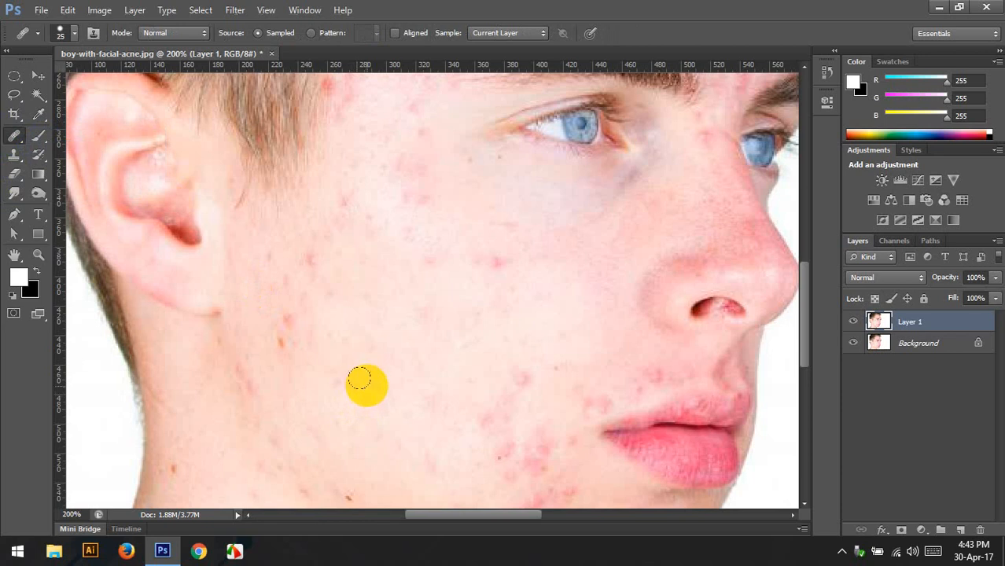
left_click(342, 242)
left_click(412, 224)
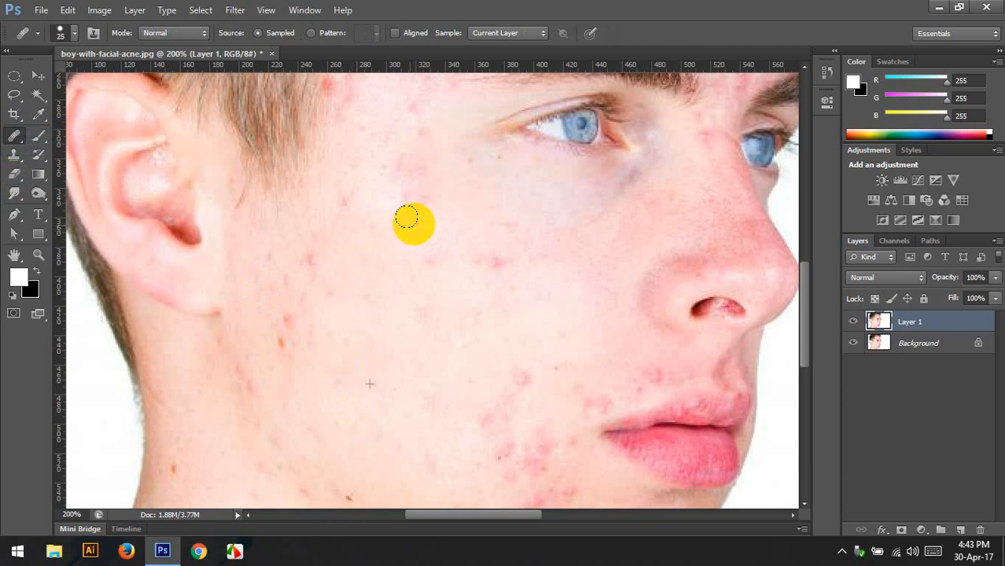
left_click(404, 165)
left_click(347, 214)
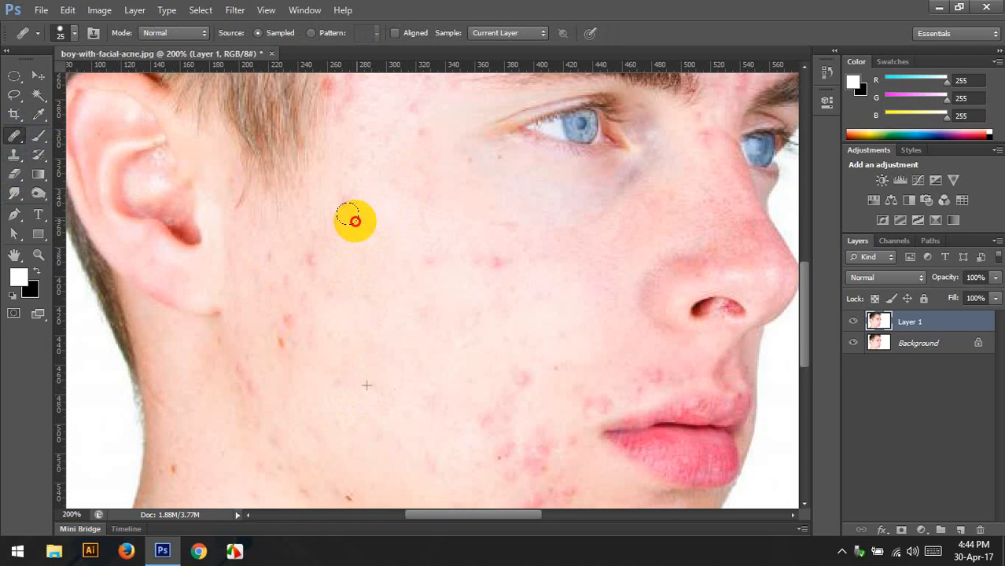
- Heal the remaining red spots on the side of the cheek in front of the ear
left_click(328, 286)
left_click(308, 275)
left_click(322, 260)
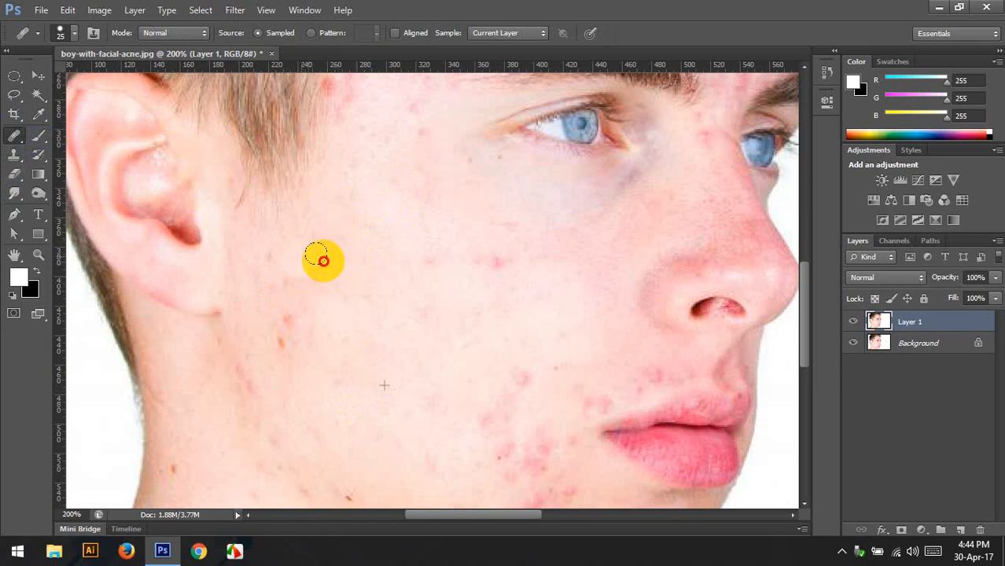
left_click(316, 292)
left_click(283, 337)
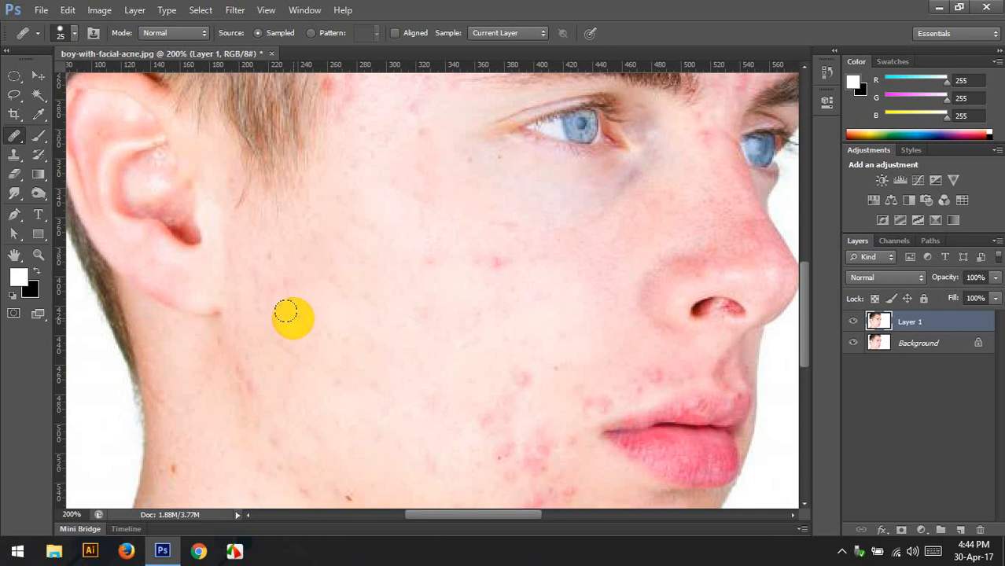
- Sample the forehead acne with the Healing Brush at size 200 and stamp it onto the white background beside the head
key("ctrl+minus")
key("ctrl+minus")
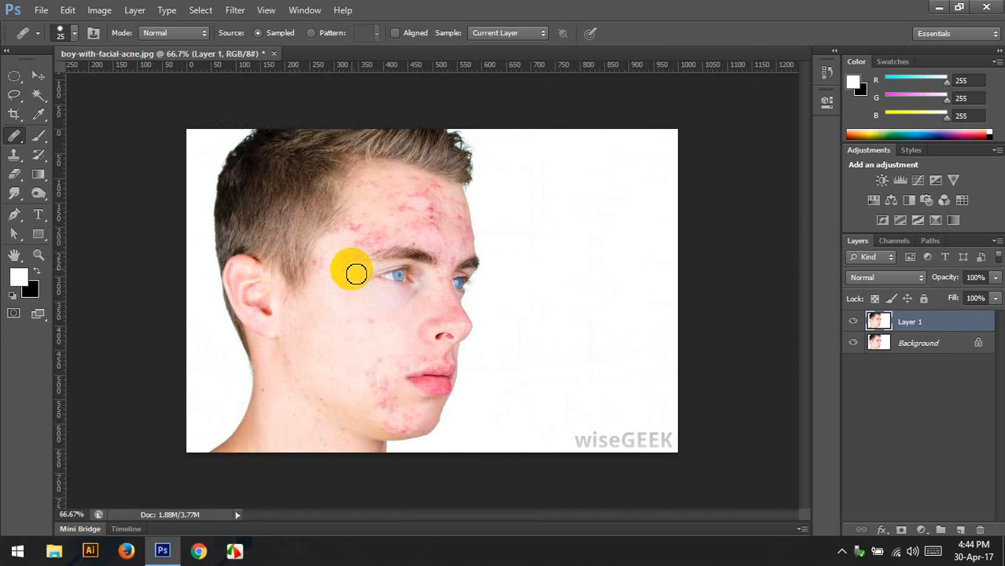
key("bracketright")
key("bracketright")
key("bracketright")
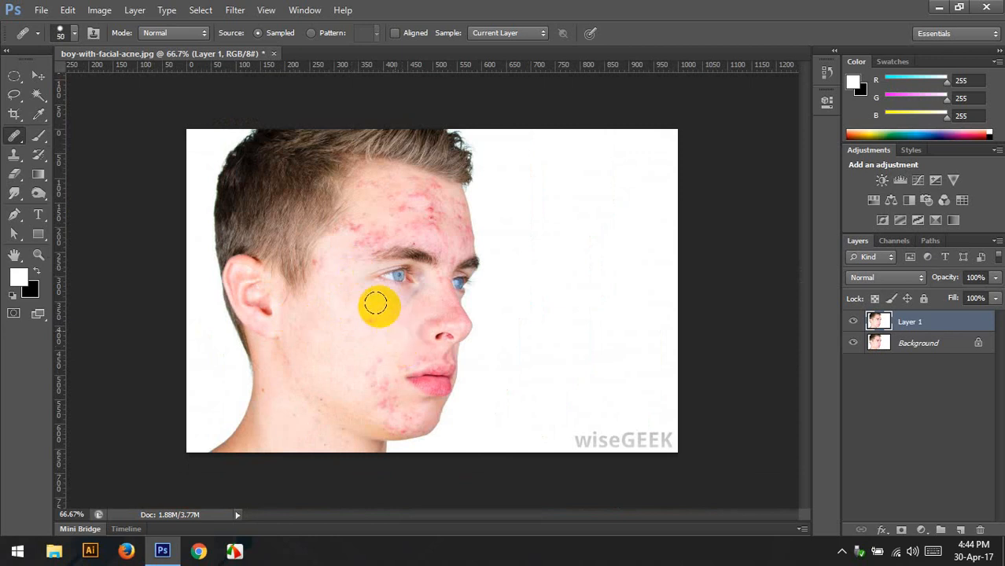
key("bracketright")
key("bracketright")
key("bracketright")
key("bracketright")
key("bracketright")
key("bracketright")
key("bracketright")
key("bracketright")
key("bracketright")
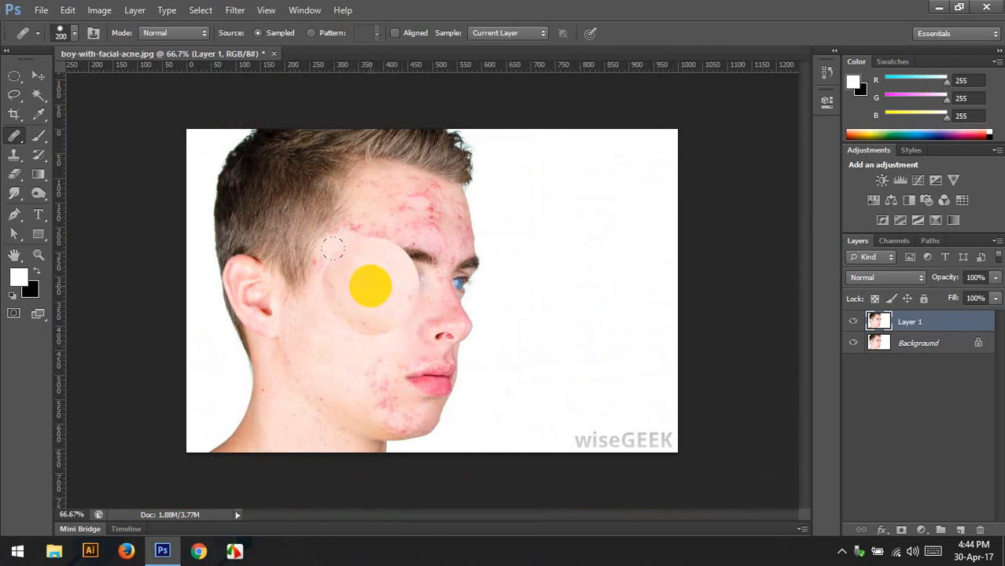
key("alt")
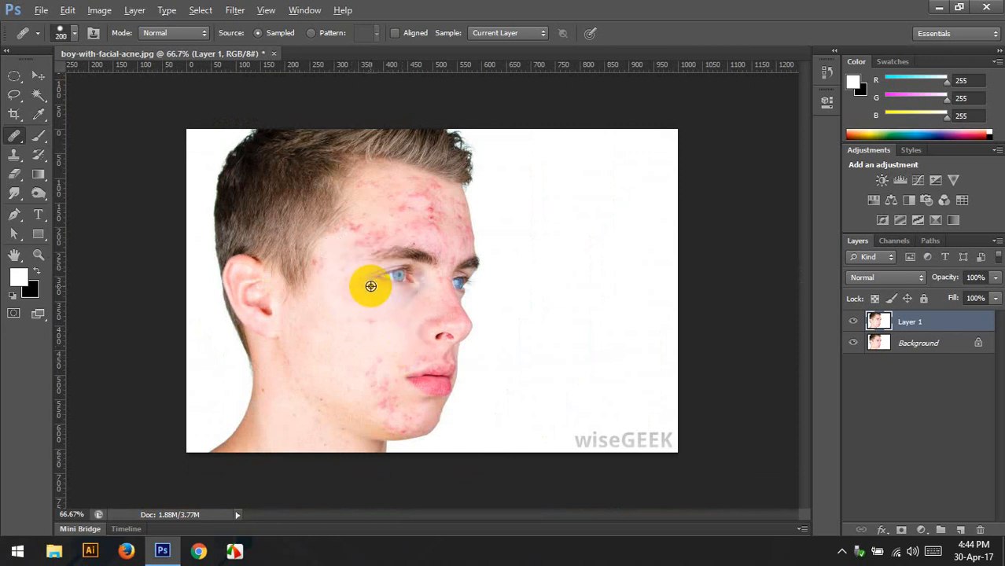
left_click(386, 221, "alt")
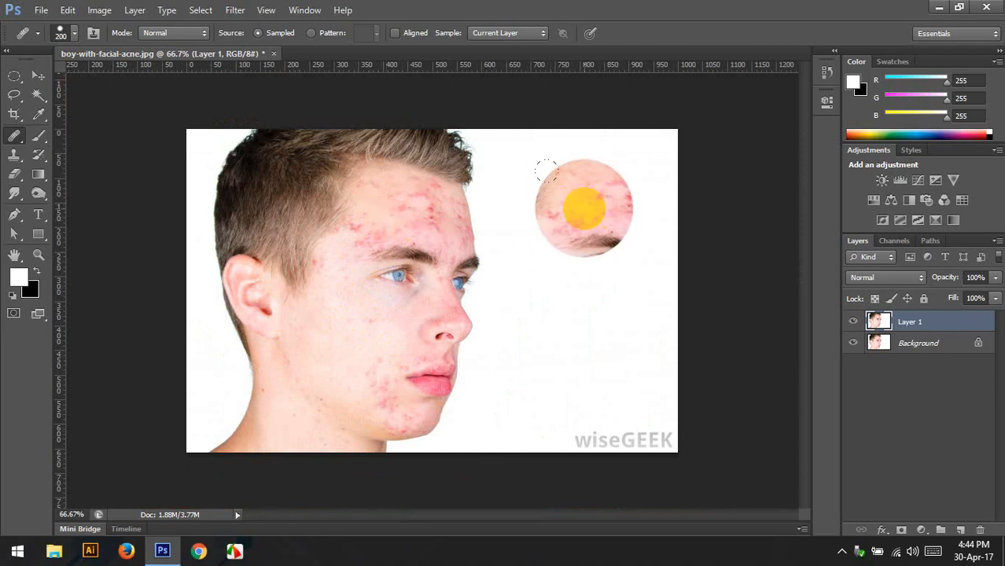
left_click(583, 209)
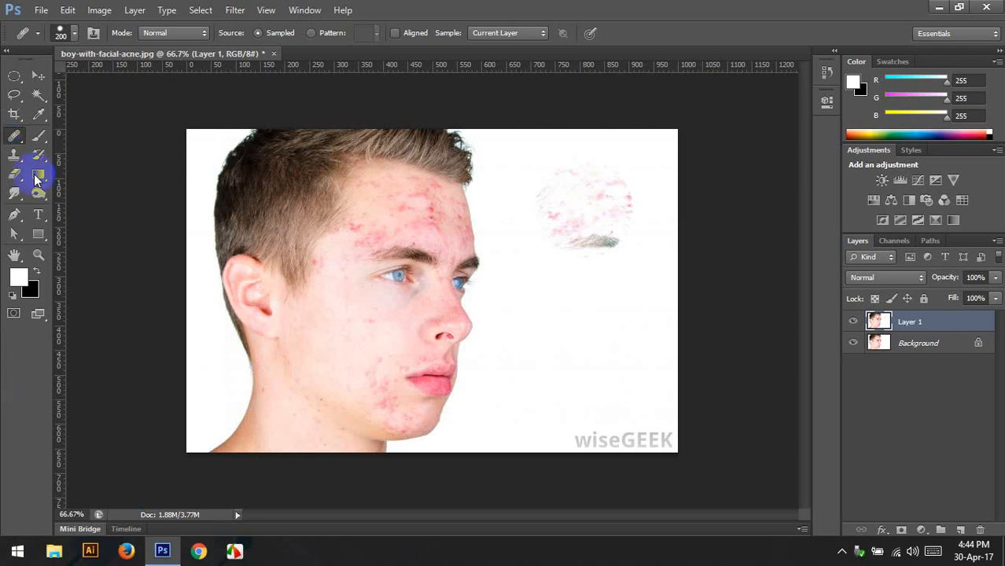
- Sample the forehead with the Clone Stamp Tool at size 300 and paint a copy on the white background beneath the healed patch
left_click(14, 154)
left_click(61, 156)
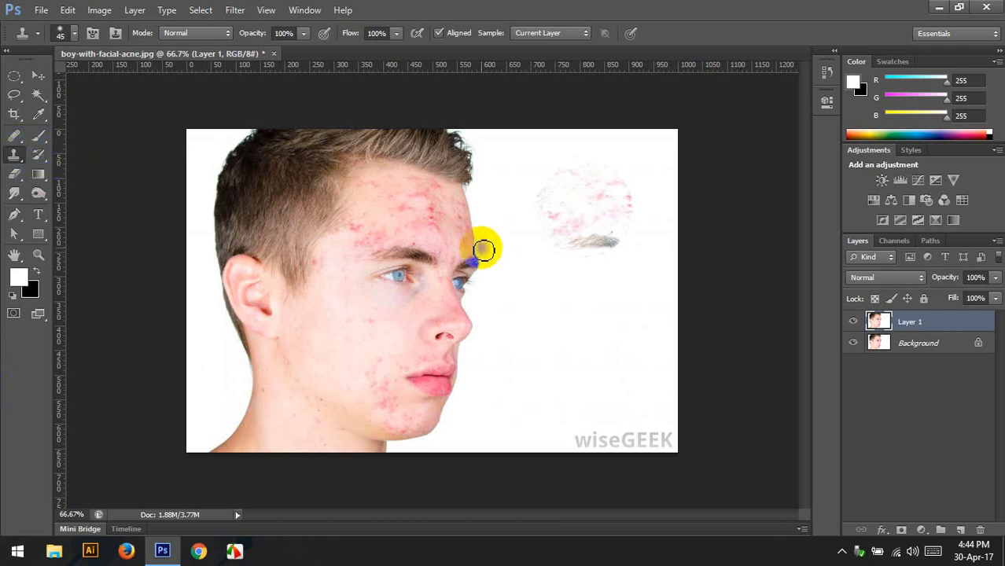
key("bracketright")
key("bracketright")
key("bracketright")
key("bracketright")
key("bracketright")
key("bracketright")
key("bracketright")
key("bracketright")
key("bracketright")
key("bracketright")
key("bracketright")
key("bracketright")
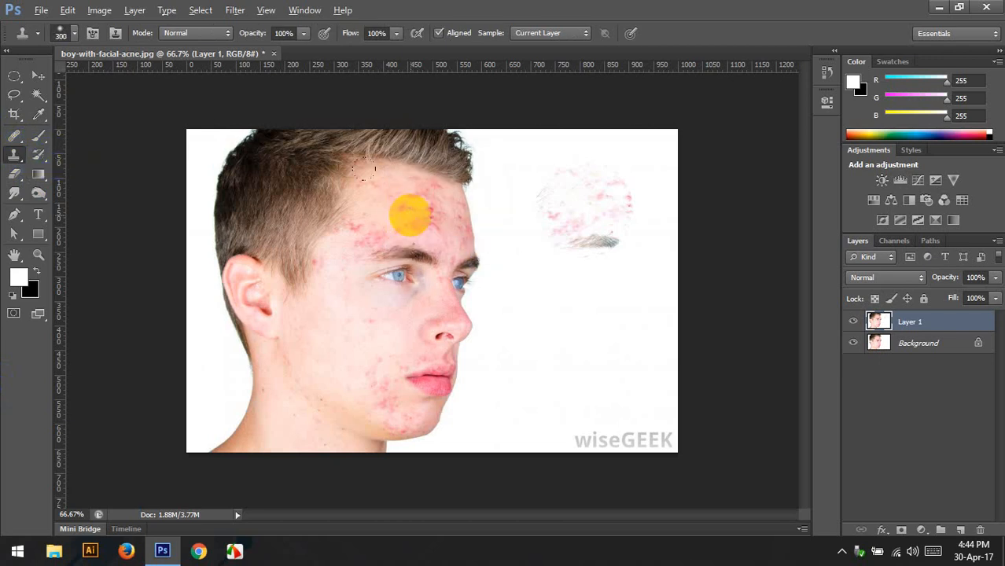
left_click(401, 213, "alt")
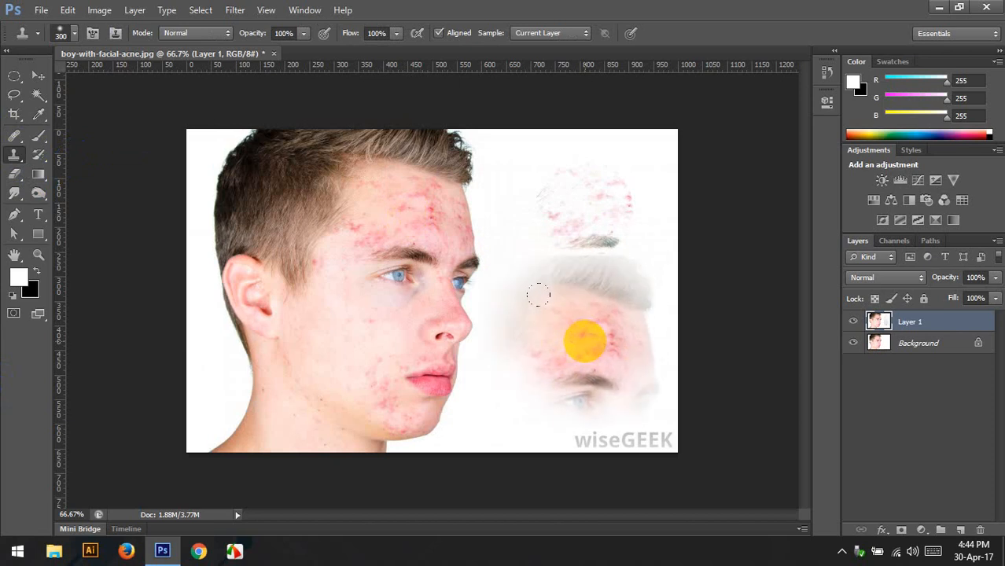
left_click_drag(586, 342, 593, 340)
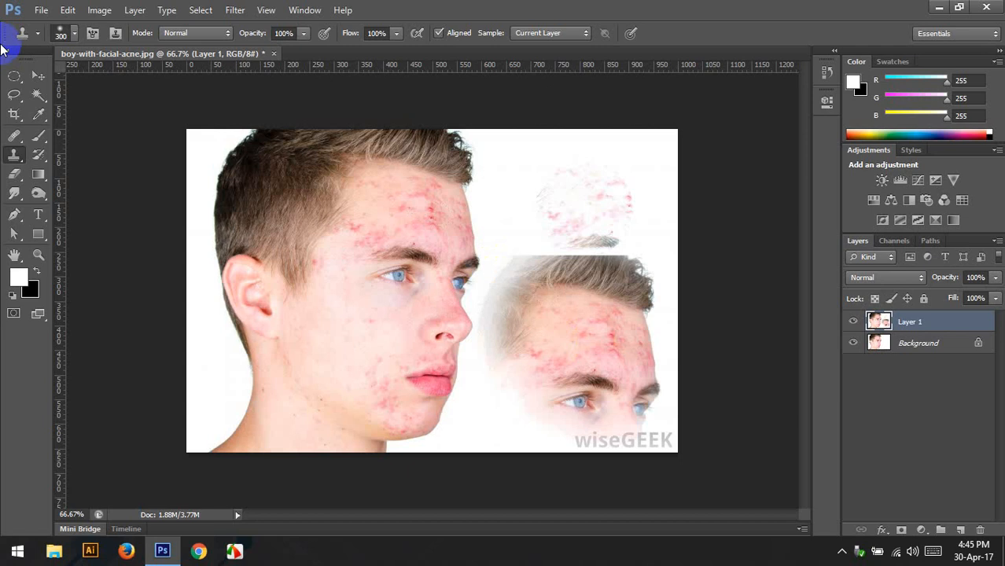
right_click(14, 138)
left_click(70, 147)
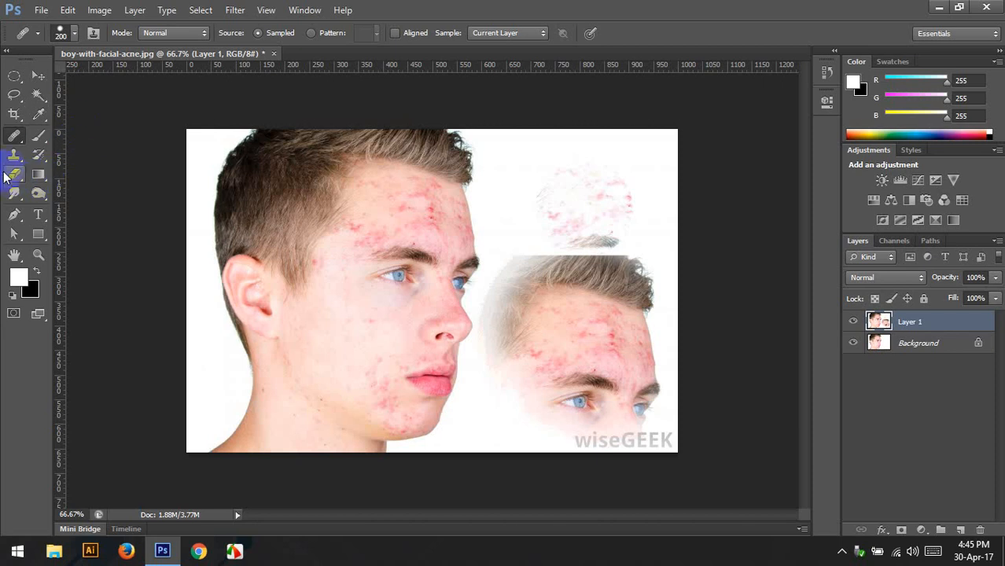
mouse_move(14, 155)
left_mouse_down()
mouse_move(50, 173)
mouse_move(161, 152)
mouse_move(128, 154)
left_mouse_up()
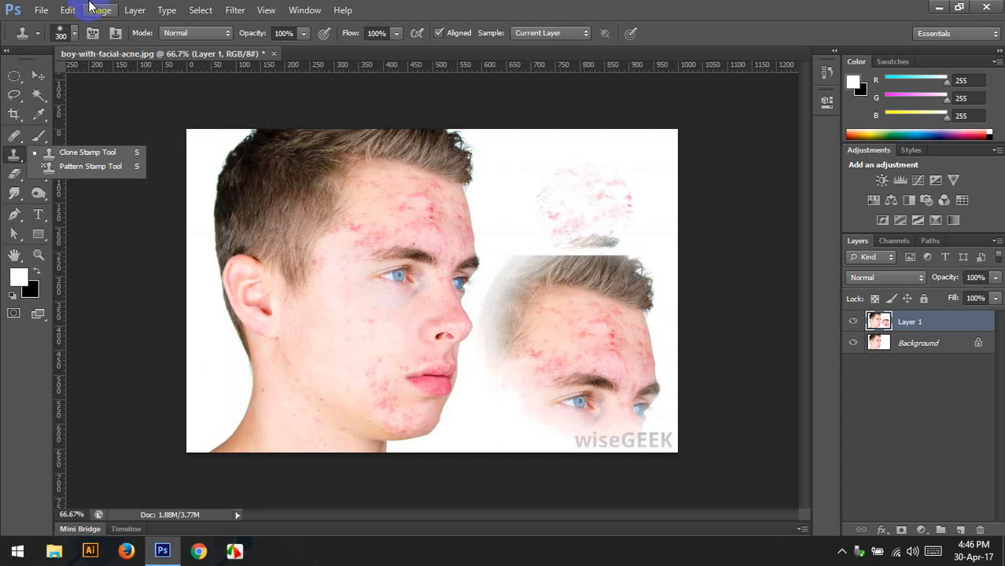
- Create a new blank document with the default settings
left_click(50, 25)
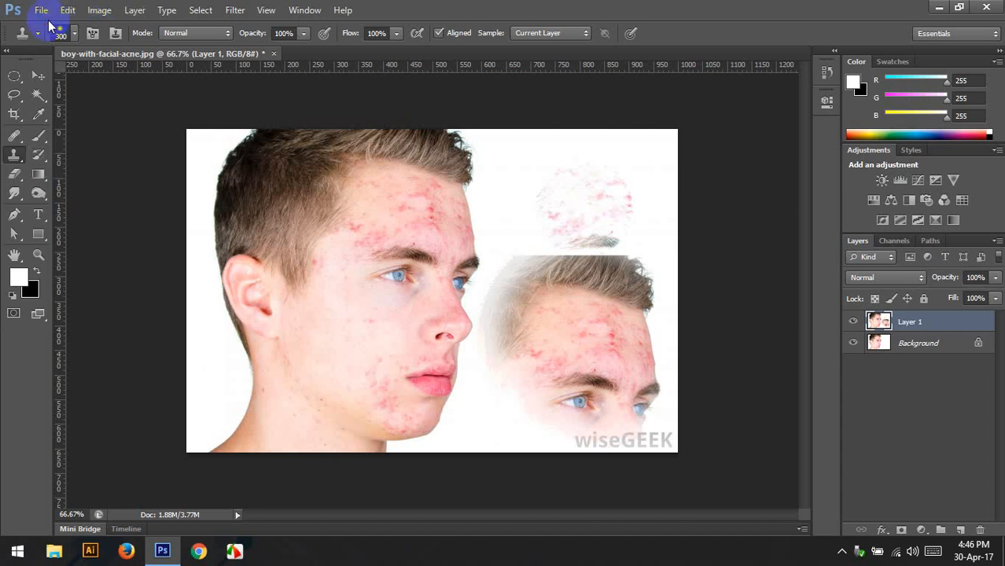
left_click(53, 29)
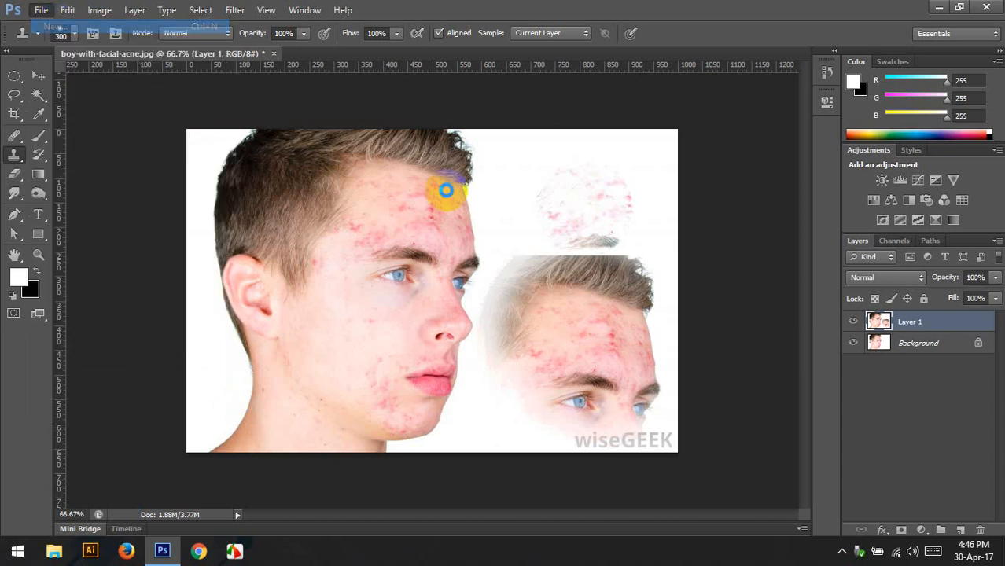
left_click(599, 130)
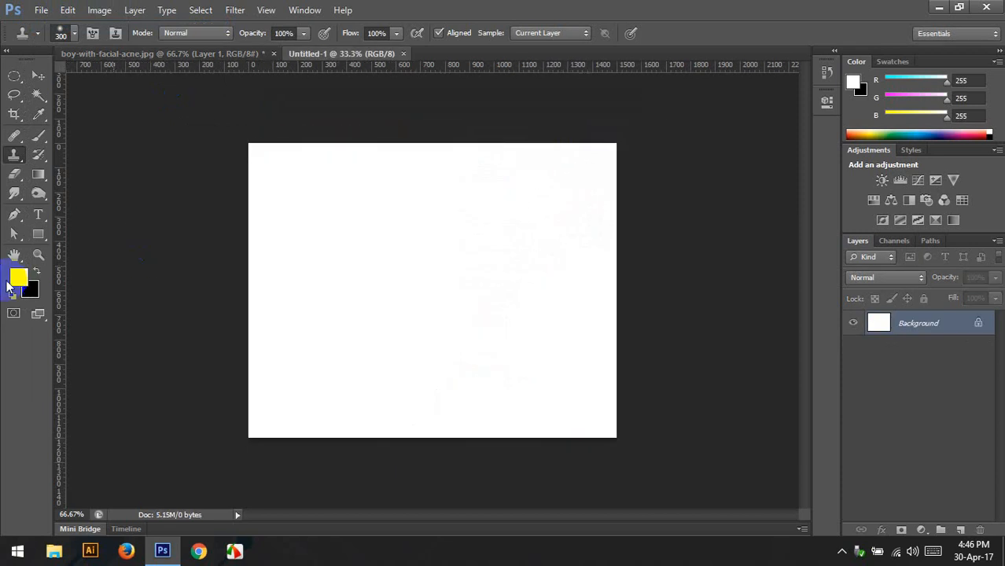
- Switch to the Pattern Stamp Tool and choose the purple pattern
right_click(14, 154)
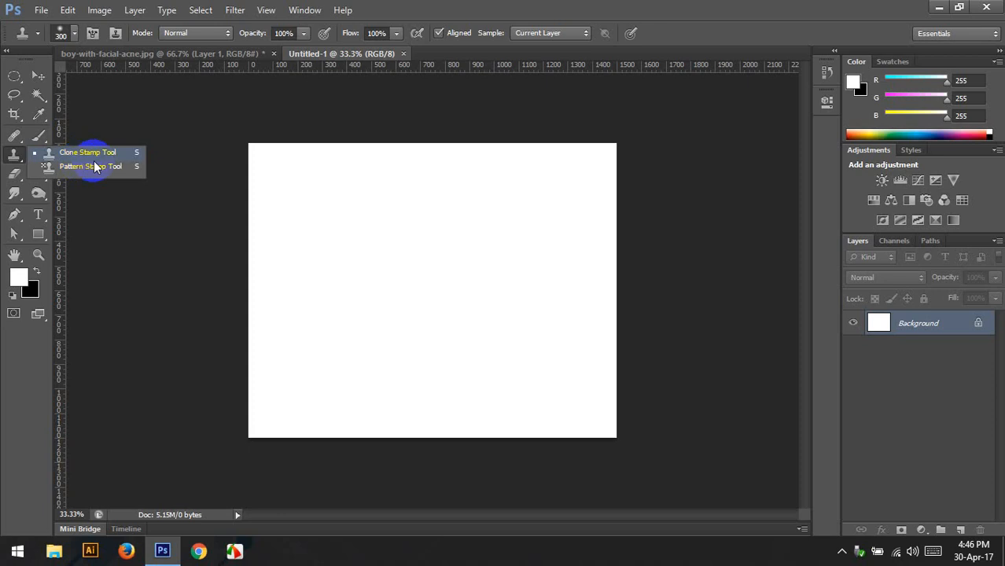
left_click(92, 157)
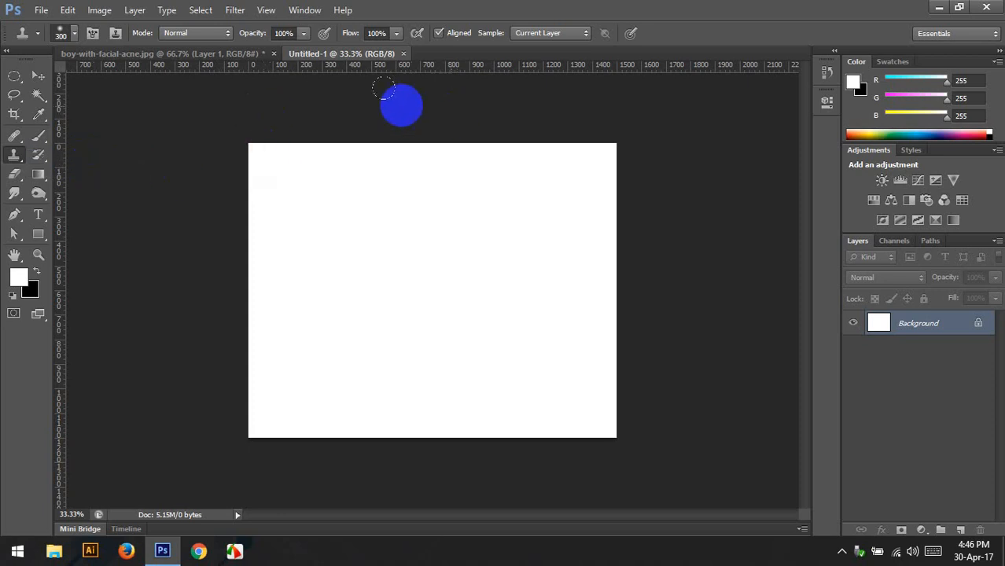
right_click(14, 154)
left_click(63, 167)
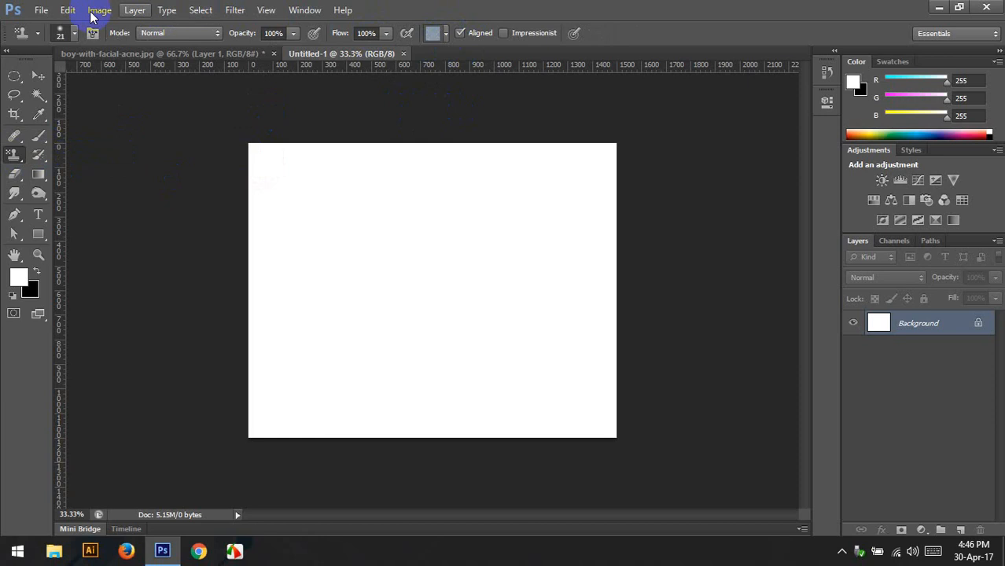
left_click(437, 33)
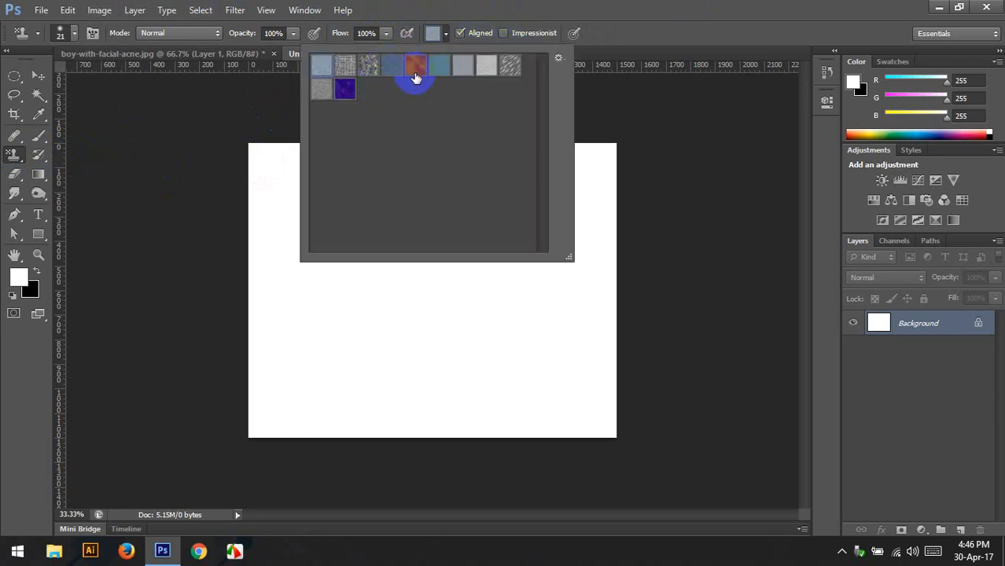
left_click(416, 77)
double_click(421, 77)
- Enlarge the Pattern Stamp brush to 1300 and cover the whole canvas with the purple pattern
key("bracketright")
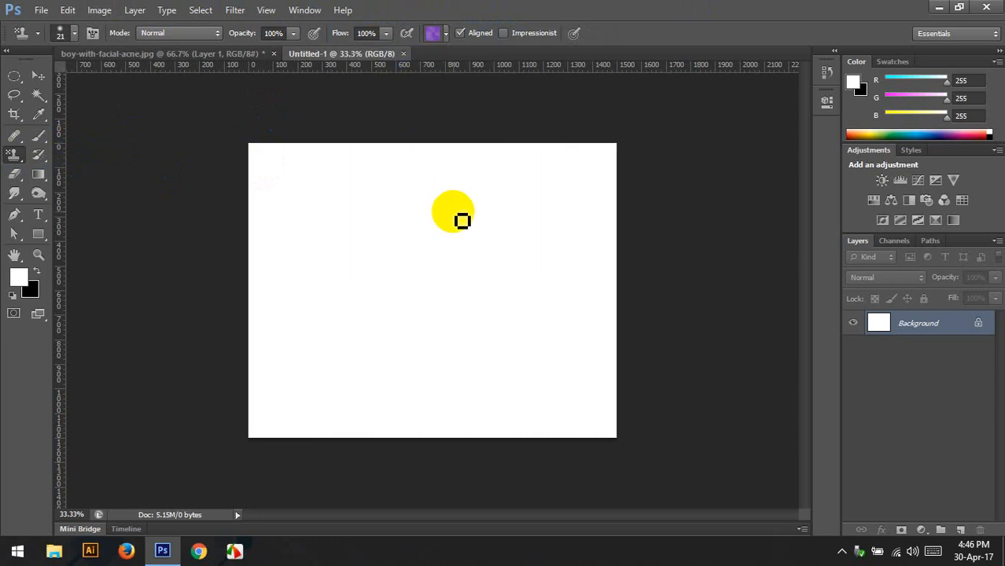
key("bracketright")
key("bracketright")
key("bracketright")
key("bracketright")
key("bracketright")
key("bracketright")
key("bracketright")
key("bracketright")
key("bracketright")
key("bracketright")
key("bracketright")
key("bracketright")
key("bracketright")
key("bracketright")
key("bracketright")
key("bracketright")
key("bracketright")
key("bracketright")
key("bracketright")
key("bracketright")
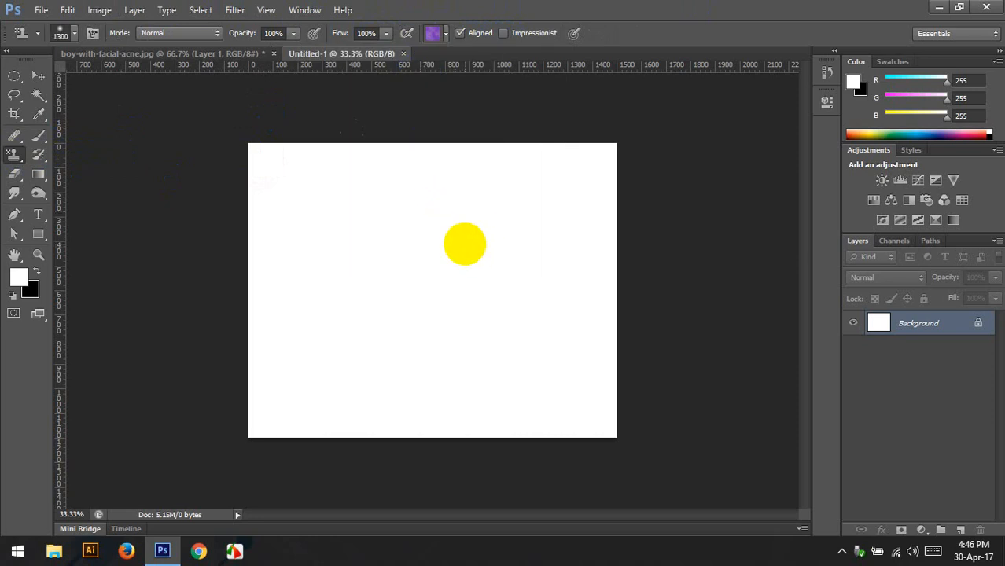
left_click(465, 244)
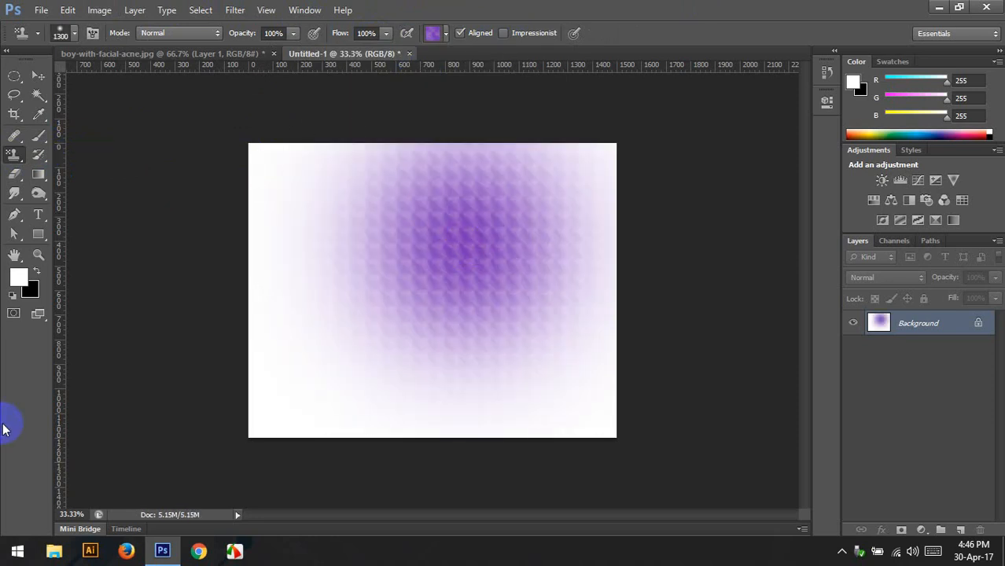
mouse_move(358, 228)
left_mouse_down()
mouse_move(257, 339)
mouse_move(487, 145)
mouse_move(551, 388)
mouse_move(369, 481)
left_mouse_up()
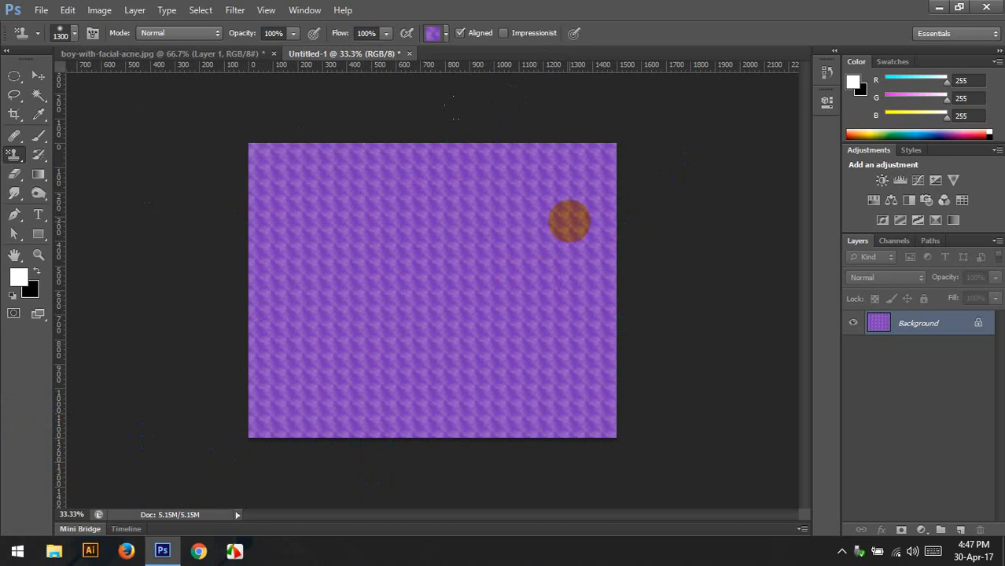
- Choose the gray woven pattern and paint it over the entire canvas
left_click(438, 38)
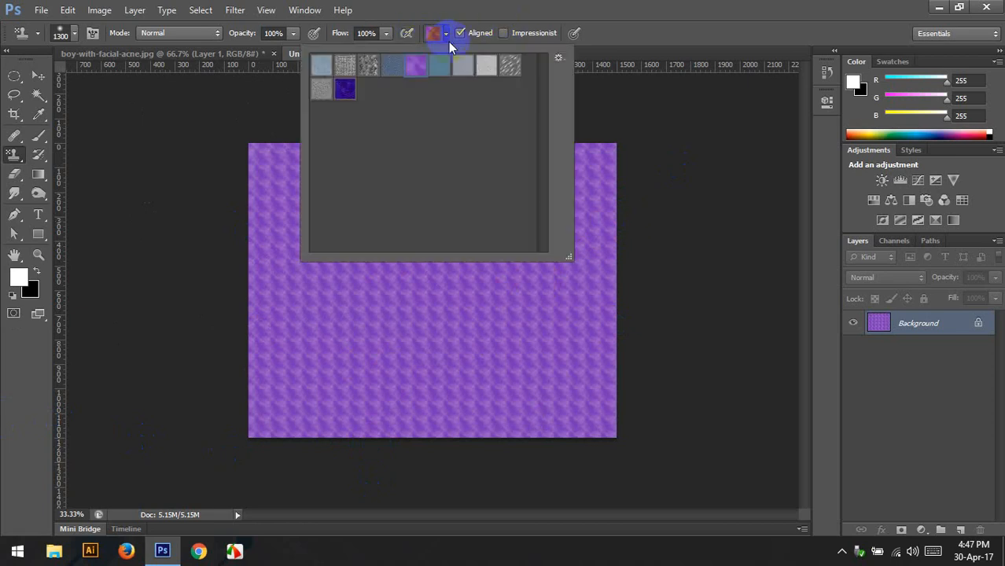
left_click(345, 66)
left_click(530, 17)
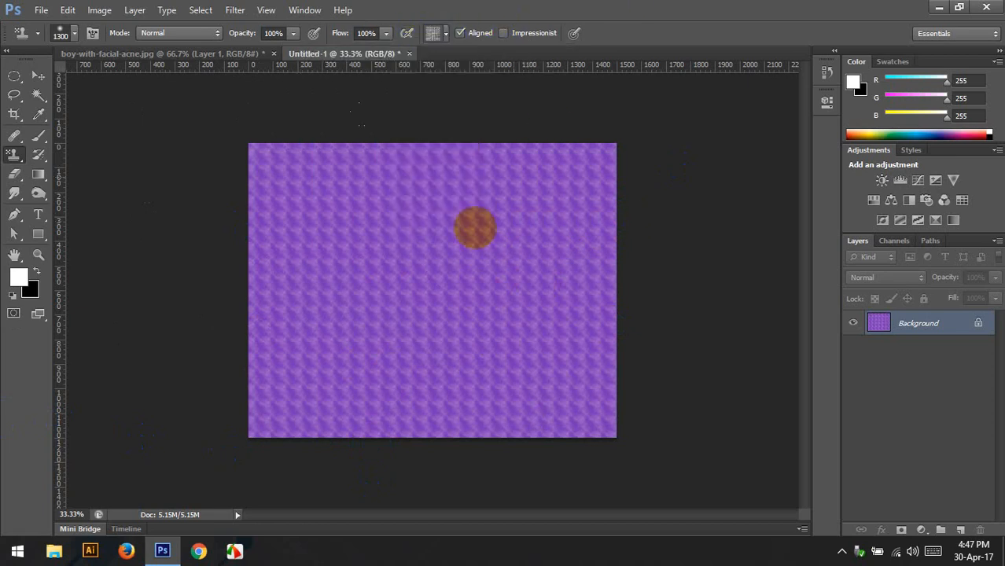
mouse_move(473, 224)
left_mouse_down()
mouse_move(509, 217)
mouse_move(358, 261)
mouse_move(271, 204)
mouse_move(349, 391)
mouse_move(454, 357)
mouse_move(500, 113)
left_mouse_up()
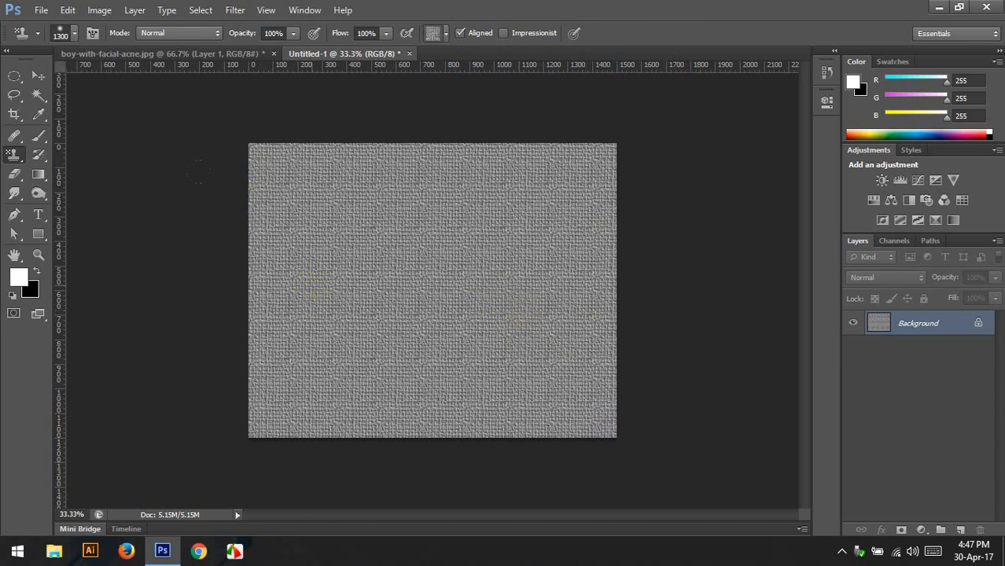
- Undo all the pattern strokes on the canvas
left_click(312, 288)
key("ctrl+z")
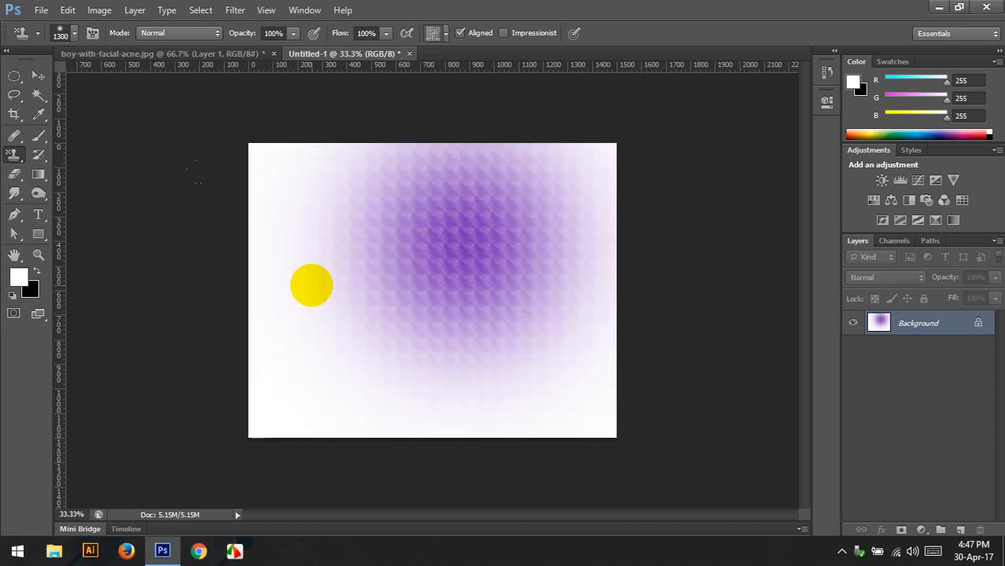
- Select a wide rectangle across the canvas's upper half and paint the gray woven pattern inside it with the Pattern Stamp Tool
right_click(13, 78)
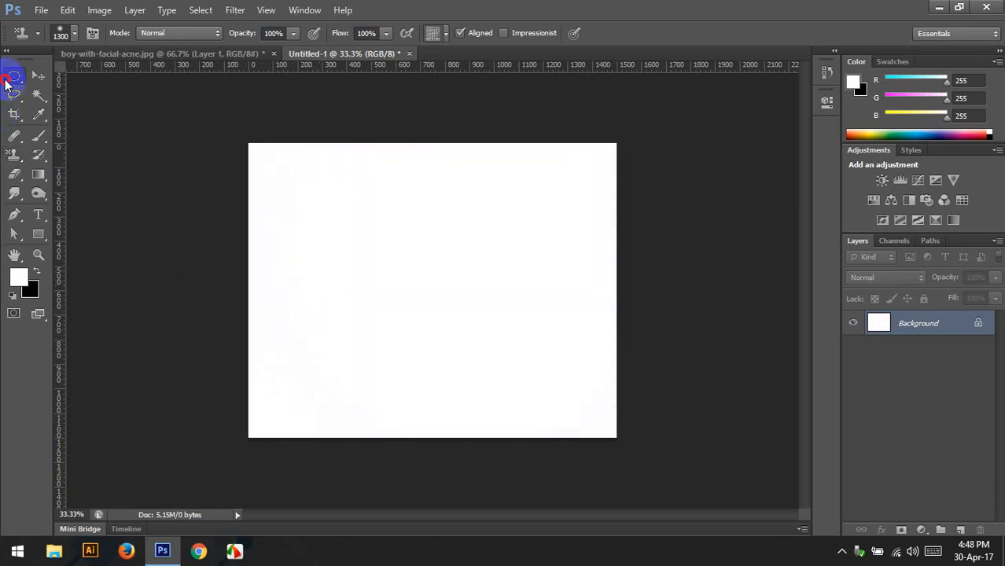
left_click(68, 70)
left_click_drag(257, 165, 869, 288)
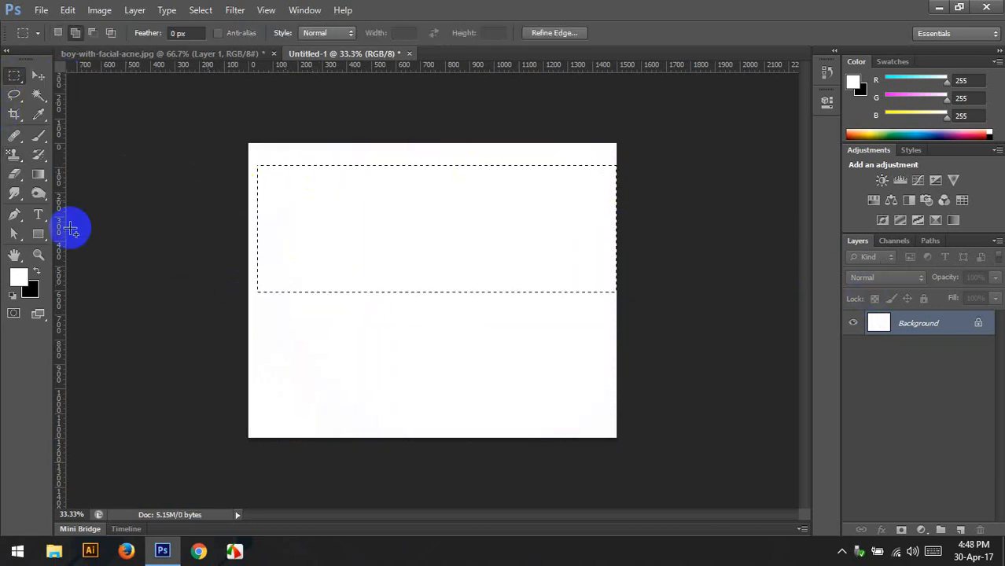
right_click(13, 154)
left_click(87, 161)
left_click(413, 215)
mouse_move(412, 215)
left_mouse_down()
mouse_move(406, 258)
mouse_move(442, 164)
left_mouse_up()
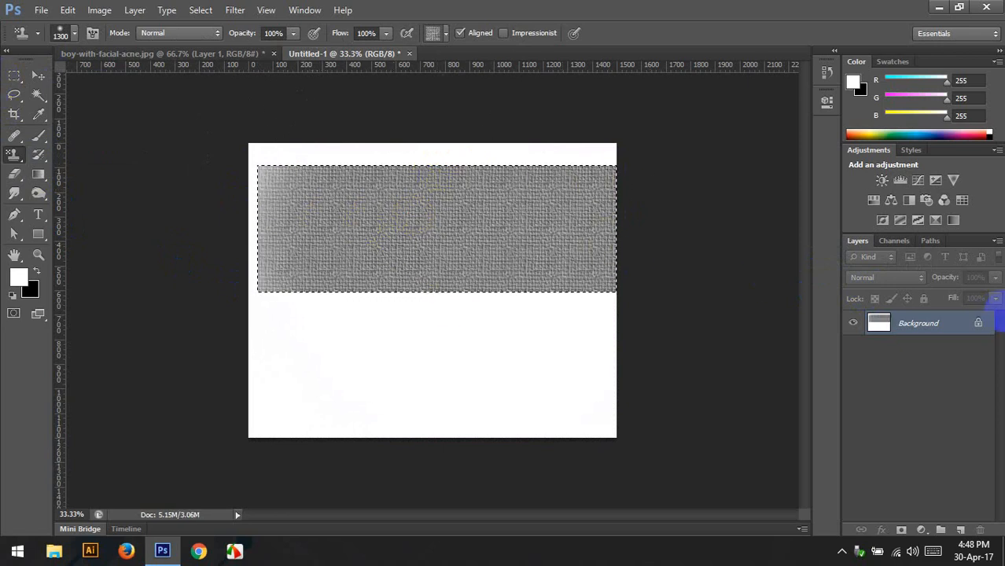
- Undo the pattern stroke and clear the rectangular selection
key("ctrl+z")
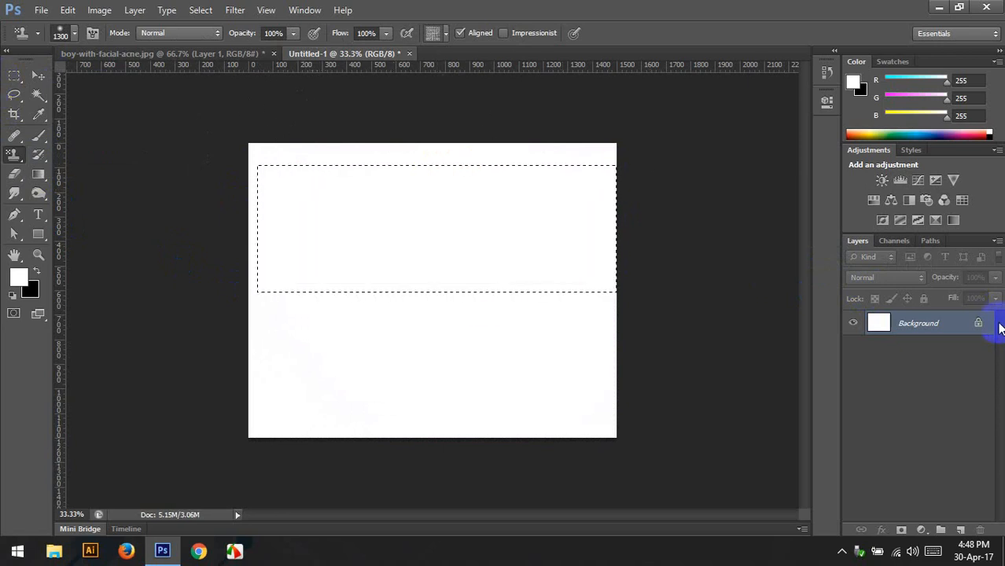
key("ctrl+d")
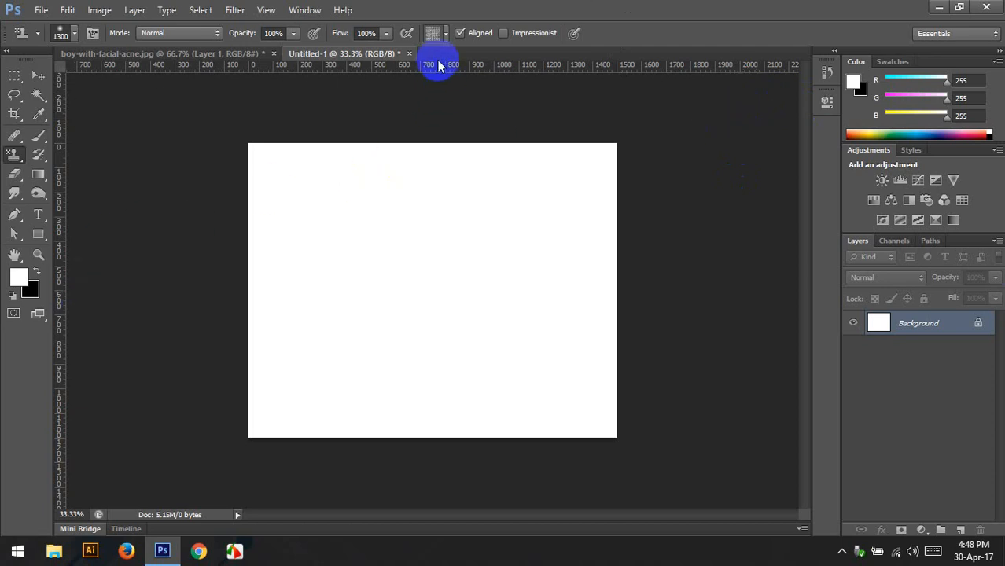
left_click(447, 32)
left_click(475, 13)
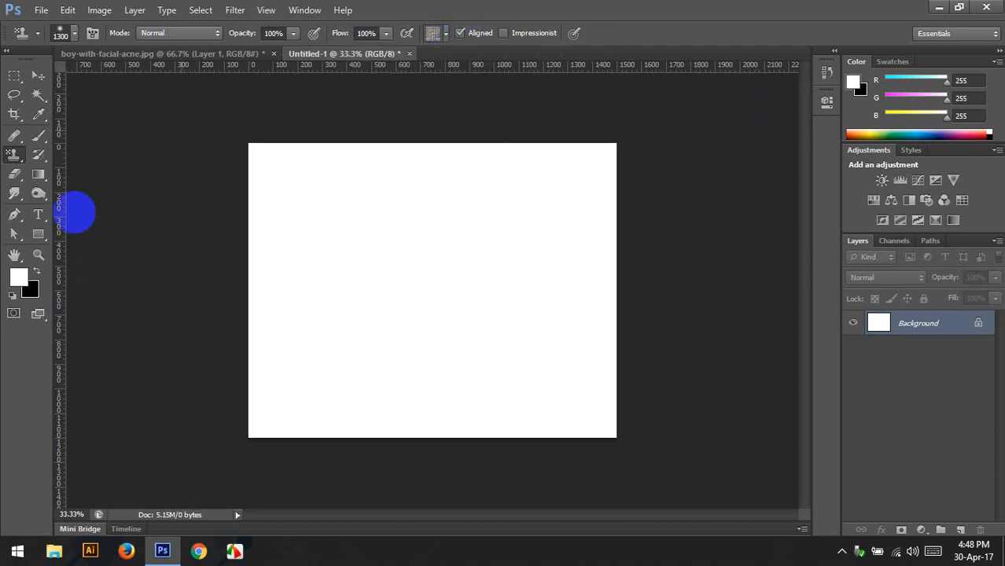
right_click(16, 159)
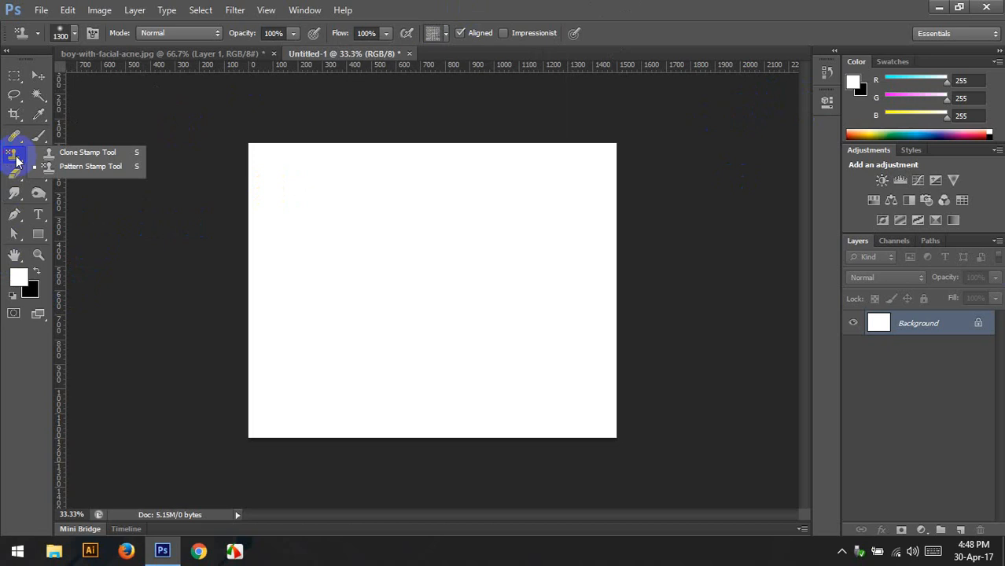
left_click(62, 168)
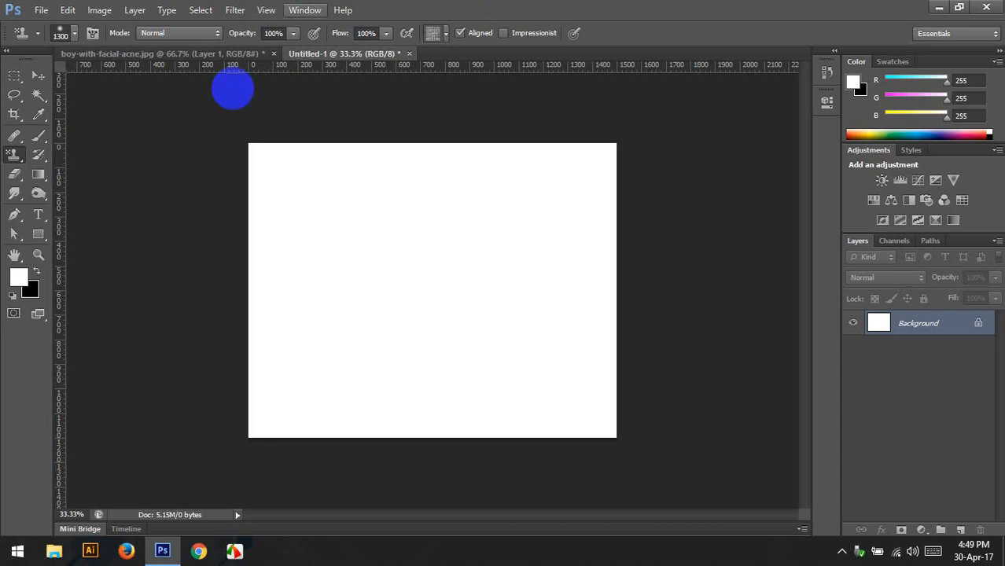
- Close both documents without saving and open the New-Looks-Wellness-Spa-Salon-Female-Model-With-Fancy-Curly-Hair image
left_click(409, 54)
left_click(540, 224)
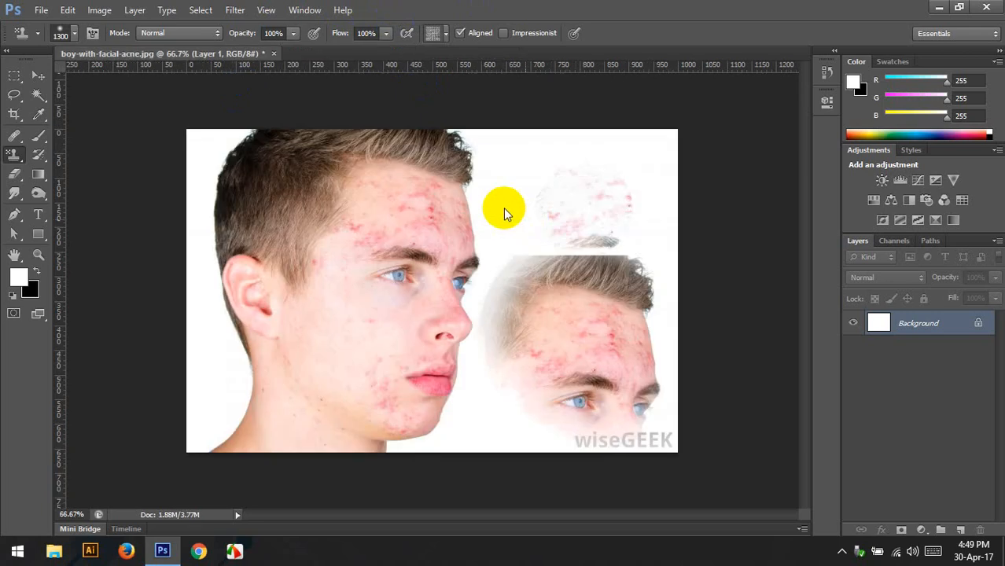
left_click(273, 54)
left_click(518, 218)
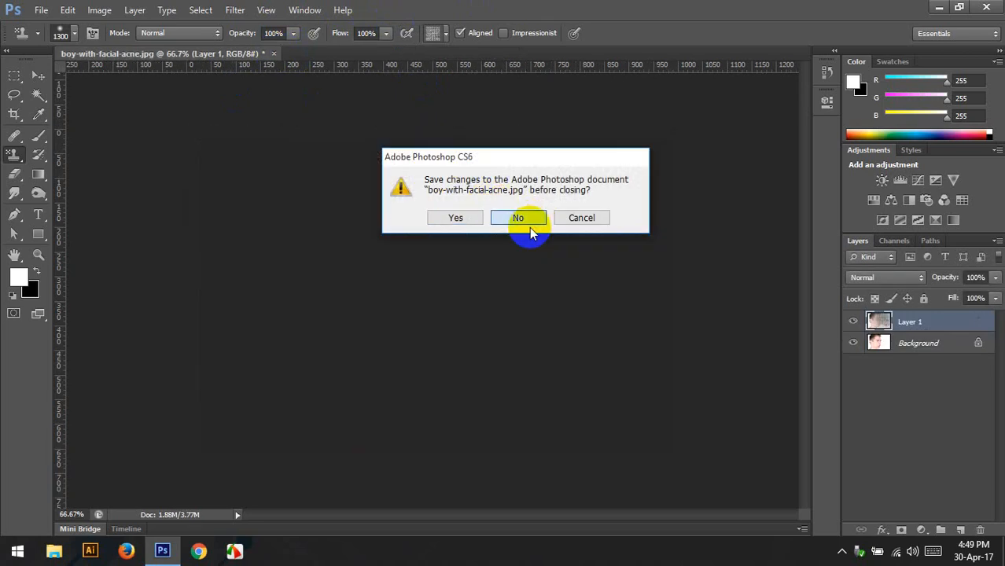
double_click(527, 228)
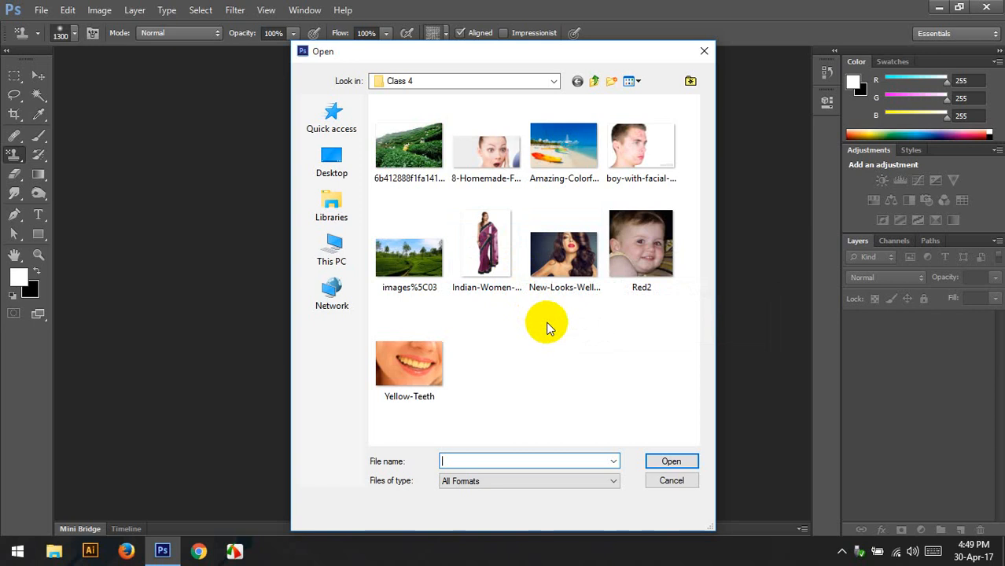
double_click(549, 260)
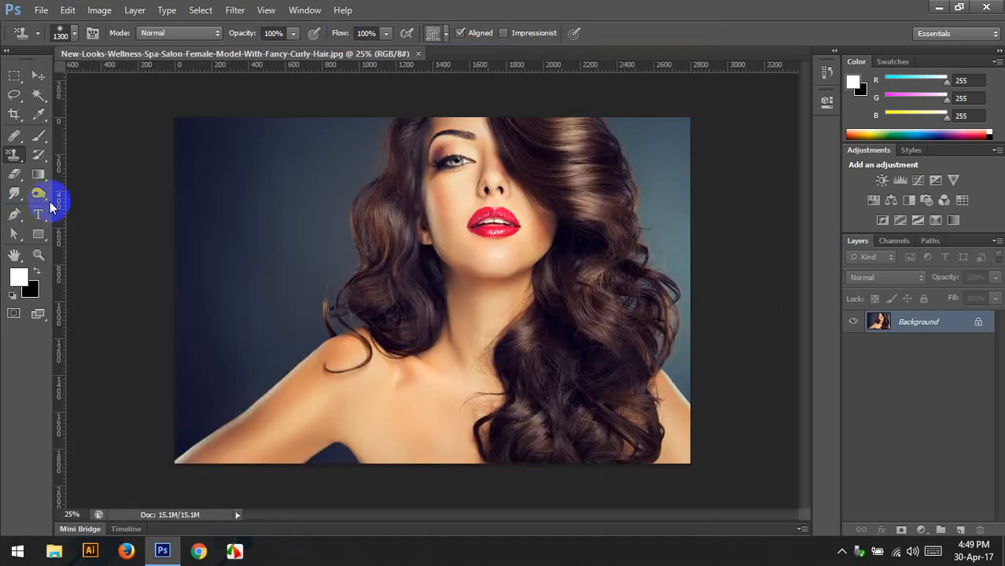
- Activate the Dodge Tool and switch to the Blur Tool
right_click(47, 199)
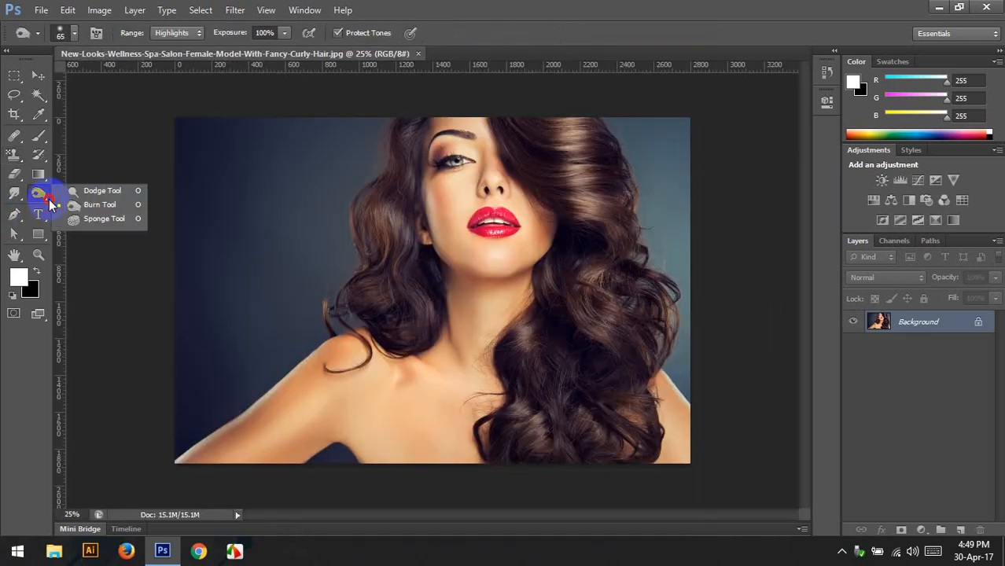
left_click(80, 188)
right_click(24, 196)
left_click(74, 190)
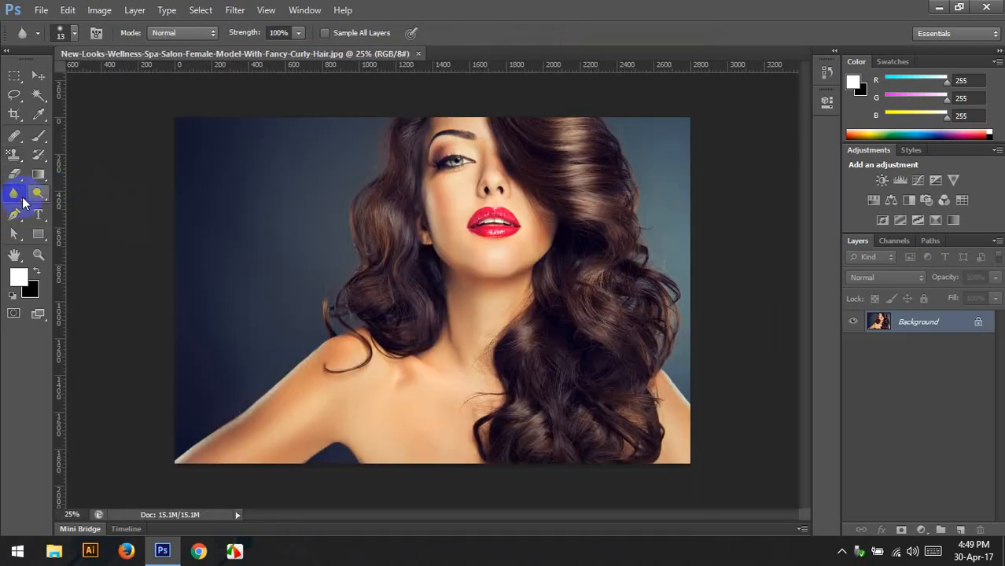
right_click(20, 203)
left_click(76, 195)
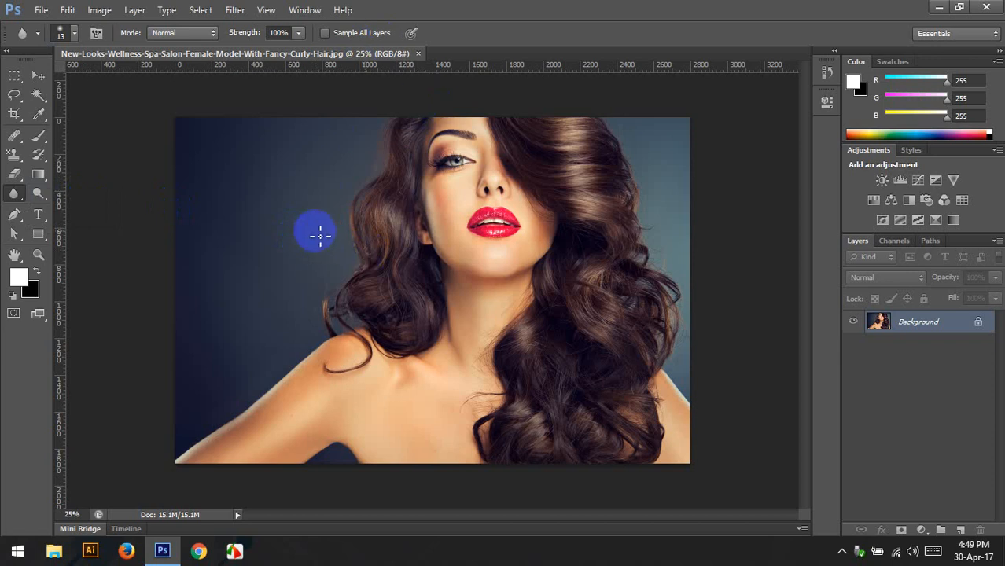
- Enlarge the Blur brush to 1400 and duplicate the Background layer
key("bracketright")
key("bracketright")
key("bracketright")
key("bracketright")
key("bracketright")
key("bracketright")
key("bracketright")
key("bracketright")
key("bracketright")
key("bracketright")
key("bracketright")
key("bracketright")
key("bracketright")
key("bracketright")
key("bracketright")
key("bracketright")
key("bracketright")
key("bracketright")
key("bracketright")
key("bracketright")
key("ctrl+j")
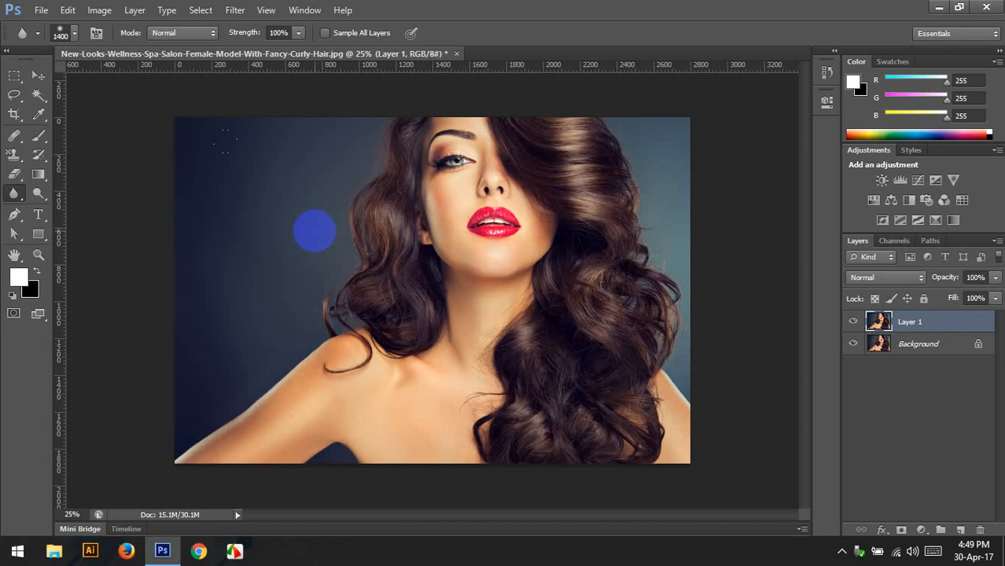
- Blur the woman's face, including the cheek, eye, nose and lips, on the duplicated layer
left_click_drag(425, 179, 457, 197)
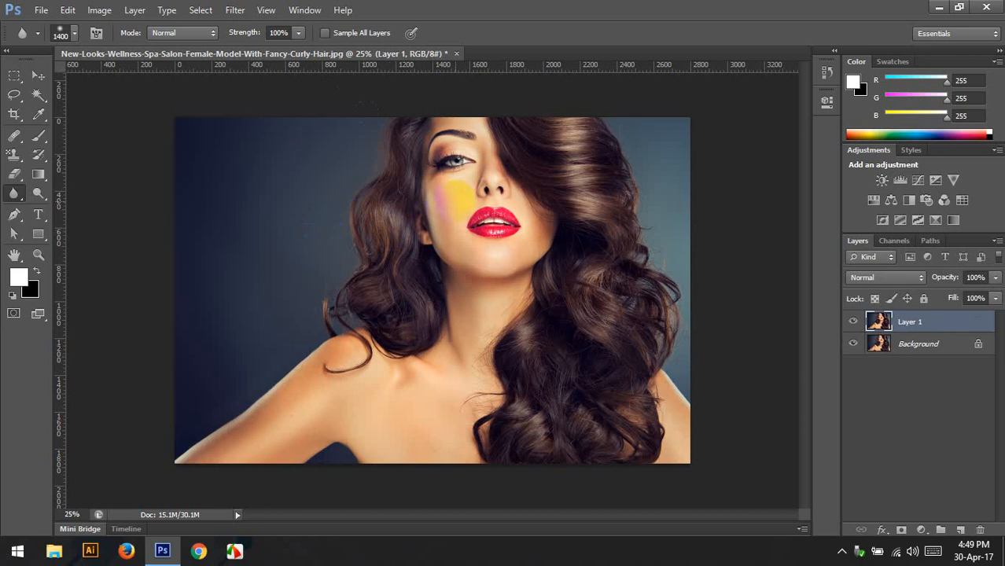
mouse_move(458, 198)
left_mouse_down()
mouse_move(496, 202)
mouse_move(445, 214)
mouse_move(404, 210)
mouse_move(496, 135)
mouse_move(549, 142)
mouse_move(563, 132)
mouse_move(532, 188)
mouse_move(509, 184)
mouse_move(493, 249)
mouse_move(454, 206)
mouse_move(505, 209)
left_mouse_up()
mouse_move(538, 243)
left_mouse_down()
mouse_move(447, 246)
mouse_move(464, 222)
mouse_move(459, 246)
mouse_move(487, 248)
mouse_move(513, 187)
mouse_move(460, 213)
mouse_move(496, 180)
left_mouse_up()
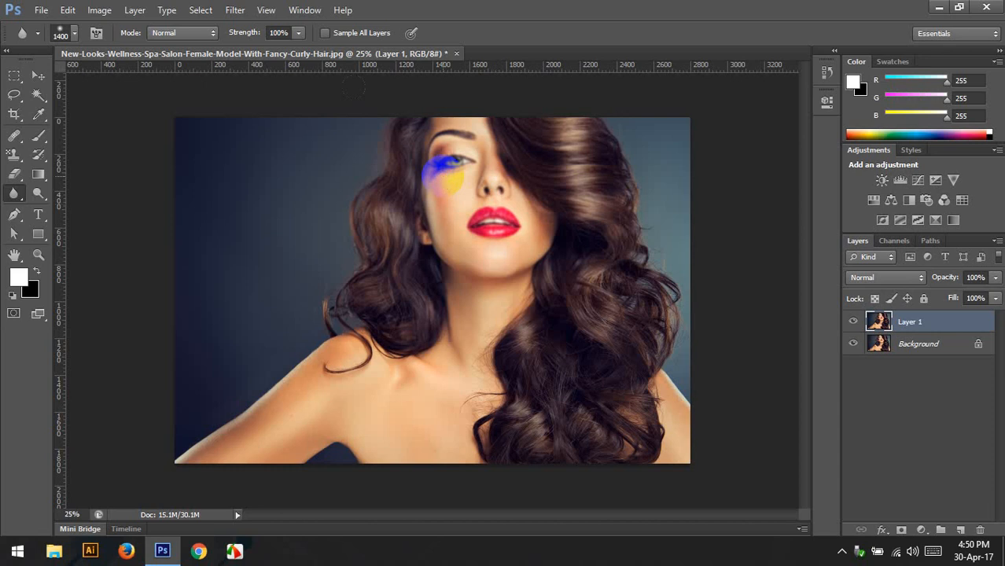
mouse_move(418, 168)
left_mouse_down()
mouse_move(439, 181)
mouse_move(448, 135)
mouse_move(480, 147)
mouse_move(456, 209)
mouse_move(445, 148)
mouse_move(505, 130)
mouse_move(623, 185)
mouse_move(517, 216)
mouse_move(471, 252)
mouse_move(512, 243)
mouse_move(511, 277)
mouse_move(456, 234)
mouse_move(464, 213)
mouse_move(452, 256)
mouse_move(502, 173)
mouse_move(388, 119)
mouse_move(487, 189)
left_mouse_up()
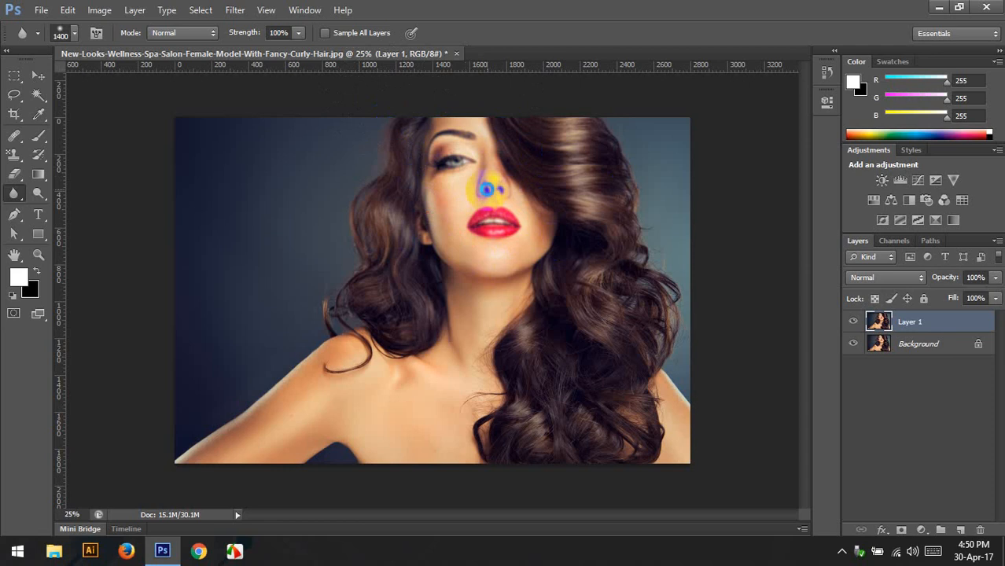
mouse_move(486, 189)
left_mouse_down()
mouse_move(552, 272)
mouse_move(526, 247)
mouse_move(482, 285)
mouse_move(541, 263)
mouse_move(478, 191)
mouse_move(511, 216)
mouse_move(508, 194)
mouse_move(535, 199)
mouse_move(502, 182)
left_mouse_up()
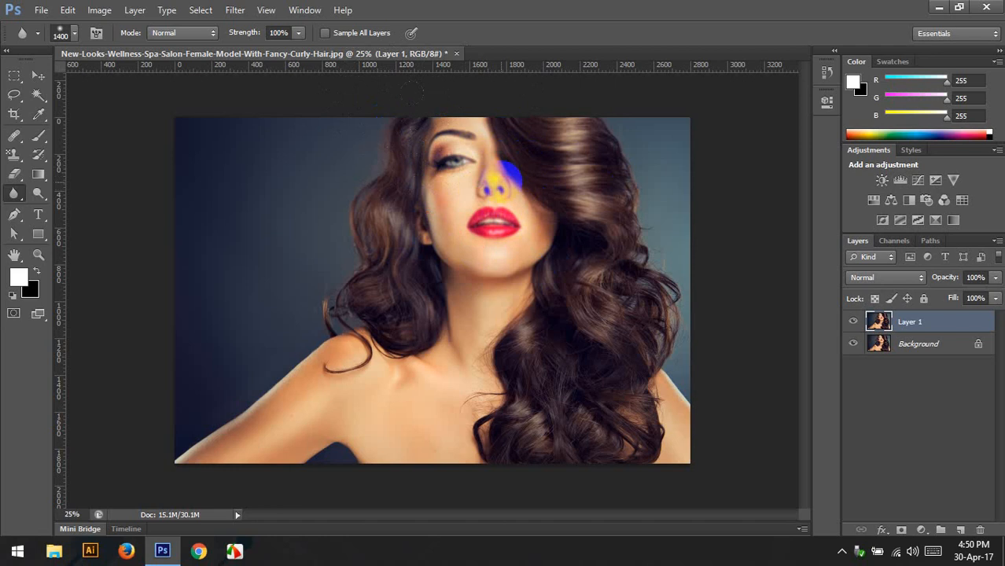
- Compare the blurred face with the original by repeatedly hiding and showing Layer 1
left_click(853, 323)
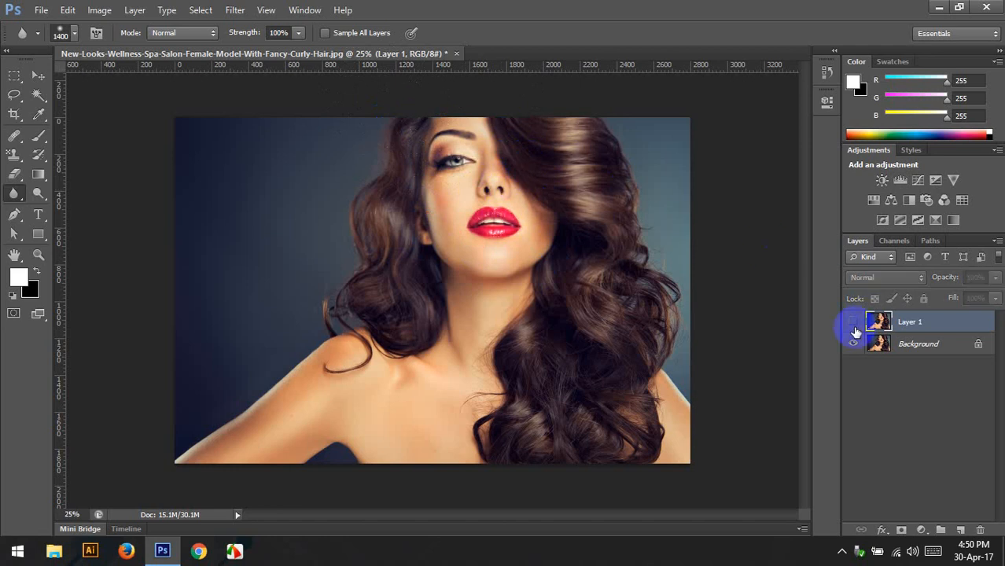
left_click(854, 324)
left_click(853, 324)
left_click(854, 324)
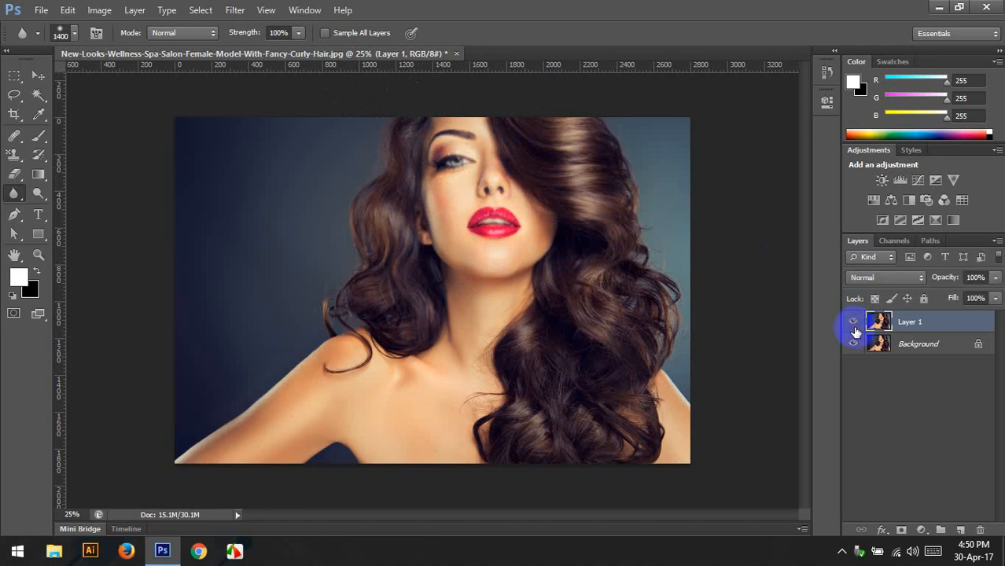
left_click(853, 323)
left_click(853, 323)
left_click(853, 323)
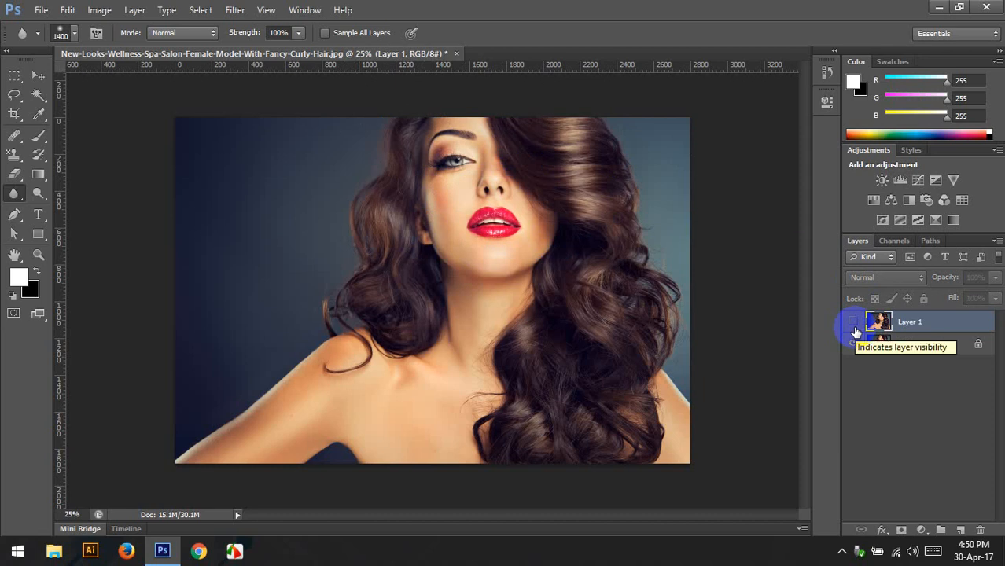
left_click(854, 323)
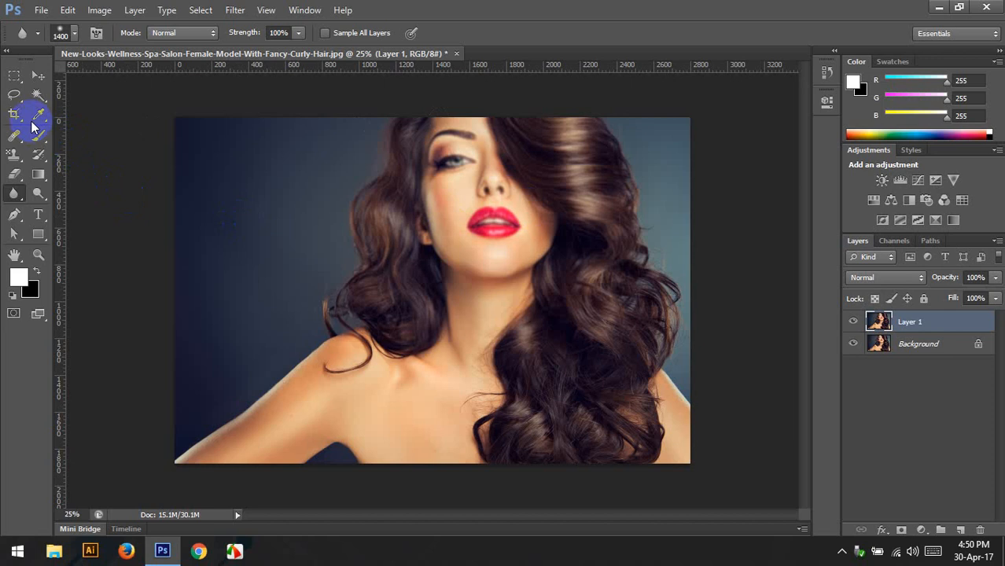
- Select the dark backdrop on both sides of the woman with the Quick Selection Tool
left_click_drag(38, 95, 103, 93)
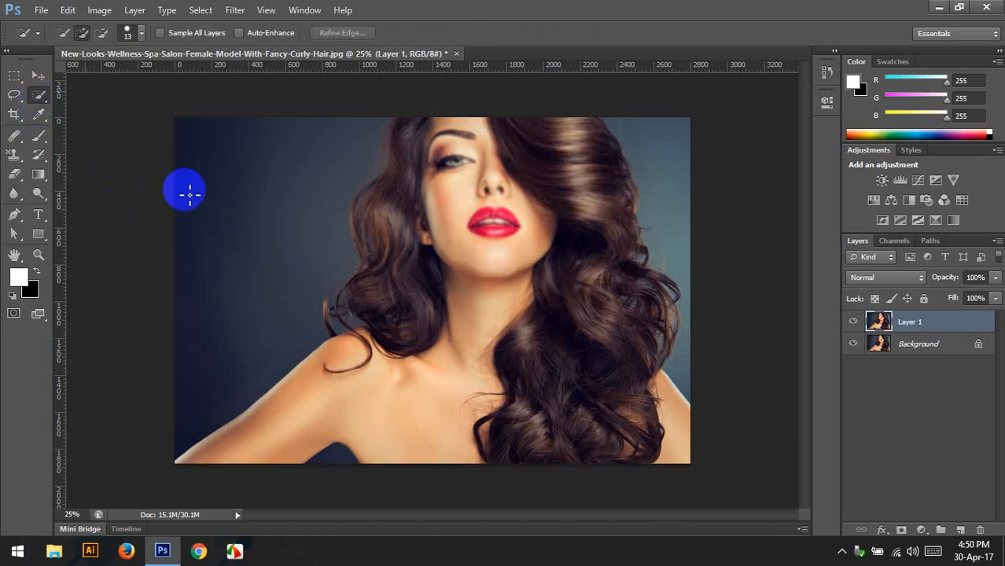
mouse_move(184, 351)
left_mouse_down()
mouse_move(180, 197)
mouse_move(207, 159)
left_mouse_up()
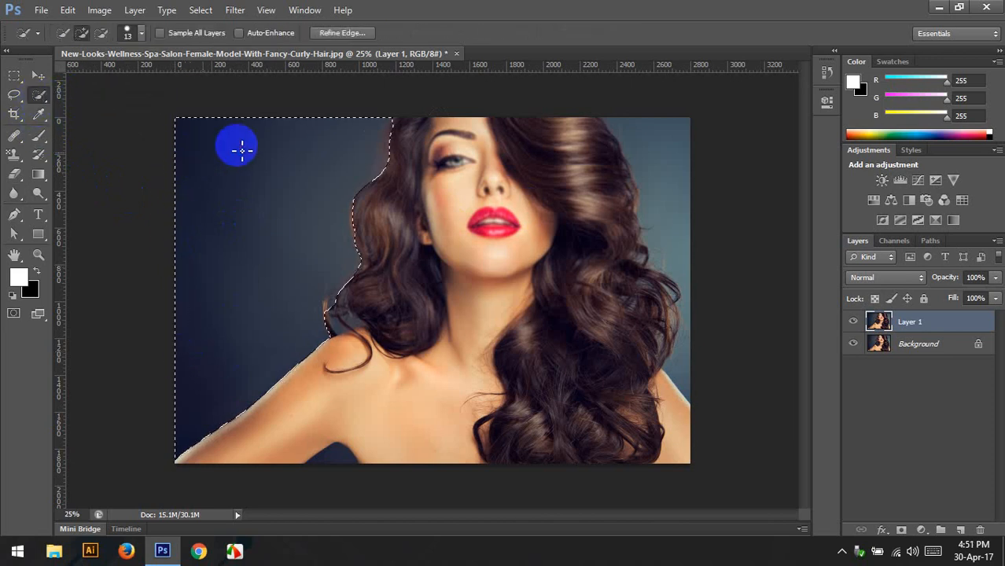
mouse_move(669, 125)
left_mouse_down()
mouse_move(726, 145)
mouse_move(712, 266)
left_mouse_up()
mouse_move(657, 211)
left_mouse_down()
mouse_move(699, 324)
mouse_move(688, 365)
left_mouse_up()
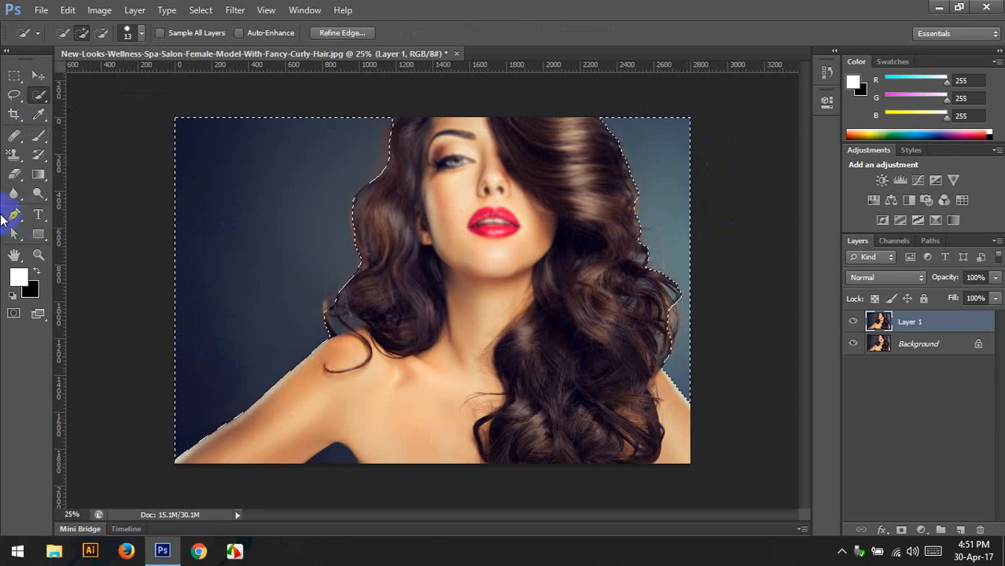
- Blur the selected backdrop beside the woman's hair and shoulder with the Blur Tool
right_click(13, 194)
left_click(71, 186)
mouse_move(260, 186)
left_mouse_down()
mouse_move(217, 341)
mouse_move(237, 293)
left_mouse_up()
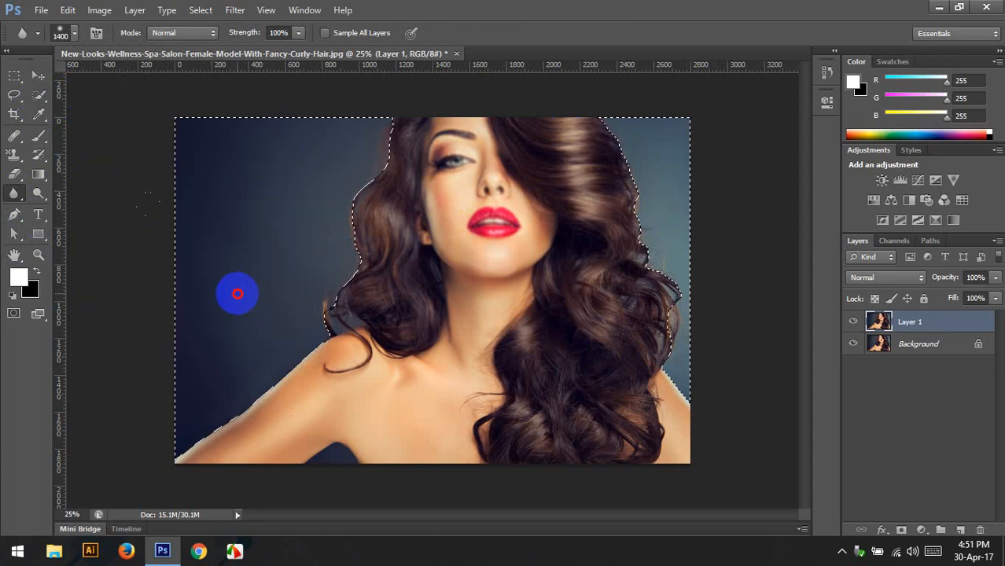
mouse_move(272, 184)
left_mouse_down()
mouse_move(292, 90)
mouse_move(196, 332)
mouse_move(129, 190)
mouse_move(177, 494)
left_mouse_up()
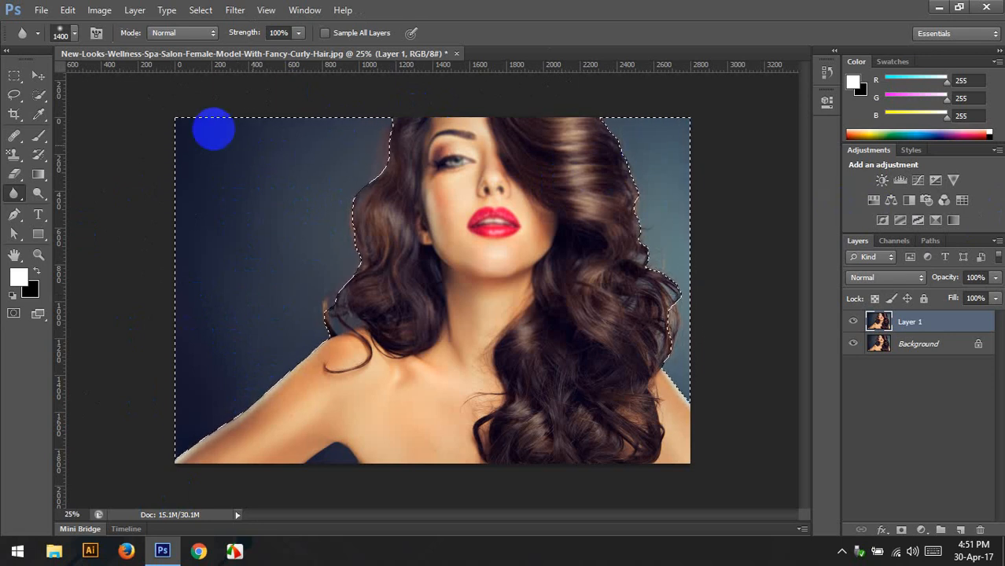
right_click(13, 193)
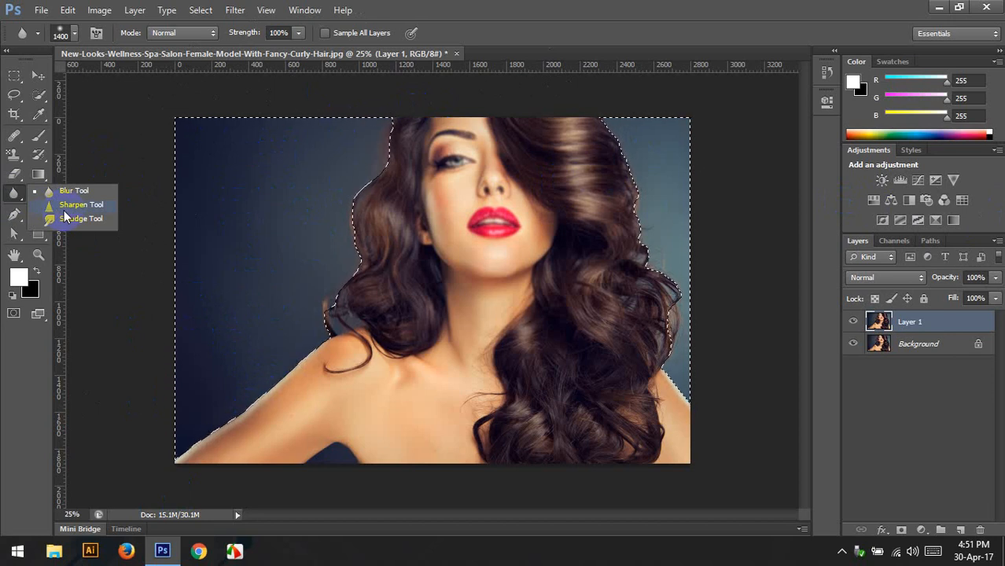
left_click(658, 4)
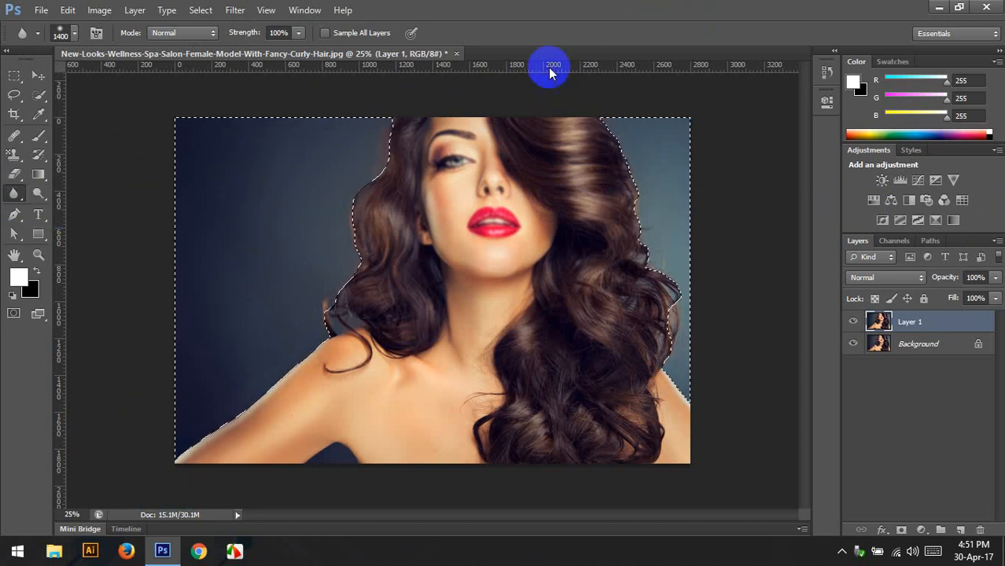
- Close the portrait without saving and open the images%5C03 landscape picture
left_click(459, 54)
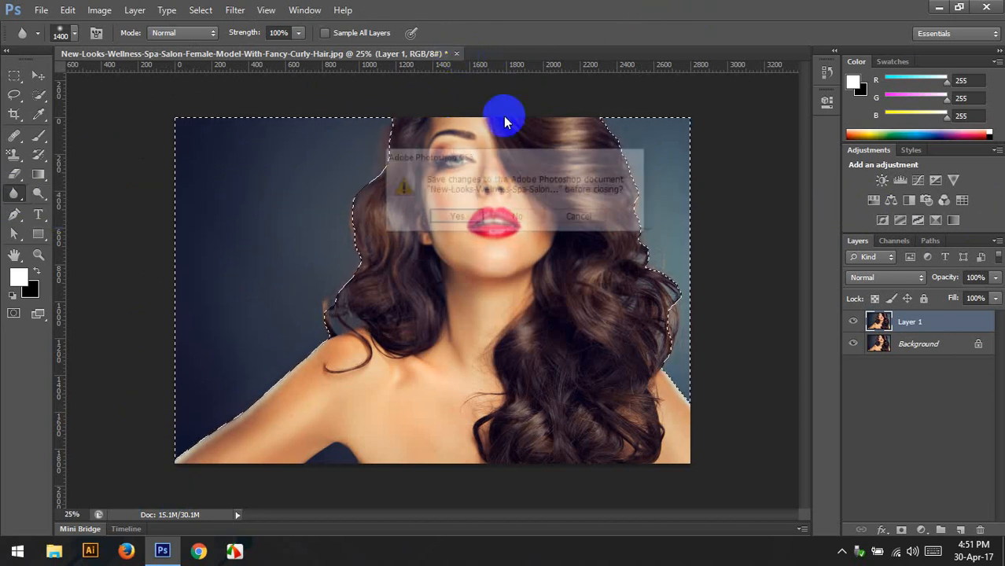
left_click(519, 220)
double_click(367, 191)
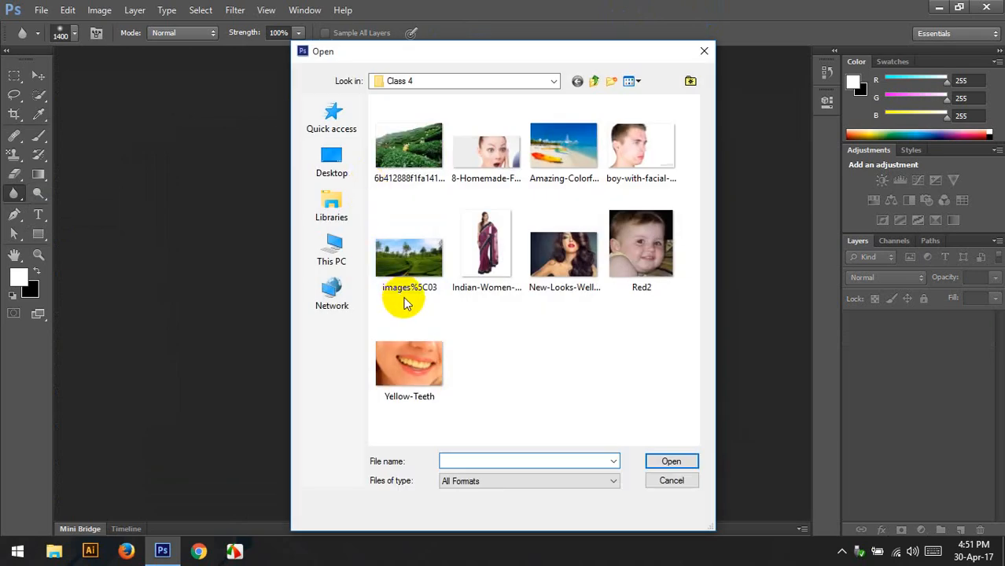
left_click(409, 268)
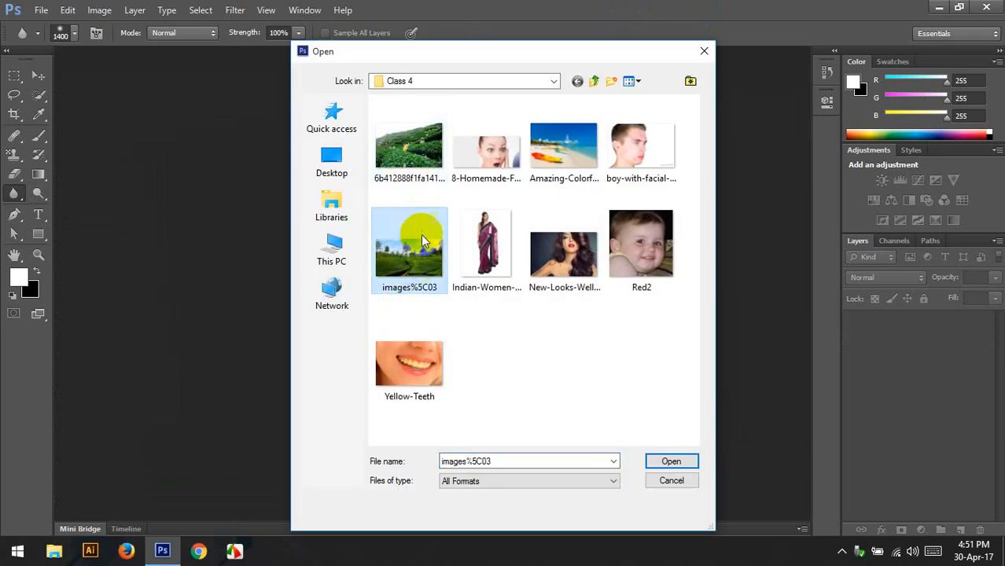
double_click(422, 263)
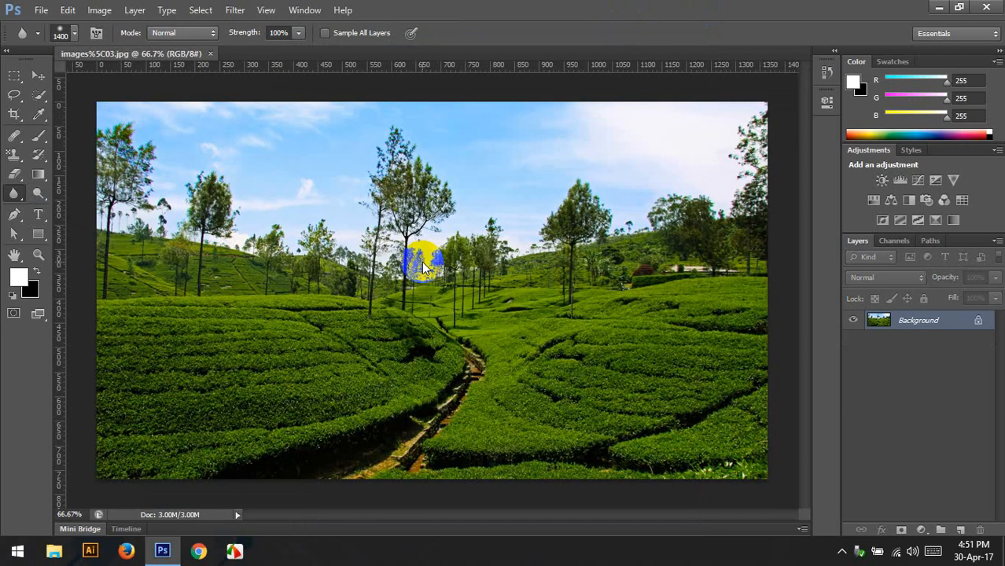
- Duplicate the background layer and set up the Sharpen Tool with a 900 px brush
key("ctrl+j")
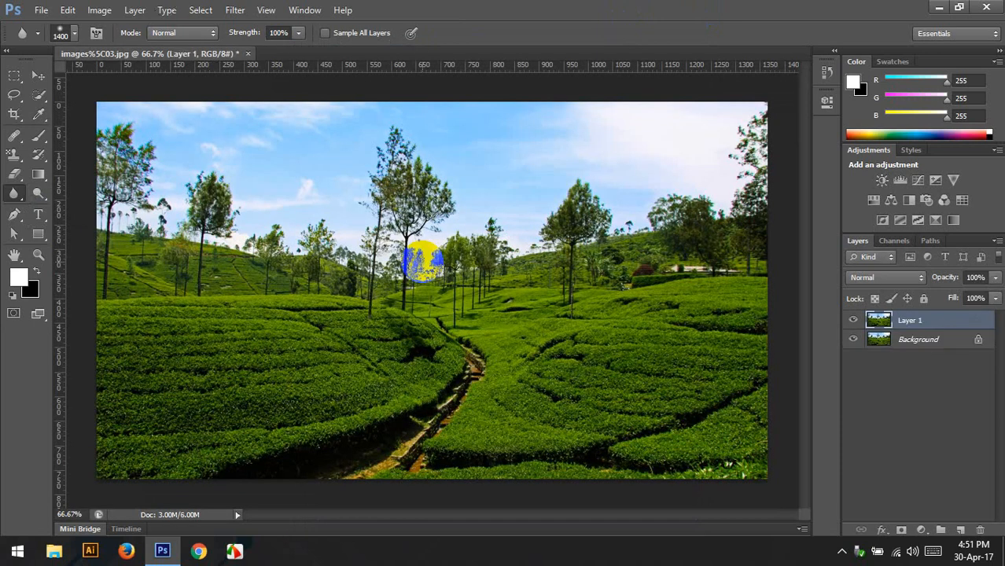
left_click(13, 194)
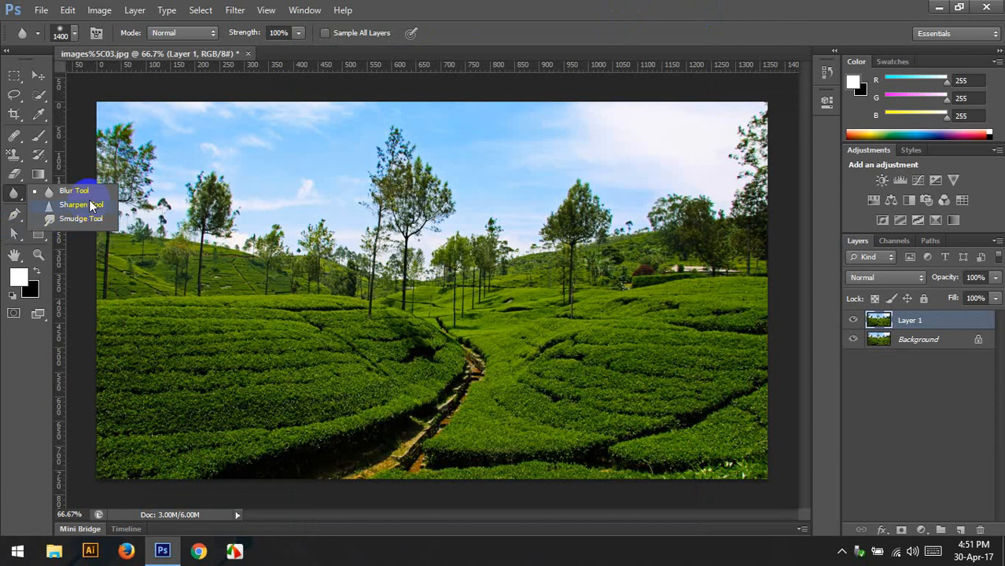
left_click(91, 205)
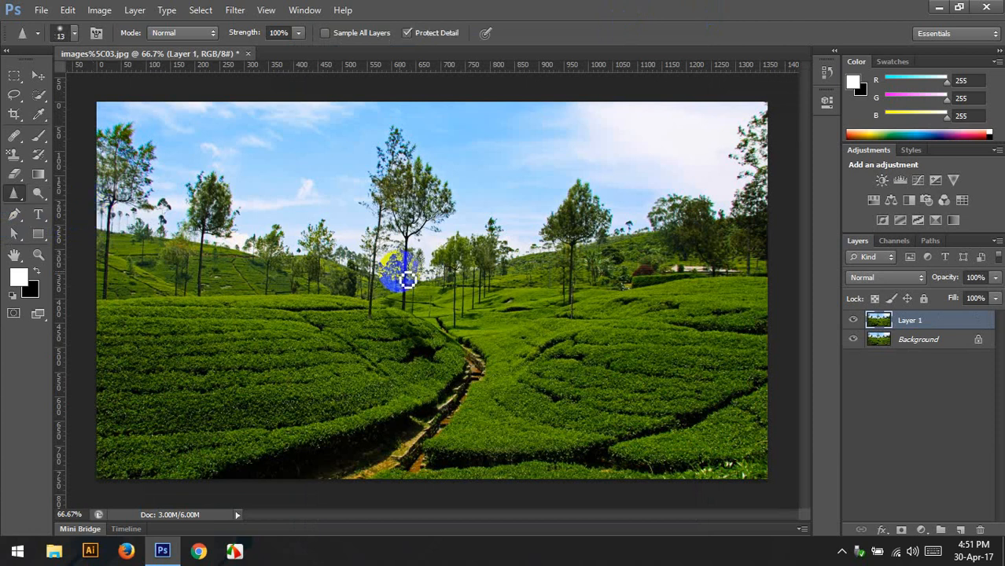
key("bracketright")
key("bracketright")
key("bracketright")
key("bracketright")
key("bracketright")
key("bracketright")
key("bracketright")
key("bracketright")
key("bracketright")
key("bracketright")
key("bracketright")
key("bracketright")
key("bracketright")
key("bracketright")
key("bracketright")
key("bracketright")
key("bracketright")
key("bracketright")
key("bracketright")
key("bracketright")
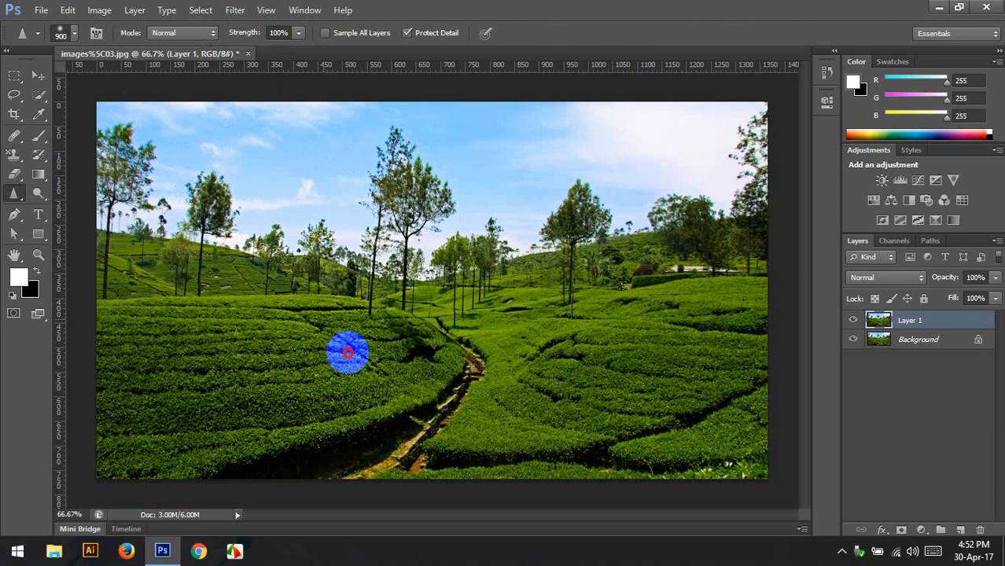
- Sharpen the whole landscape heavily on Layer 1 and compare it with the original by hiding and showing the layer
left_click(320, 319)
mouse_move(319, 318)
left_mouse_down()
mouse_move(567, 208)
mouse_move(494, 241)
mouse_move(680, 321)
mouse_move(286, 174)
mouse_move(647, 310)
mouse_move(688, 191)
mouse_move(407, 275)
mouse_move(300, 246)
mouse_move(549, 141)
mouse_move(692, 247)
mouse_move(298, 323)
mouse_move(395, 163)
mouse_move(594, 191)
left_mouse_up()
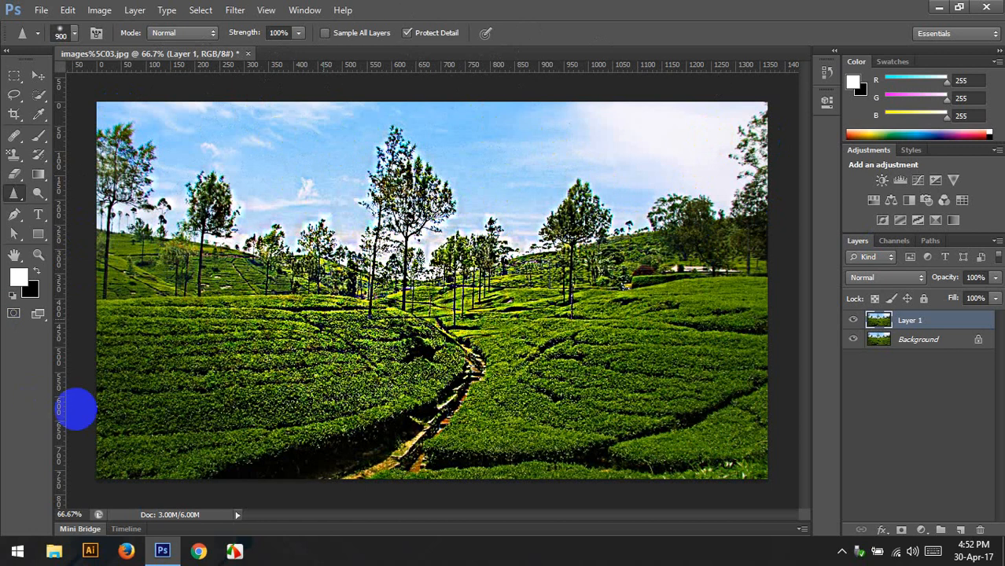
mouse_move(437, 302)
left_mouse_down()
mouse_move(437, 292)
mouse_move(437, 302)
left_mouse_up()
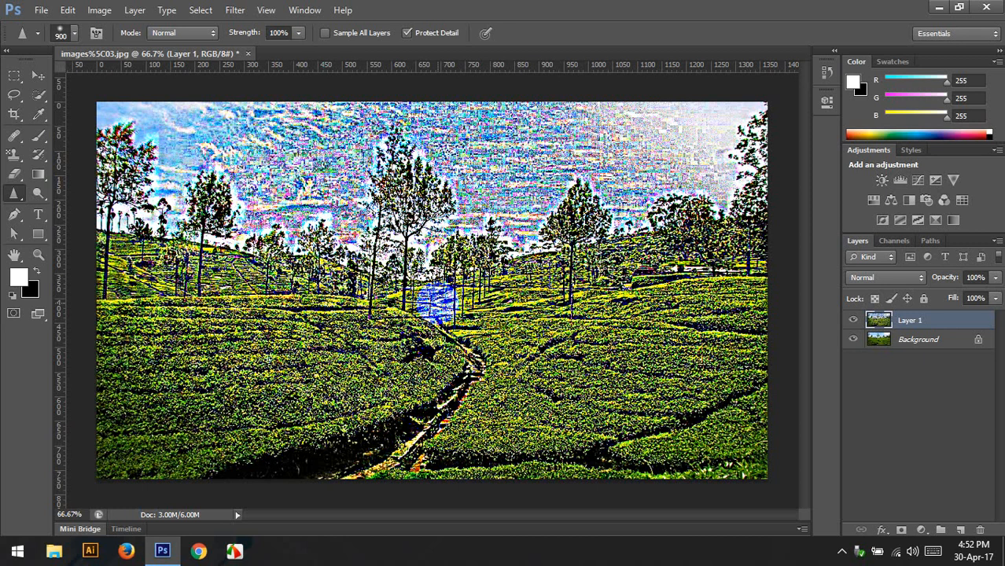
left_click(853, 320)
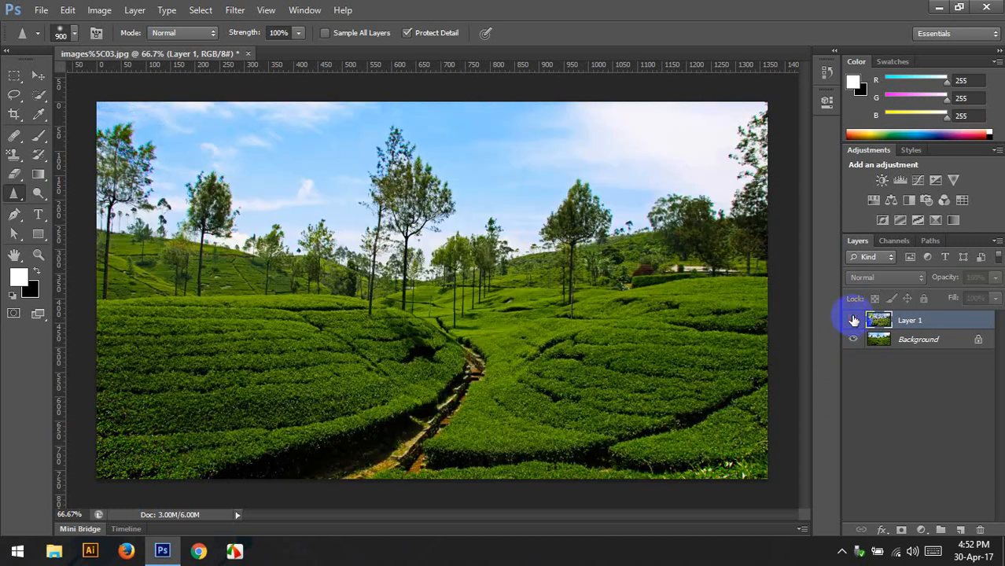
left_click(854, 320)
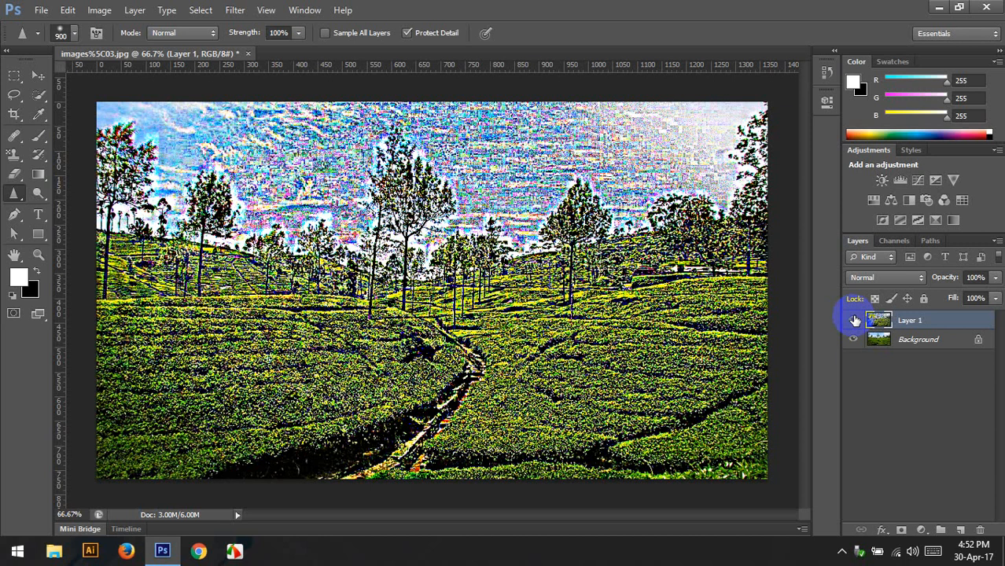
- Discard the sharpening on Layer 1 and sharpen only the tea field and trees on the landscape's right side
key("Delete")
key("ctrl+z")
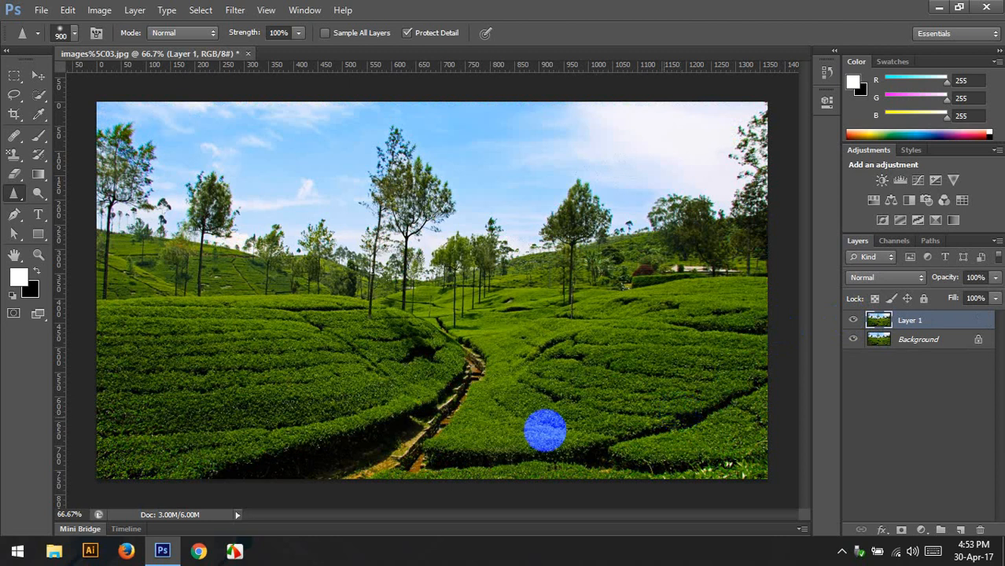
left_click(241, 412)
left_click(399, 413)
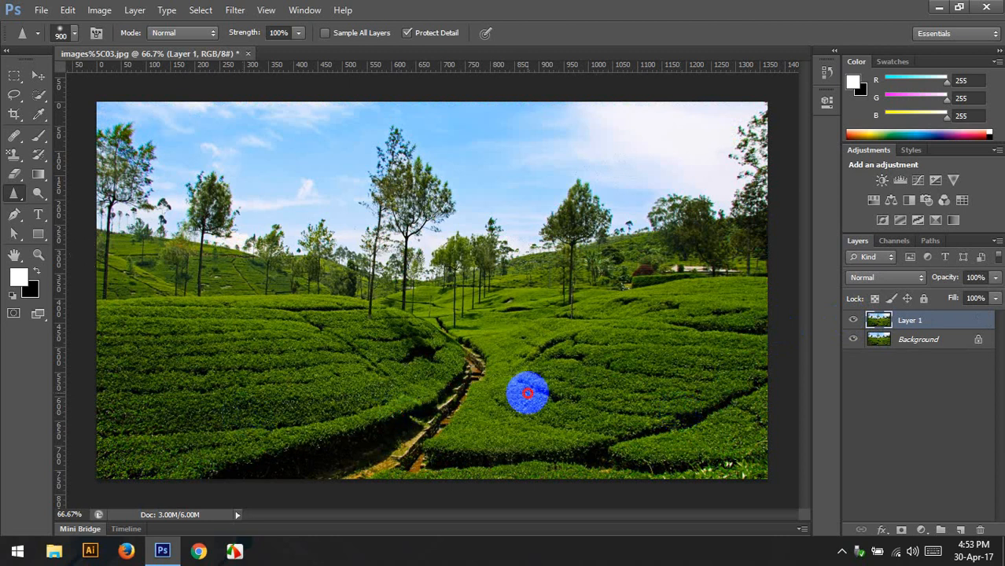
left_click(688, 340)
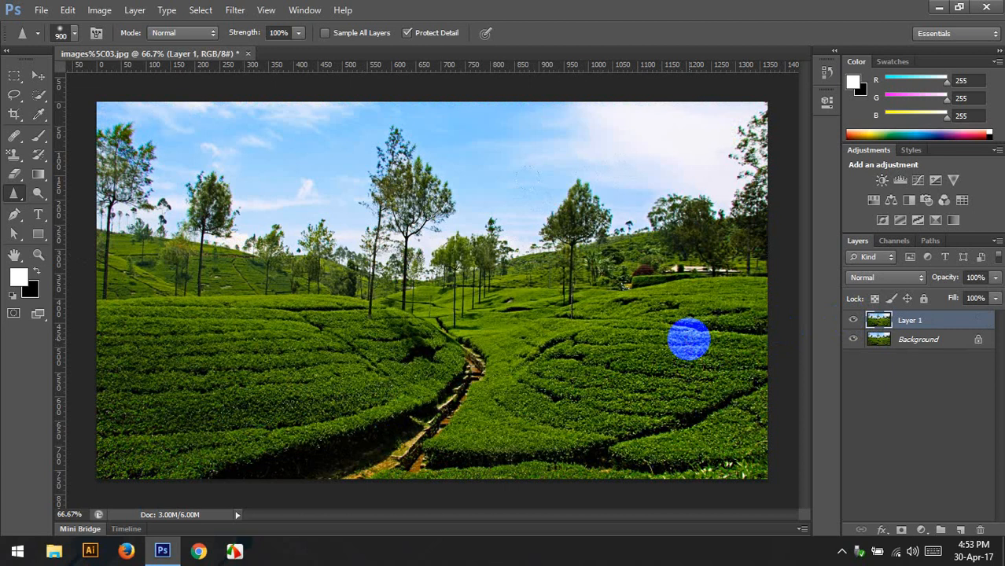
left_click(684, 338)
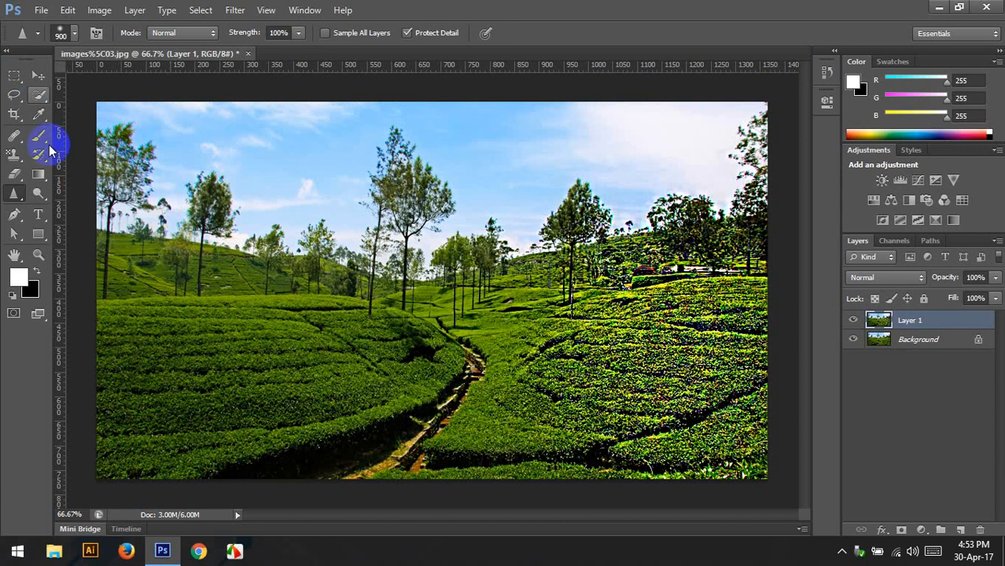
- Close the landscape without saving and open the Red2 picture
left_click(17, 195)
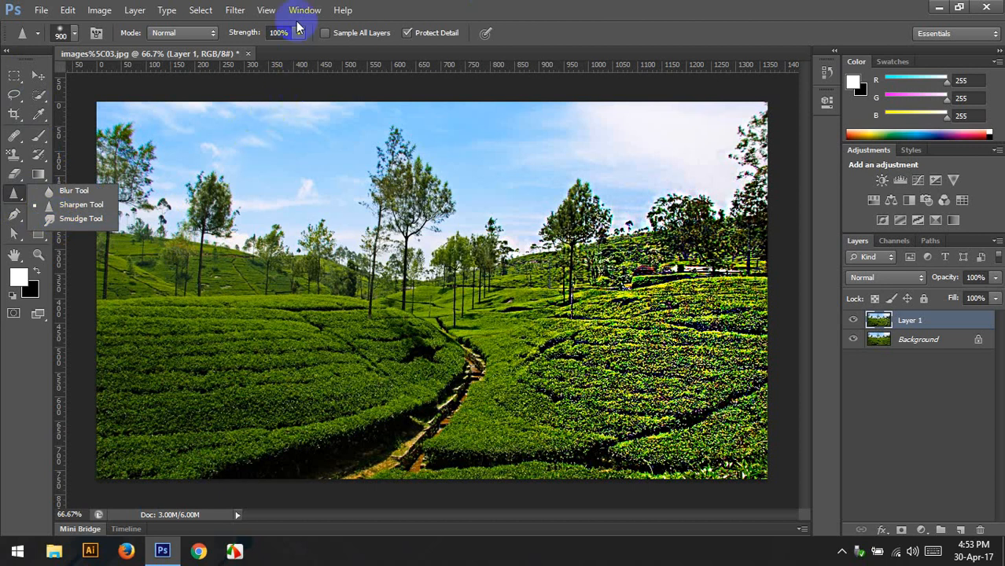
left_click(248, 54)
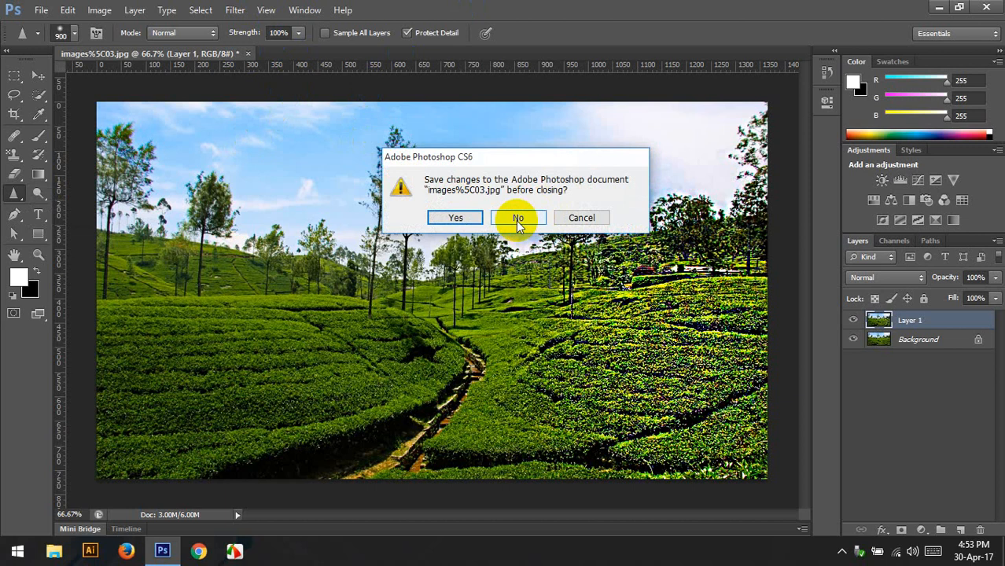
left_click(517, 219)
double_click(451, 202)
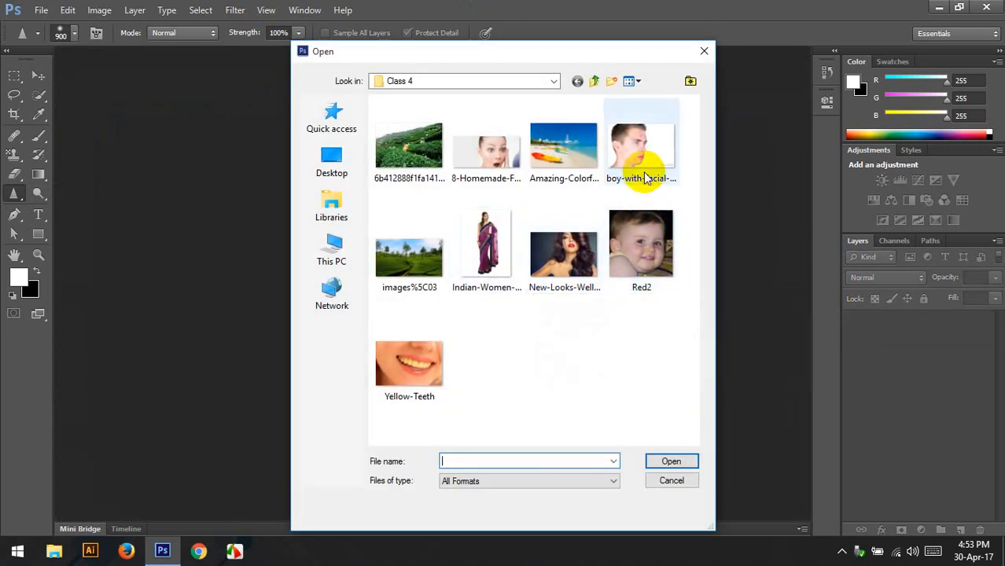
double_click(657, 252)
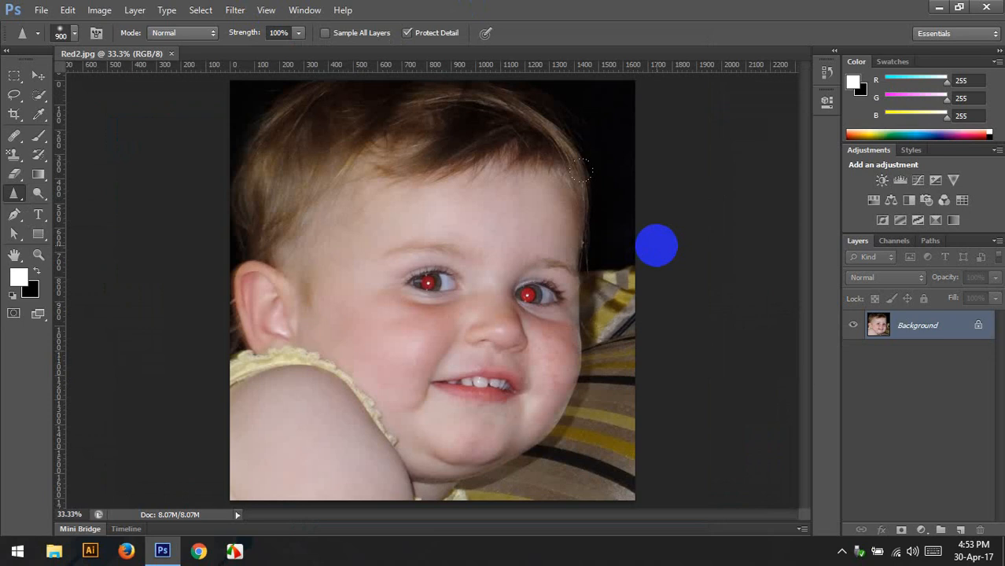
- Smear the baby's face with a 1200 px Smudge Tool brush at 79% strength and undo the smudging
right_click(15, 194)
left_click(68, 220)
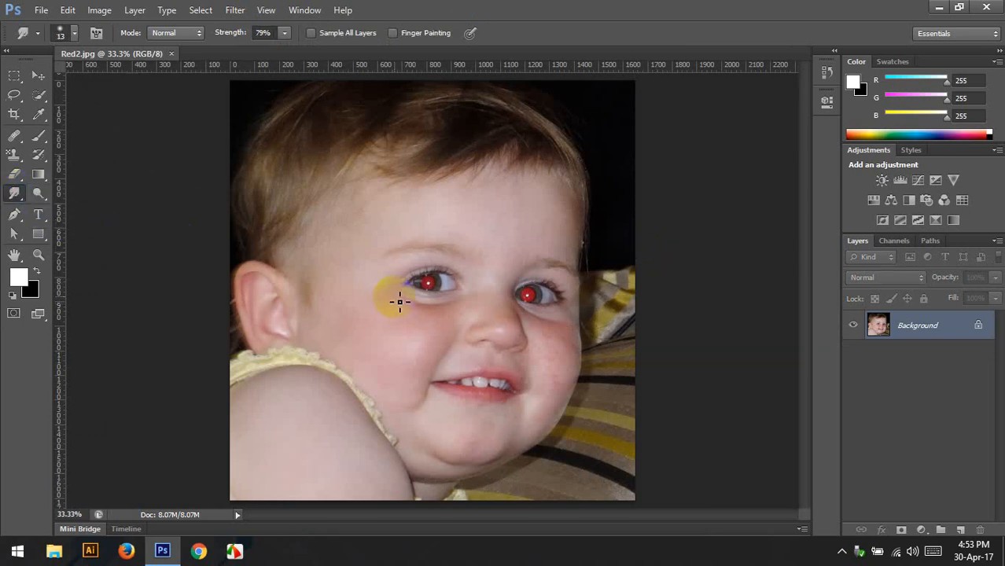
key("bracketright")
key("bracketright")
key("bracketright")
key("bracketright")
key("bracketright")
key("bracketright")
key("bracketright")
key("bracketright")
key("bracketright")
key("bracketright")
key("bracketright")
key("bracketright")
key("bracketright")
key("bracketright")
key("bracketright")
key("bracketright")
key("bracketright")
key("bracketright")
key("bracketright")
key("bracketright")
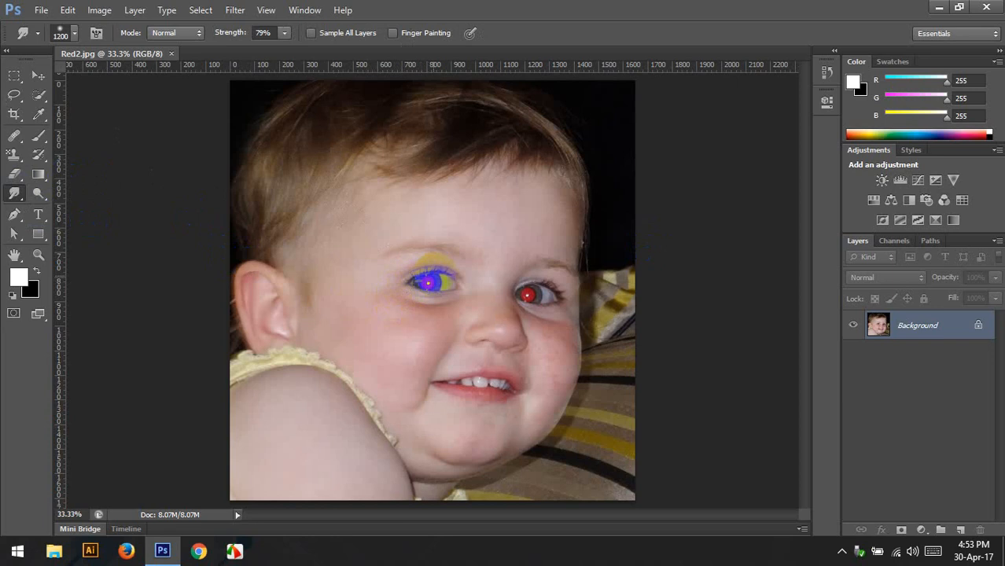
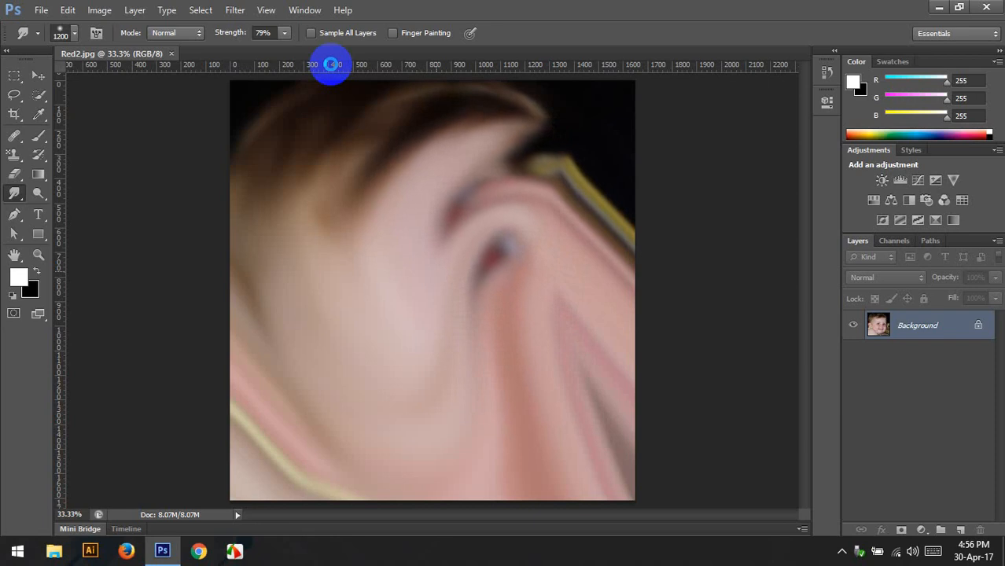
left_click_drag(330, 65, 343, 49)
mouse_move(352, 253)
left_mouse_down()
mouse_move(71, 5)
mouse_move(752, 262)
mouse_move(783, 3)
mouse_move(523, 221)
mouse_move(731, 124)
left_mouse_up()
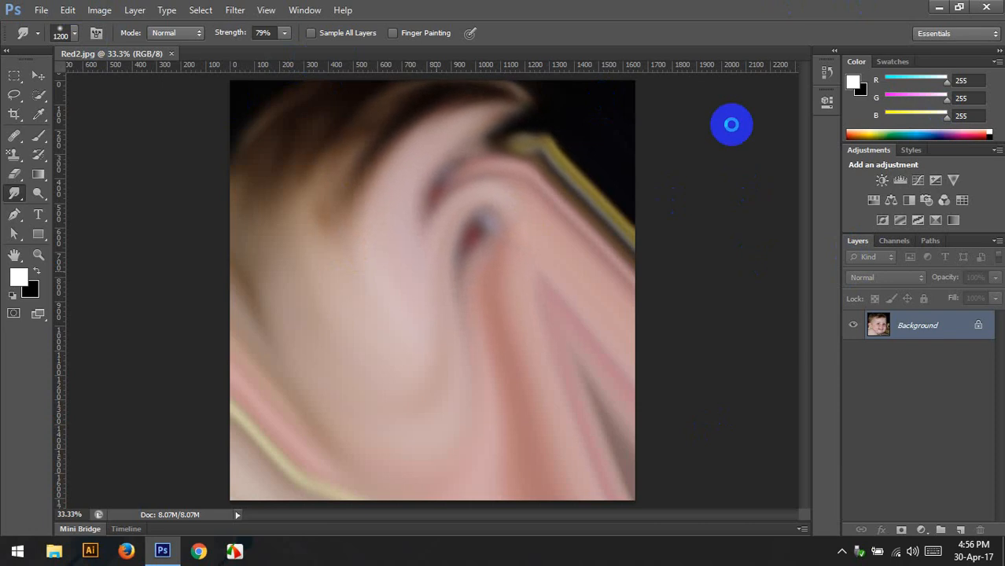
left_click_drag(732, 124, 731, 125)
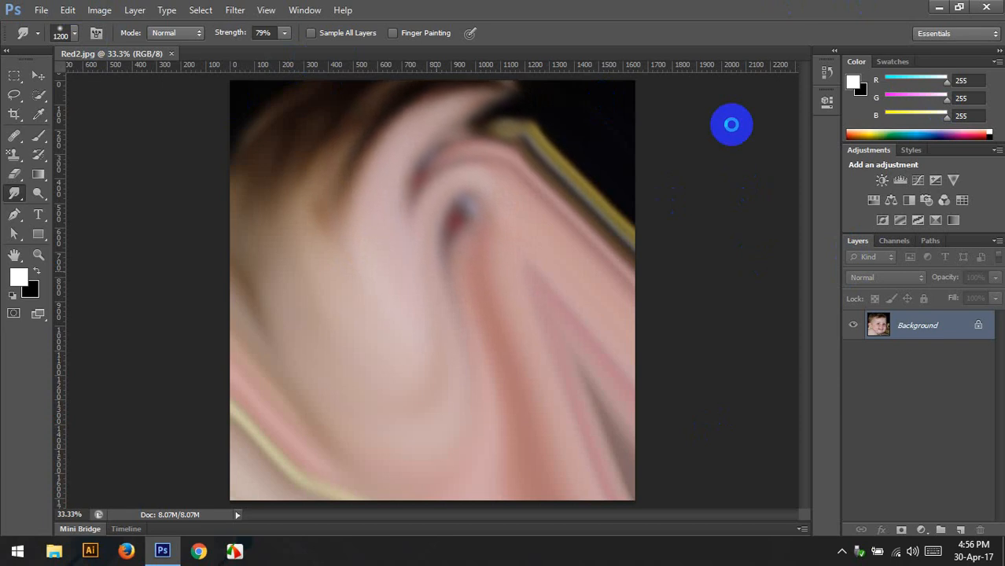
left_click_drag(731, 124, 731, 124)
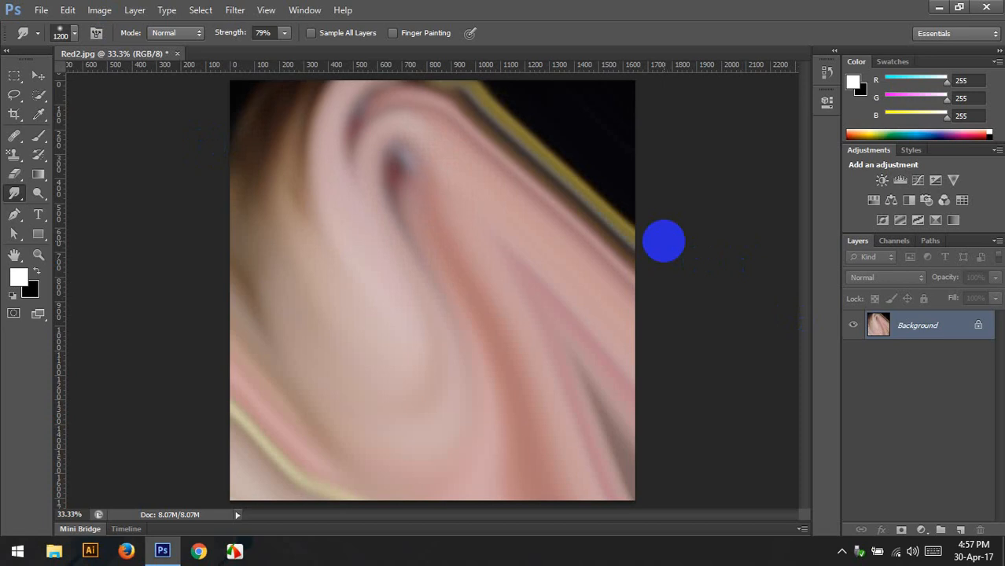
key("ctrl+z")
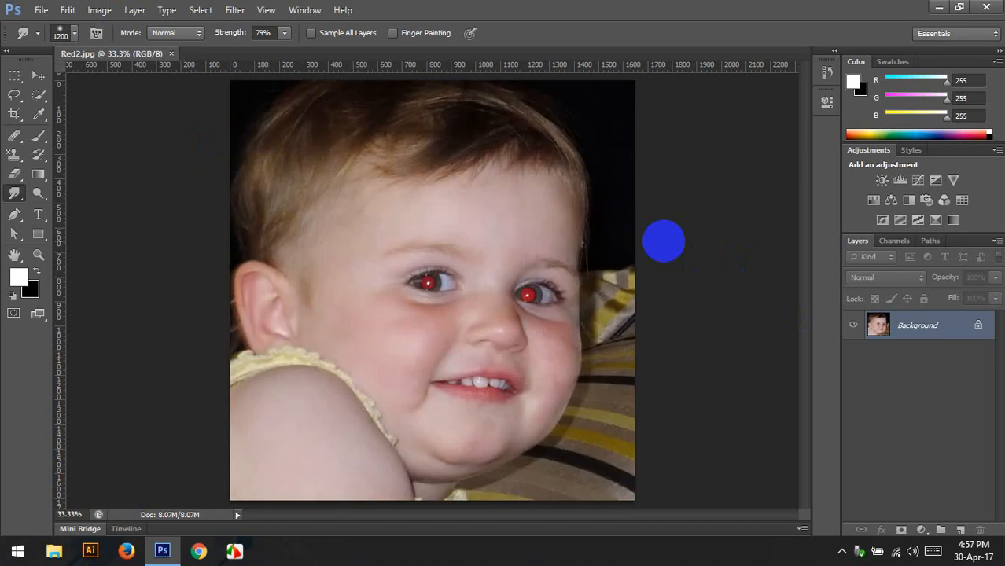
- Duplicate the background layer and choose a 300 px bristle brush for the Smudge Tool
key("ctrl+j")
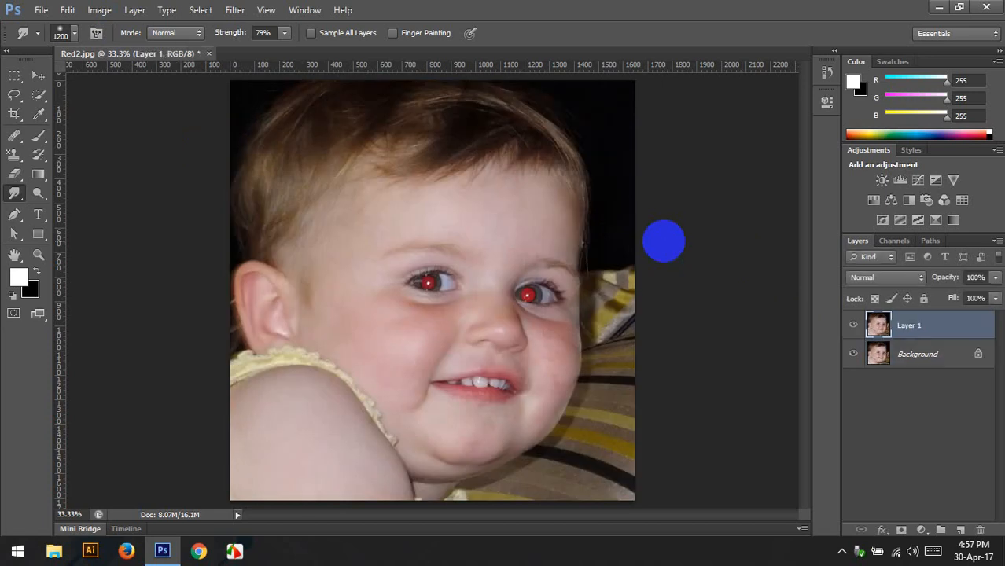
left_click(74, 38)
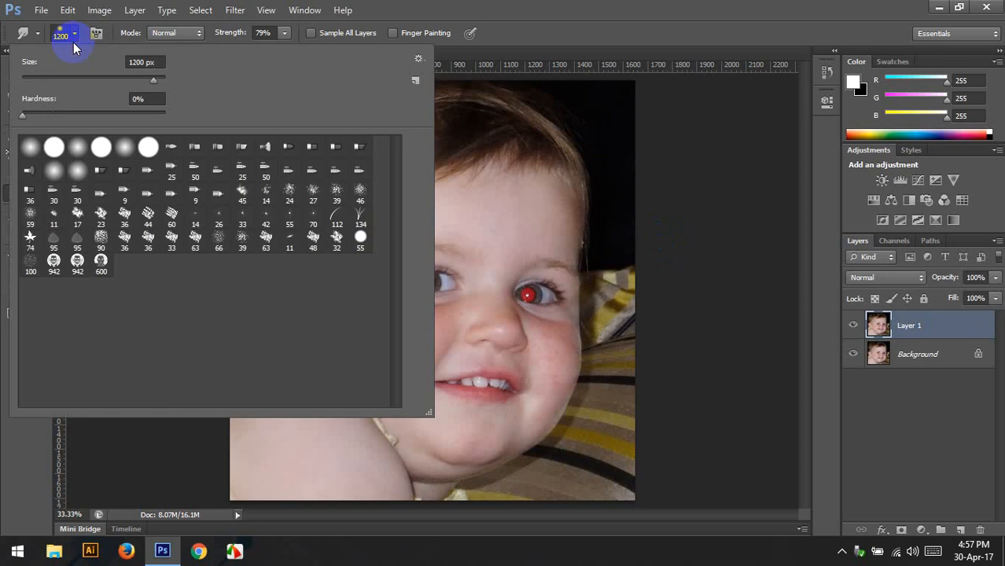
double_click(253, 155)
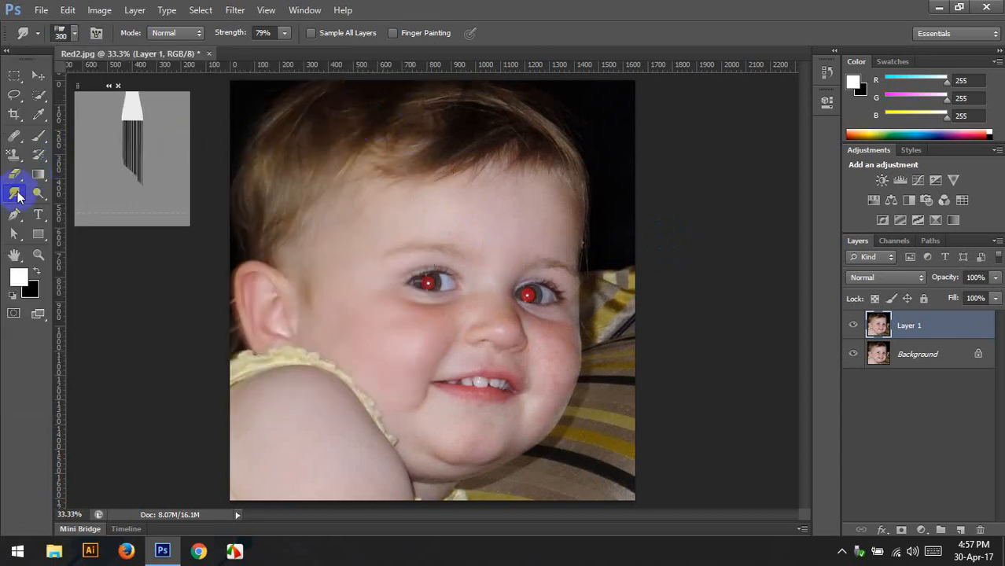
right_click(17, 196)
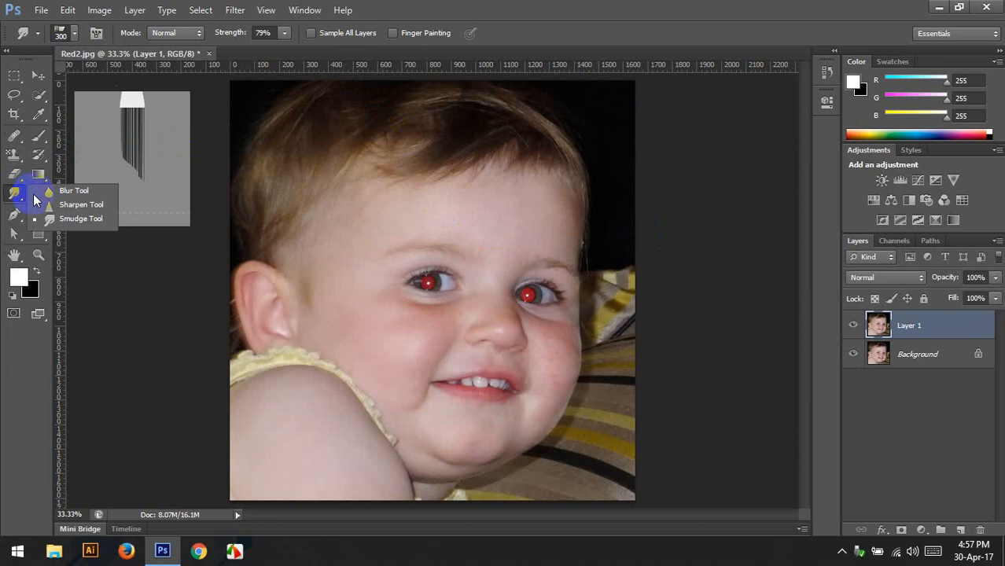
left_click(115, 222)
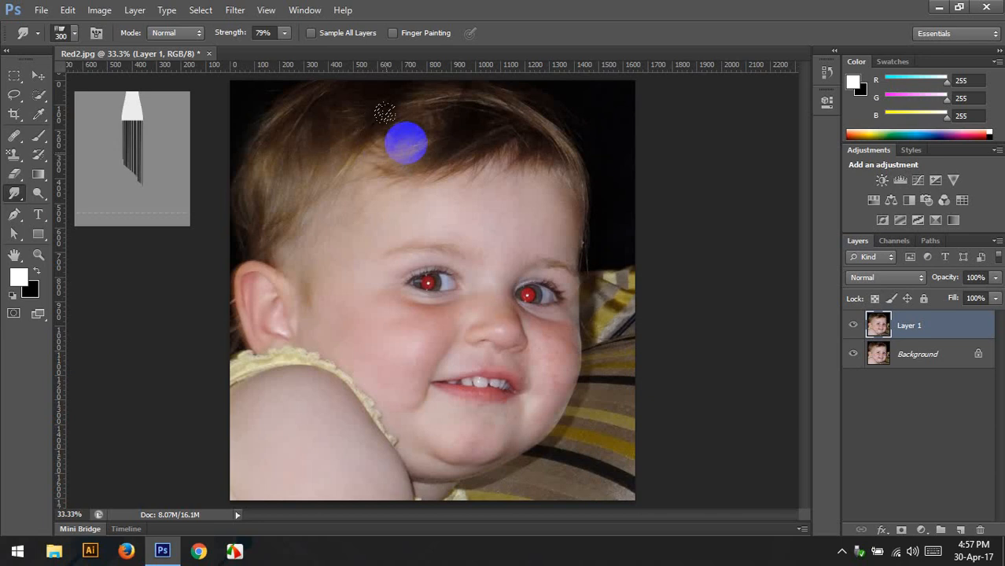
- Smudge the baby's hair down over the forehead with the bristle brush at 79% strength and undo the strokes
mouse_move(417, 99)
left_mouse_down()
mouse_move(451, 147)
mouse_move(470, 87)
left_mouse_up()
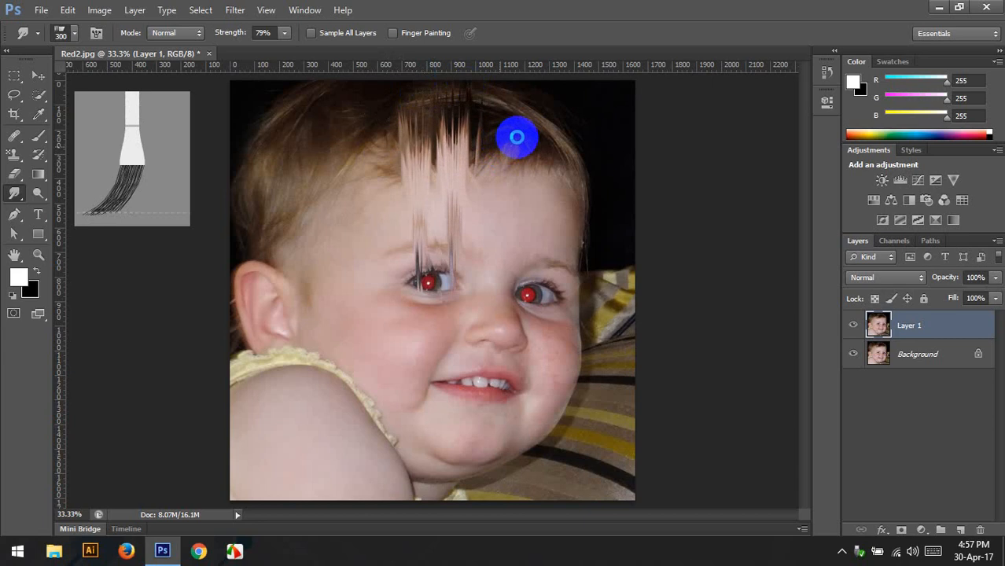
left_click_drag(514, 139, 561, 147)
key("ctrl+alt+z")
key("ctrl+alt+z")
key("ctrl+alt+z")
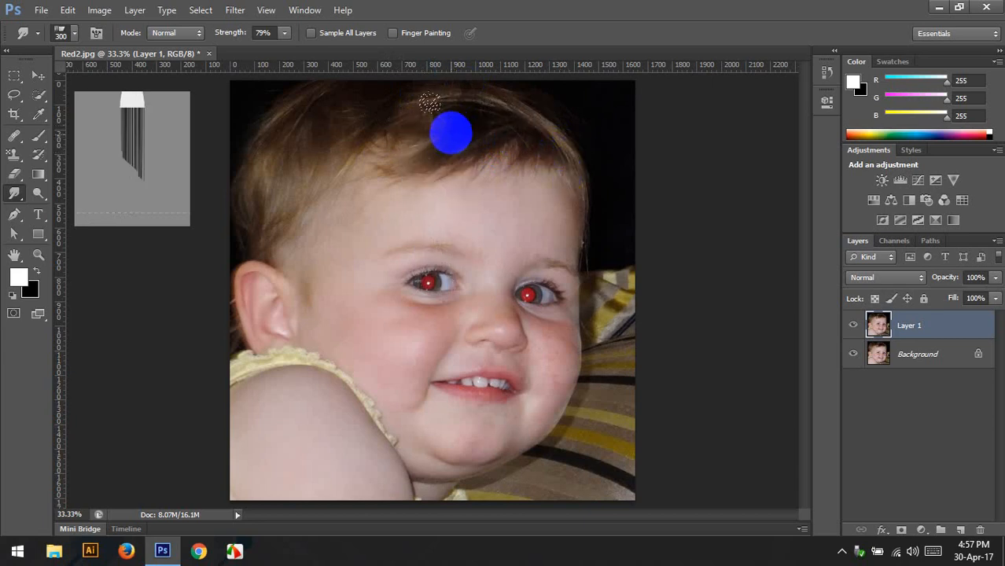
- Set the Smudge Tool's strength to 41% and smudge the baby's front hair down over the forehead
left_click_drag(285, 56, 254, 55)
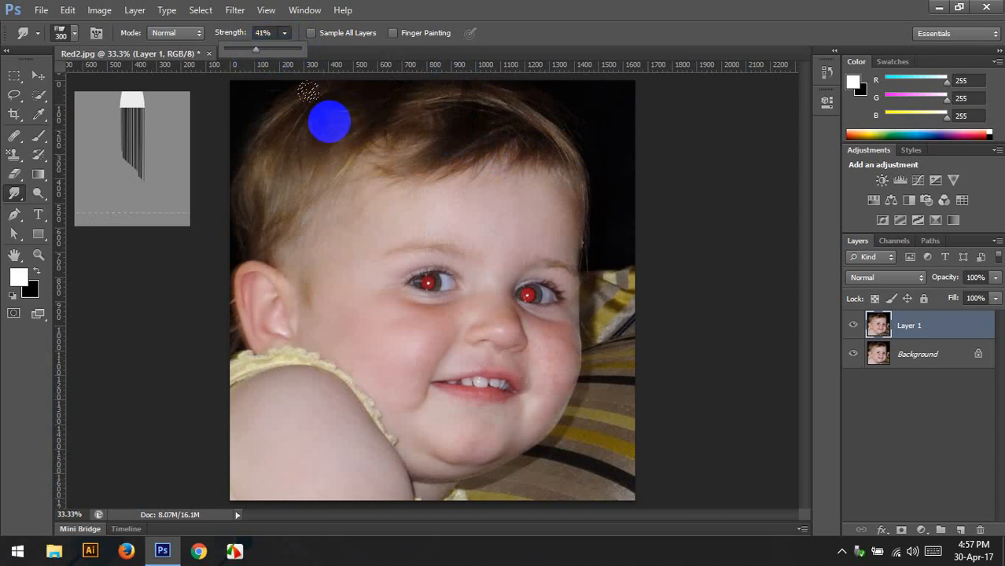
mouse_move(328, 85)
left_mouse_down()
mouse_move(342, 127)
mouse_move(364, 120)
mouse_move(366, 84)
mouse_move(396, 124)
left_mouse_up()
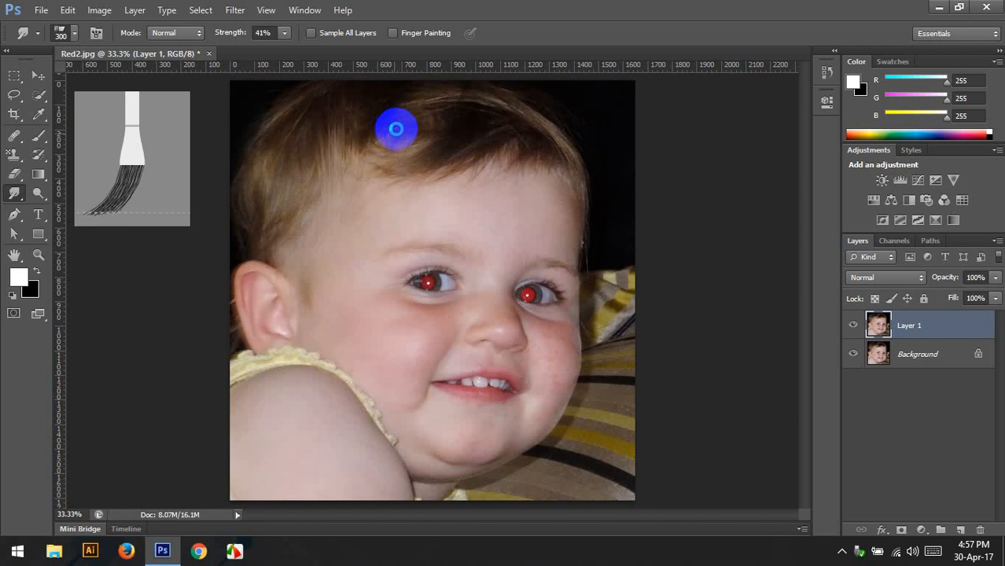
mouse_move(393, 132)
left_mouse_down()
mouse_move(415, 180)
mouse_move(436, 169)
mouse_move(432, 158)
mouse_move(443, 182)
mouse_move(430, 142)
mouse_move(432, 85)
mouse_move(418, 148)
mouse_move(423, 57)
mouse_move(448, 127)
mouse_move(486, 86)
mouse_move(392, 92)
left_mouse_up()
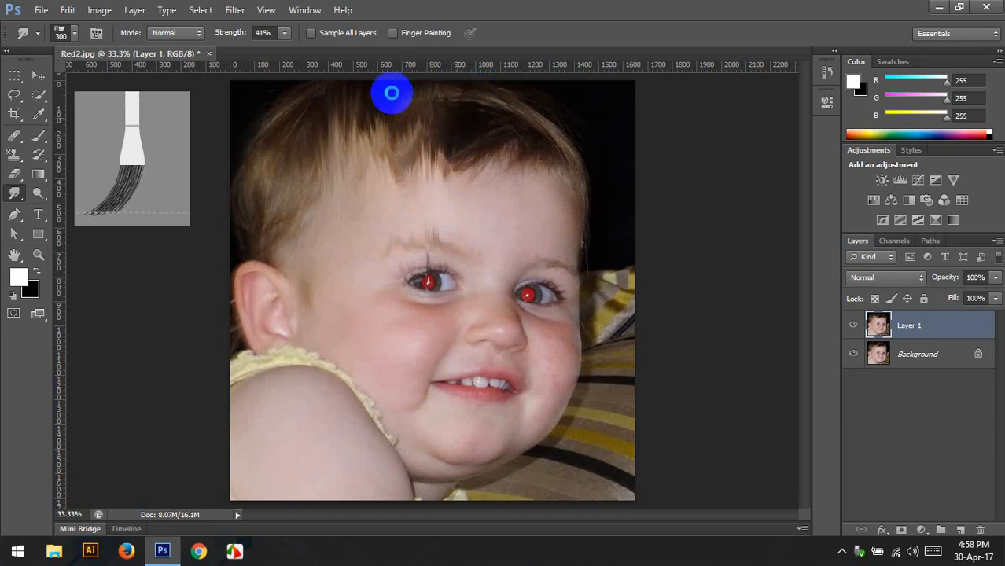
- Set the Smudge Tool's strength to 16% and undo the bristle strokes over the baby's forehead
left_click(263, 33)
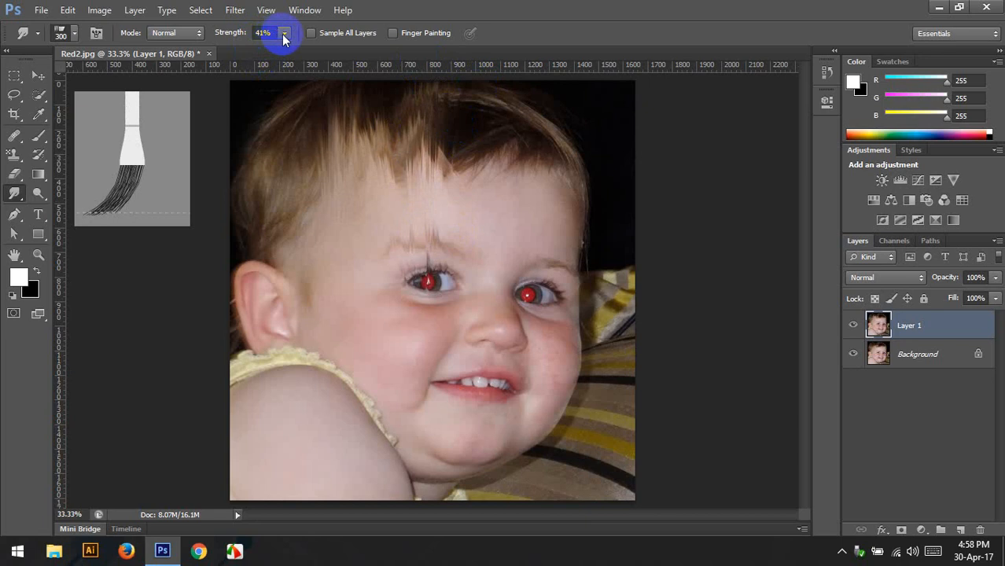
left_click(284, 36)
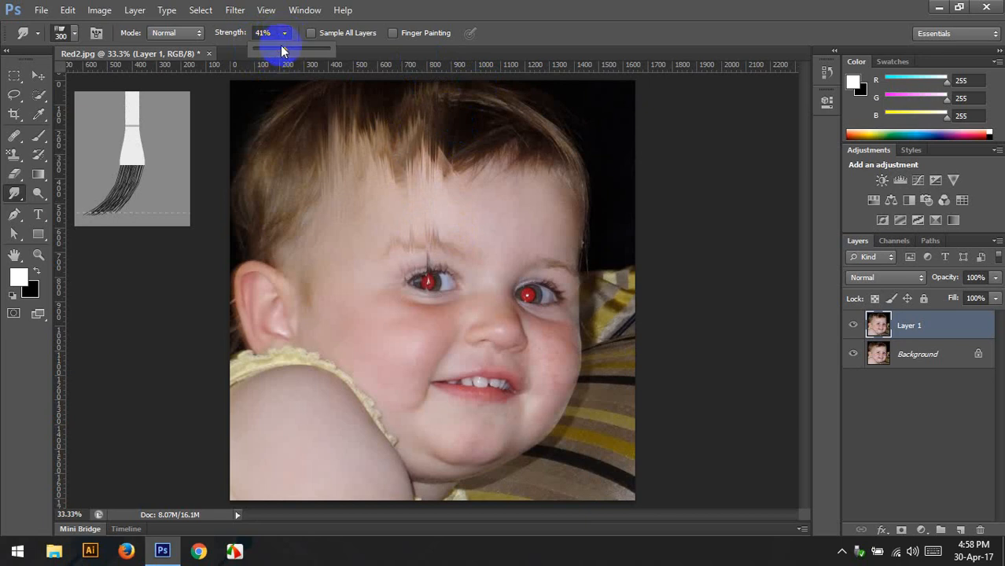
left_click(349, 8)
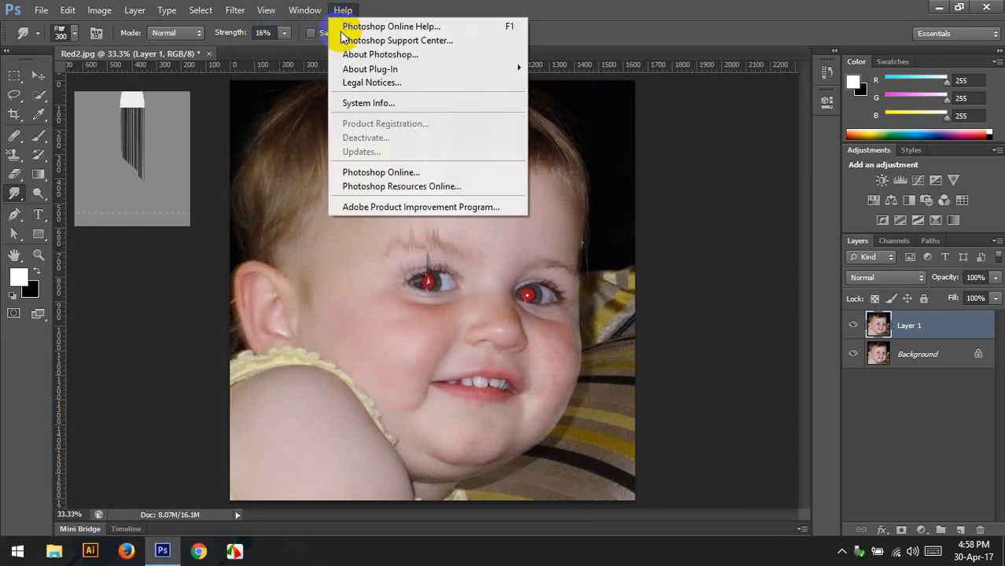
left_click(632, 4)
left_click_drag(481, 107, 481, 116)
key("ctrl+alt+z")
key("ctrl+alt+z")
key("ctrl+alt+z")
key("ctrl+alt+z")
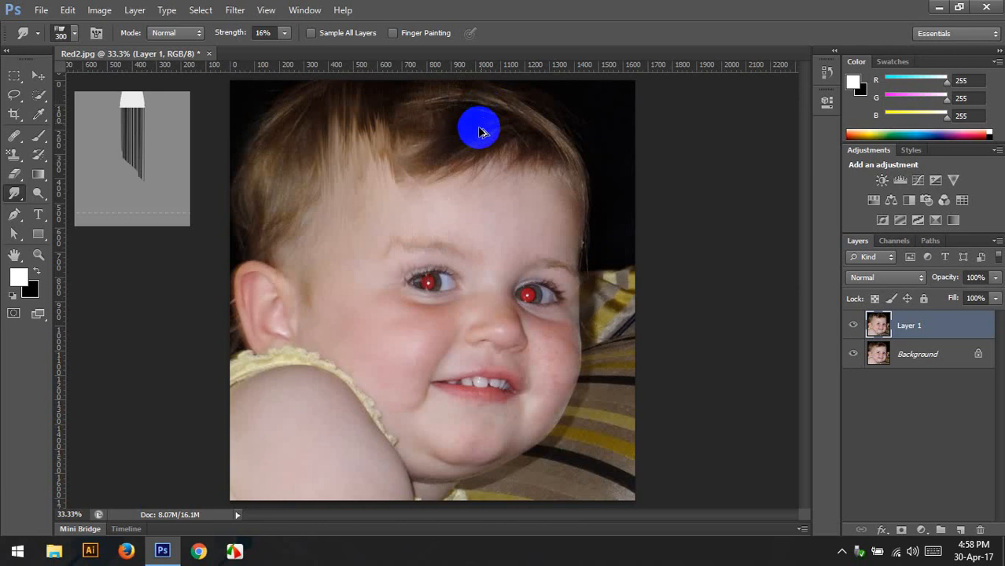
- Choose the round fan bristle brush for the Smudge Tool and reduce its size to 125 px
left_click(72, 36)
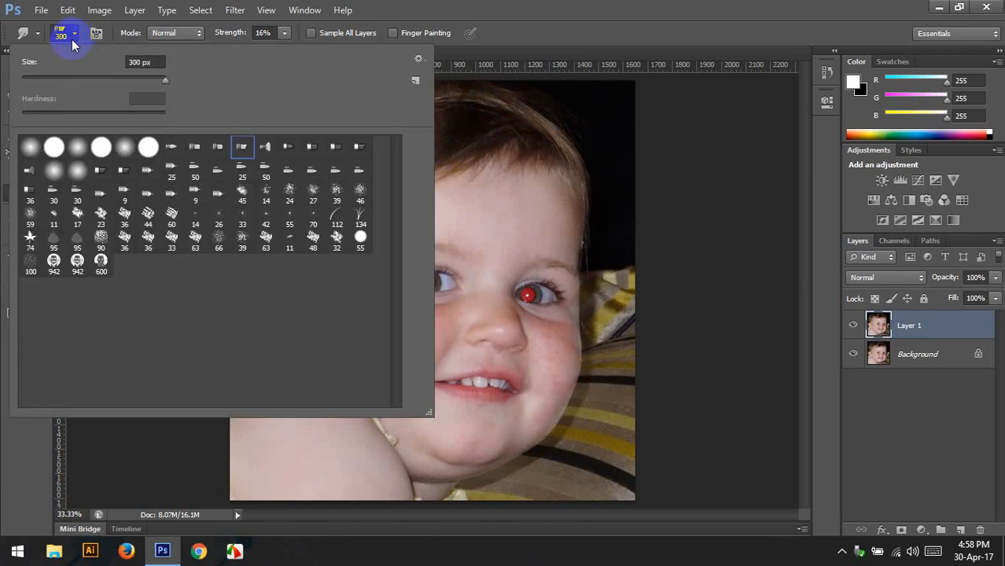
double_click(268, 147)
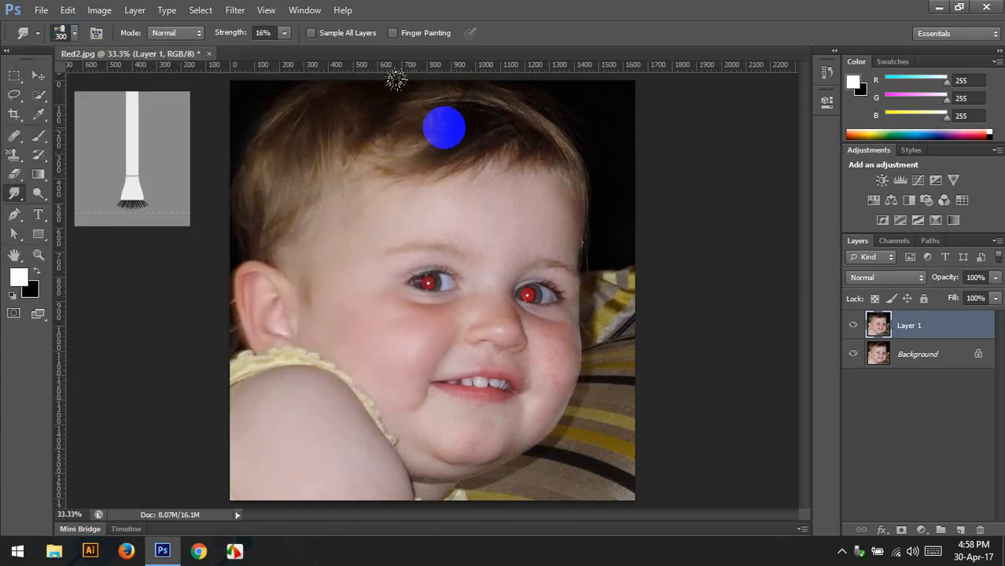
key("]")
key("[")
key("[")
key("[")
key("[")
key("[")
key("[")
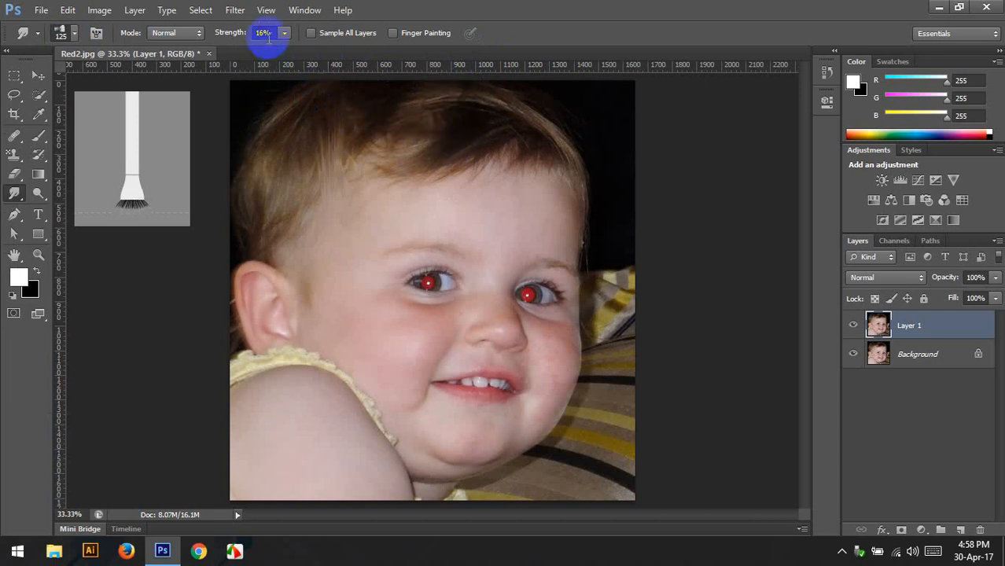
- Set the Smudge Tool's strength to 78% and smudge the baby's hair downward along the forehead and the side of the head
left_click_drag(290, 53, 333, 51)
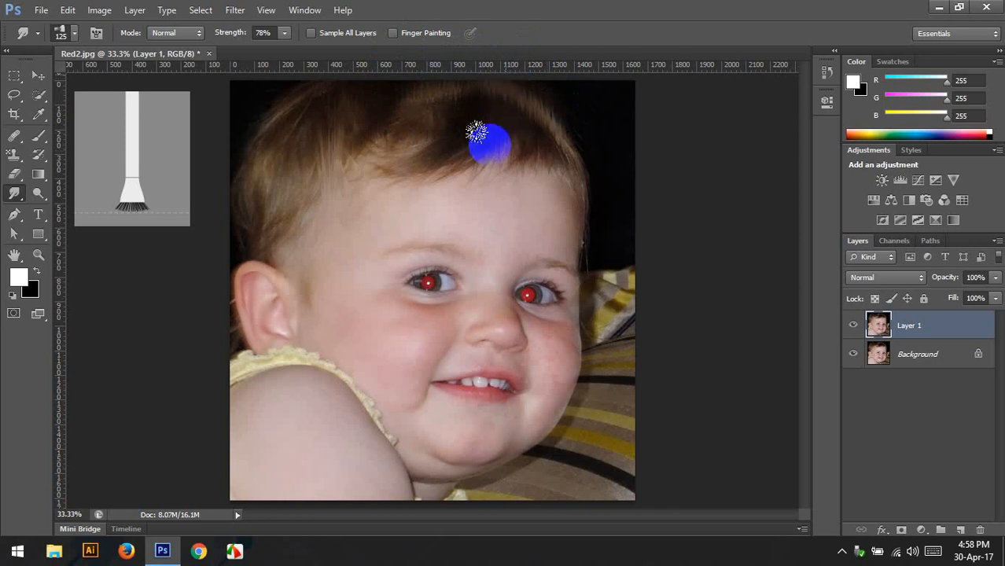
mouse_move(476, 118)
left_mouse_down()
mouse_move(464, 147)
mouse_move(449, 107)
mouse_move(428, 134)
mouse_move(423, 82)
mouse_move(387, 161)
mouse_move(375, 86)
mouse_move(356, 158)
left_mouse_up()
left_click_drag(360, 83, 314, 170)
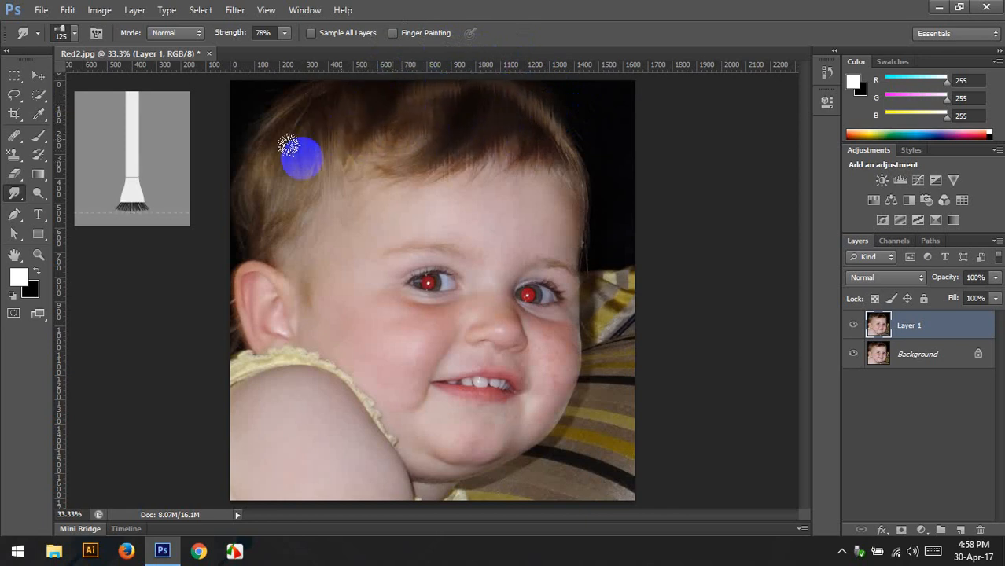
left_click_drag(302, 105, 274, 183)
mouse_move(277, 119)
left_mouse_down()
mouse_move(253, 148)
mouse_move(275, 31)
mouse_move(274, 120)
mouse_move(245, 111)
mouse_move(242, 206)
mouse_move(249, 208)
mouse_move(235, 198)
mouse_move(226, 147)
mouse_move(318, 129)
mouse_move(403, 132)
mouse_move(409, 154)
mouse_move(385, 29)
left_mouse_up()
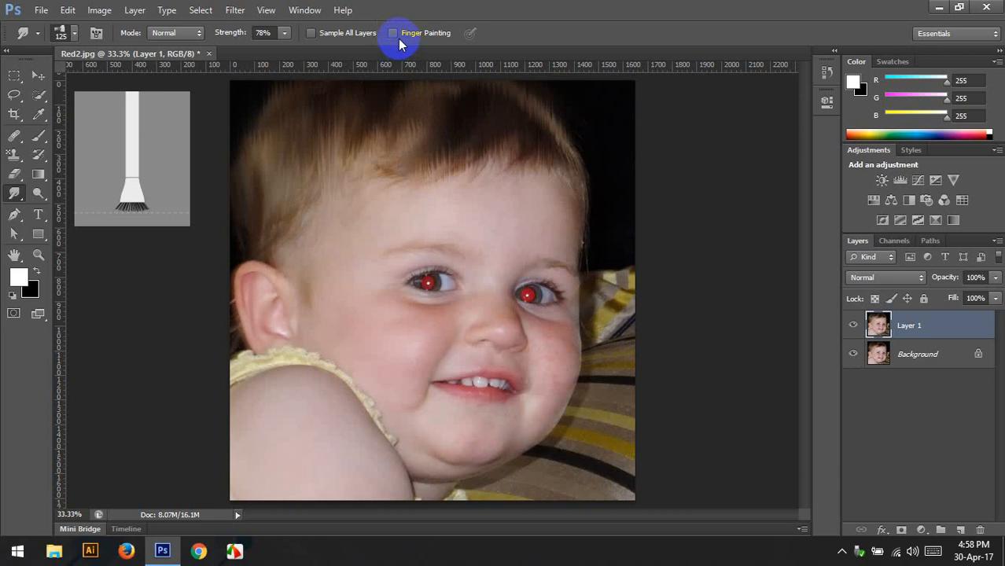
mouse_move(398, 40)
left_mouse_down()
mouse_move(530, 83)
mouse_move(517, 114)
mouse_move(530, 65)
mouse_move(564, 114)
mouse_move(572, 151)
mouse_move(565, 117)
mouse_move(569, 163)
mouse_move(569, 123)
mouse_move(562, 145)
mouse_move(526, 124)
mouse_move(511, 86)
mouse_move(528, 135)
mouse_move(549, 81)
mouse_move(536, 61)
mouse_move(504, 149)
mouse_move(504, 70)
mouse_move(534, 114)
mouse_move(543, 113)
mouse_move(555, 70)
mouse_move(532, 147)
mouse_move(547, 117)
mouse_move(556, 162)
mouse_move(565, 95)
mouse_move(550, 110)
mouse_move(515, 60)
mouse_move(479, 130)
mouse_move(463, 47)
mouse_move(430, 76)
mouse_move(425, 139)
mouse_move(367, 79)
mouse_move(360, 121)
mouse_move(323, 43)
mouse_move(315, 107)
mouse_move(317, 90)
mouse_move(283, 162)
mouse_move(270, 123)
mouse_move(247, 130)
mouse_move(242, 207)
mouse_move(221, 85)
mouse_move(254, 187)
mouse_move(254, 134)
mouse_move(272, 176)
mouse_move(273, 100)
mouse_move(248, 156)
mouse_move(249, 70)
mouse_move(242, 149)
mouse_move(225, 75)
mouse_move(245, 177)
mouse_move(307, 175)
mouse_move(316, 84)
mouse_move(342, 124)
mouse_move(328, 110)
mouse_move(355, 126)
mouse_move(357, 62)
mouse_move(381, 140)
mouse_move(395, 105)
mouse_move(407, 130)
mouse_move(436, 144)
mouse_move(435, 95)
mouse_move(535, 173)
mouse_move(508, 165)
mouse_move(472, 70)
mouse_move(490, 91)
mouse_move(514, 50)
mouse_move(535, 136)
mouse_move(528, 86)
mouse_move(547, 79)
mouse_move(568, 134)
mouse_move(559, 92)
mouse_move(552, 142)
mouse_move(574, 108)
mouse_move(565, 161)
mouse_move(523, 120)
mouse_move(447, 85)
mouse_move(438, 122)
mouse_move(389, 130)
mouse_move(412, 114)
mouse_move(353, 20)
mouse_move(330, 82)
mouse_move(339, 135)
left_mouse_up()
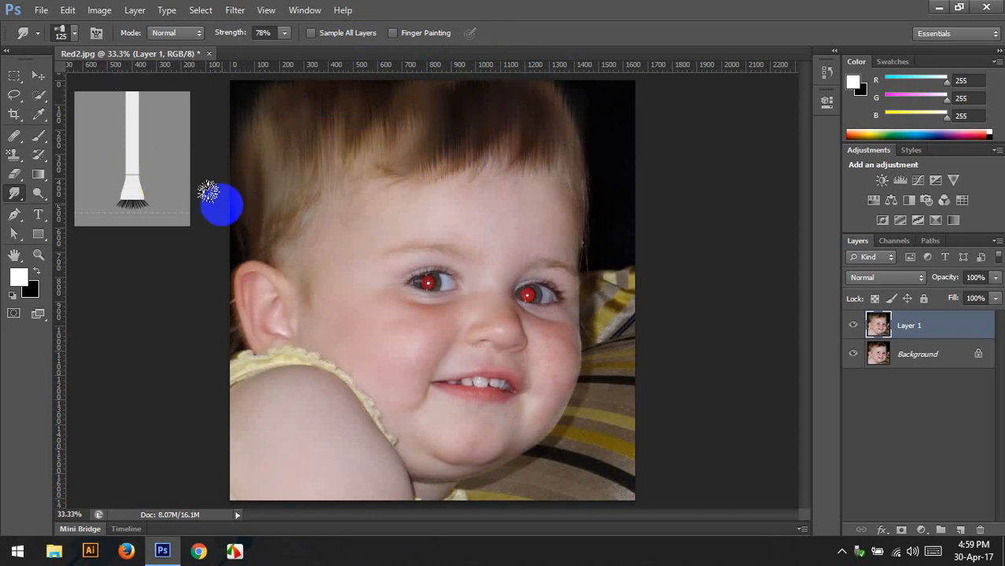
mouse_move(208, 192)
left_mouse_down()
mouse_move(228, 201)
mouse_move(281, 164)
left_mouse_up()
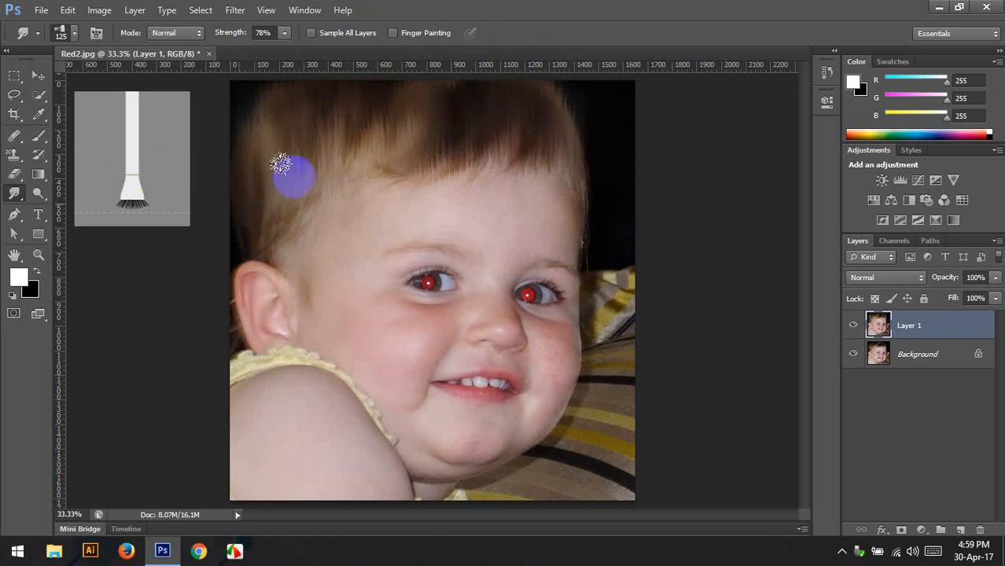
- Switch from the Smudge Tool to the Dodge Tool
right_click(18, 180)
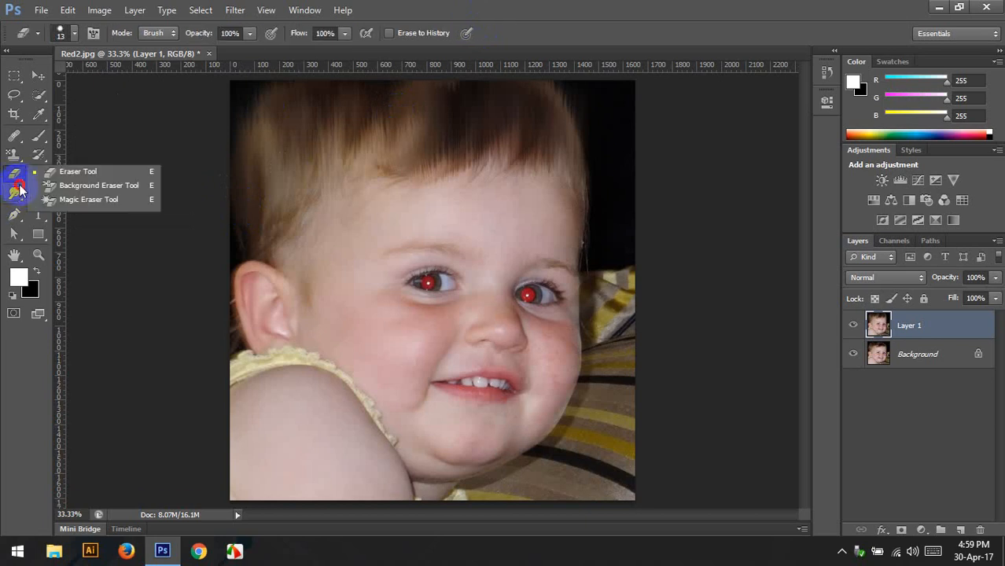
right_click(16, 194)
right_click(17, 194)
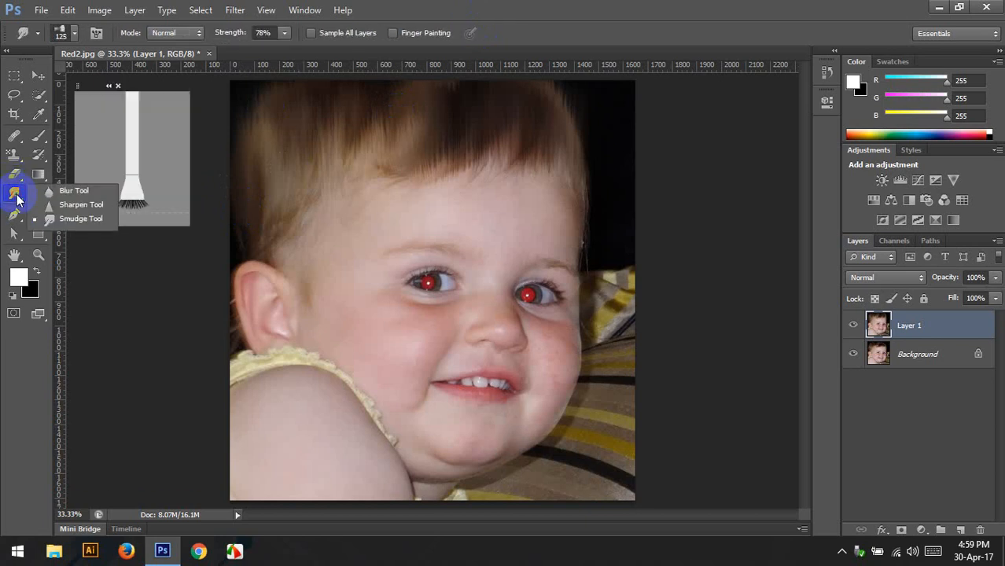
left_click(462, 79)
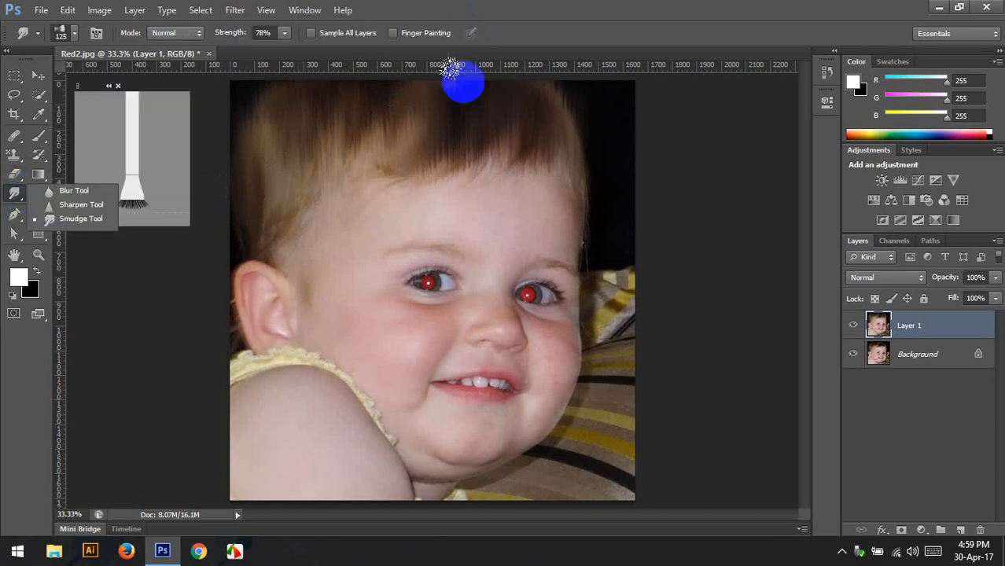
left_click(36, 191)
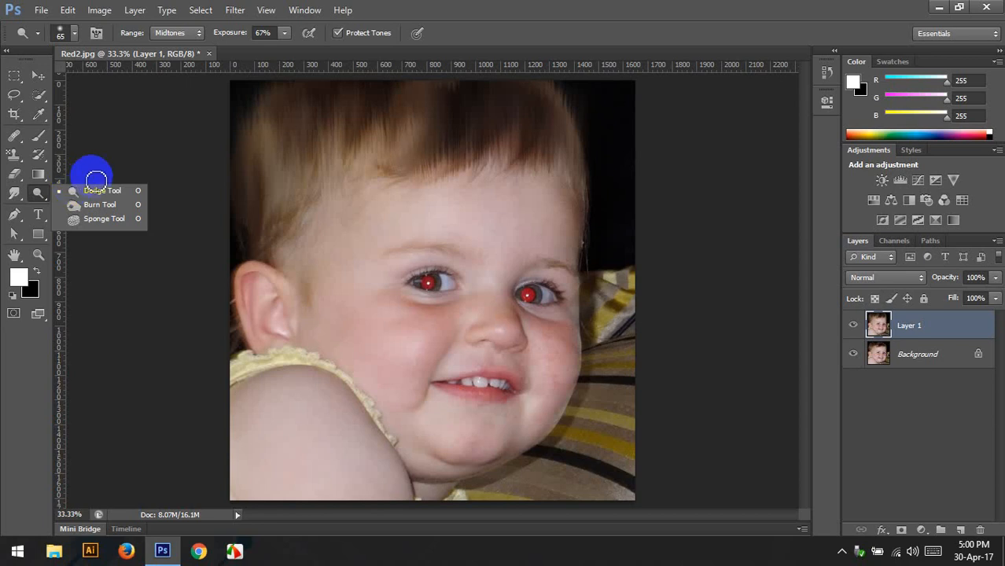
left_click(107, 192)
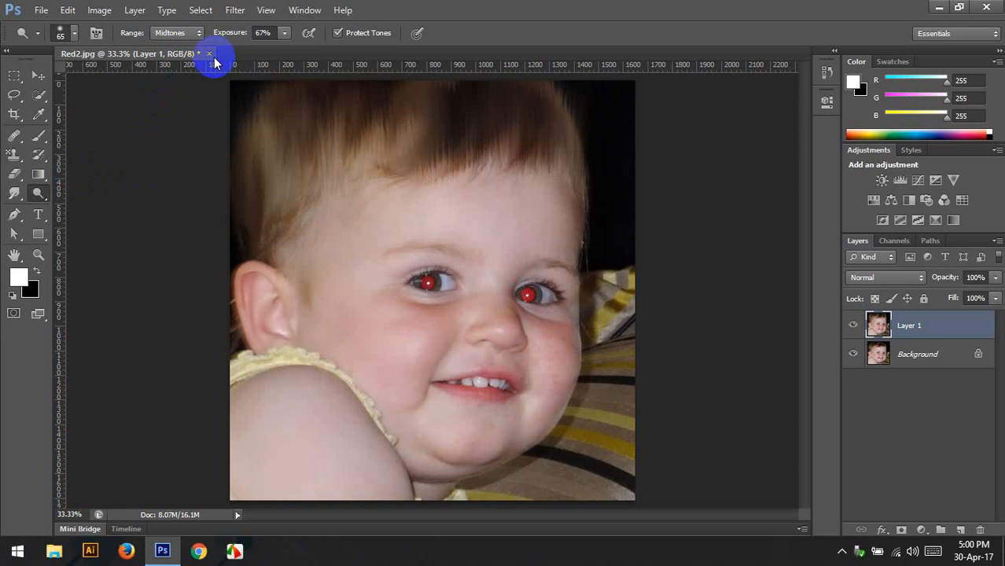
- Close Red2.jpg without saving and open the Yellow-Teeth image from the Class 4 folder
left_click(209, 54)
left_click(536, 218)
key("ctrl+o")
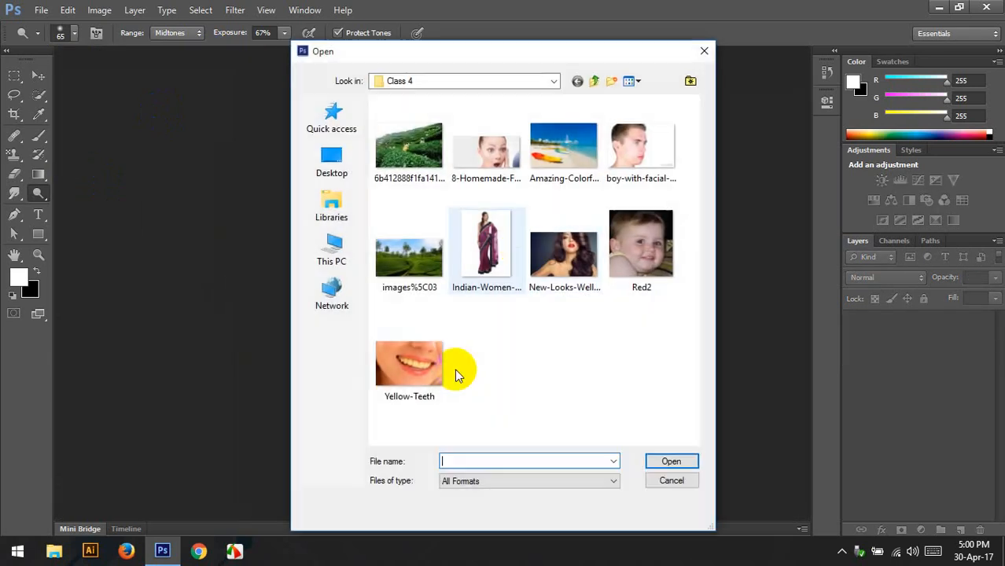
left_click(452, 368)
double_click(442, 364)
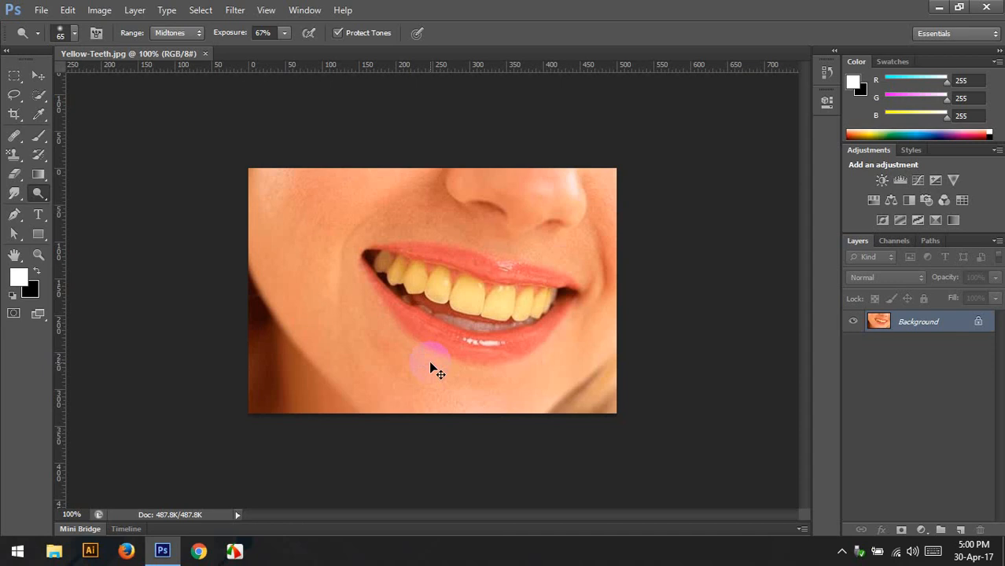
- Duplicate the background layer, whiten the teeth with the Dodge Tool at 67% midtone exposure, and compare the result with the original
key("ctrl+j")
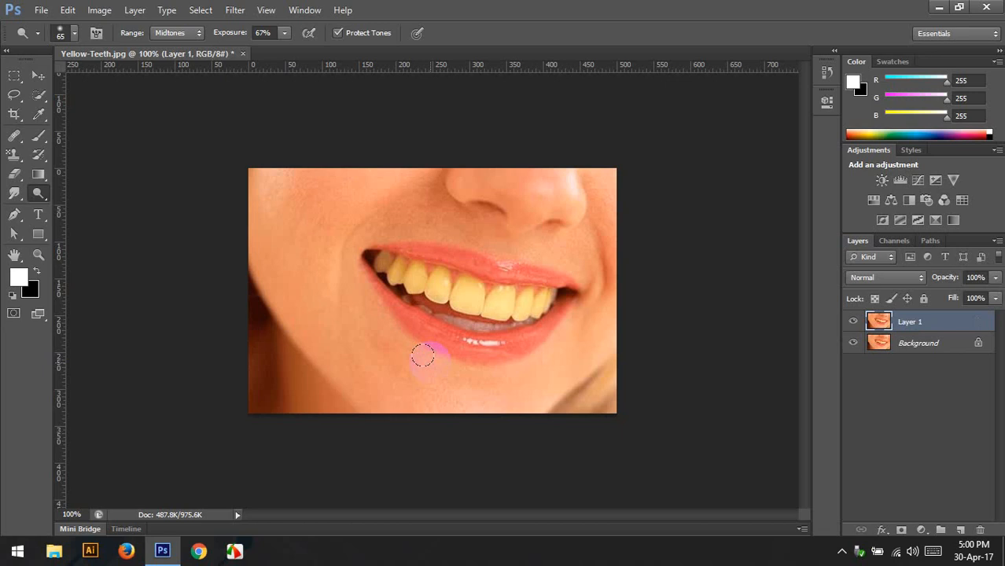
mouse_move(422, 356)
left_mouse_down()
mouse_move(450, 367)
mouse_move(457, 349)
mouse_move(454, 359)
left_mouse_up()
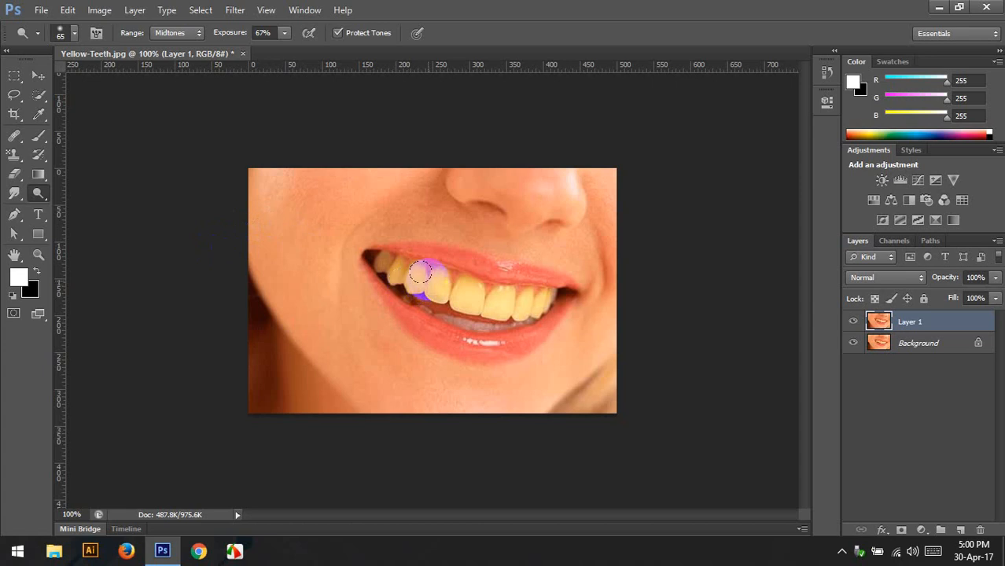
mouse_move(421, 275)
left_mouse_down()
mouse_move(471, 294)
mouse_move(413, 291)
mouse_move(416, 281)
mouse_move(390, 268)
mouse_move(452, 298)
mouse_move(530, 293)
mouse_move(483, 296)
mouse_move(383, 270)
mouse_move(392, 262)
mouse_move(490, 294)
mouse_move(546, 297)
mouse_move(450, 321)
mouse_move(402, 294)
mouse_move(364, 252)
mouse_move(538, 298)
left_mouse_up()
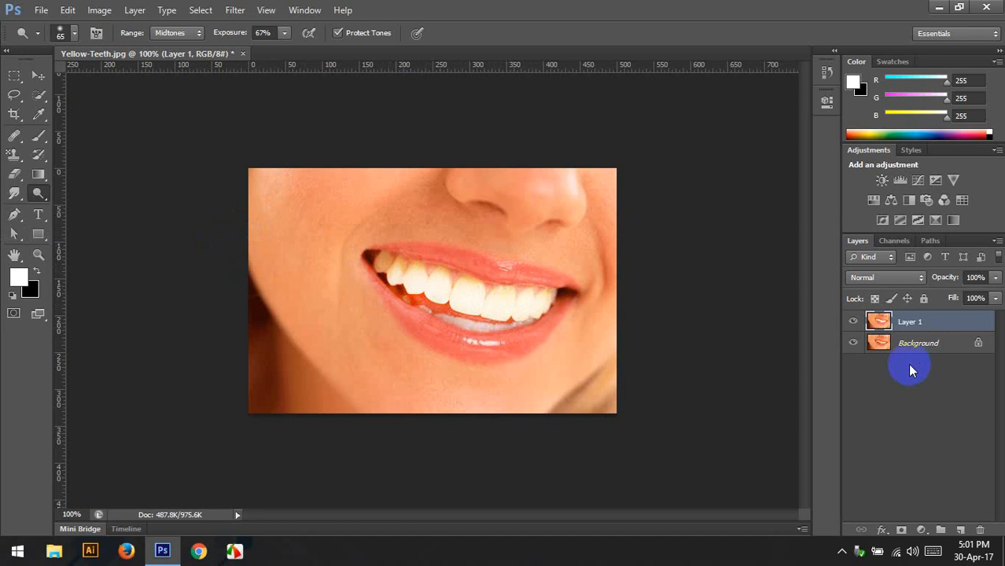
left_click(853, 322)
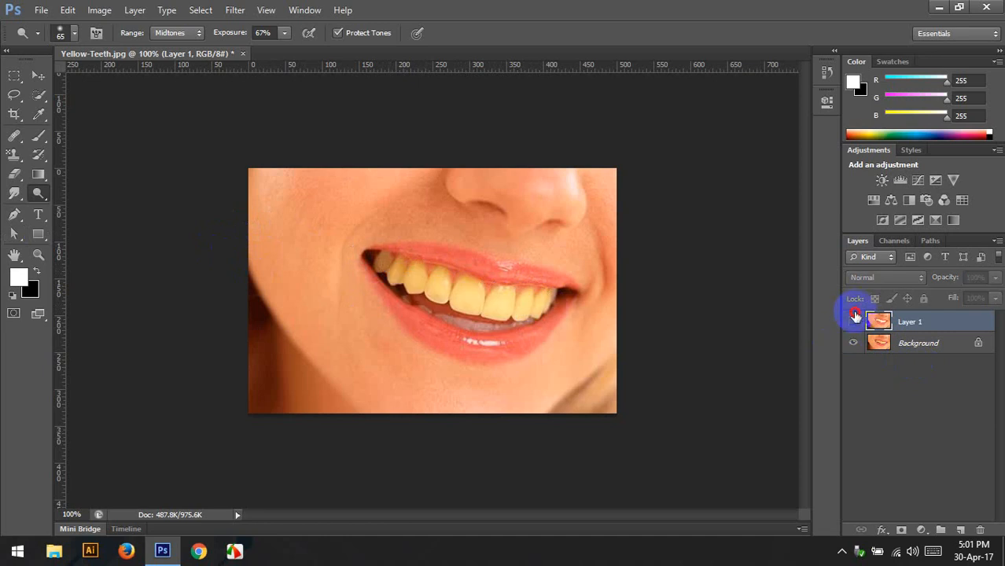
left_click(853, 321)
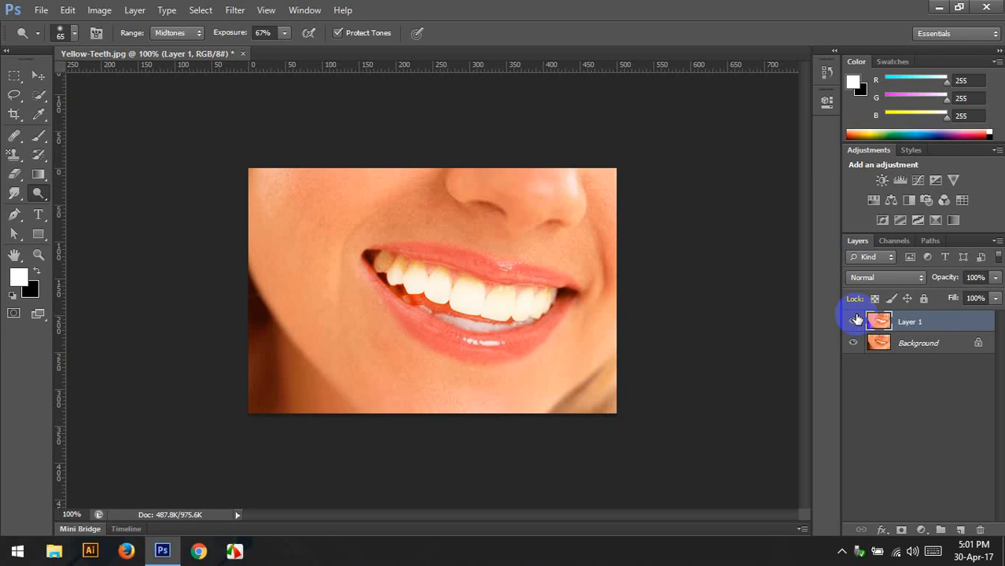
- Open the boy-with-facial-acne image from the Class 4 folder
left_click(41, 10)
left_click(57, 40)
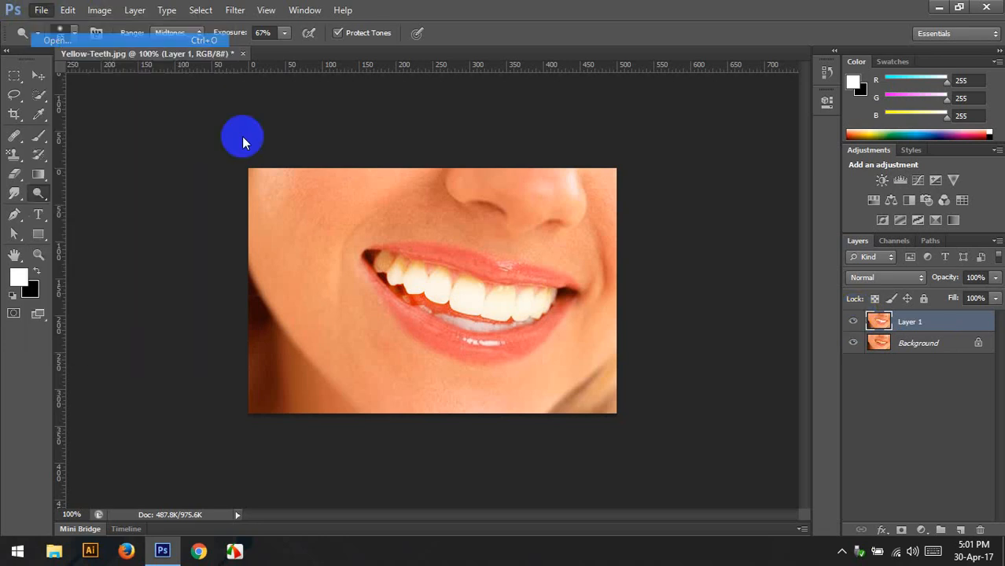
left_click(641, 149)
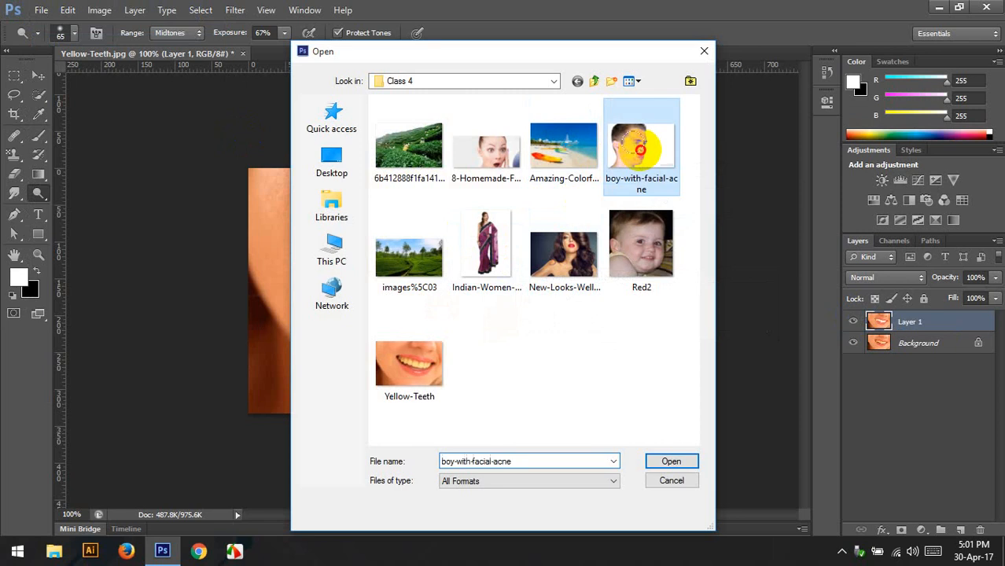
double_click(637, 150)
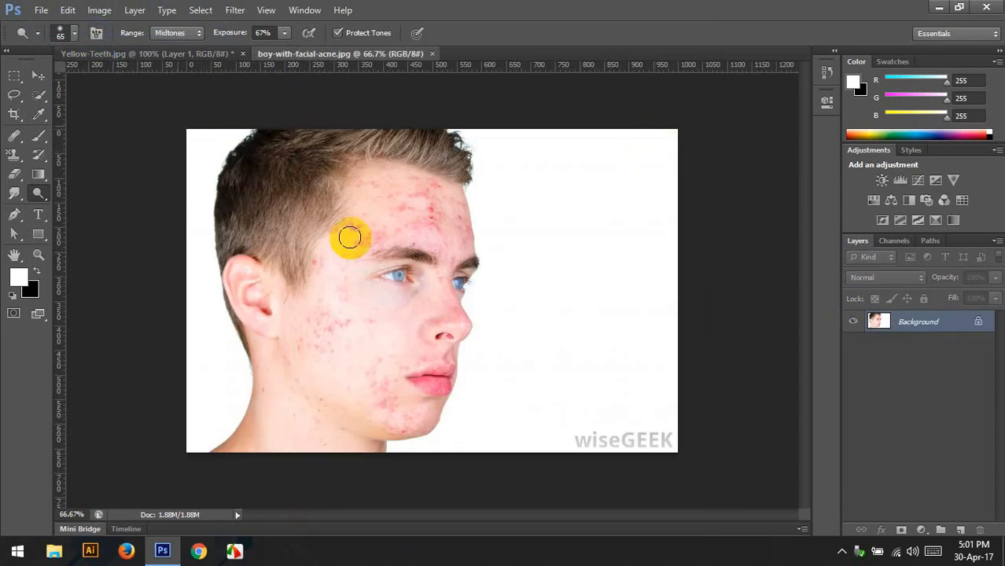
- Enlarge the Dodge Tool brush to 300 px, lighten the boy's face at 67% exposure, and undo the last strokes
key("bracketright")
key("bracketright")
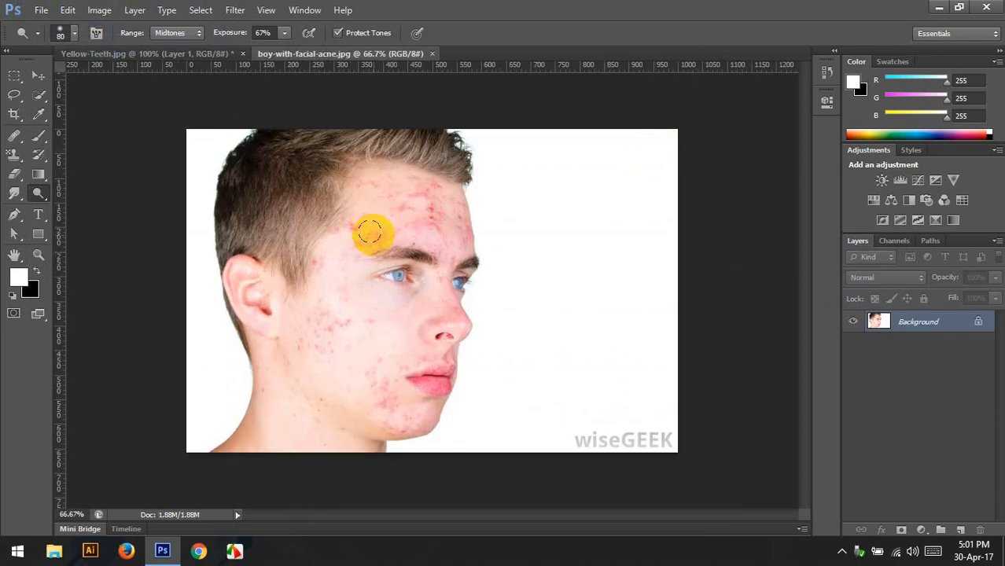
key("bracketright")
key("bracketright")
key("bracketright")
key("bracketright")
key("bracketright")
key("bracketright")
key("bracketright")
key("bracketright")
key("bracketright")
key("bracketright")
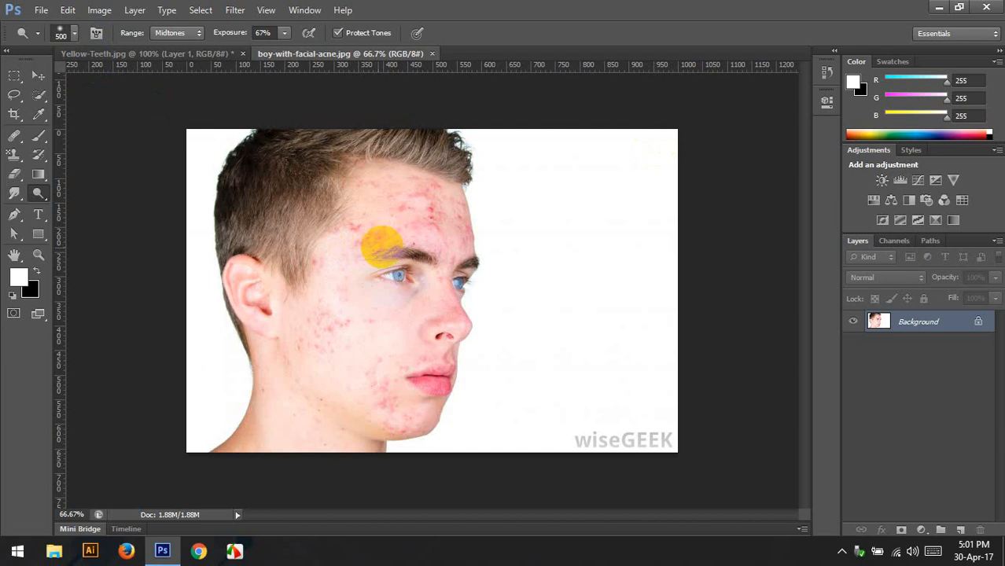
key("bracketleft")
key("bracketleft")
mouse_move(382, 245)
left_mouse_down()
mouse_move(400, 224)
mouse_move(451, 208)
mouse_move(381, 274)
mouse_move(373, 339)
mouse_move(337, 320)
mouse_move(344, 338)
mouse_move(363, 321)
left_mouse_up()
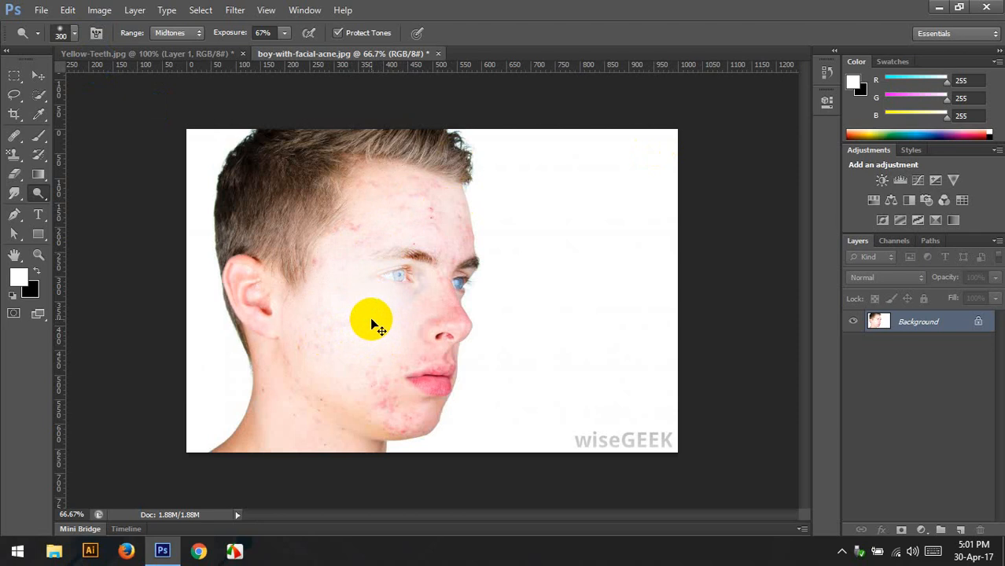
key("ctrl+alt+z")
key("ctrl+alt+z")
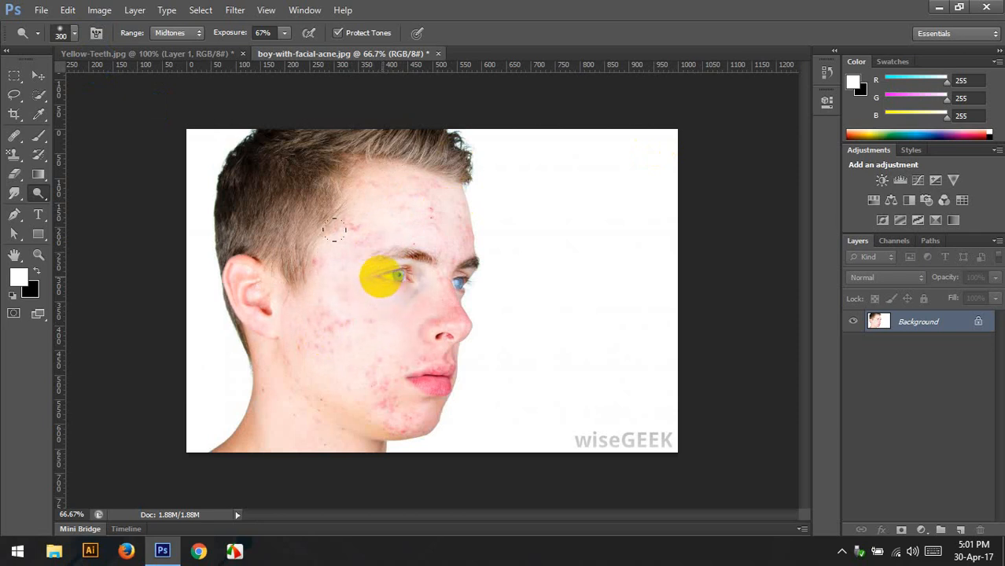
- Try darkening the boy's cheek and the area around the eye with the 300 px brush in burn mode
mouse_move(378, 329)
left_mouse_down()
mouse_move(371, 316)
mouse_move(428, 216)
mouse_move(418, 287)
mouse_move(354, 352)
mouse_move(327, 291)
mouse_move(408, 202)
mouse_move(433, 206)
mouse_move(395, 314)
mouse_move(356, 380)
left_mouse_up()
left_click_drag(309, 331, 288, 328)
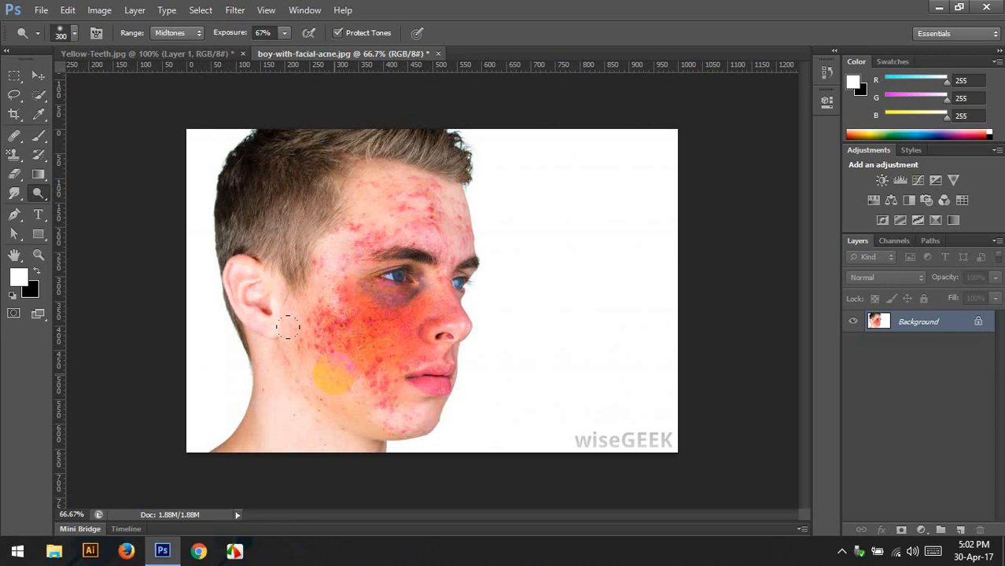
mouse_move(334, 373)
left_mouse_down()
mouse_move(368, 381)
mouse_move(409, 315)
mouse_move(378, 217)
mouse_move(354, 281)
mouse_move(350, 342)
mouse_move(414, 298)
mouse_move(423, 253)
left_mouse_up()
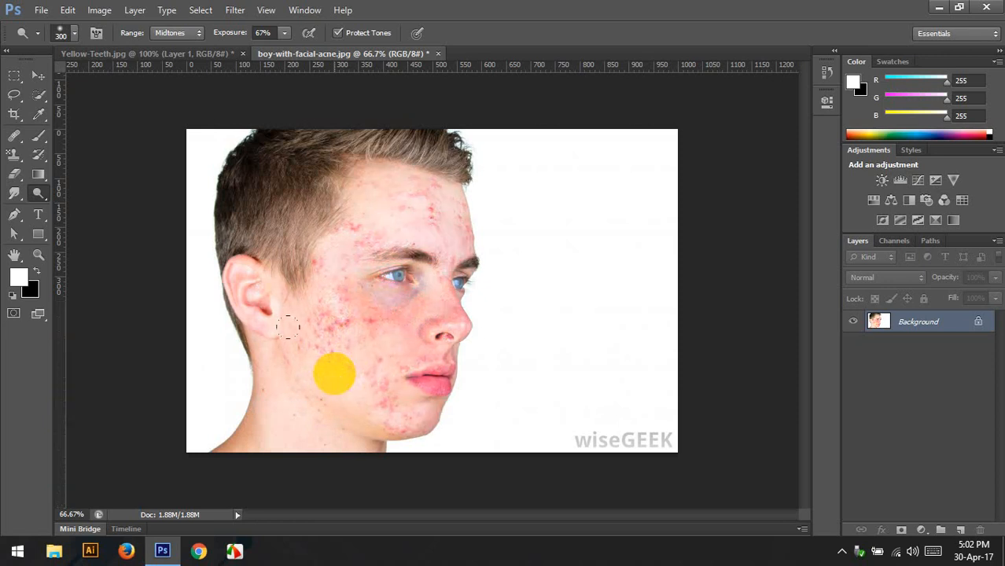
- Reduce the brush size to 175 px and darken the hair on the side of the boy's head
key("bracketleft")
key("bracketleft")
key("bracketleft")
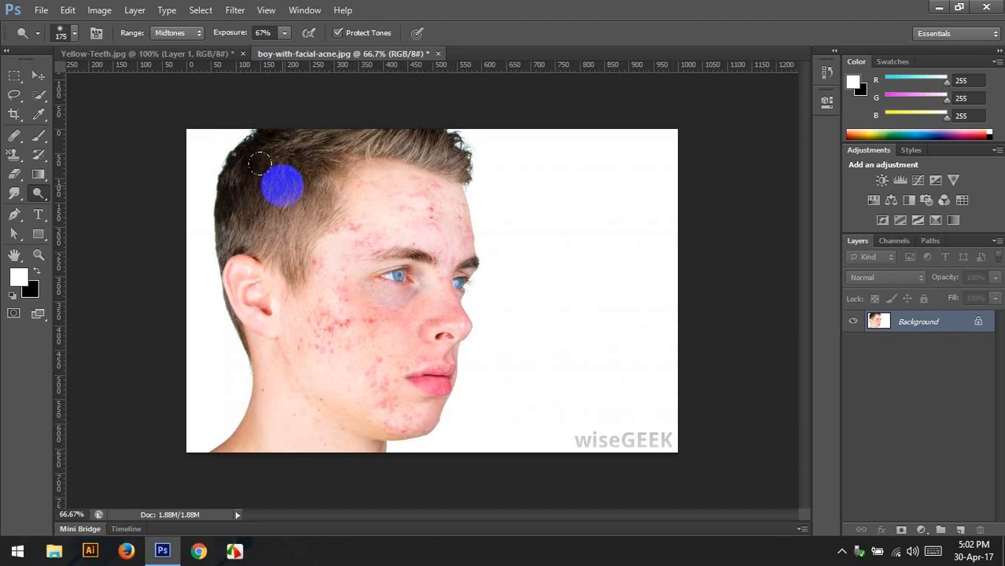
mouse_move(295, 189)
left_mouse_down()
mouse_move(287, 208)
mouse_move(274, 191)
mouse_move(281, 218)
mouse_move(330, 145)
mouse_move(413, 115)
mouse_move(449, 139)
mouse_move(381, 144)
mouse_move(290, 208)
left_mouse_up()
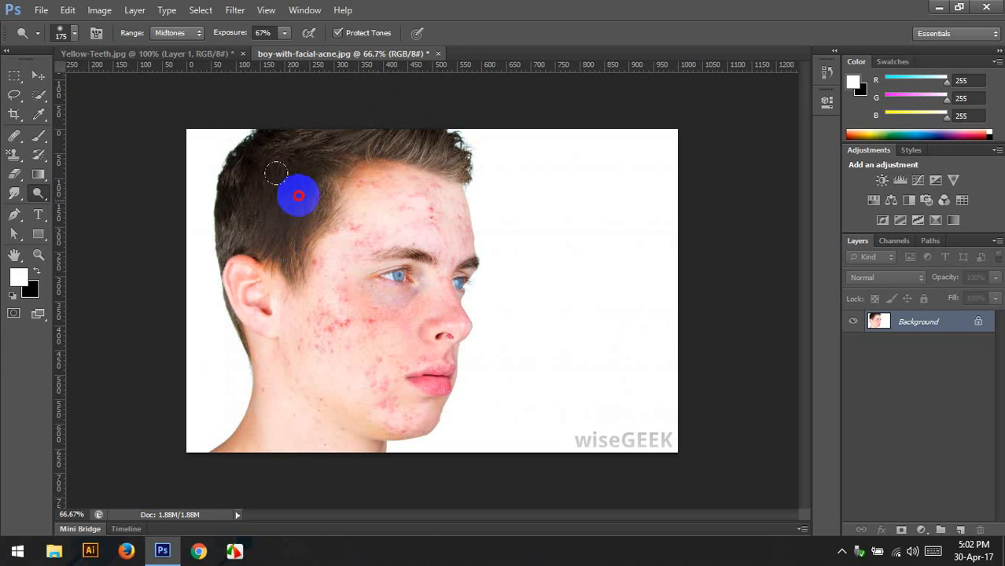
- Reduce the brush size to 60 px and darken both of the boy's eyebrows
key("bracketleft")
key("bracketleft")
key("bracketleft")
key("bracketleft")
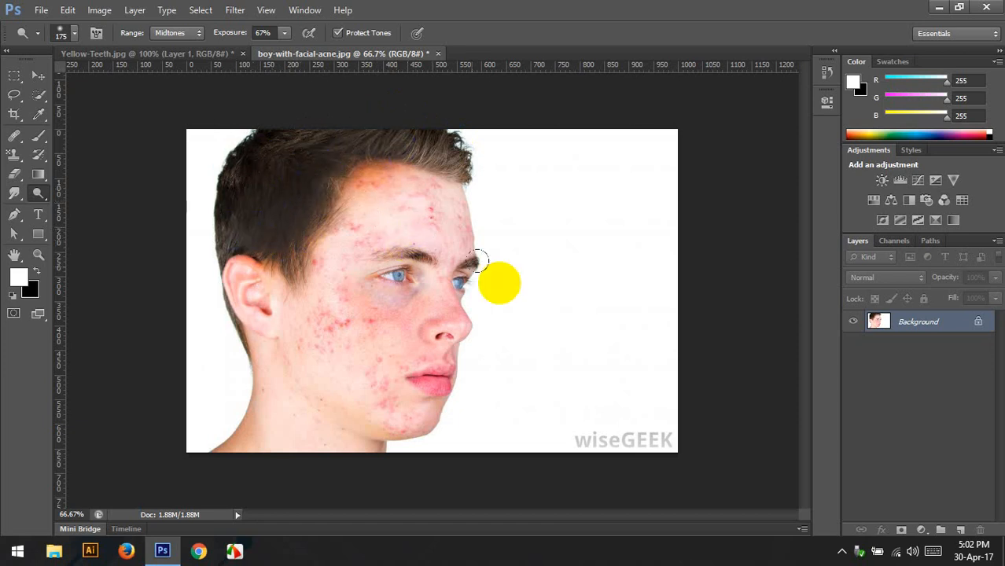
key("bracketleft")
key("bracketleft")
key("bracketleft")
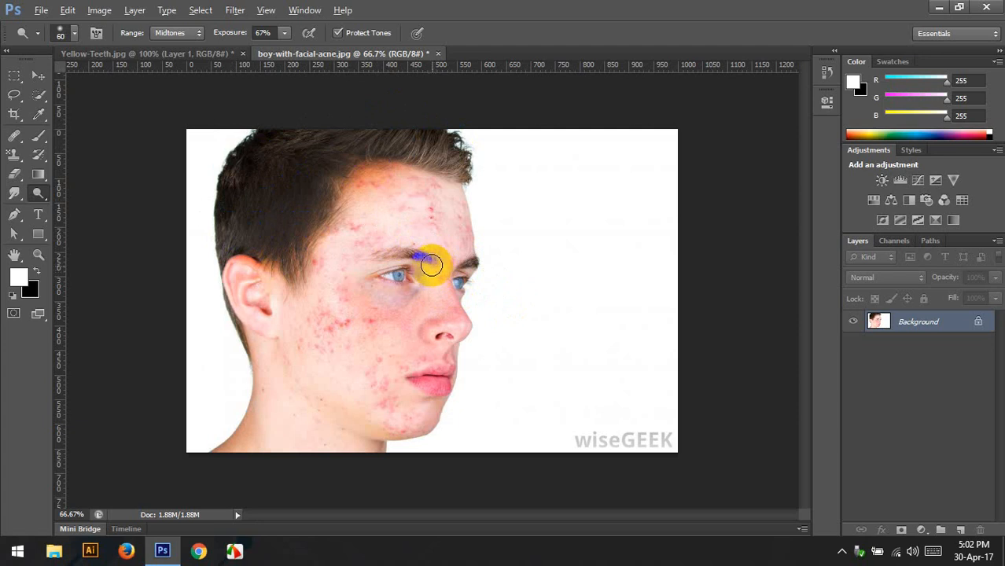
mouse_move(425, 272)
left_mouse_down()
mouse_move(386, 255)
mouse_move(424, 252)
mouse_move(386, 251)
mouse_move(397, 238)
mouse_move(475, 260)
left_mouse_up()
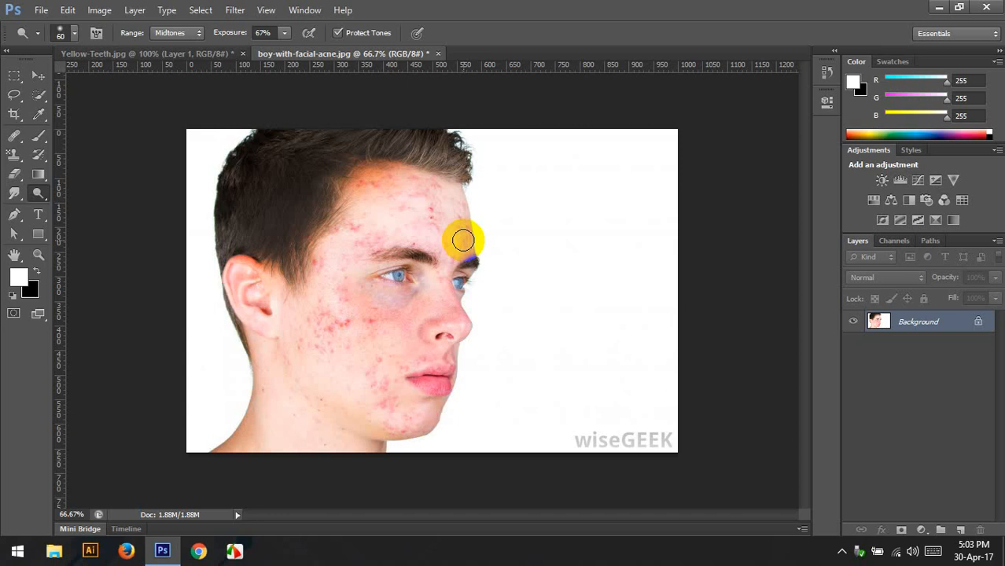
left_click(47, 206)
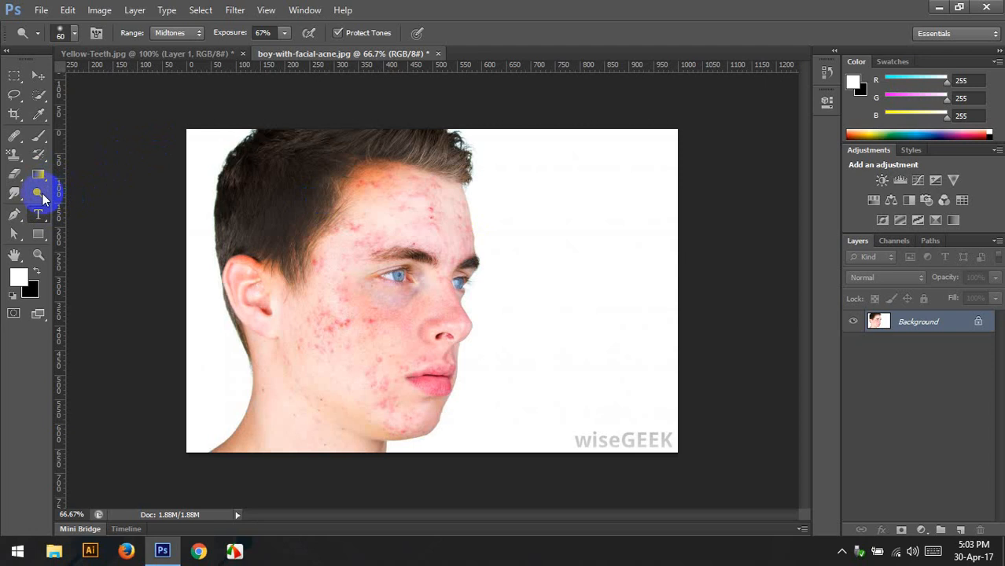
left_click(40, 195)
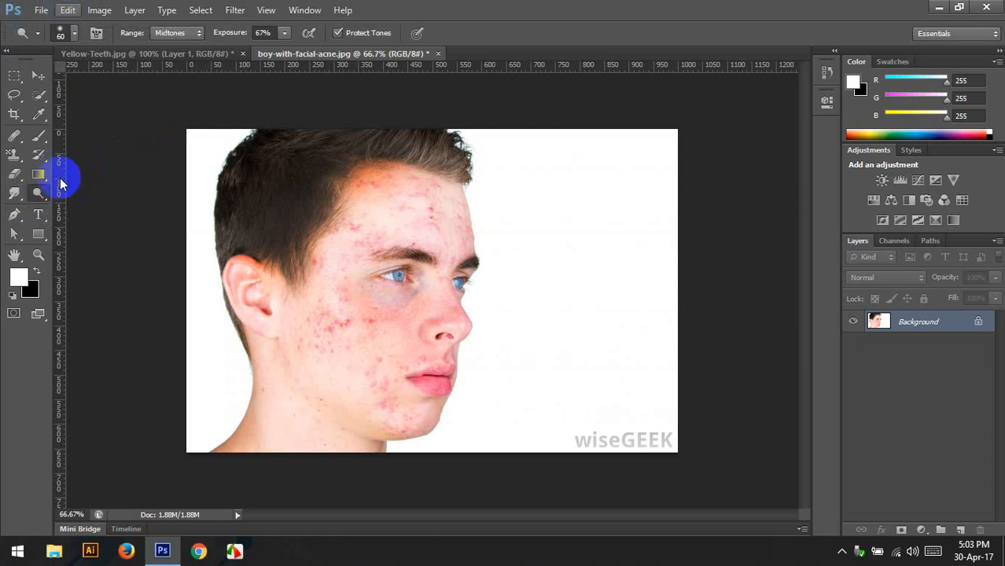
right_click(40, 192)
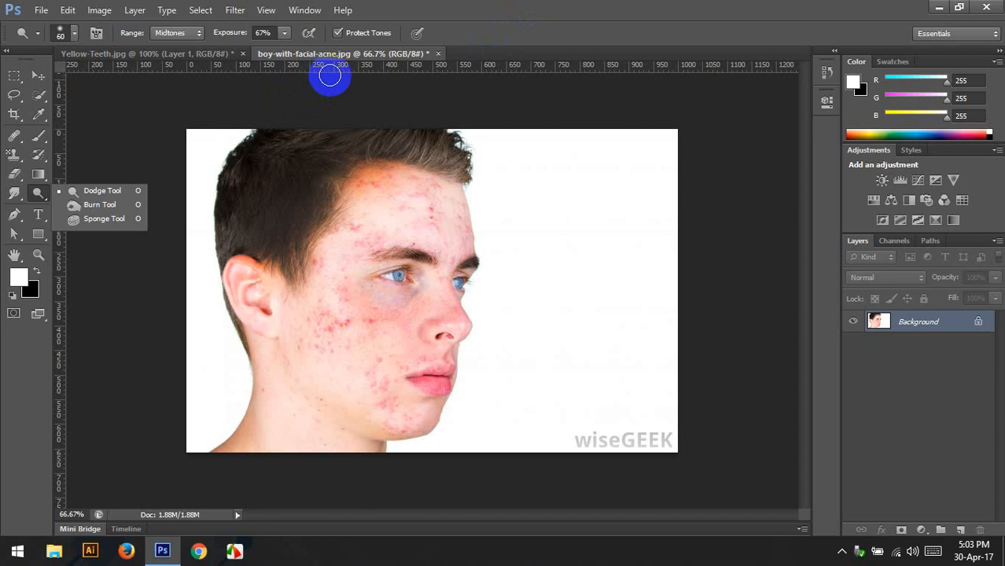
- Close the boy and Yellow-Teeth images without saving, and open the Indian-Women sari image from the Class 4 folder
left_click(438, 54)
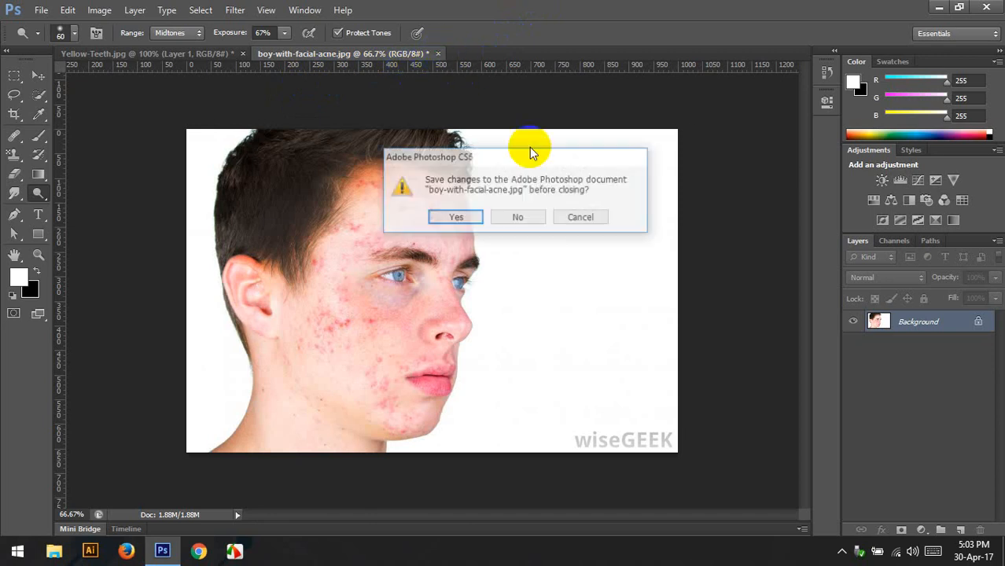
left_click(523, 218)
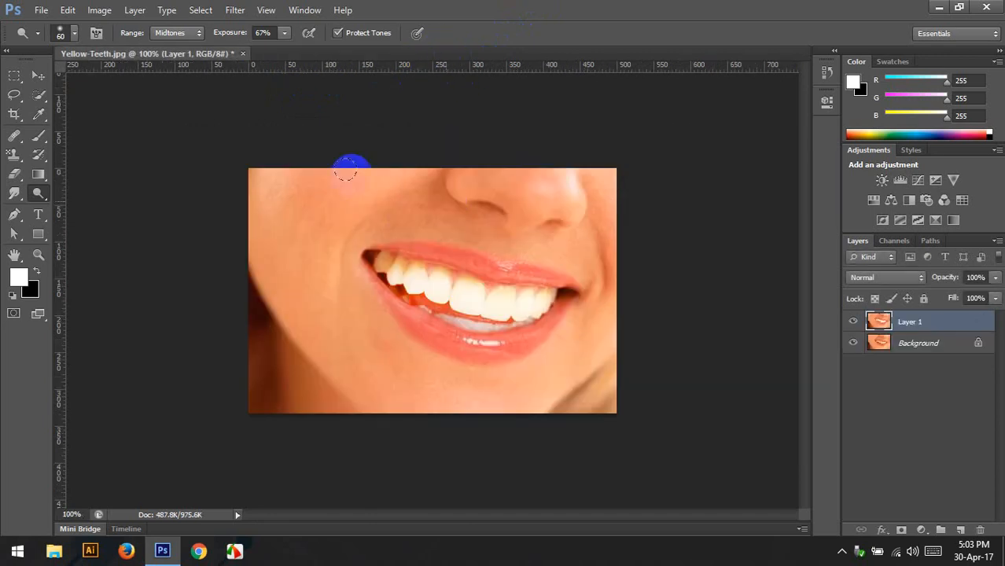
left_click(242, 54)
left_click(519, 217)
double_click(173, 163)
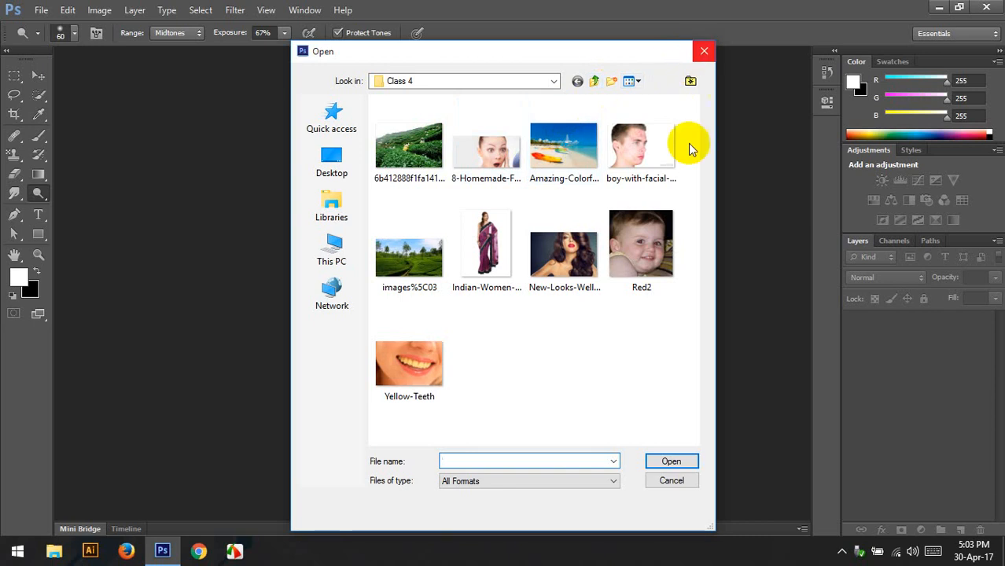
double_click(482, 273)
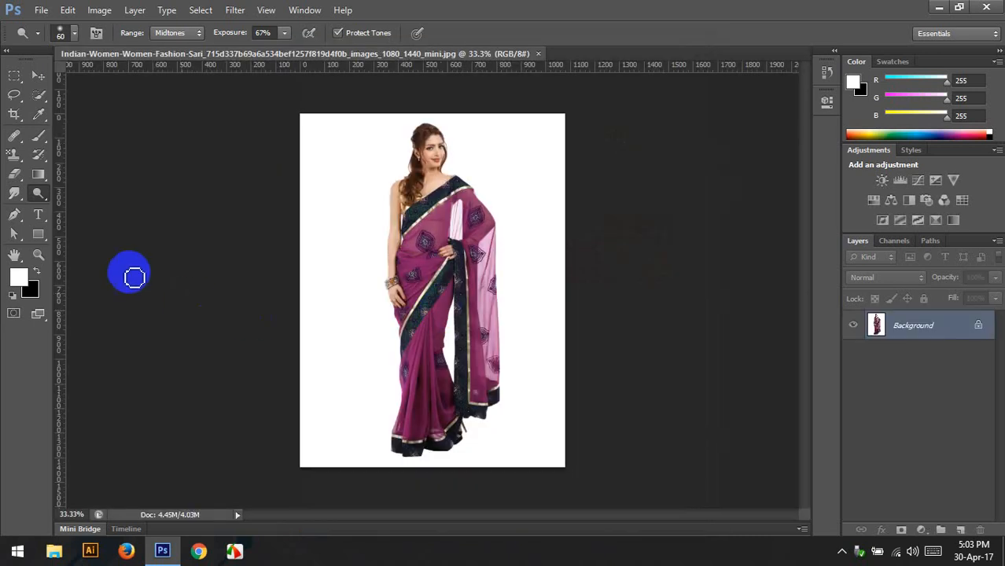
- Switch to the Sponge Tool and duplicate the Background layer of the sari image
right_click(40, 194)
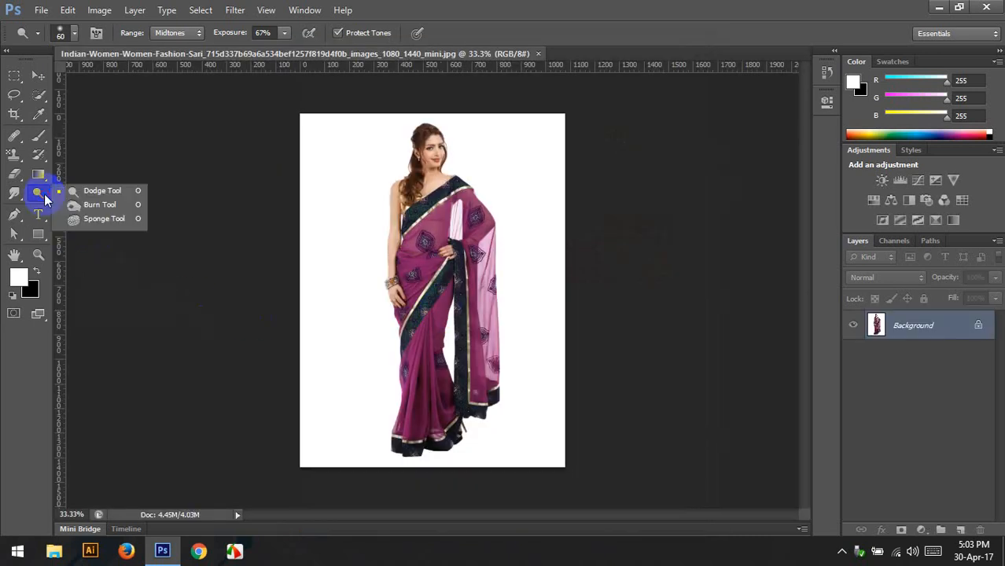
left_click(111, 206)
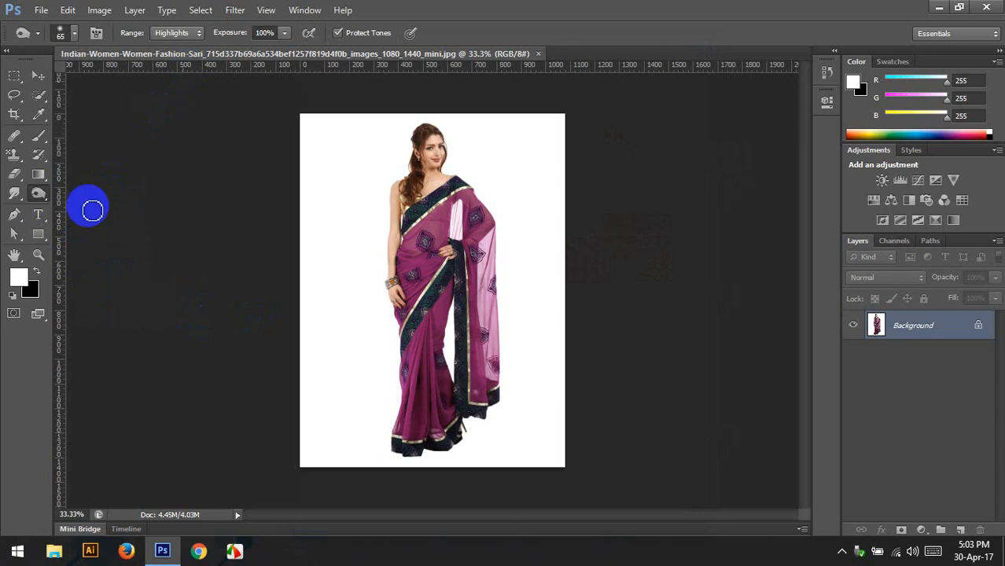
right_click(40, 193)
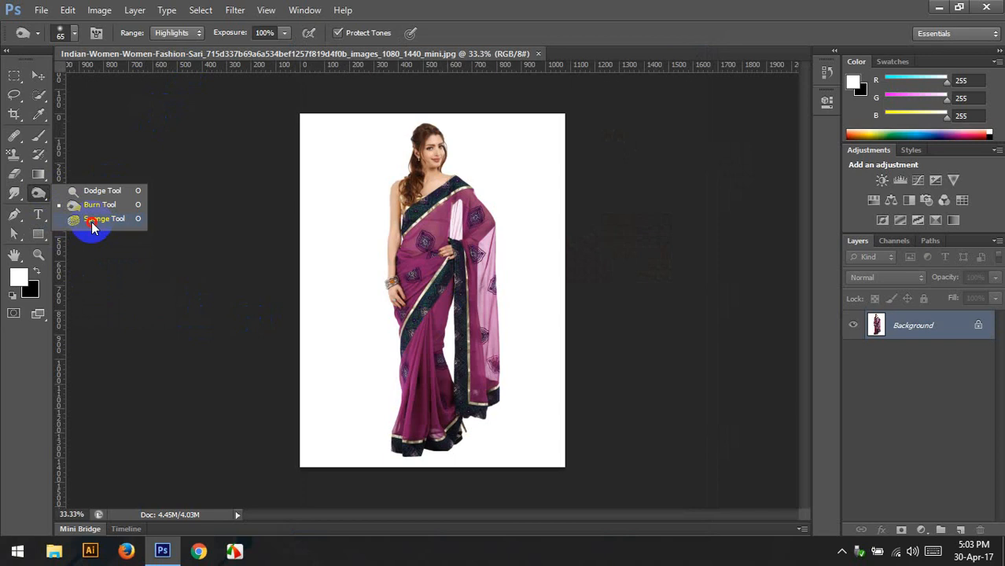
left_click(92, 222)
key("ctrl+j")
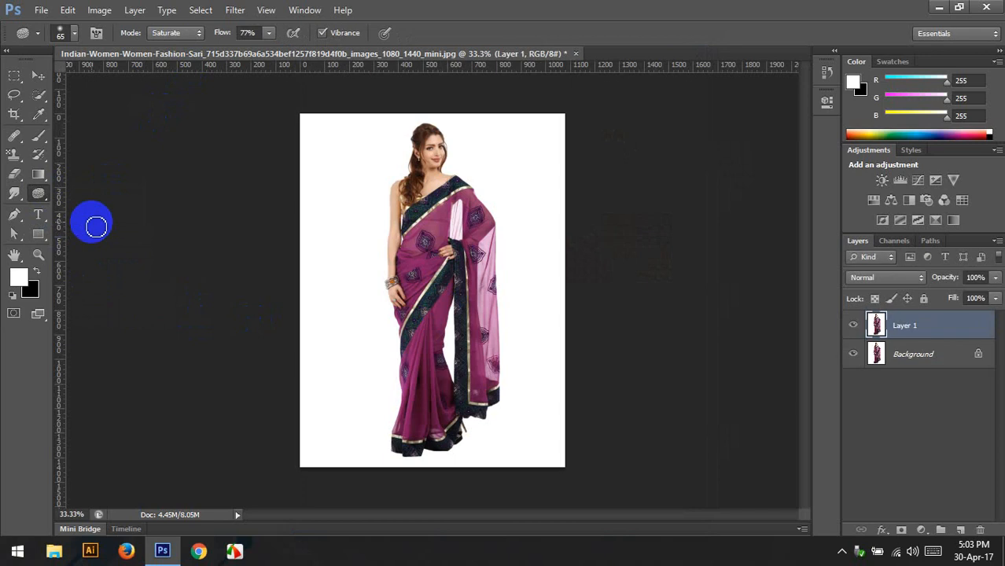
- Set the Sponge Tool to Desaturate mode with 100% flow and brush over the sari at the waist
left_click(178, 35)
left_click(440, 7)
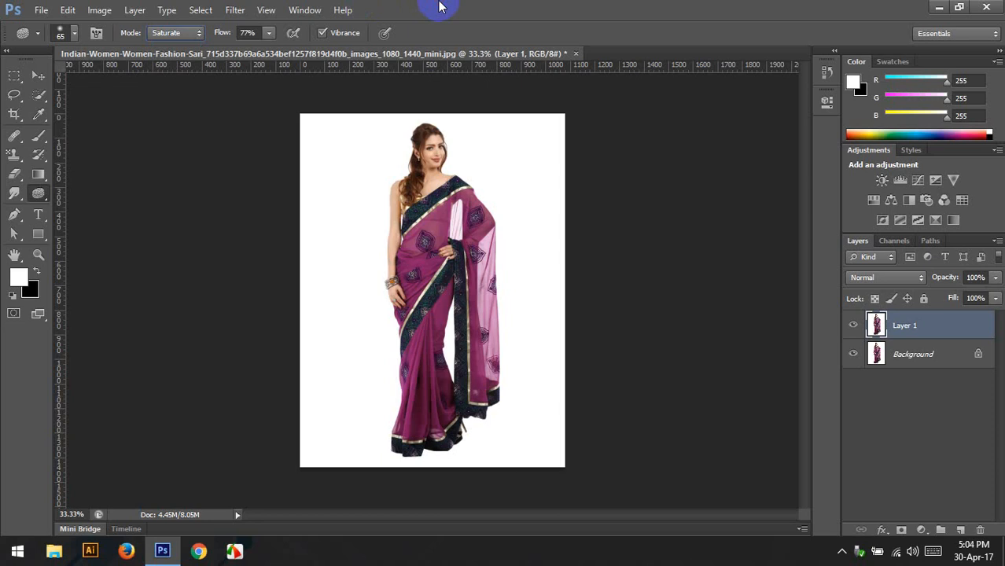
left_click(181, 36)
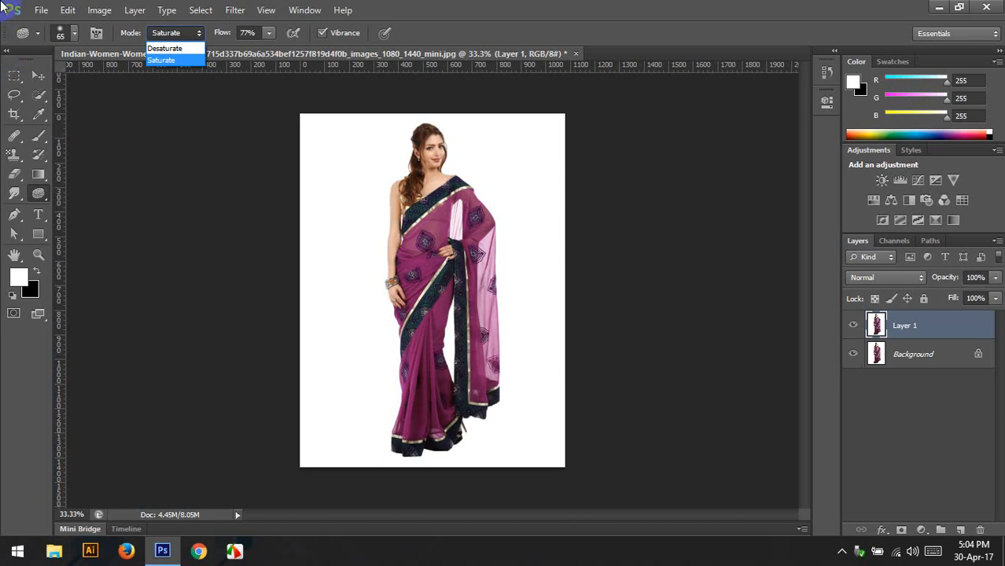
left_click(166, 49)
left_click(276, 36)
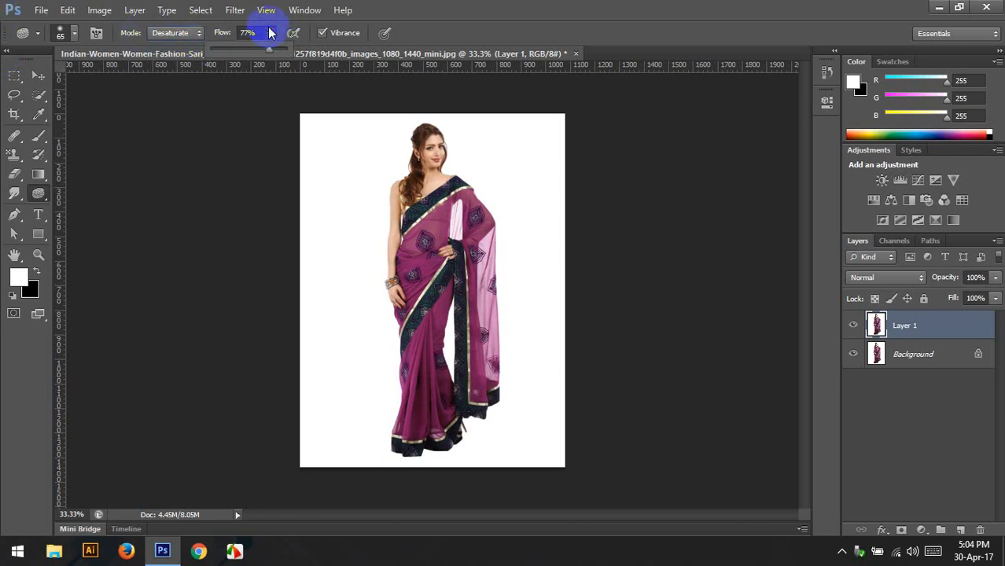
left_click_drag(274, 53, 307, 45)
left_click_drag(435, 263, 445, 276)
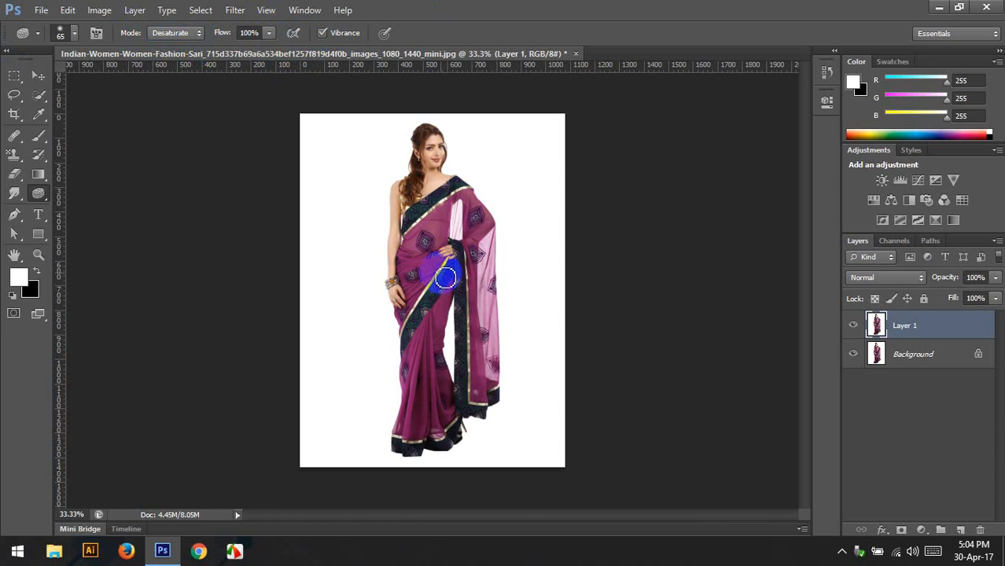
- Enlarge the sponge brush to 600 px and desaturate the sari from the waist down to the hem
key("ctrl+plus")
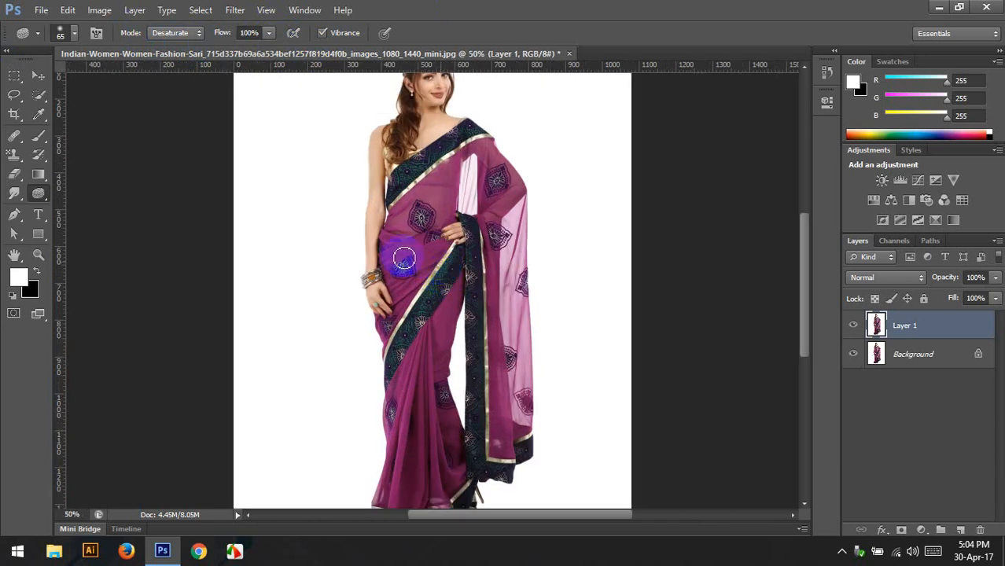
key("bracketright")
key("bracketright")
key("bracketright")
key("bracketright")
key("bracketright")
key("bracketright")
key("bracketright")
key("bracketright")
key("bracketright")
key("bracketright")
key("bracketright")
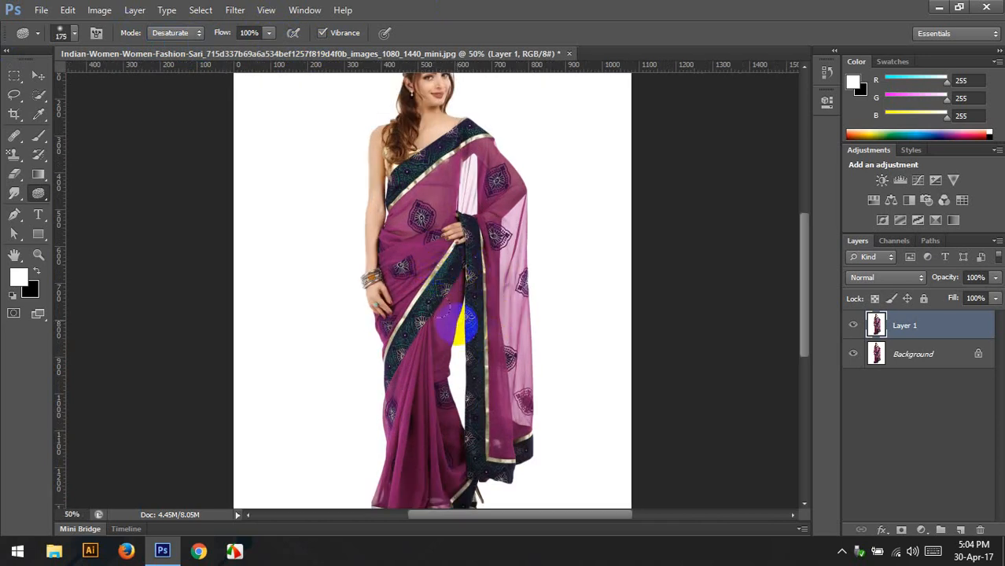
key("bracketright")
key("bracketright")
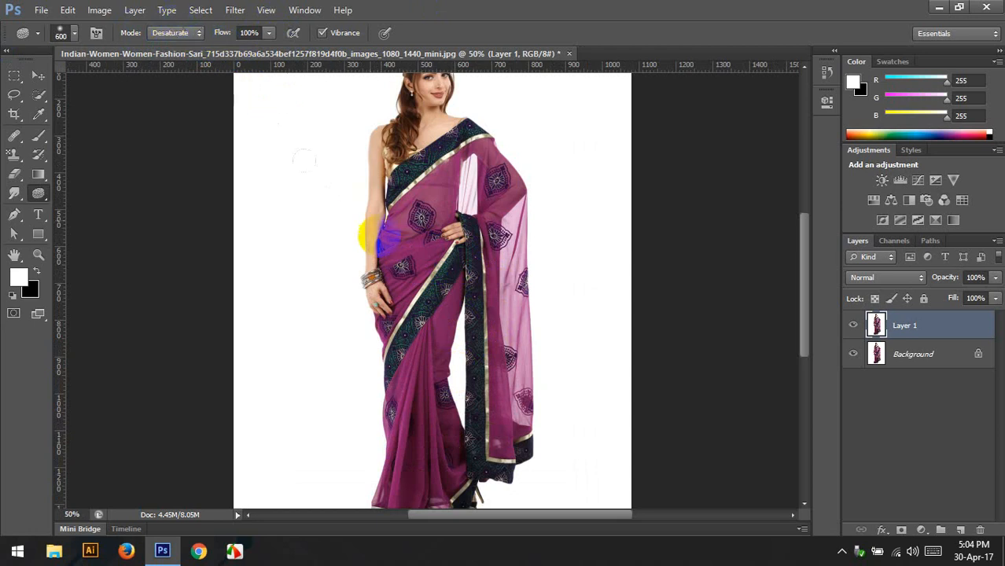
mouse_move(399, 295)
left_mouse_down()
mouse_move(441, 426)
mouse_move(479, 359)
mouse_move(470, 172)
mouse_move(420, 261)
mouse_move(449, 382)
mouse_move(494, 472)
mouse_move(534, 274)
mouse_move(460, 213)
mouse_move(449, 265)
left_mouse_up()
scroll(430, 380, "down", 2)
scroll(430, 379, "down", 2)
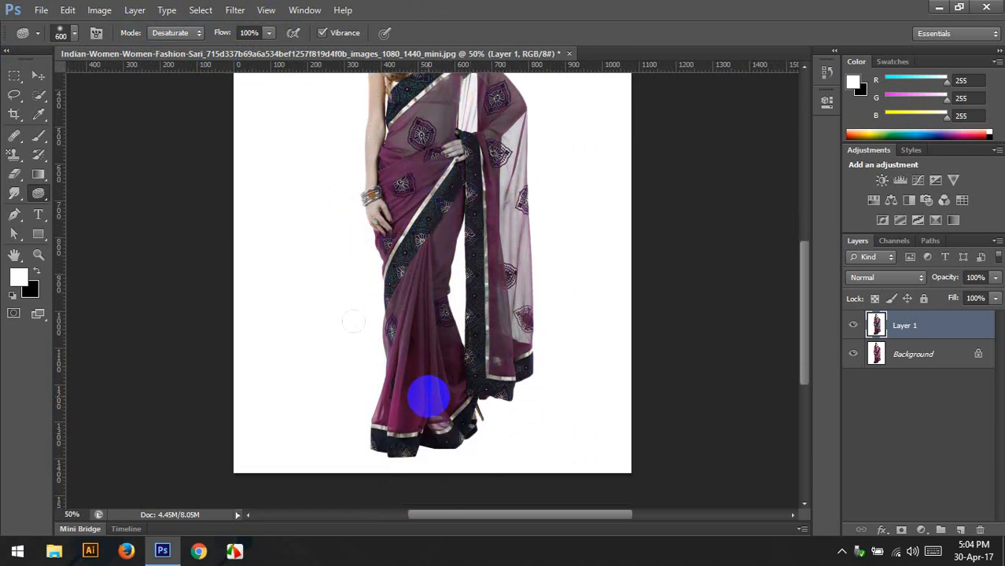
left_click_drag(453, 368, 467, 350)
- Desaturate the woman's face, hair and upper body with the 600 px sponge brush
scroll(479, 342, "up", 5)
scroll(523, 296, "up", 2)
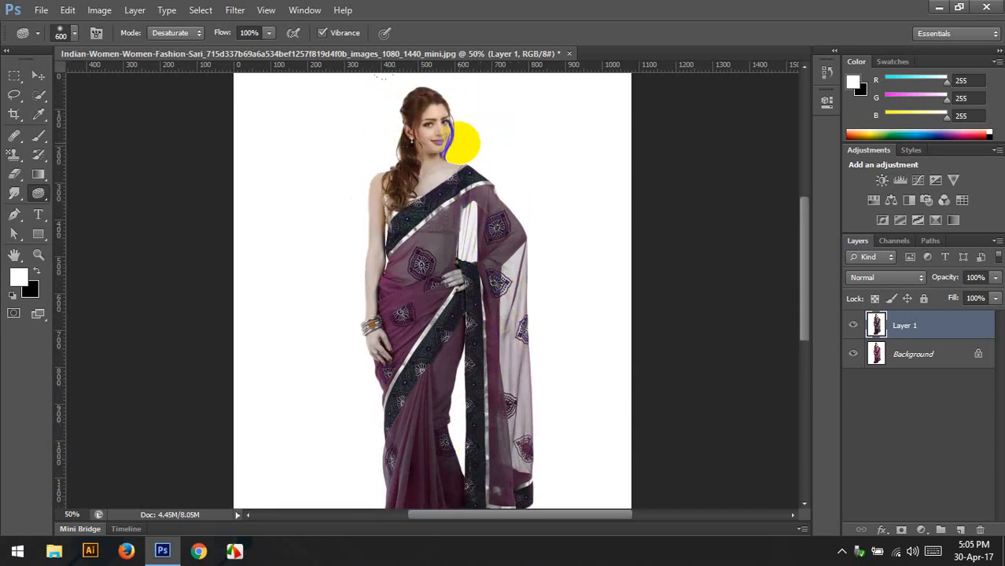
left_click_drag(454, 143, 429, 118)
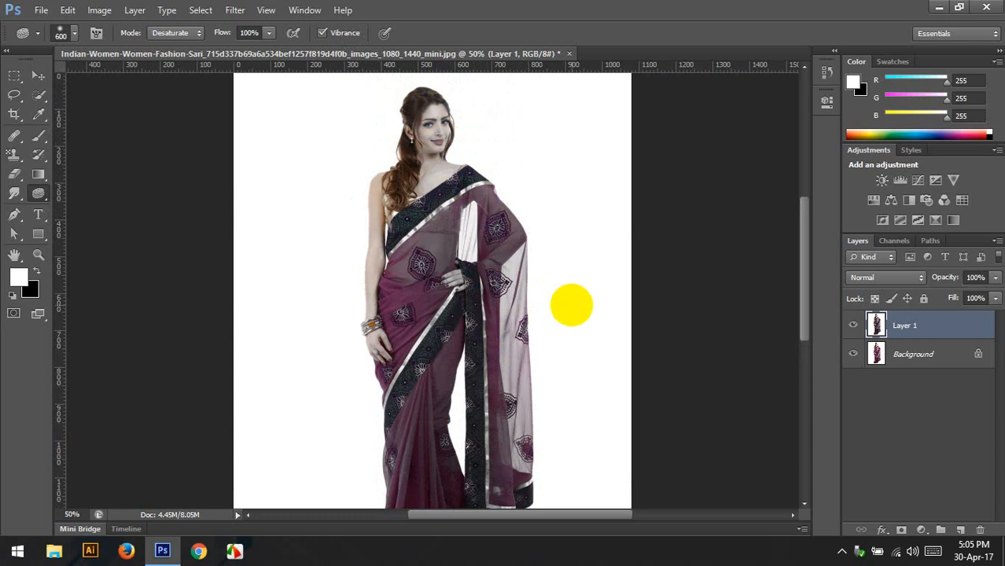
mouse_move(440, 307)
left_mouse_down()
mouse_move(392, 267)
mouse_move(391, 210)
mouse_move(422, 198)
mouse_move(434, 140)
left_mouse_up()
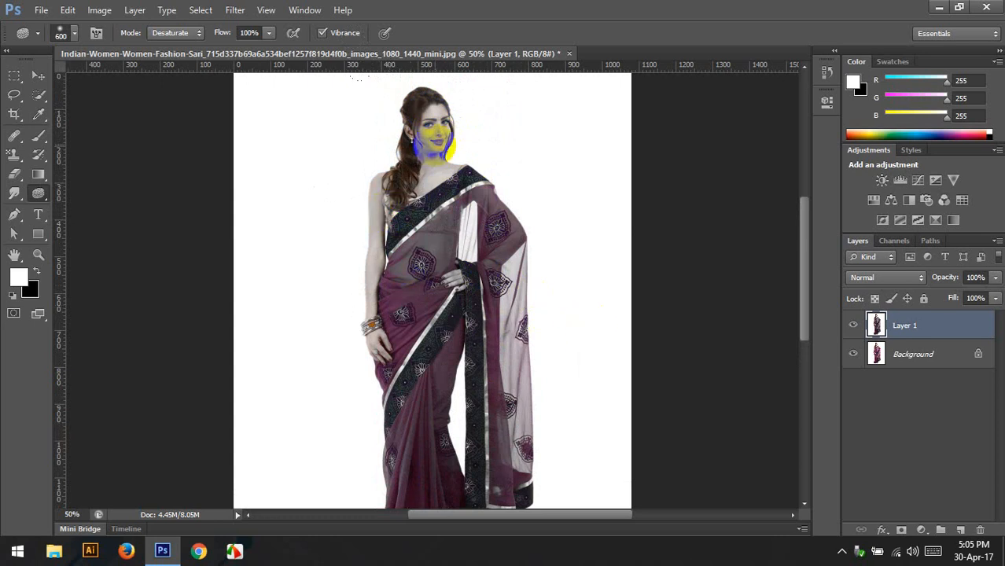
scroll(460, 330, "down", 5)
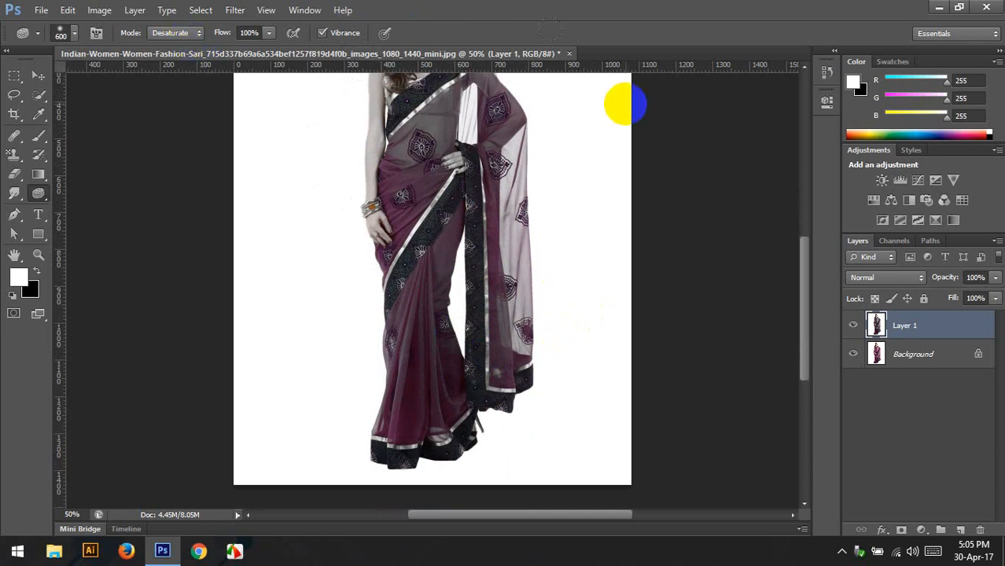
- Replace the desaturated layer with a fresh copy of the Background and set the Sponge Tool to Saturate mode
key("Delete")
key("ctrl+j")
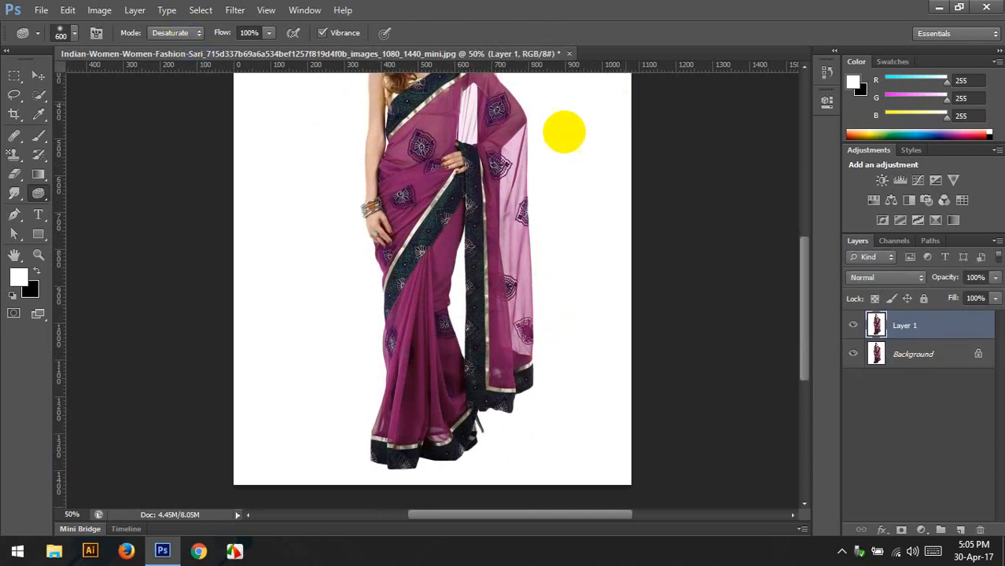
scroll(545, 209, "up", 5)
scroll(446, 140, "up", 1)
left_click(193, 33)
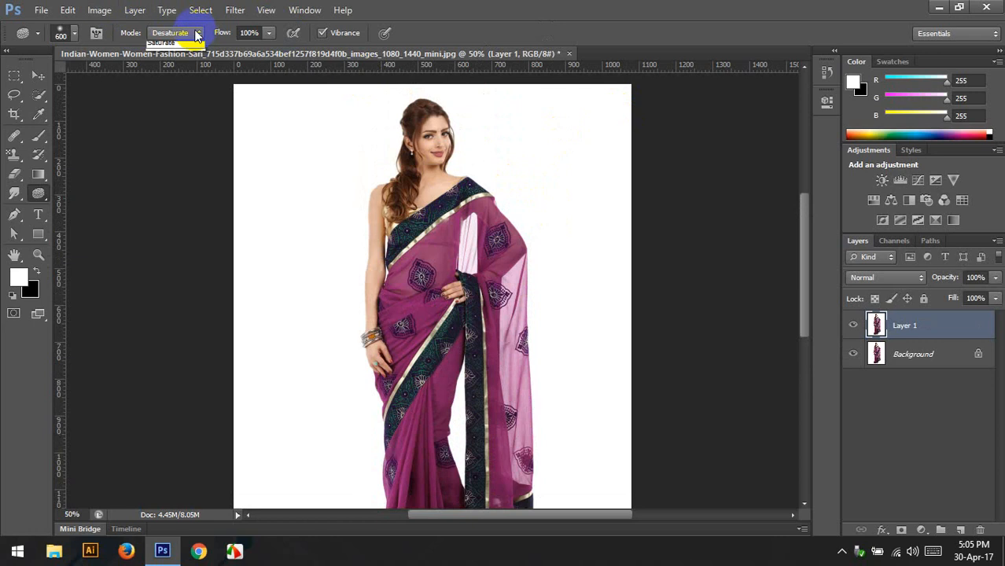
left_click(180, 61)
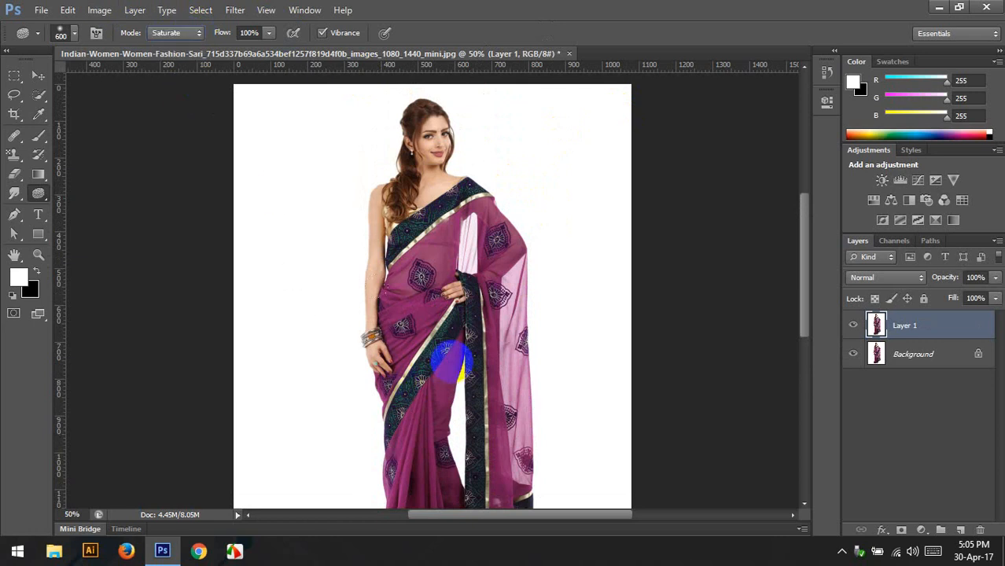
- Saturate the sari's colours from hem to shoulder, along with the woman's face, using the 600 px sponge brush at 100% flow
left_click(593, 167)
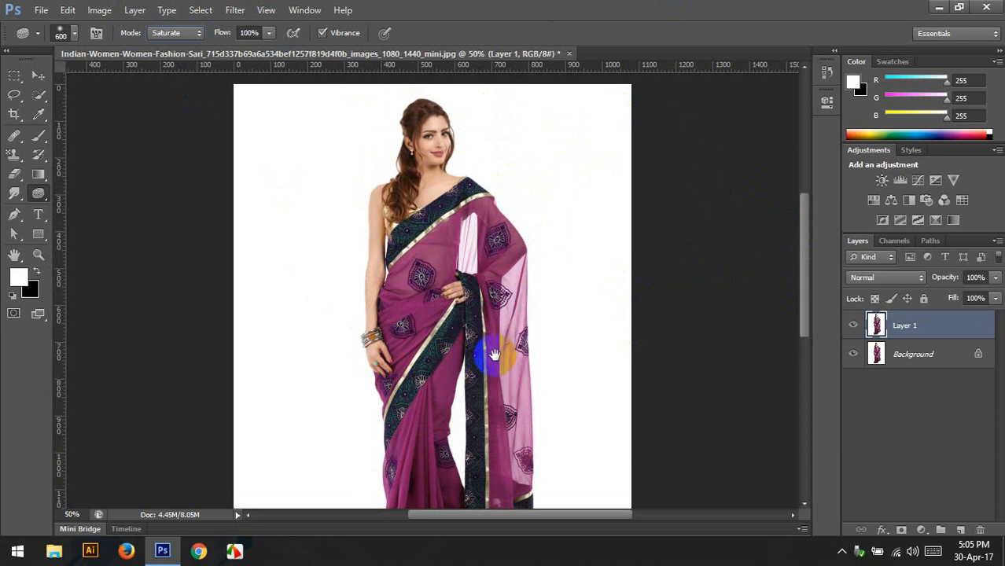
mouse_move(489, 352)
left_mouse_down()
mouse_move(479, 287)
mouse_move(490, 238)
mouse_move(492, 276)
left_mouse_up()
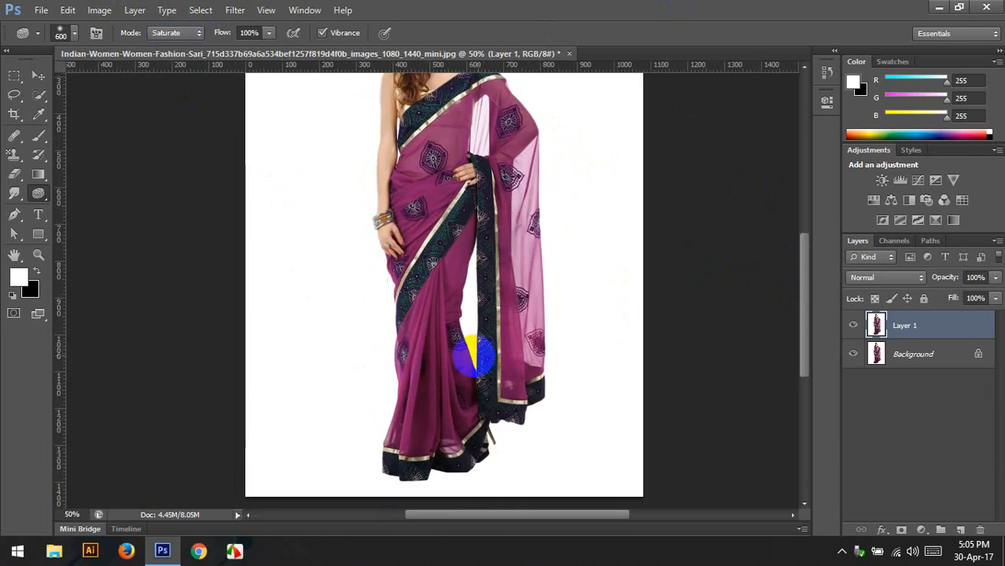
mouse_move(474, 356)
left_mouse_down()
mouse_move(458, 217)
mouse_move(468, 204)
mouse_move(426, 359)
mouse_move(437, 386)
mouse_move(428, 417)
mouse_move(493, 356)
left_mouse_up()
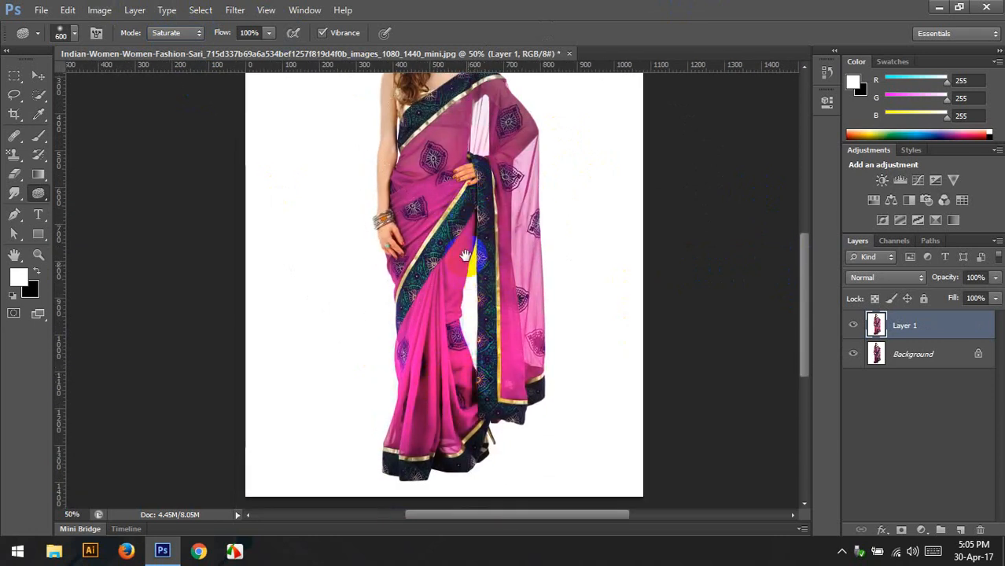
scroll(477, 265, "up", 3)
mouse_move(484, 242)
left_mouse_down()
mouse_move(497, 290)
mouse_move(492, 361)
left_mouse_up()
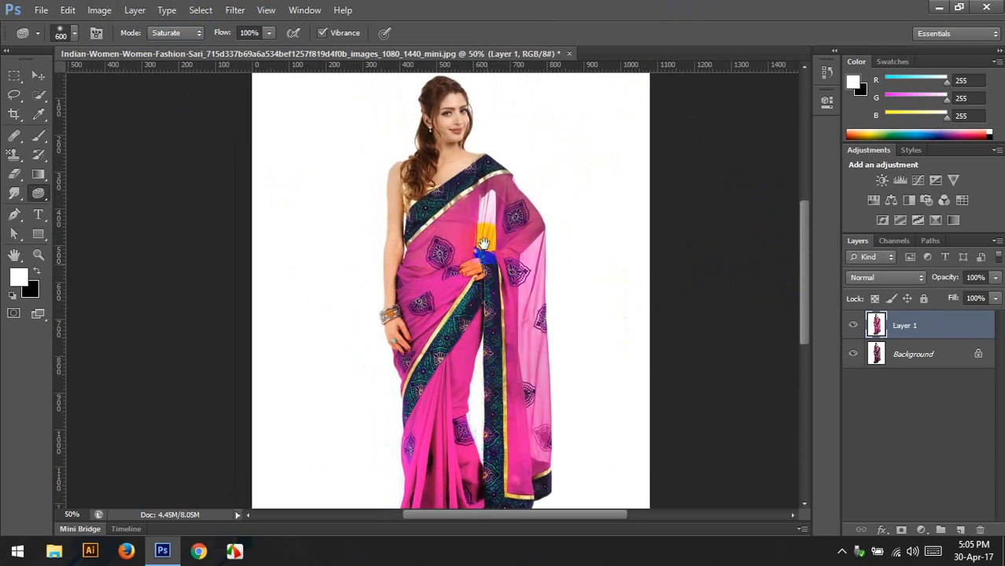
left_click_drag(472, 181, 478, 255)
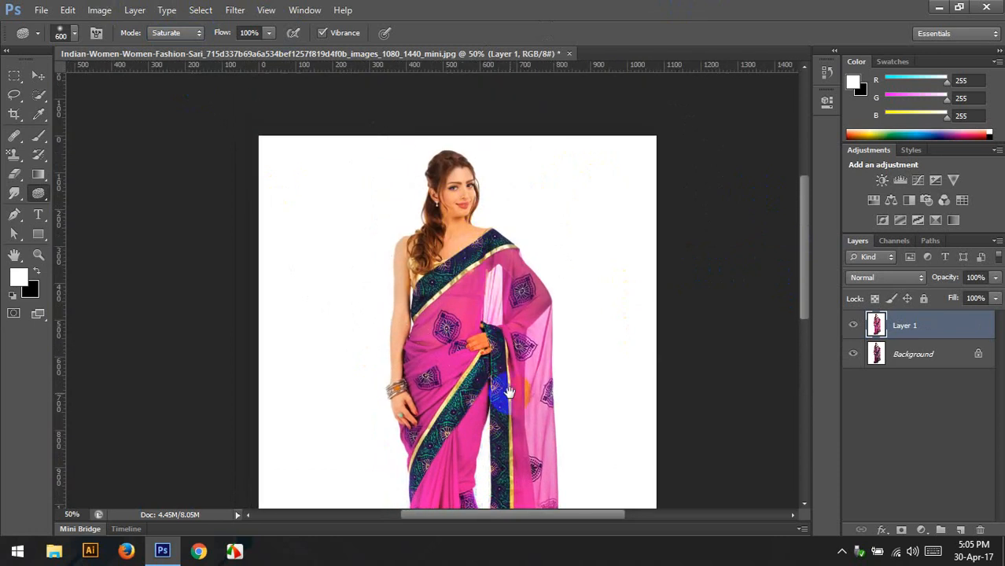
left_click_drag(506, 393, 511, 260)
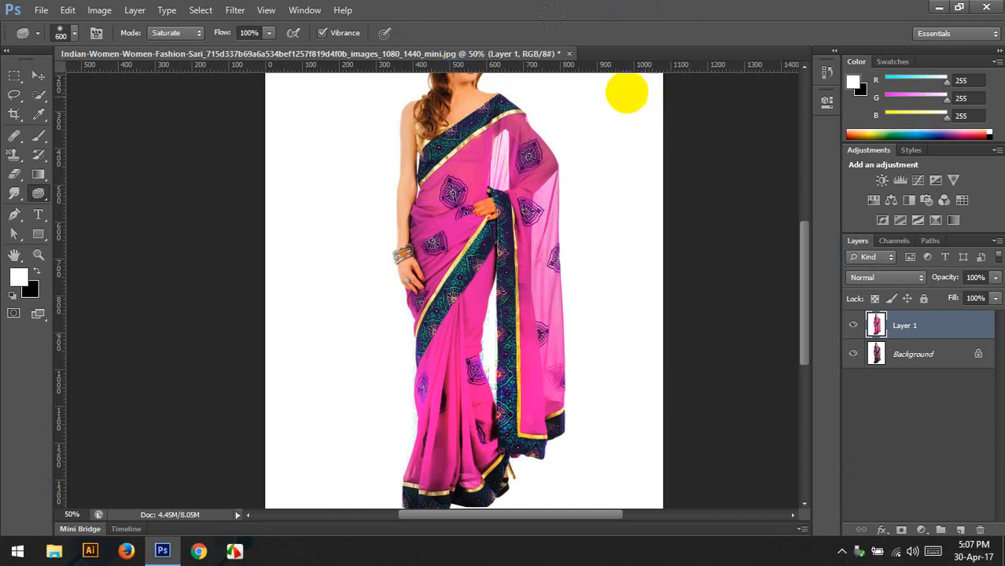
- Close the sari photo without saving and create a new blank white document
left_click(569, 51)
left_click(521, 222)
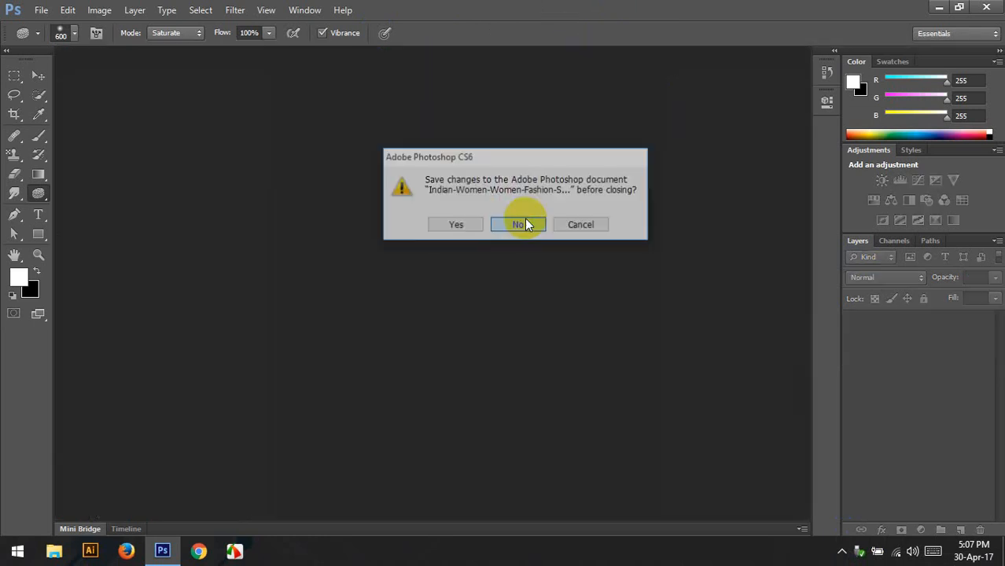
left_click(45, 11)
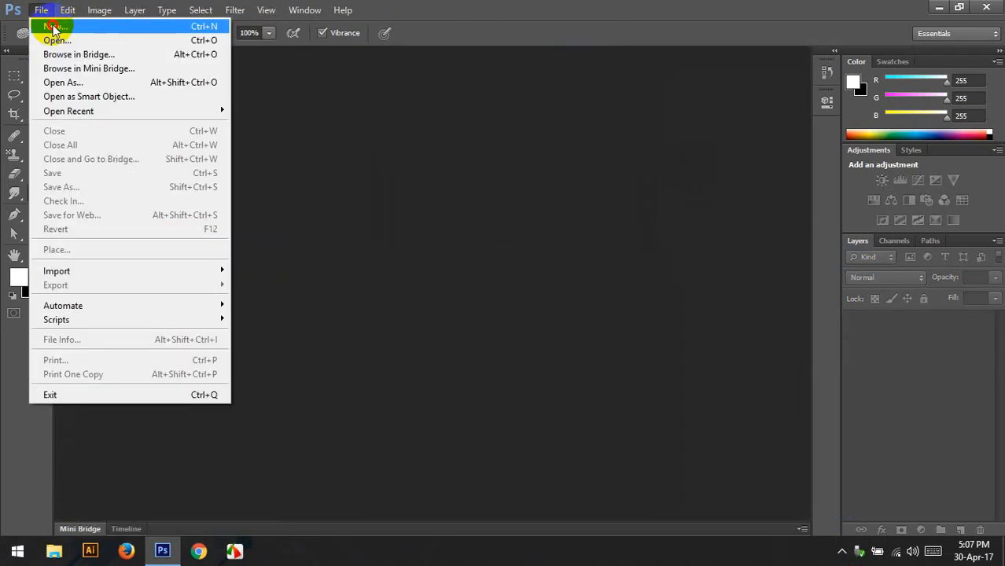
left_click(54, 28)
left_click(589, 130)
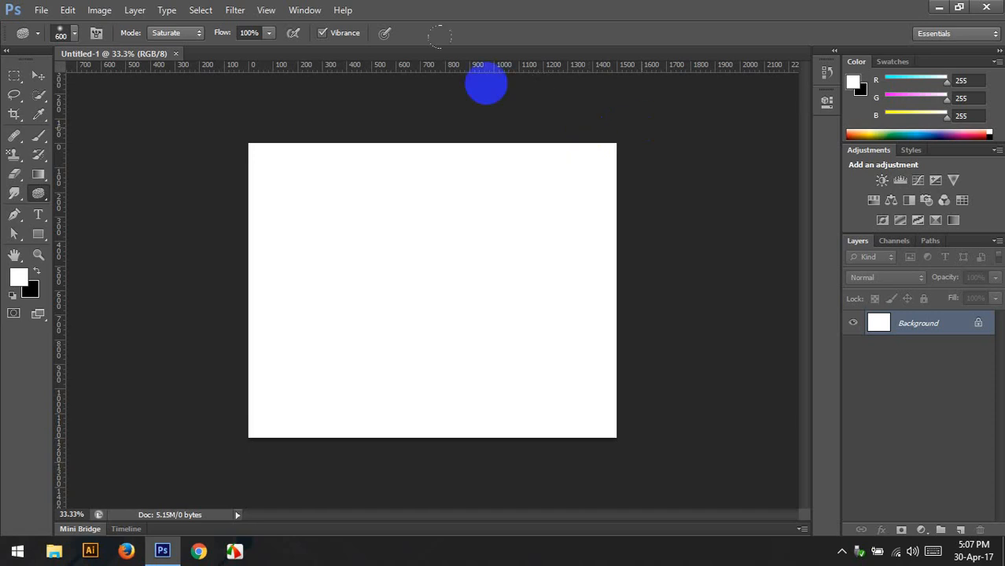
- Paint a low strip of grass along the canvas's lower edge with the 134 px grass brush preset
key("b")
left_click(76, 35)
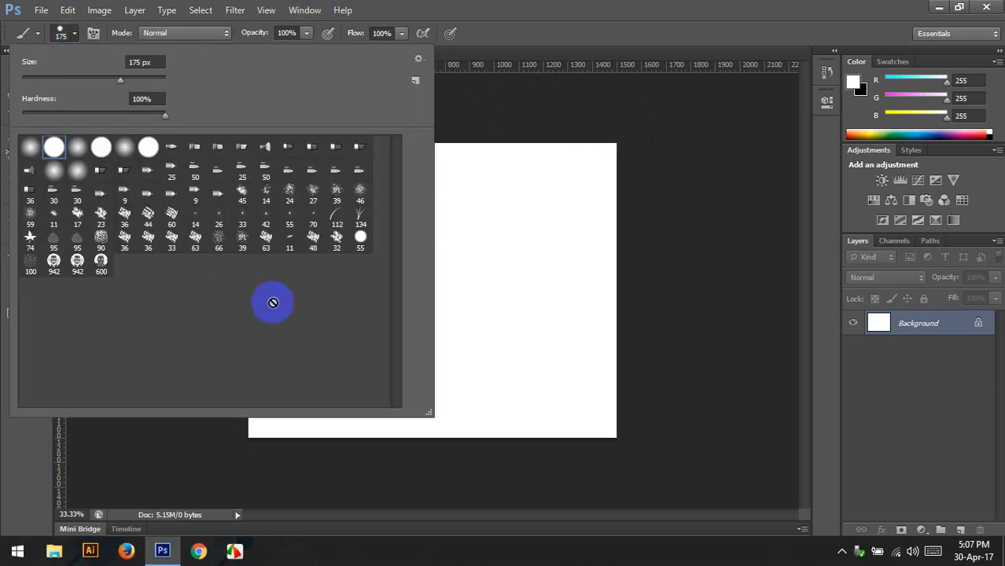
left_click(360, 216)
left_click(359, 195)
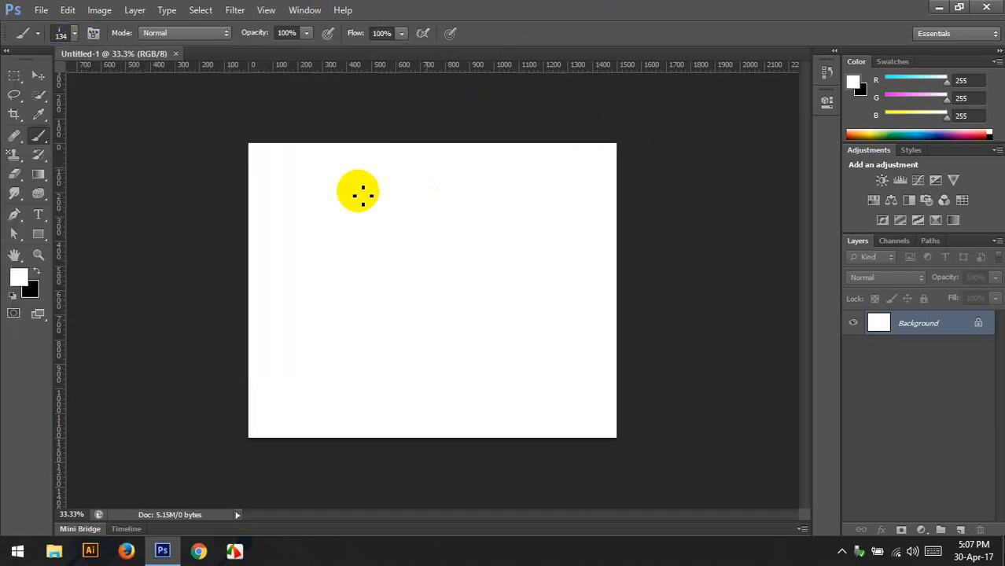
mouse_move(281, 415)
left_mouse_down()
mouse_move(402, 414)
mouse_move(708, 445)
mouse_move(544, 432)
mouse_move(657, 400)
mouse_move(375, 424)
mouse_move(533, 405)
left_mouse_up()
- Enlarge the grass brush to 600 px and paint tall grass across the lower part of the canvas
key("bracketright")
key("bracketright")
key("bracketright")
key("bracketright")
key("bracketright")
key("bracketright")
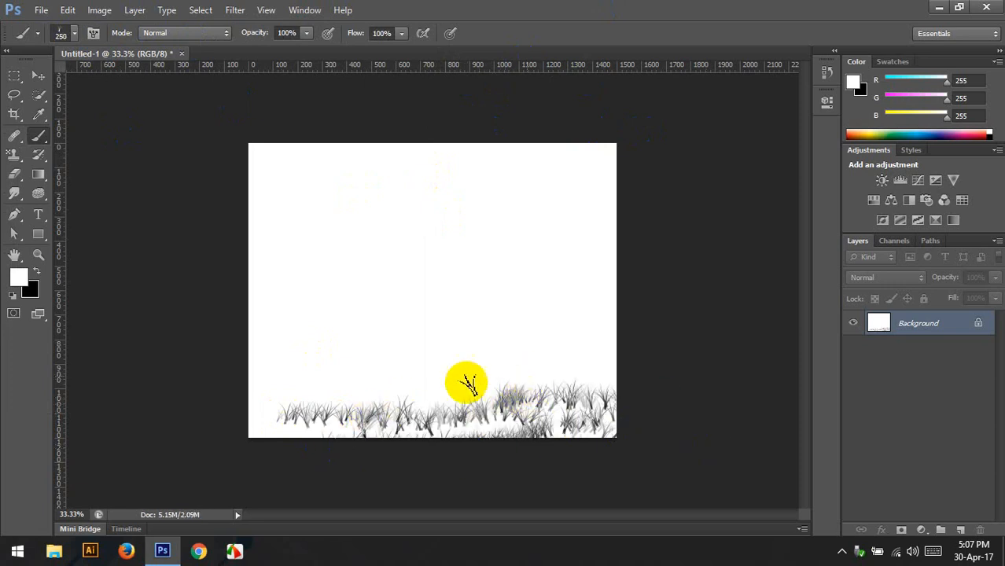
mouse_move(276, 414)
left_mouse_down()
mouse_move(596, 407)
mouse_move(276, 404)
left_mouse_up()
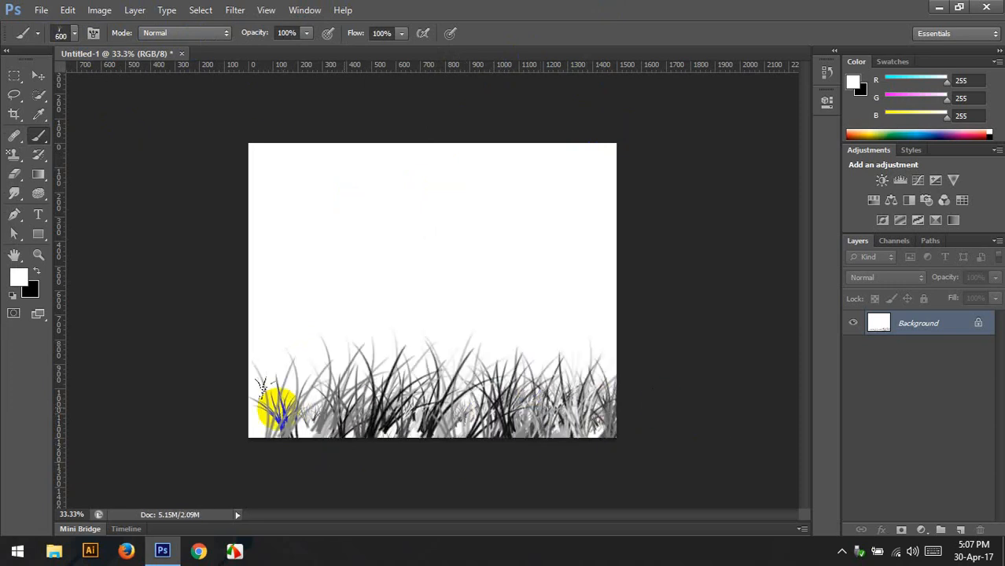
- Try painting across the blank area above the grass with a small preset brush, enlarged from 30 to 50 px
left_click(73, 34)
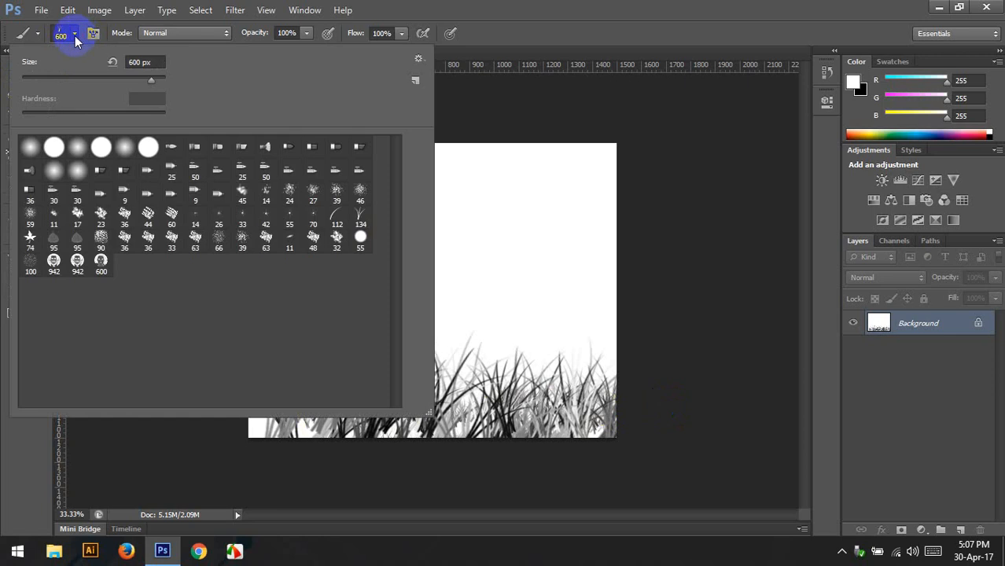
double_click(292, 198)
mouse_move(538, 199)
left_mouse_down()
mouse_move(560, 189)
mouse_move(226, 182)
left_mouse_up()
key("]")
key("]")
key("]")
key("]")
key("]")
key("]")
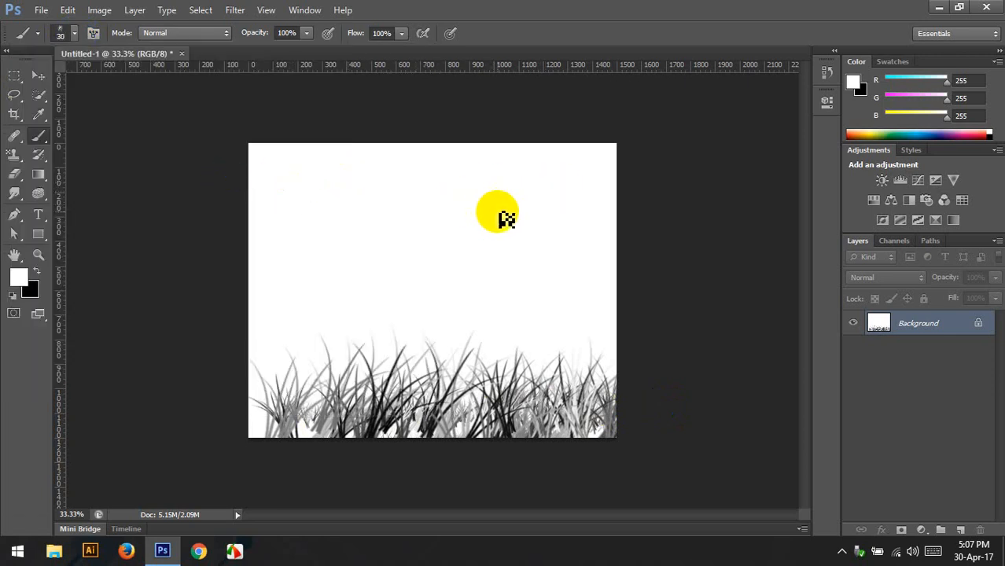
left_click_drag(557, 186, 518, 159)
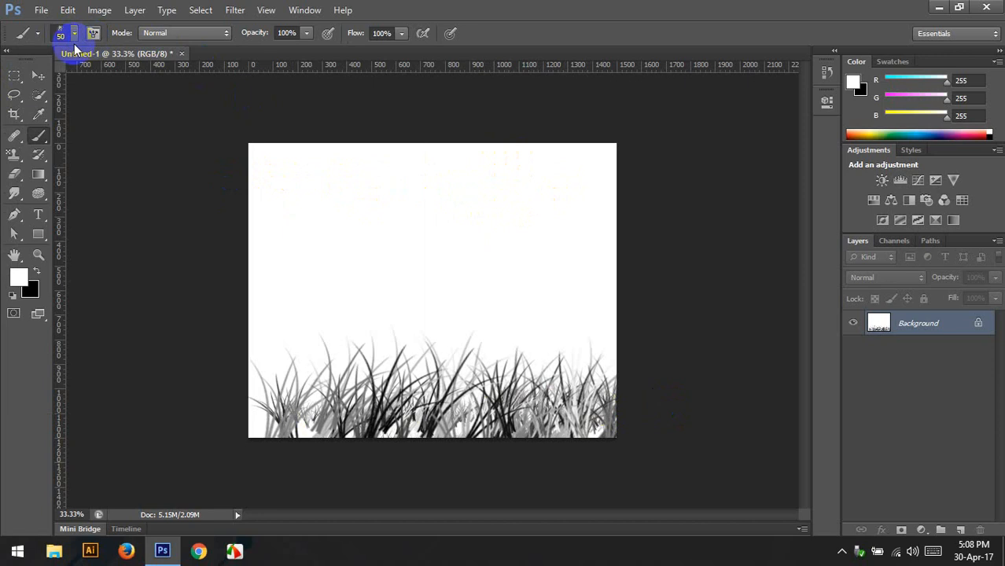
- Swap the foreground colour to black, test a stroke with the 50 px brush above the grass and undo it
left_click(37, 271)
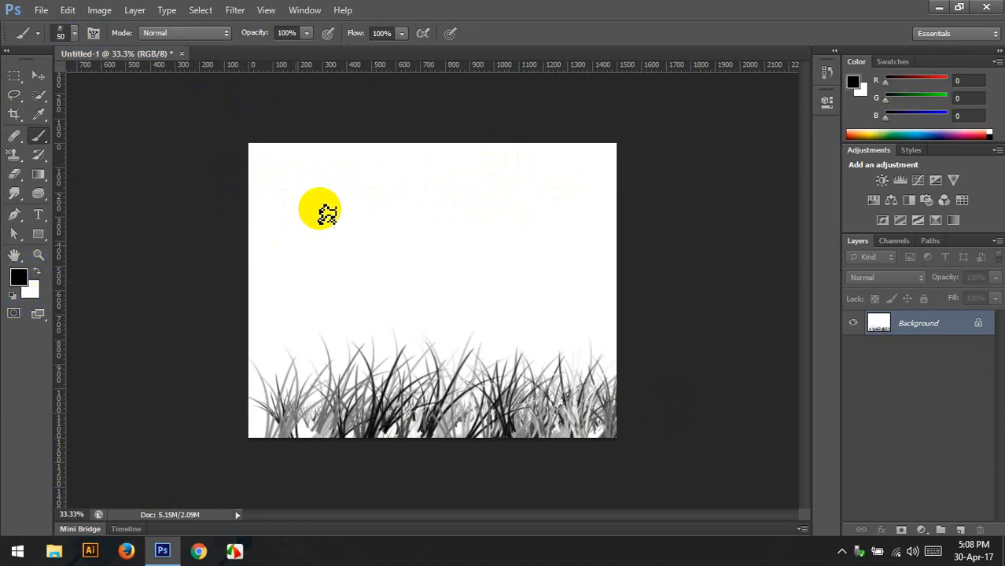
mouse_move(318, 208)
left_mouse_down()
mouse_move(421, 170)
mouse_move(530, 167)
left_mouse_up()
key("ctrl+z")
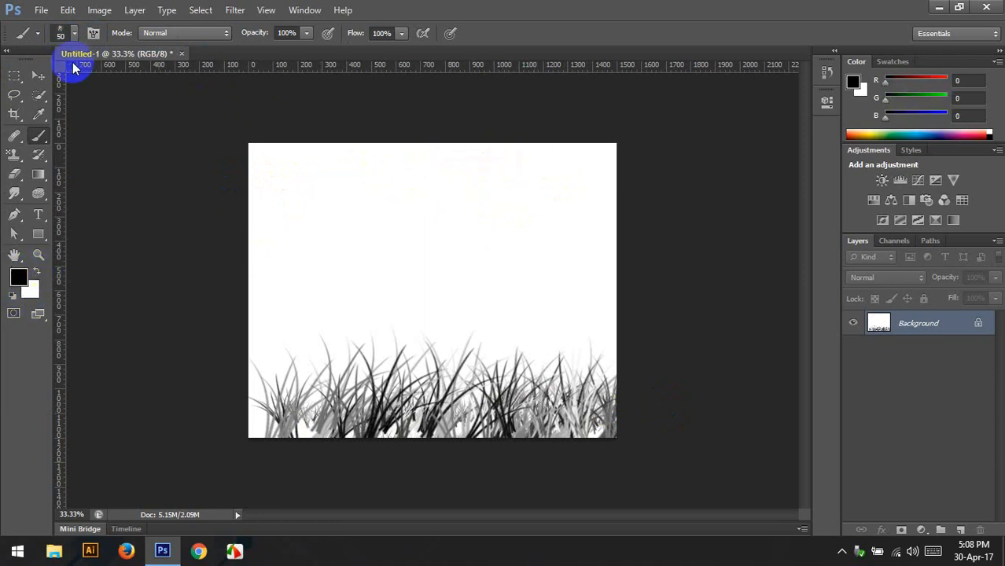
- Stamp the man's portrait in the canvas's upper-right corner with the second 942 px portrait brush preset
left_click(66, 33)
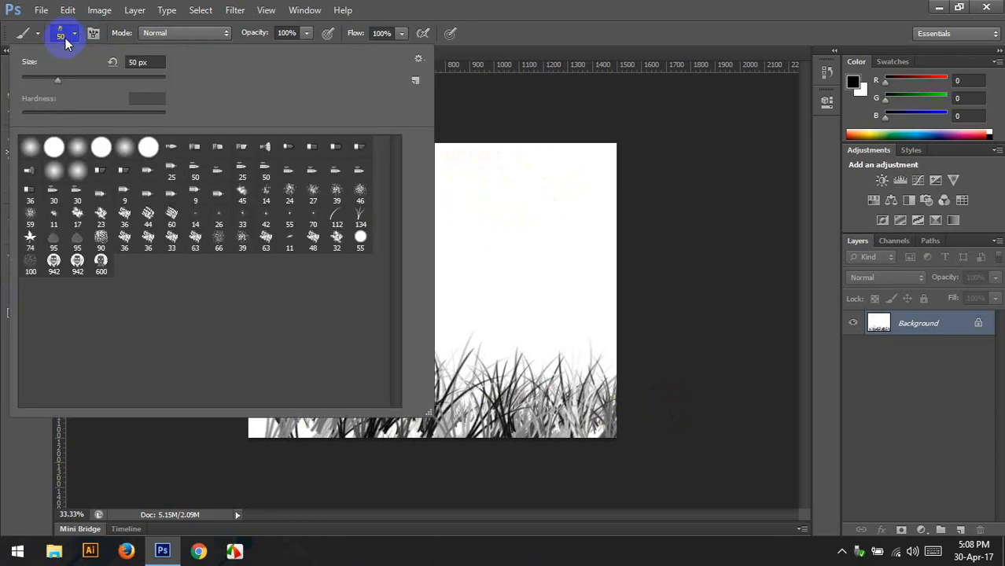
left_click(77, 261)
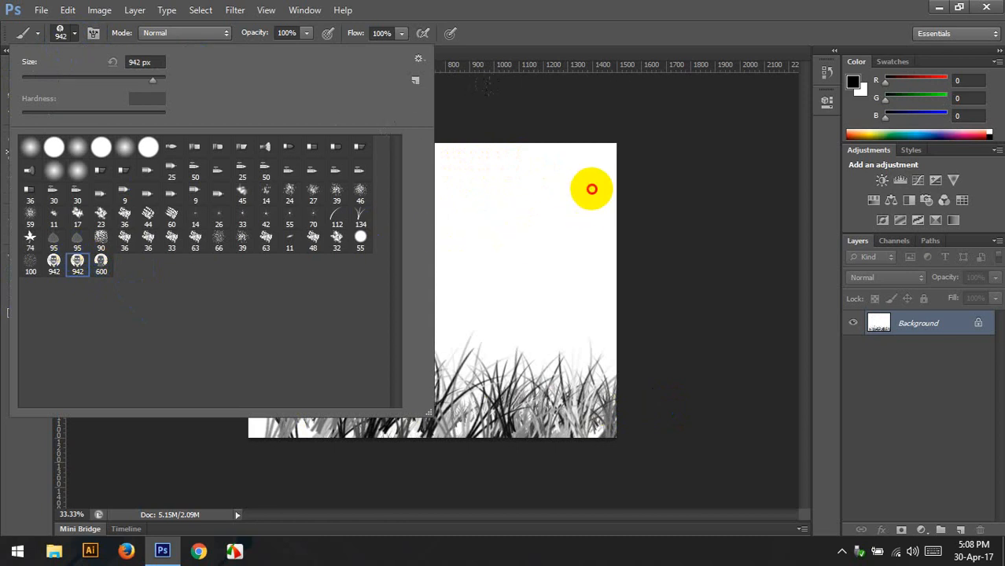
left_click(589, 189)
- Scatter black maple leaves over the canvas and grass with the 74 px leaf brush preset
left_click(77, 35)
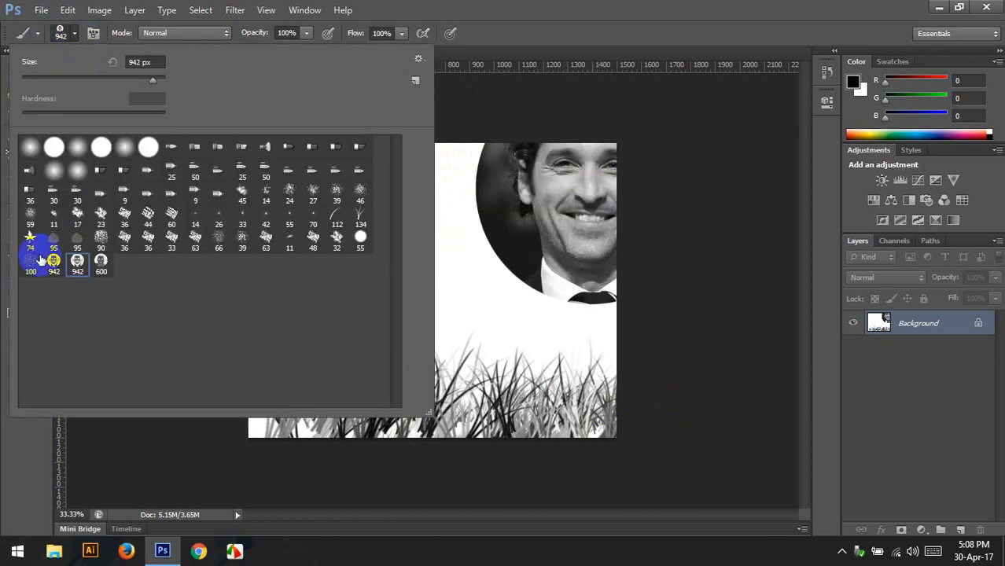
left_click(31, 242)
left_click(622, 63)
mouse_move(386, 252)
left_mouse_down()
mouse_move(318, 295)
mouse_move(330, 231)
mouse_move(337, 382)
mouse_move(539, 355)
mouse_move(543, 312)
left_mouse_up()
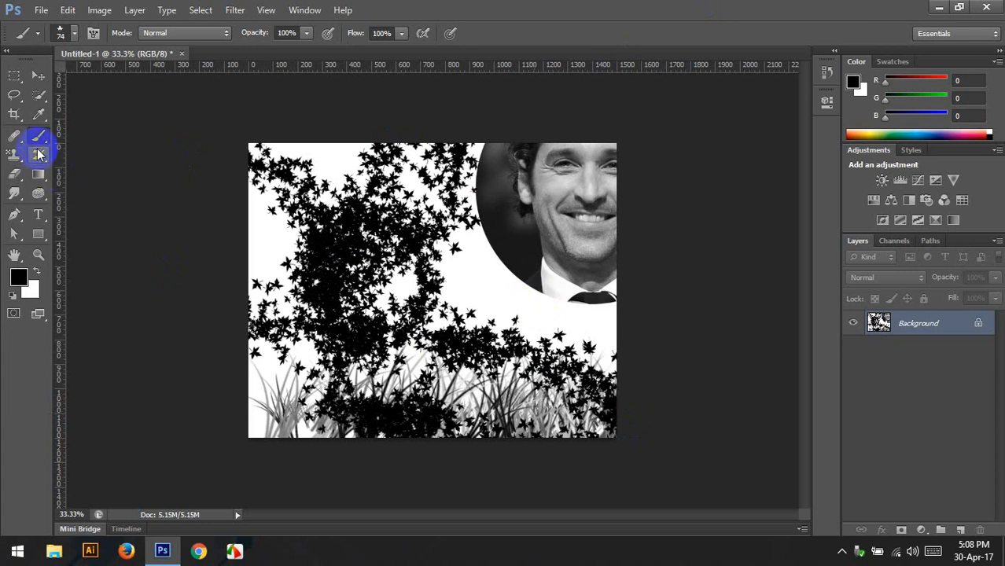
- Enlarge the History Brush to 700 px and paint over the whole canvas to restore its blank state
left_click_drag(40, 147, 84, 159)
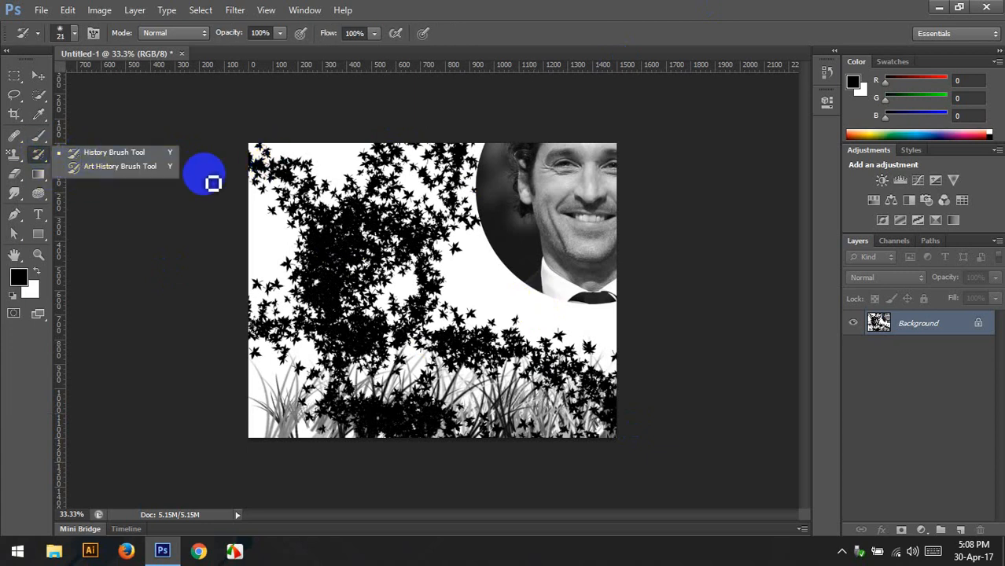
left_click(169, 157)
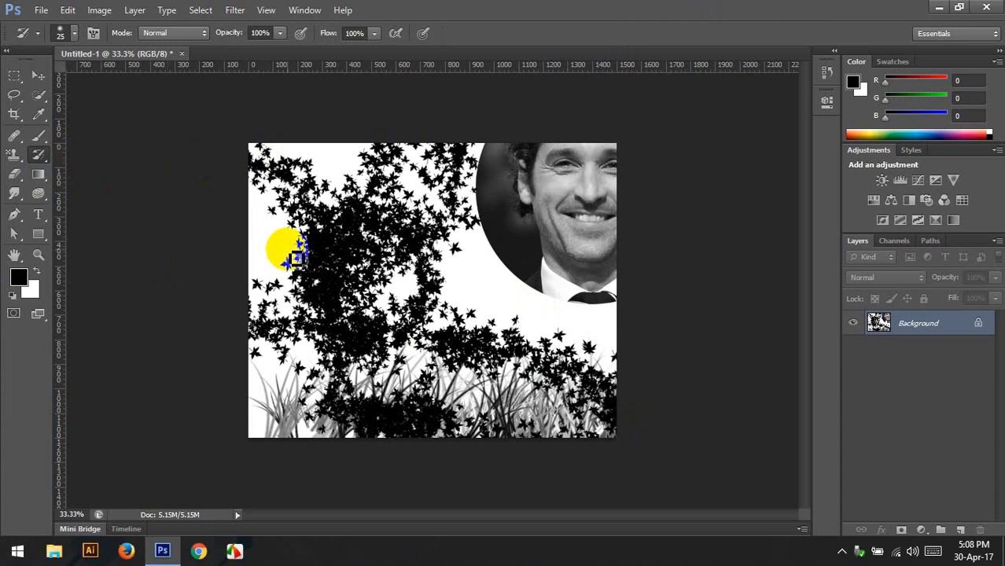
key("bracketright")
key("bracketright")
key("bracketright")
key("bracketright")
key("bracketright")
key("bracketright")
key("bracketright")
key("bracketright")
key("bracketright")
key("bracketright")
key("bracketright")
key("bracketright")
key("bracketright")
key("bracketright")
key("bracketright")
key("bracketright")
key("bracketright")
key("bracketright")
mouse_move(287, 250)
left_mouse_down()
mouse_move(489, 256)
mouse_move(499, 238)
mouse_move(408, 215)
mouse_move(349, 219)
mouse_move(156, 153)
mouse_move(508, 250)
mouse_move(563, 276)
mouse_move(731, 276)
mouse_move(308, 347)
mouse_move(291, 410)
mouse_move(320, 410)
mouse_move(278, 460)
left_mouse_up()
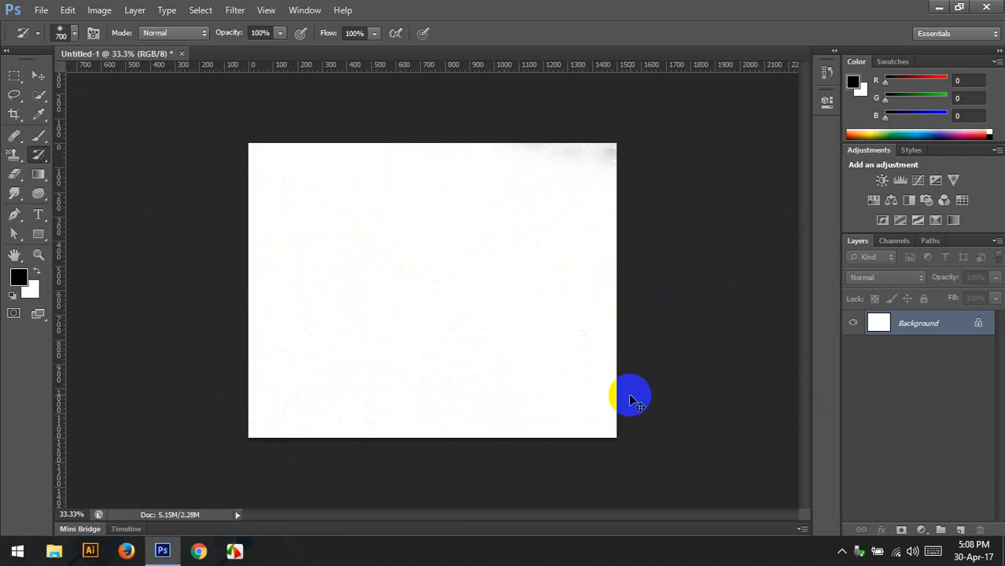
- Undo the last History Brush stroke and brush away the leaves, portrait and grass again at 700 px
key("ctrl+z")
mouse_move(406, 273)
left_mouse_down()
mouse_move(446, 260)
mouse_move(442, 200)
mouse_move(381, 184)
mouse_move(393, 382)
mouse_move(419, 413)
mouse_move(308, 168)
mouse_move(339, 287)
mouse_move(424, 337)
left_mouse_up()
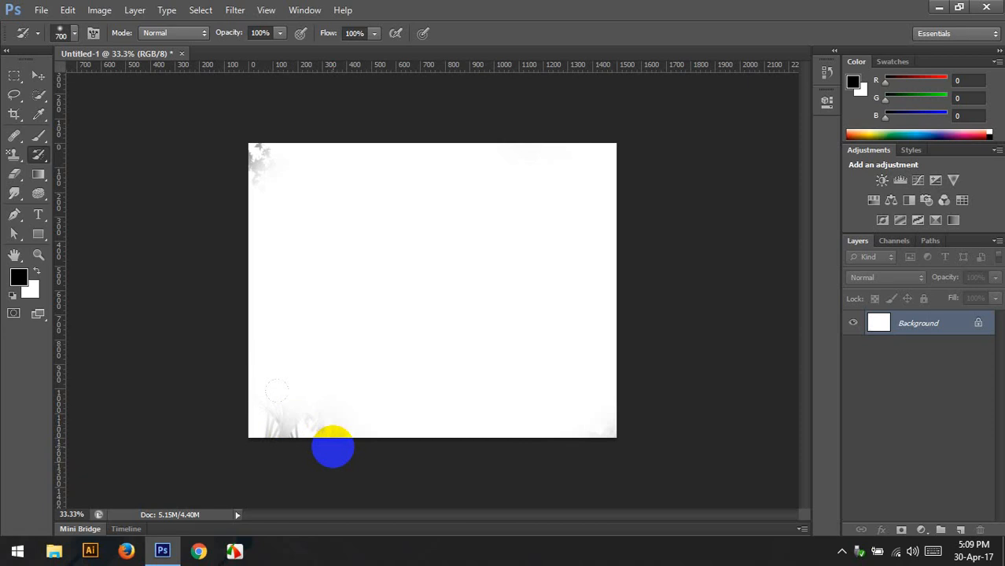
- Close the brush test document without saving and open the photo New-Looks-Wellness-Spa-Salon-Female-Model-With-Fancy-Curly-Hair.jpg
left_click(181, 53)
left_click(518, 218)
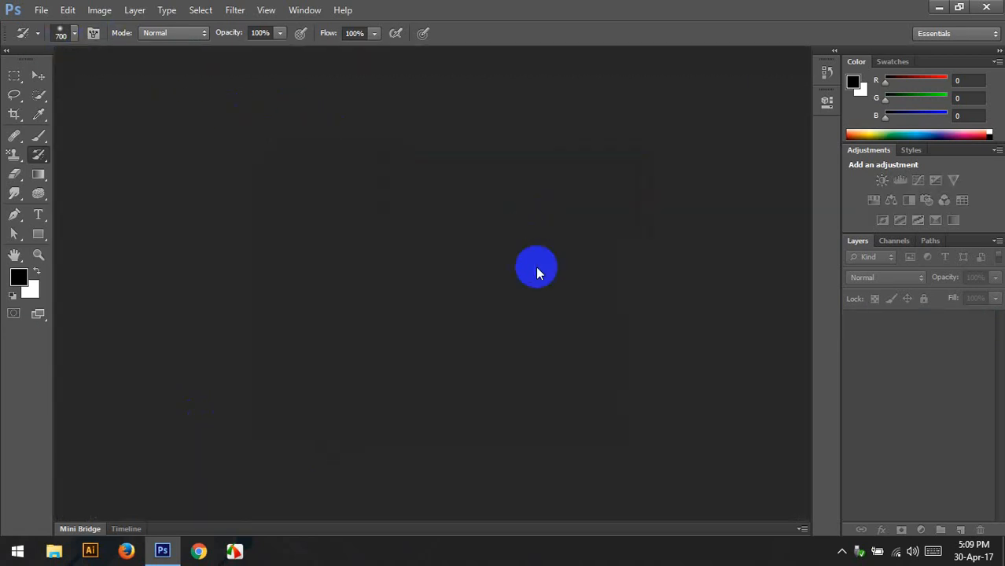
key("ctrl+o")
double_click(554, 267)
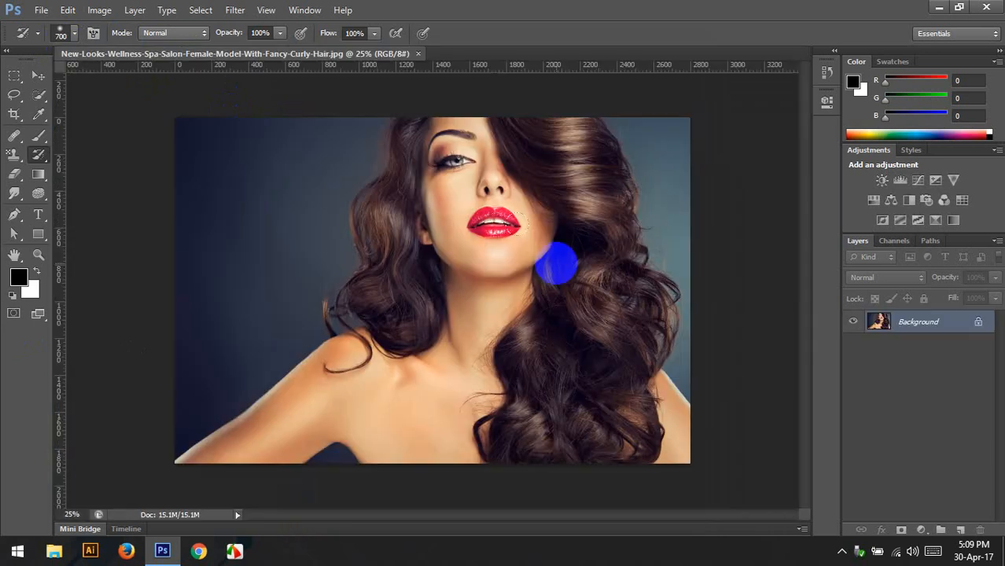
- Choose the 74 px maple leaf preset for the History Brush and set the background colour to golden yellow
left_click(73, 35)
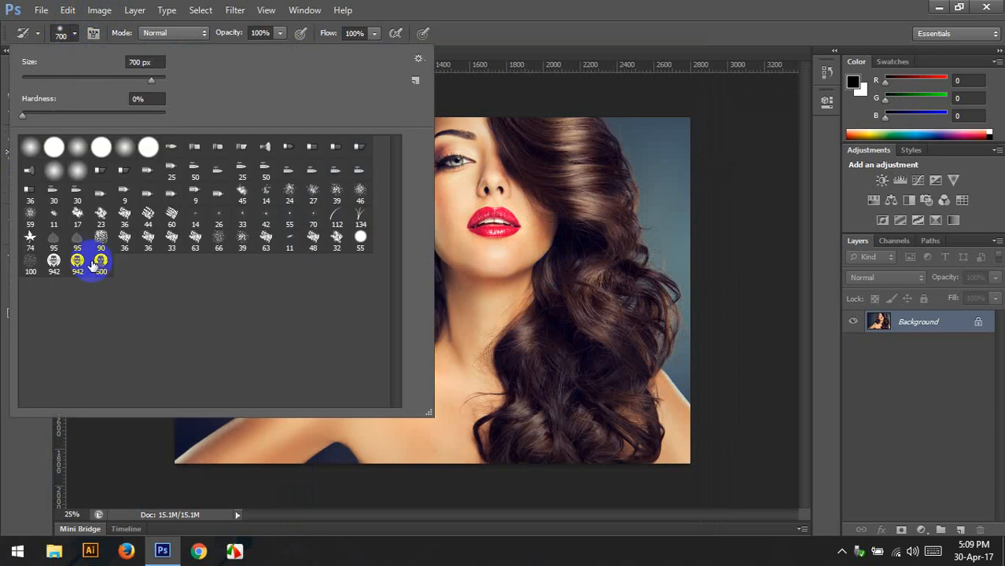
double_click(30, 245)
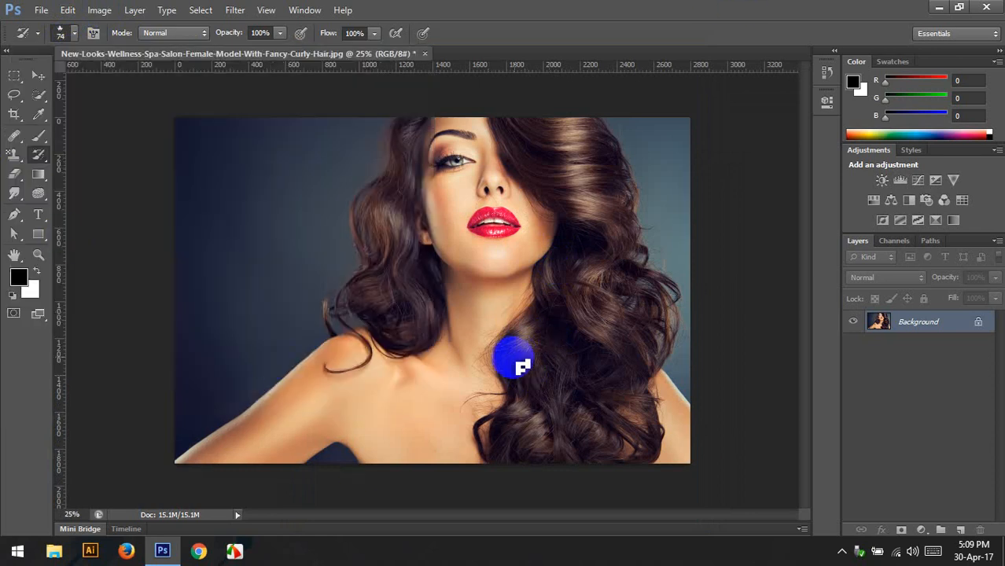
left_click(30, 290)
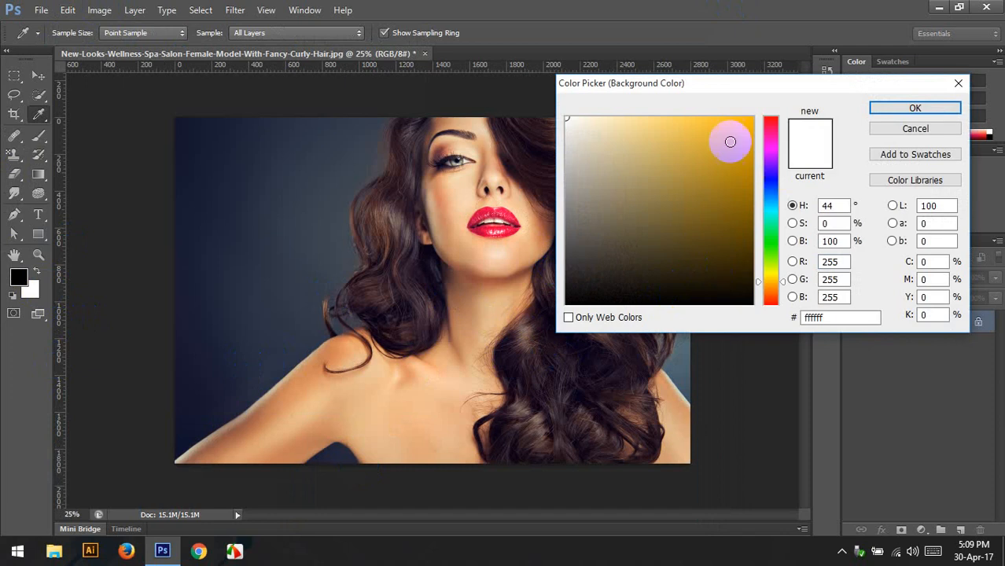
left_click(706, 118)
left_click(904, 108)
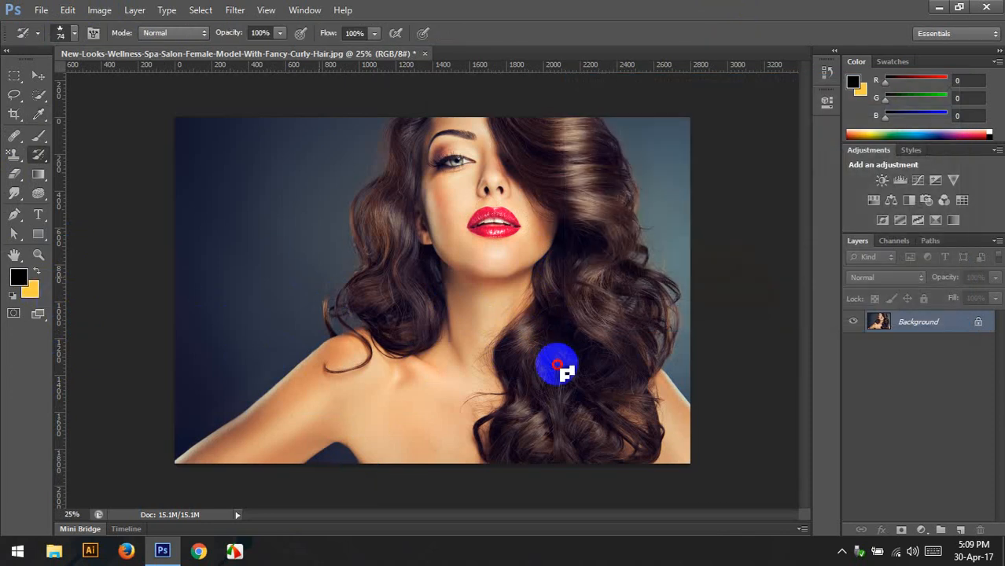
- Enlarge the leaf-shaped History Brush to 250 px
key("bracketright")
key("bracketright")
key("bracketright")
key("bracketright")
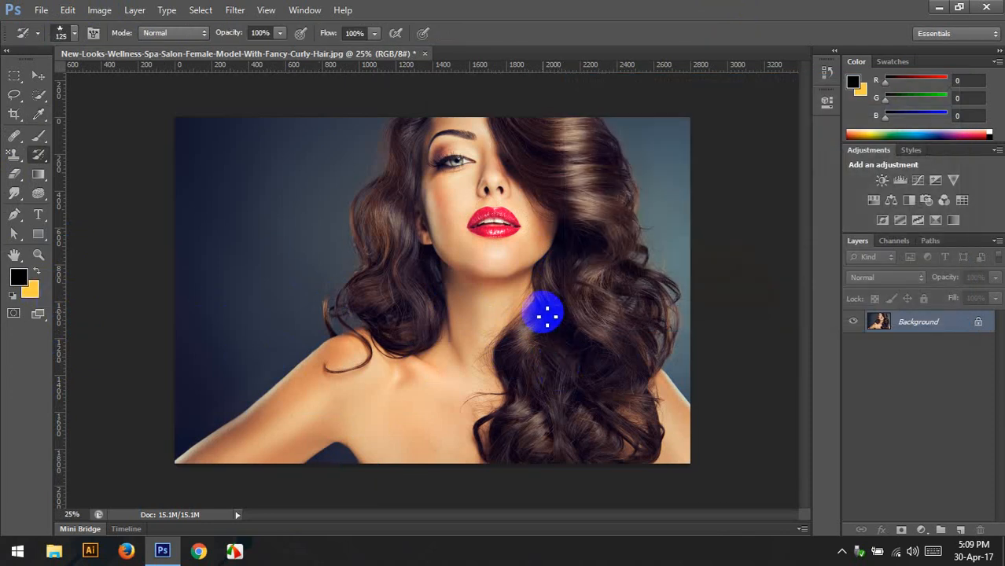
key("bracketright")
key("bracketright")
key("bracketright")
key("bracketright")
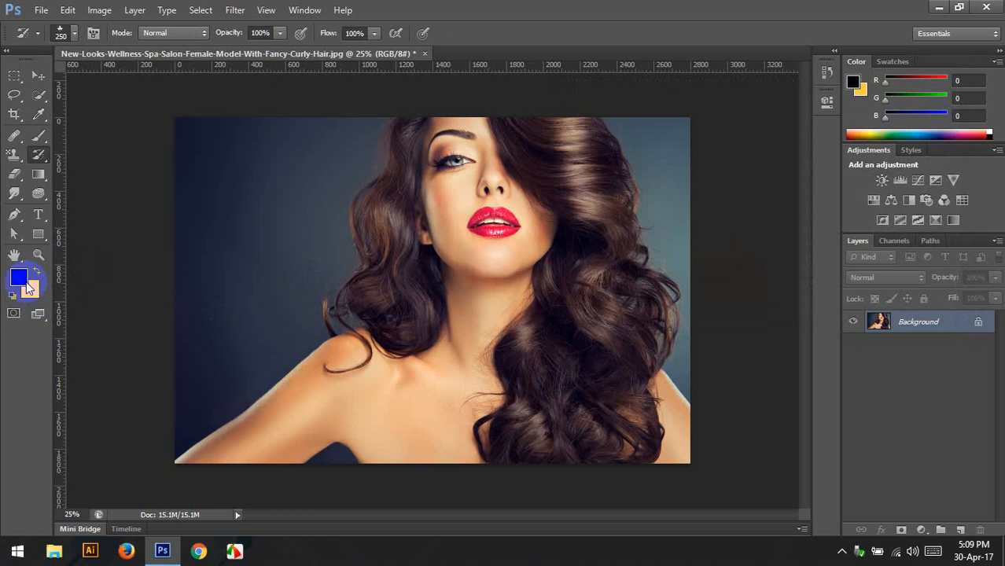
- Cover the model's photo with scattered black maple leaves using the Brush Tool at 74 px
left_click(38, 135)
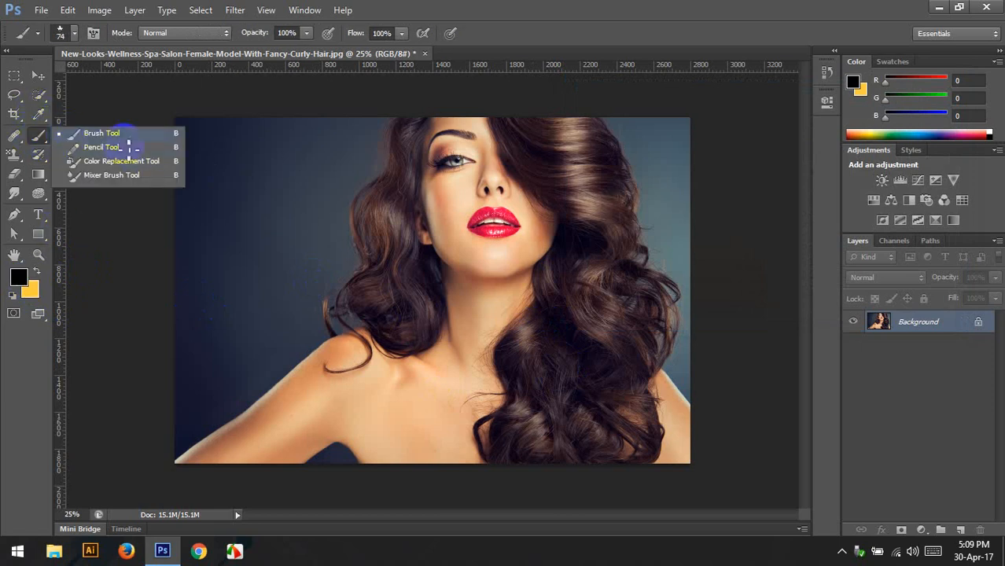
left_click(102, 130)
mouse_move(442, 269)
left_mouse_down()
mouse_move(562, 343)
mouse_move(399, 450)
mouse_move(288, 259)
mouse_move(255, 462)
mouse_move(583, 224)
mouse_move(491, 334)
mouse_move(613, 308)
mouse_move(371, 402)
mouse_move(326, 275)
mouse_move(189, 340)
mouse_move(292, 236)
mouse_move(419, 136)
mouse_move(622, 372)
mouse_move(613, 398)
mouse_move(670, 423)
mouse_move(488, 365)
left_mouse_up()
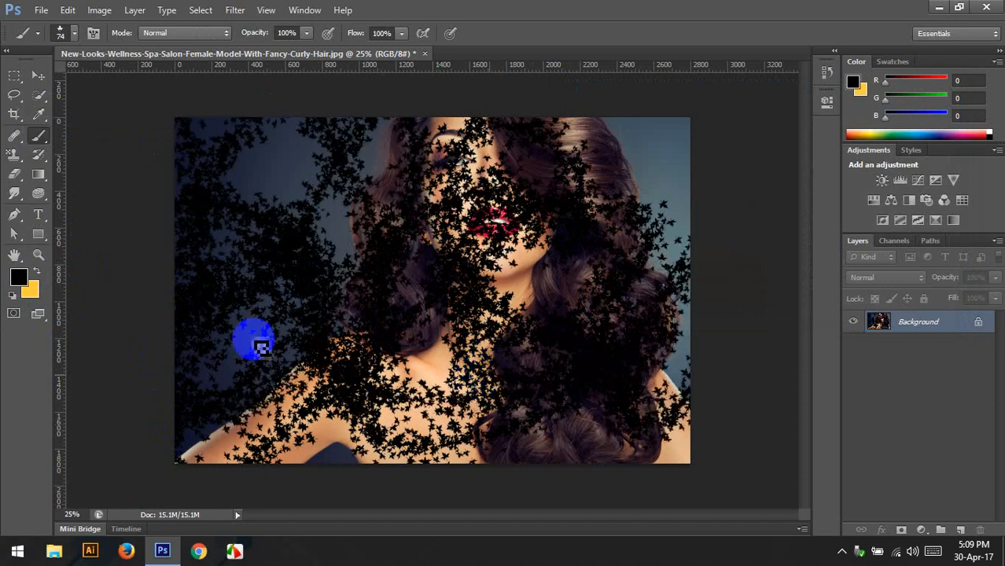
- Restore the model's photo by painting away the black leaves with the History Brush and a hard round 250 px tip
right_click(34, 138)
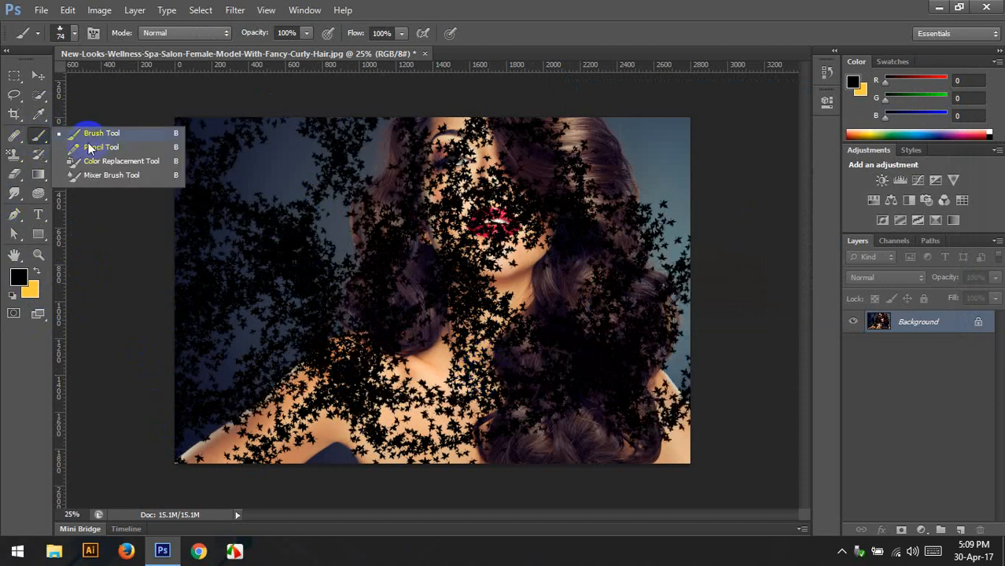
right_click(37, 154)
left_click(102, 166)
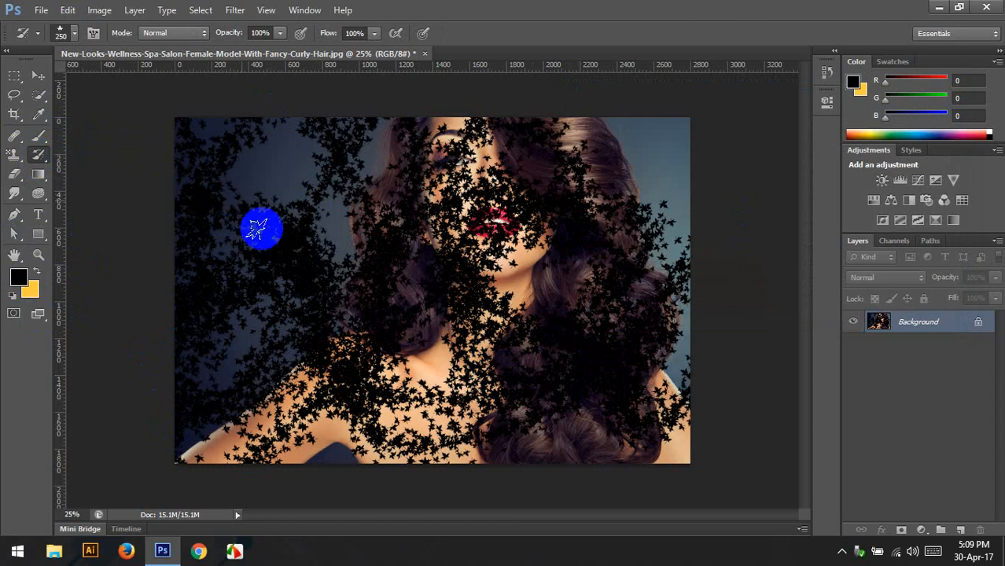
left_click(60, 33)
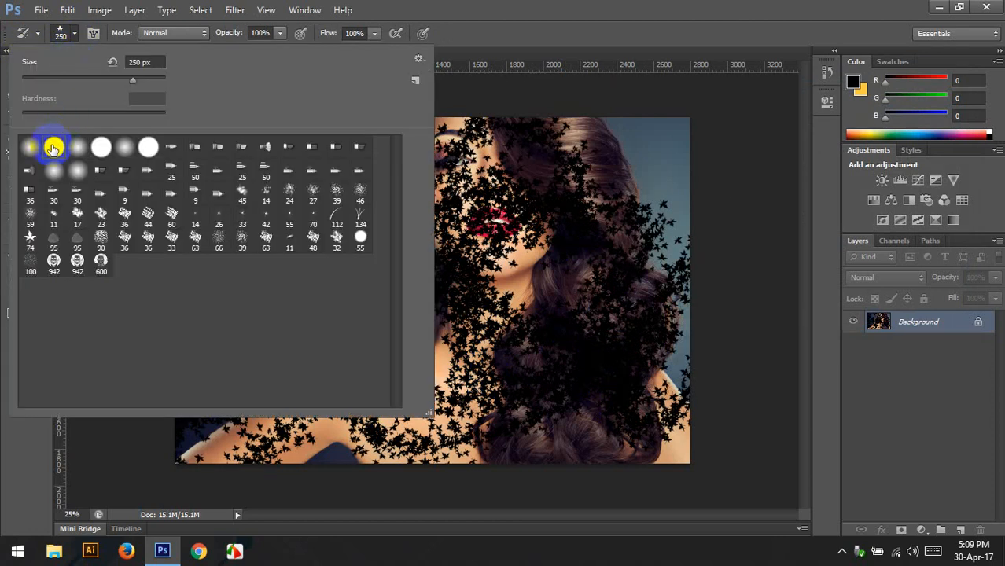
double_click(53, 146)
mouse_move(368, 241)
left_mouse_down()
mouse_move(309, 286)
mouse_move(615, 175)
mouse_move(299, 297)
mouse_move(415, 223)
mouse_move(33, 486)
mouse_move(219, 494)
mouse_move(714, 265)
mouse_move(198, 333)
mouse_move(646, 227)
mouse_move(287, 406)
mouse_move(637, 384)
mouse_move(401, 465)
mouse_move(218, 487)
mouse_move(398, 297)
mouse_move(370, 332)
mouse_move(738, 176)
mouse_move(423, 204)
mouse_move(238, 247)
mouse_move(96, 248)
mouse_move(678, 115)
mouse_move(667, 102)
mouse_move(570, 116)
left_mouse_up()
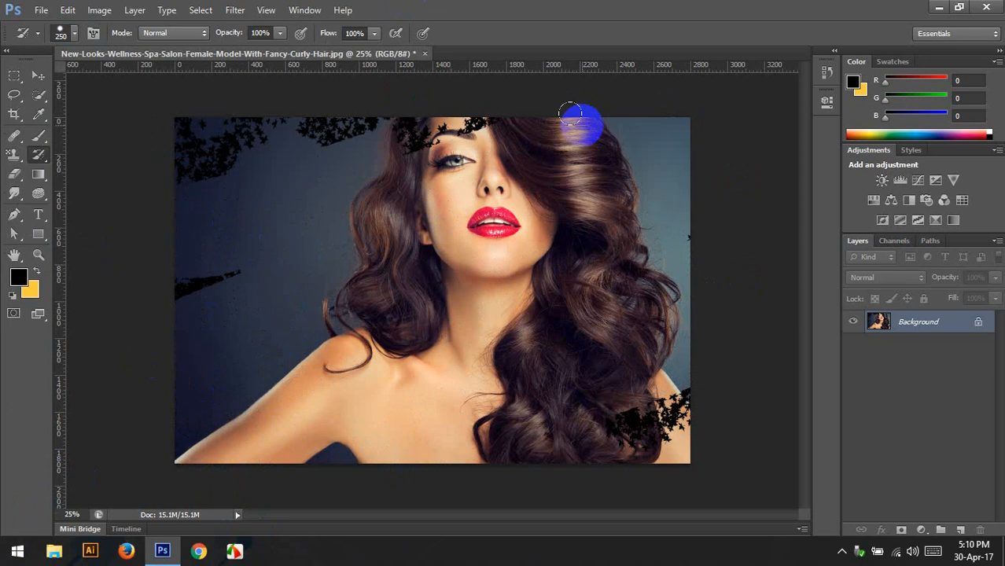
mouse_move(571, 116)
left_mouse_down()
mouse_move(579, 119)
mouse_move(471, 83)
mouse_move(291, 175)
mouse_move(271, 126)
mouse_move(236, 154)
mouse_move(264, 130)
mouse_move(197, 314)
mouse_move(617, 427)
mouse_move(251, 163)
mouse_move(214, 287)
mouse_move(231, 272)
mouse_move(106, 220)
left_mouse_up()
- Drain the colour from the model's photo with the Sponge Tool at 600 px in Desaturate mode
mouse_move(38, 193)
left_mouse_down()
mouse_move(102, 233)
mouse_move(104, 220)
left_mouse_up()
left_click(175, 33)
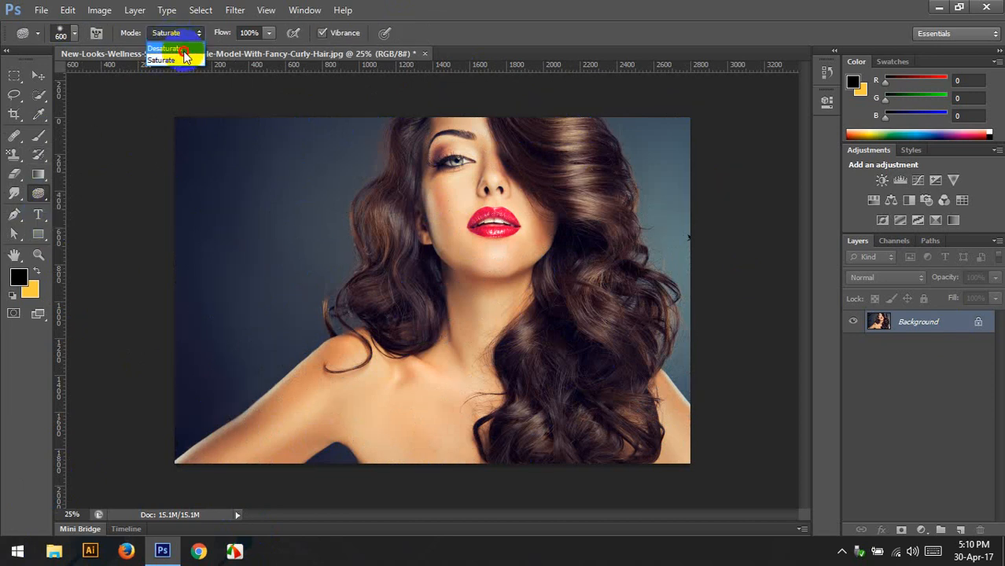
left_click(166, 46)
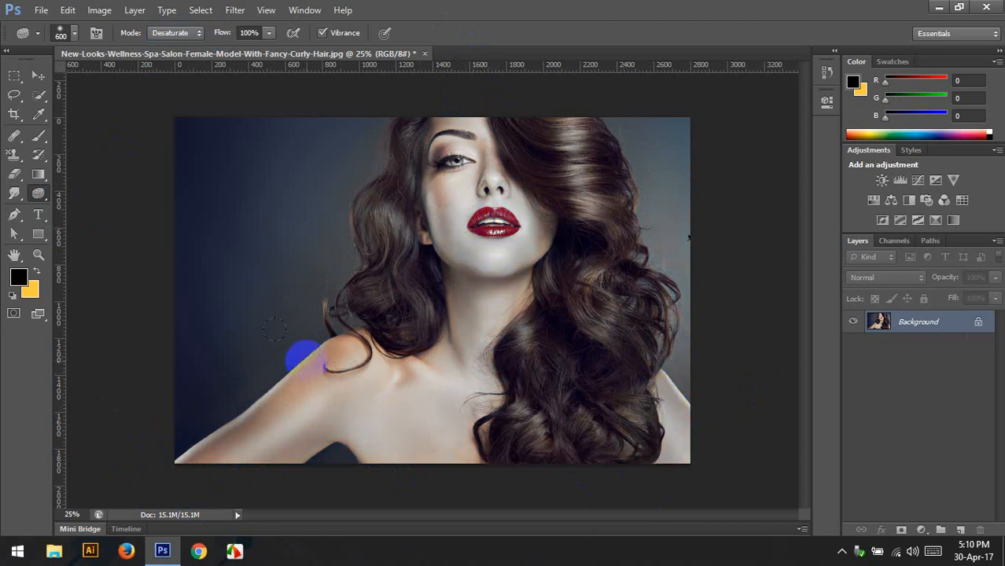
- Restore the original colour of the model's lips with the History Brush and a hard round 250 px tip
right_click(45, 158)
left_click(112, 151)
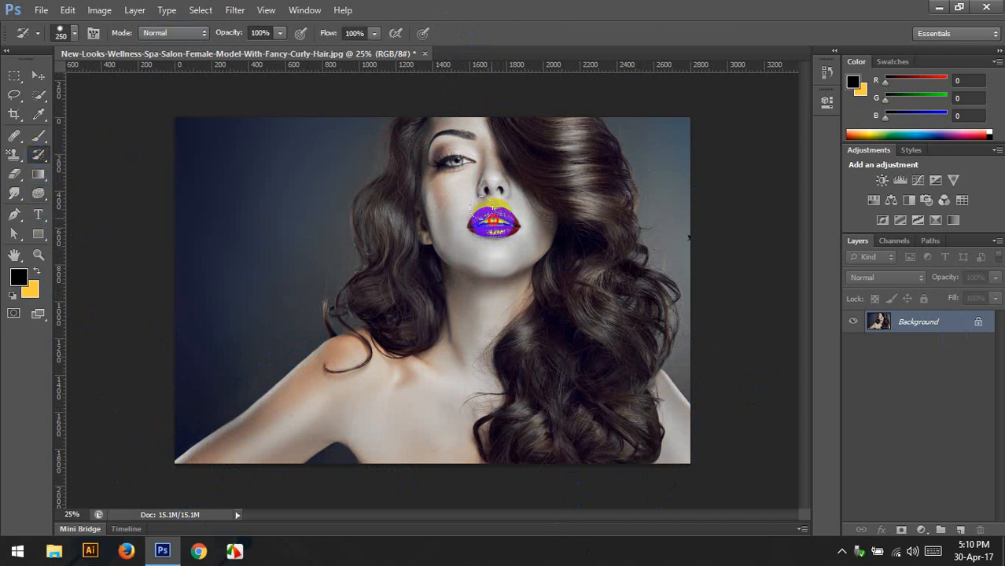
left_click_drag(479, 222, 510, 221)
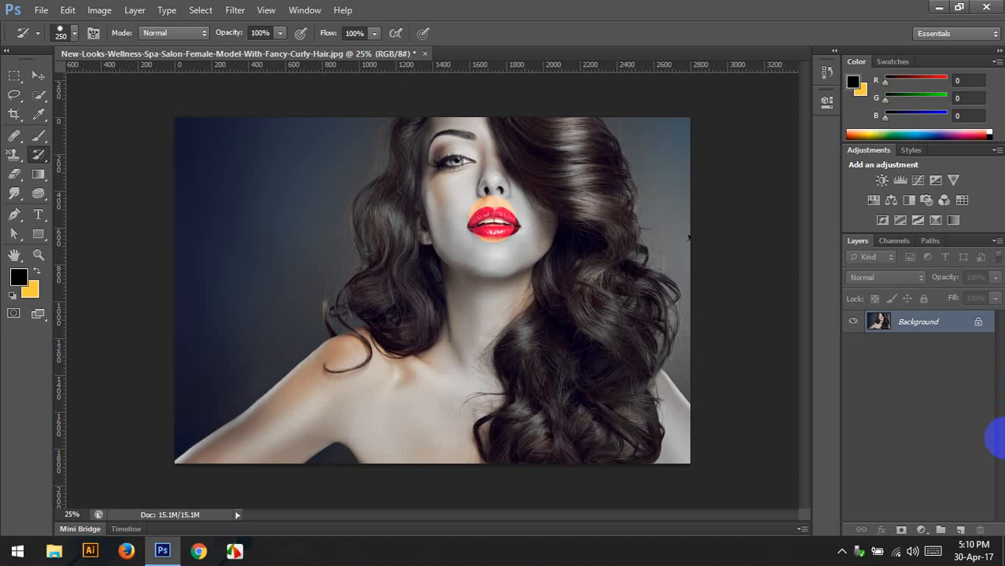
- Restore the face's original colour with the History Brush using a soft round tip enlarged to 700 px
left_click(73, 33)
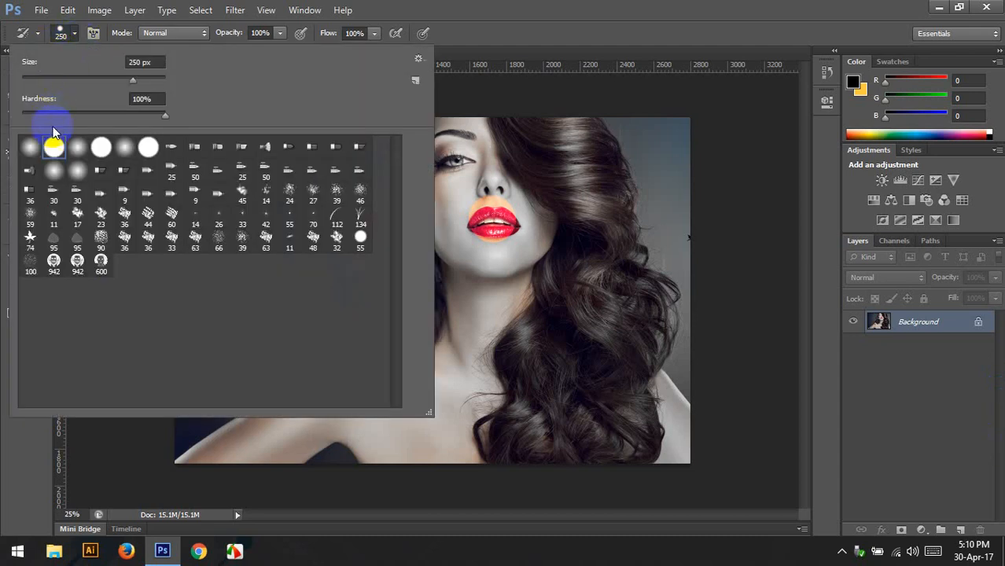
left_click(29, 149)
left_click(541, 11)
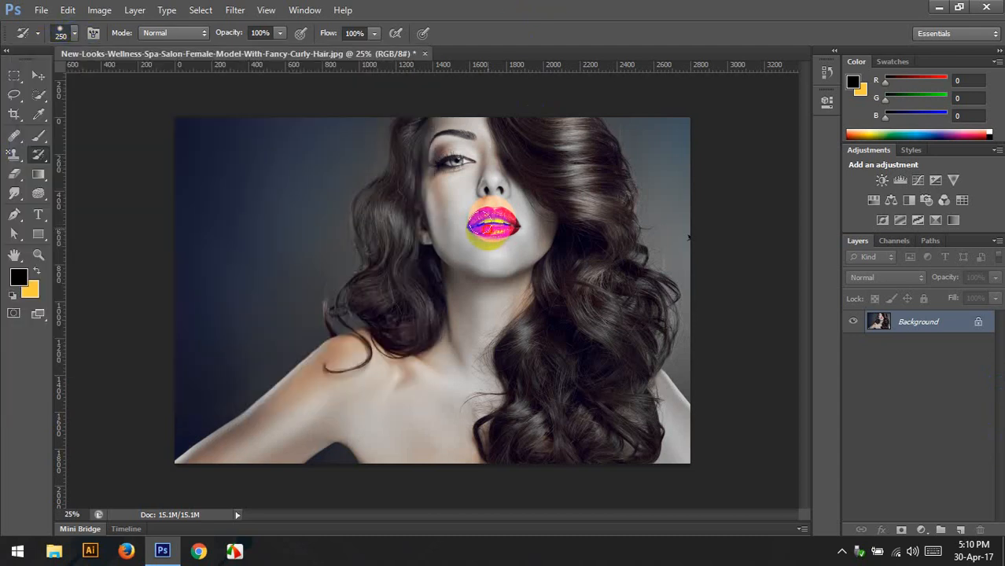
key("bracketright")
key("bracketright")
key("bracketright")
key("bracketright")
key("bracketright")
left_click(501, 216)
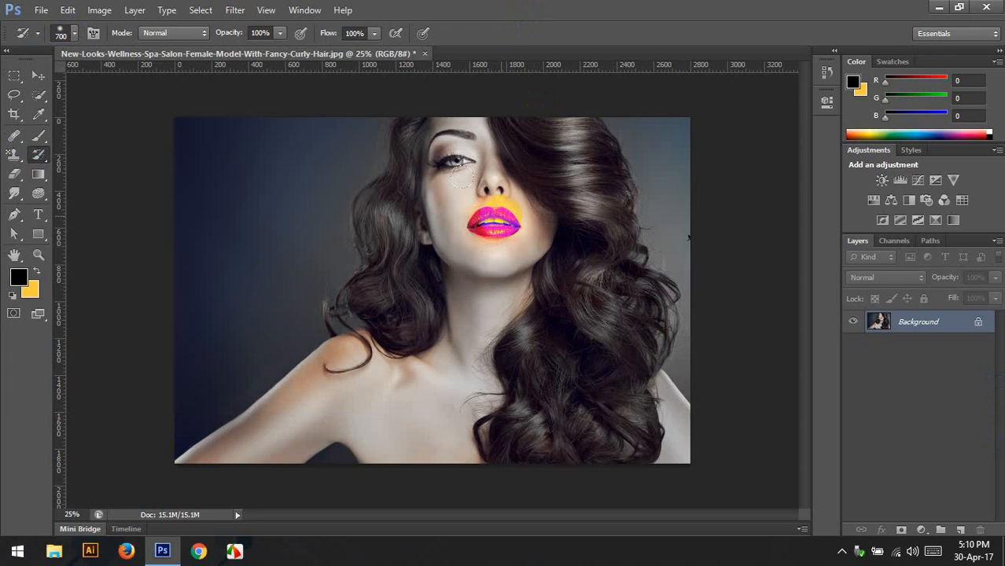
mouse_move(462, 177)
left_mouse_down()
mouse_move(481, 178)
mouse_move(453, 156)
mouse_move(458, 187)
mouse_move(444, 188)
mouse_move(481, 228)
mouse_move(507, 220)
left_mouse_up()
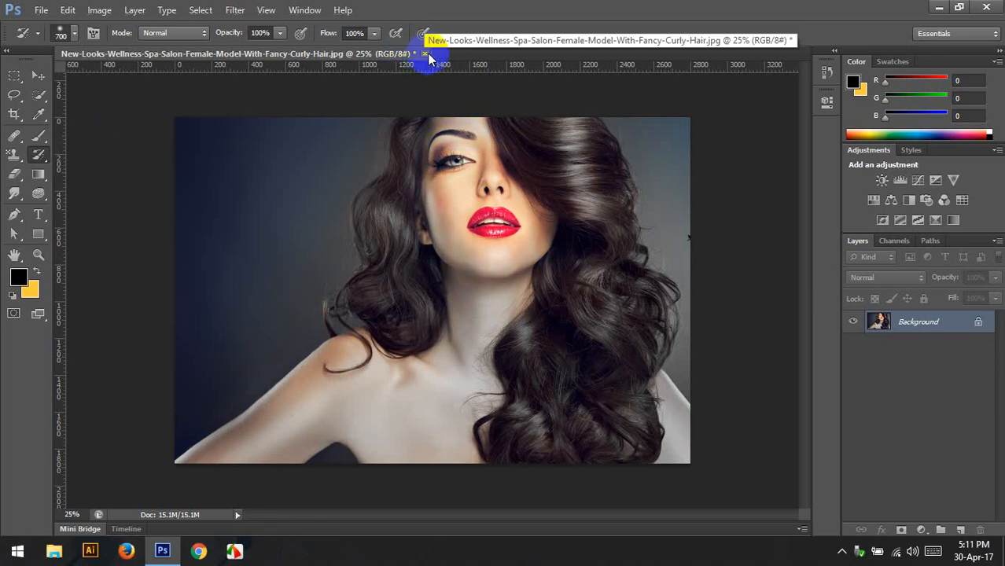
- Close the model's photo without saving and reopen the original file
left_click(424, 53)
left_click(518, 221)
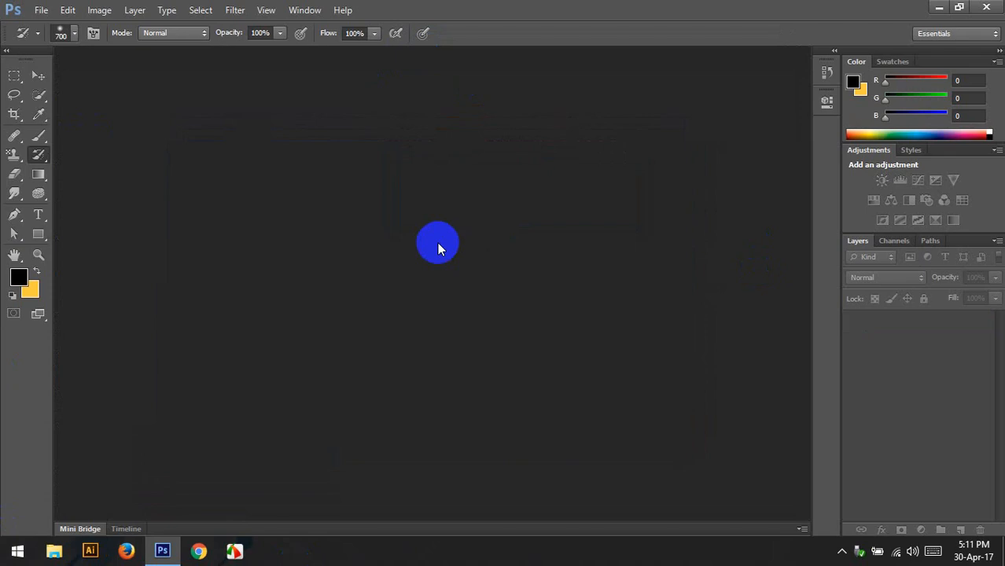
key("ctrl+o")
double_click(571, 275)
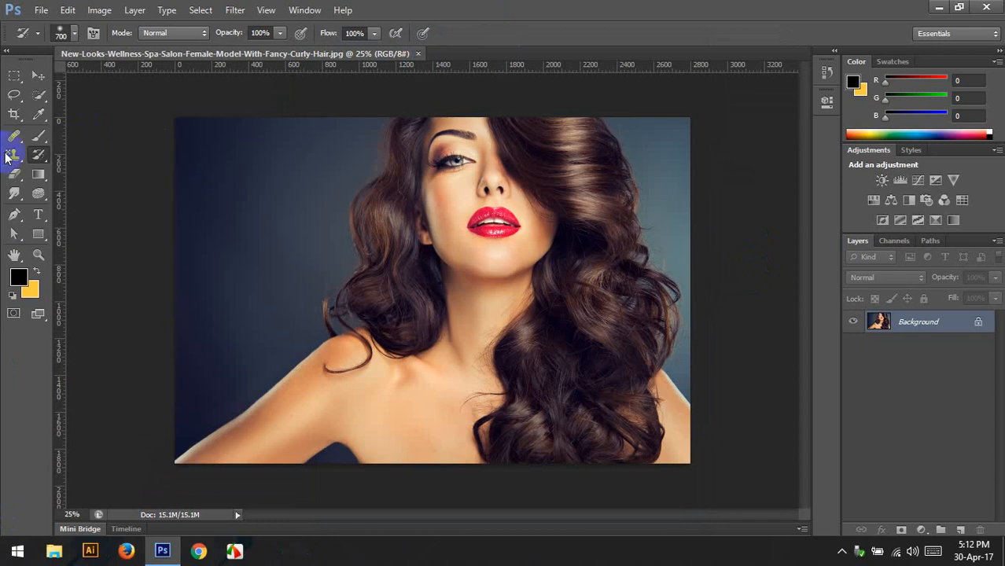
- Select the Art History Brush Tool with the Tight Short style
left_click(38, 154)
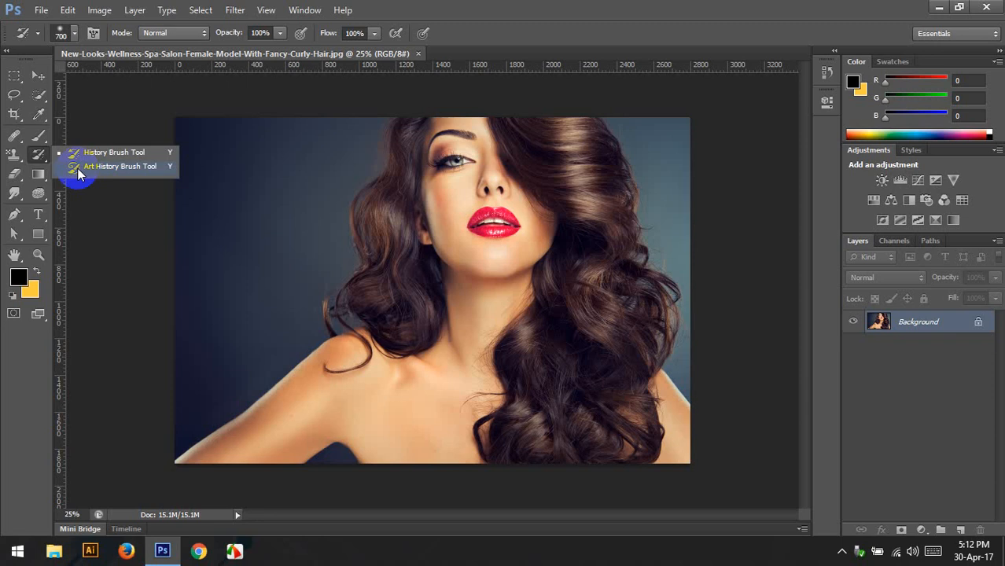
left_click(77, 167)
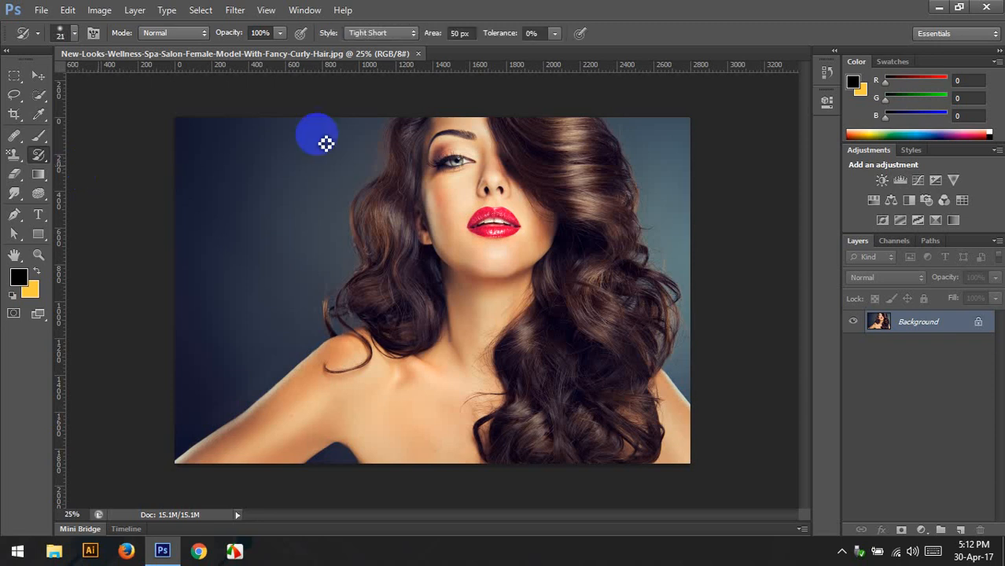
left_click(395, 33)
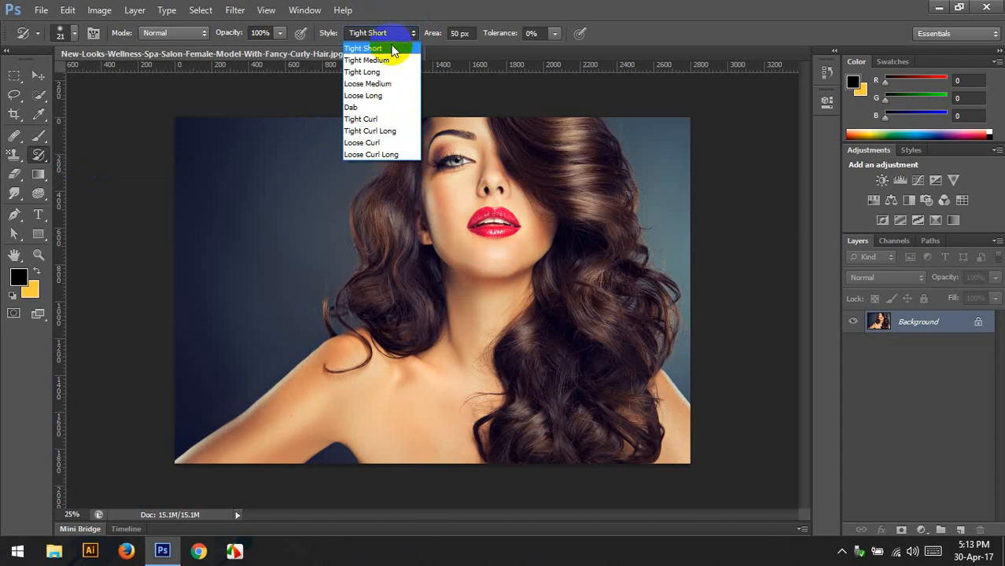
left_click(404, 49)
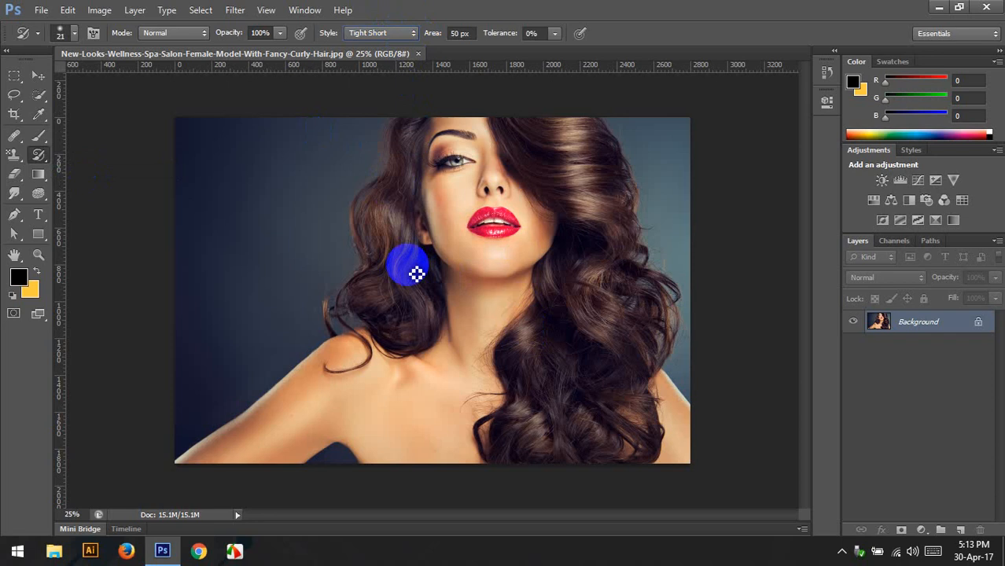
- Enlarge the soft Art History Brush tip to 3100 px
left_click(64, 28)
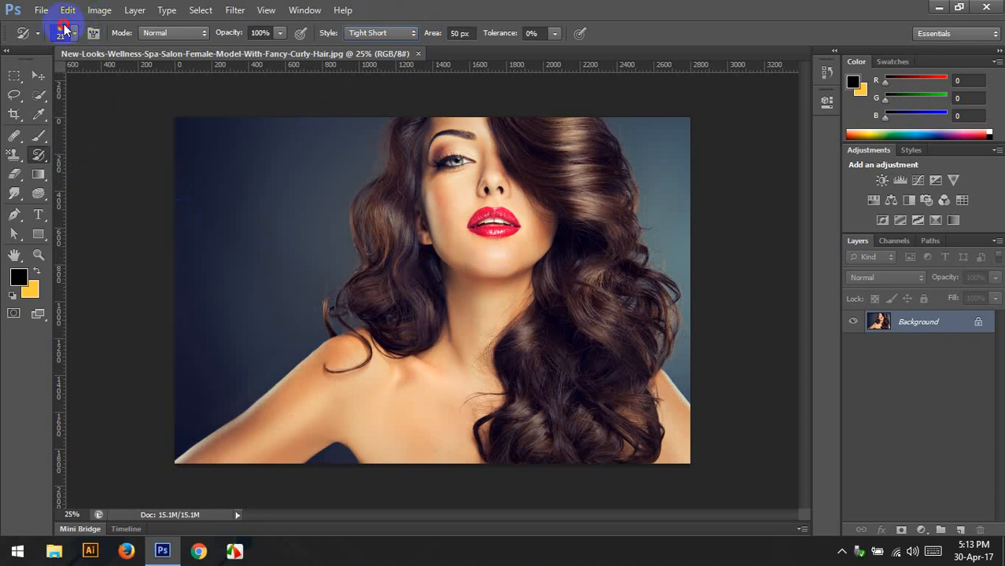
left_click(74, 37)
left_click_drag(63, 80, 74, 80)
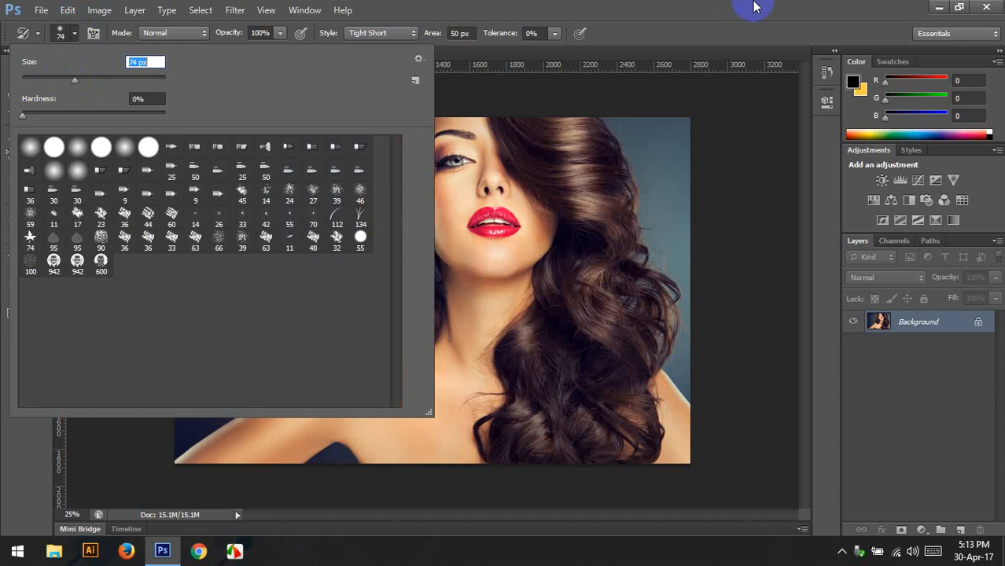
left_click(753, 6)
key("]")
key("]")
key("]")
key("]")
key("]")
key("]")
key("]")
key("]")
key("]")
key("]")
key("]")
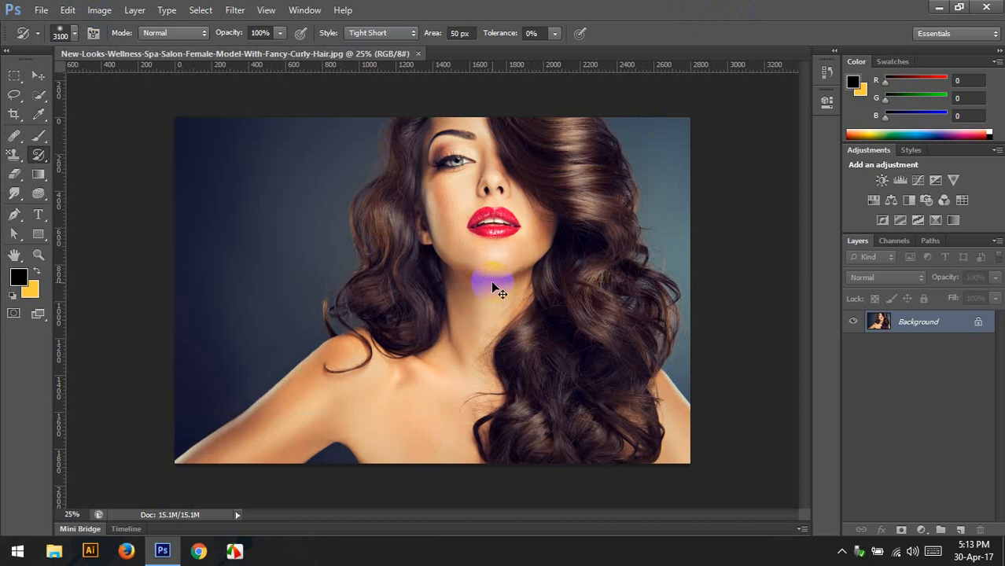
- Duplicate the Background layer and paint over the copy with broad Art History Brush strokes, reducing the tip from 3100 to 1800 px
key("ctrl+j")
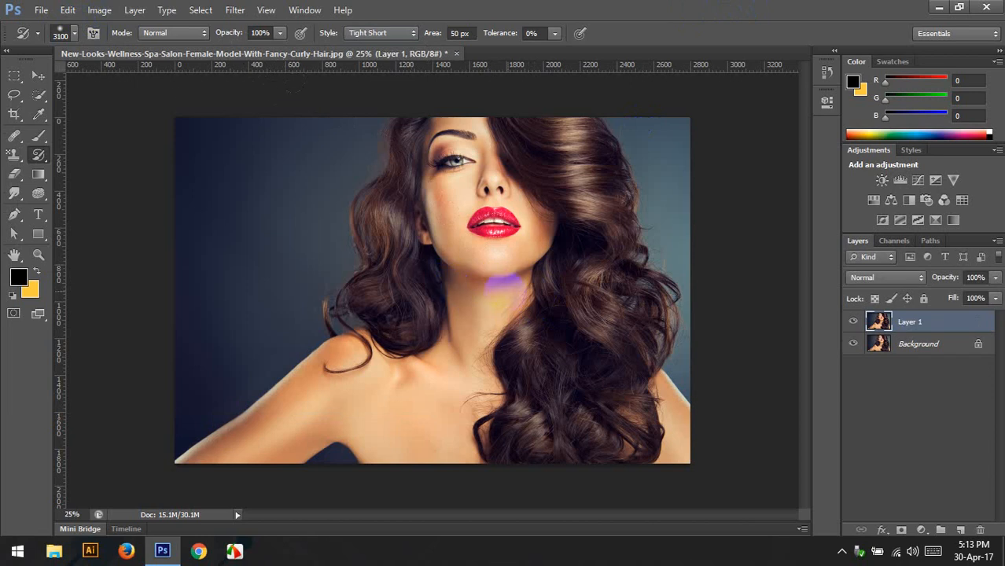
mouse_move(503, 287)
left_mouse_down()
mouse_move(404, 331)
mouse_move(420, 328)
mouse_move(462, 224)
mouse_move(356, 309)
mouse_move(487, 374)
mouse_move(209, 450)
mouse_move(634, 302)
mouse_move(484, 378)
mouse_move(343, 389)
mouse_move(442, 284)
left_mouse_up()
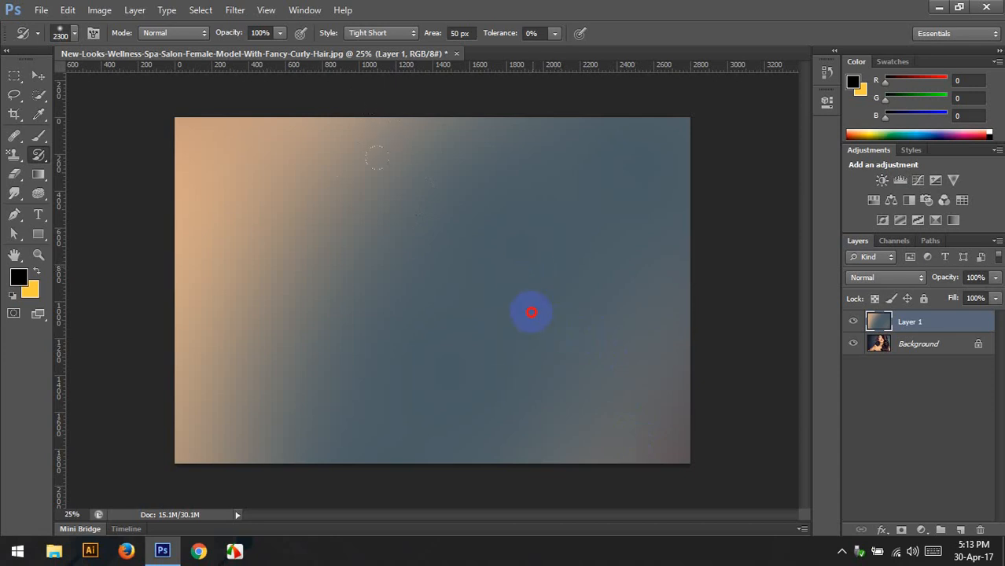
mouse_move(531, 312)
left_mouse_down()
mouse_move(384, 420)
mouse_move(374, 331)
mouse_move(383, 200)
mouse_move(542, 263)
mouse_move(666, 240)
mouse_move(538, 272)
left_mouse_up()
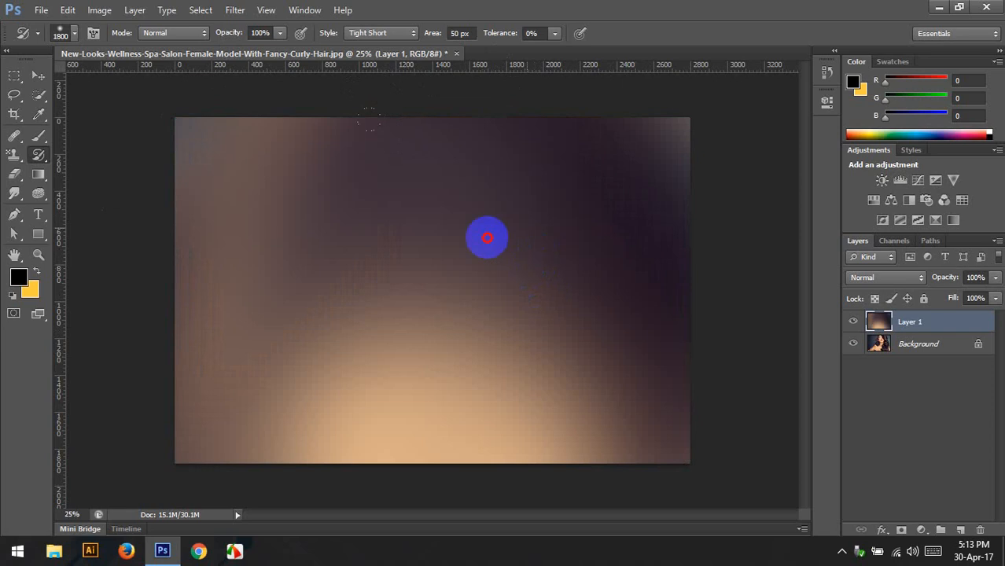
mouse_move(487, 237)
left_mouse_down()
mouse_move(644, 184)
mouse_move(602, 211)
mouse_move(700, 157)
mouse_move(493, 291)
mouse_move(116, 374)
mouse_move(260, 390)
mouse_move(462, 165)
mouse_move(460, 229)
mouse_move(361, 275)
mouse_move(417, 256)
mouse_move(466, 285)
mouse_move(366, 265)
mouse_move(243, 338)
mouse_move(597, 252)
mouse_move(511, 369)
mouse_move(515, 322)
left_mouse_up()
- Reduce the Art History Brush to 900 px and repaint the duplicated layer with smaller blurred strokes
key("bracketleft")
key("bracketleft")
key("bracketleft")
key("bracketleft")
key("bracketleft")
key("bracketleft")
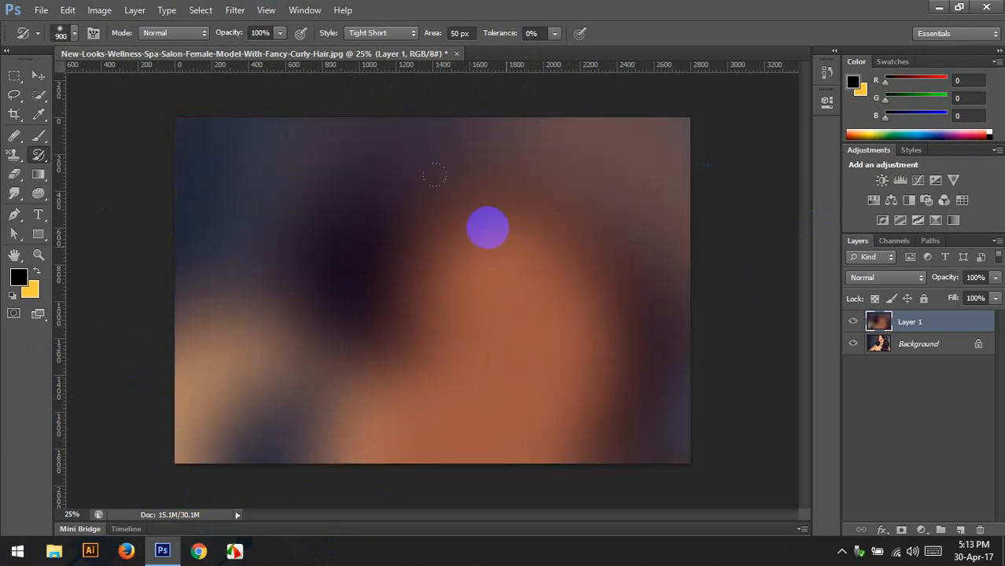
mouse_move(487, 228)
left_mouse_down()
mouse_move(601, 157)
mouse_move(303, 466)
mouse_move(561, 161)
mouse_move(591, 79)
mouse_move(482, 191)
mouse_move(229, 378)
mouse_move(592, 279)
mouse_move(478, 157)
mouse_move(248, 103)
mouse_move(352, 330)
mouse_move(579, 438)
mouse_move(494, 265)
mouse_move(580, 167)
mouse_move(579, 198)
mouse_move(465, 254)
mouse_move(566, 148)
mouse_move(431, 427)
mouse_move(426, 407)
mouse_move(595, 135)
mouse_move(527, 336)
mouse_move(476, 556)
mouse_move(708, 377)
mouse_move(645, 383)
mouse_move(541, 81)
mouse_move(316, 308)
mouse_move(129, 366)
mouse_move(606, 178)
mouse_move(571, 333)
mouse_move(650, 517)
mouse_move(695, 359)
mouse_move(603, 247)
mouse_move(390, 328)
mouse_move(218, 467)
mouse_move(368, 204)
mouse_move(497, 228)
mouse_move(439, 285)
mouse_move(514, 321)
mouse_move(489, 287)
mouse_move(550, 250)
mouse_move(514, 271)
mouse_move(523, 258)
mouse_move(587, 301)
mouse_move(534, 313)
mouse_move(537, 260)
mouse_move(511, 218)
mouse_move(352, 358)
left_mouse_up()
- Reduce the Art History Brush to 150 px and repaint the model's figure as coarse dabs
key("bracketleft")
key("bracketleft")
key("bracketleft")
key("bracketleft")
key("bracketleft")
key("bracketleft")
key("bracketleft")
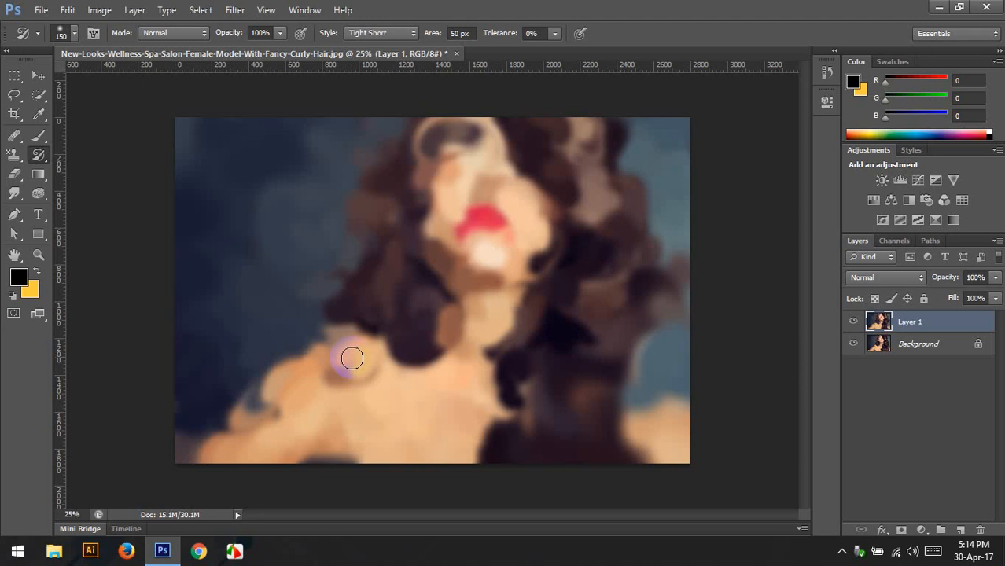
mouse_move(351, 358)
left_mouse_down()
mouse_move(415, 285)
mouse_move(521, 359)
mouse_move(543, 211)
mouse_move(438, 331)
mouse_move(329, 190)
mouse_move(484, 361)
mouse_move(355, 314)
mouse_move(565, 269)
left_mouse_up()
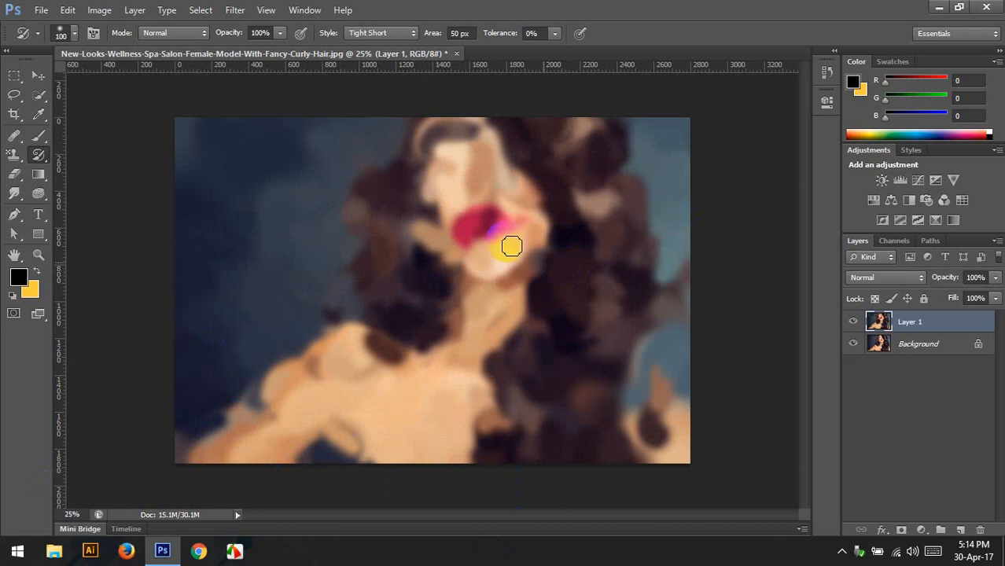
- Refine the painted face, neck, hair and shoulders with the Art History Brush at 80 px
key("bracketleft")
key("bracketleft")
key("bracketleft")
key("bracketleft")
mouse_move(509, 247)
left_mouse_down()
mouse_move(487, 238)
mouse_move(534, 91)
mouse_move(610, 147)
mouse_move(530, 258)
mouse_move(529, 166)
mouse_move(423, 287)
mouse_move(383, 267)
mouse_move(436, 85)
mouse_move(479, 358)
mouse_move(512, 421)
mouse_move(671, 197)
mouse_move(653, 305)
mouse_move(680, 464)
mouse_move(708, 458)
mouse_move(651, 189)
mouse_move(556, 179)
mouse_move(597, 6)
mouse_move(517, 253)
mouse_move(588, 210)
mouse_move(522, 272)
mouse_move(545, 240)
mouse_move(536, 257)
mouse_move(544, 292)
mouse_move(534, 229)
mouse_move(457, 300)
mouse_move(445, 207)
mouse_move(288, 380)
mouse_move(379, 216)
mouse_move(359, 270)
mouse_move(398, 255)
mouse_move(387, 290)
mouse_move(272, 420)
mouse_move(334, 429)
mouse_move(478, 379)
mouse_move(533, 441)
mouse_move(669, 432)
mouse_move(667, 312)
mouse_move(510, 268)
mouse_move(494, 208)
mouse_move(413, 476)
mouse_move(386, 434)
mouse_move(423, 453)
left_mouse_up()
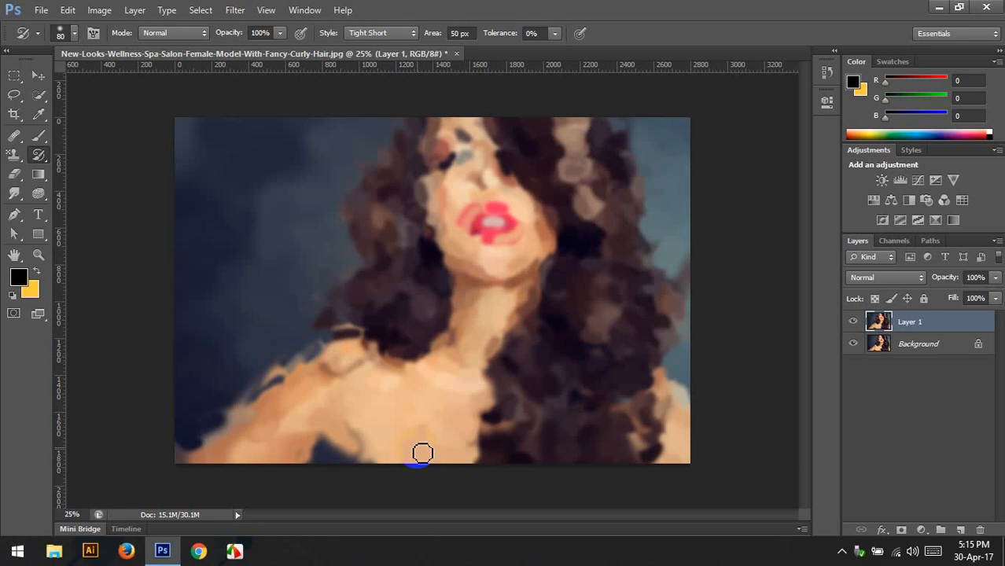
left_click(278, 368)
left_click(421, 370)
left_click(515, 299)
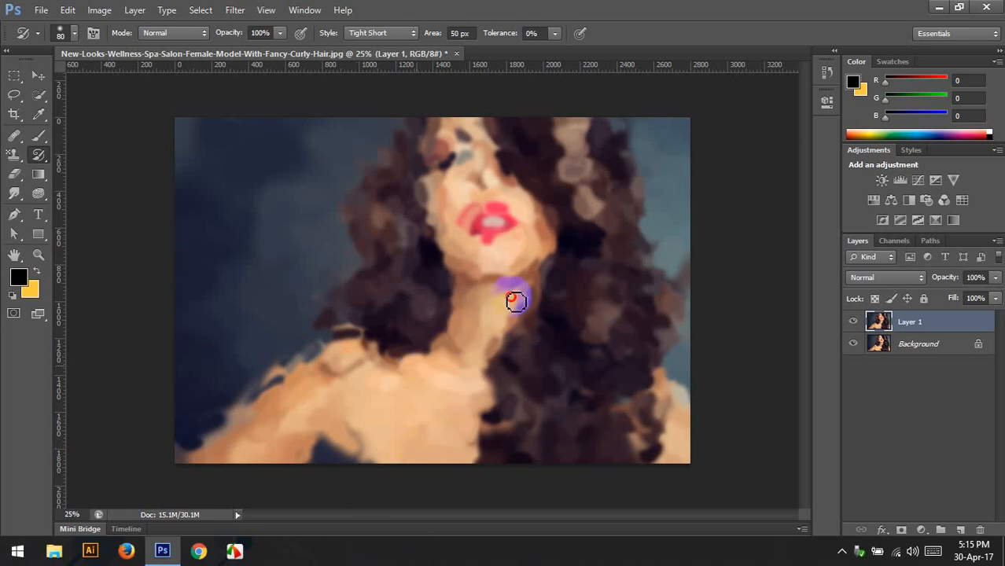
left_click(445, 175)
left_click(381, 320)
left_click(424, 276)
left_click(457, 283)
- Repaint the lips, face, hair and body with finer Art History Brush strokes at 50 px
key("bracketleft")
key("bracketleft")
key("bracketleft")
left_click(477, 229)
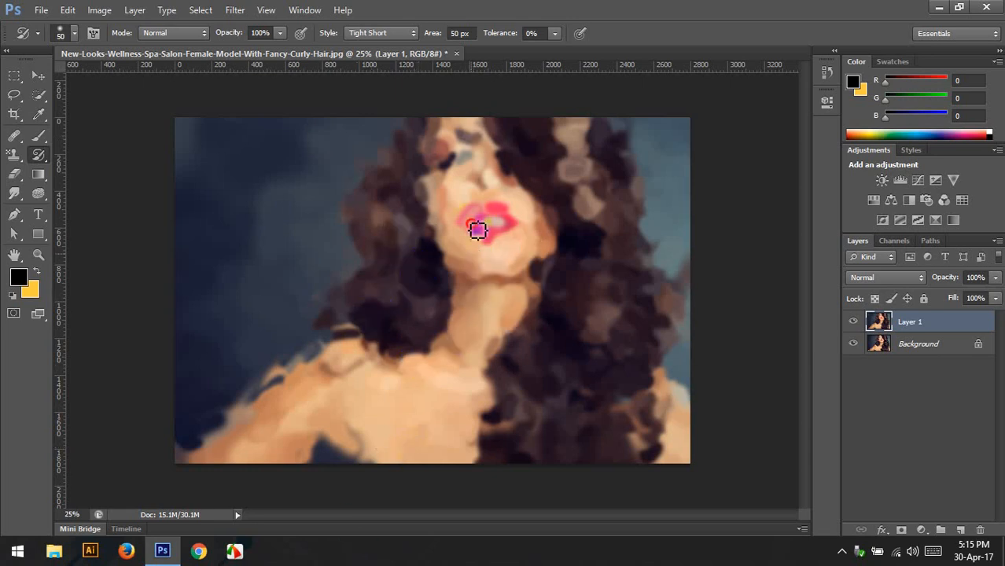
left_click(483, 403)
left_click(525, 7)
left_click(463, 184)
left_click(412, 211)
left_click(520, 56)
left_click(386, 319)
left_click(687, 197)
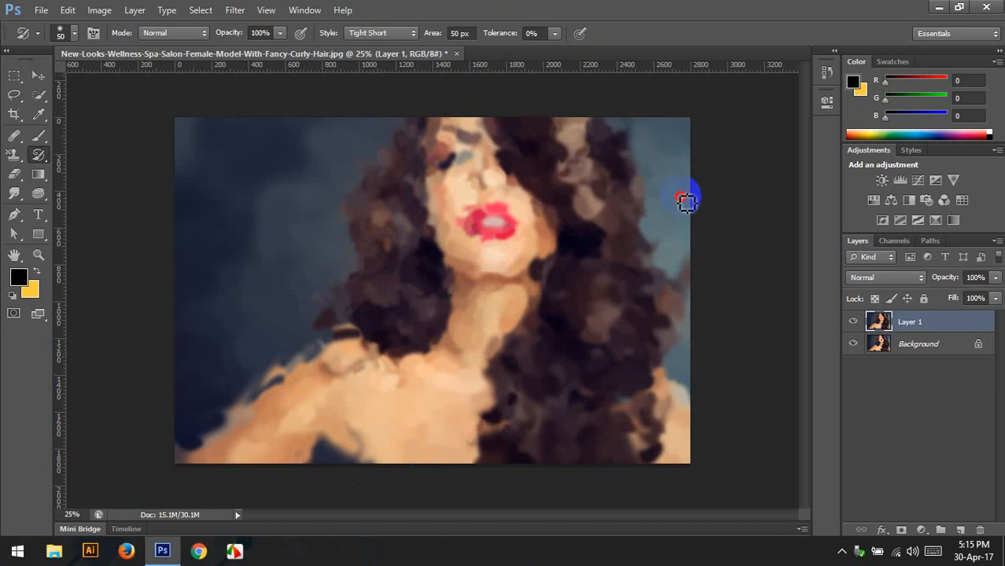
left_click(432, 527)
left_click(478, 266)
mouse_move(478, 264)
left_mouse_down()
mouse_move(538, 59)
mouse_move(442, 250)
mouse_move(507, 203)
mouse_move(527, 115)
mouse_move(282, 409)
mouse_move(364, 316)
mouse_move(376, 397)
mouse_move(154, 505)
mouse_move(440, 504)
mouse_move(828, 349)
mouse_move(774, 375)
mouse_move(754, 216)
mouse_move(524, 126)
mouse_move(53, 443)
left_mouse_up()
- Sharpen the eye, nose and lips with Art History Brush strokes at 45 px
key("bracketleft")
key("bracketleft")
key("bracketleft")
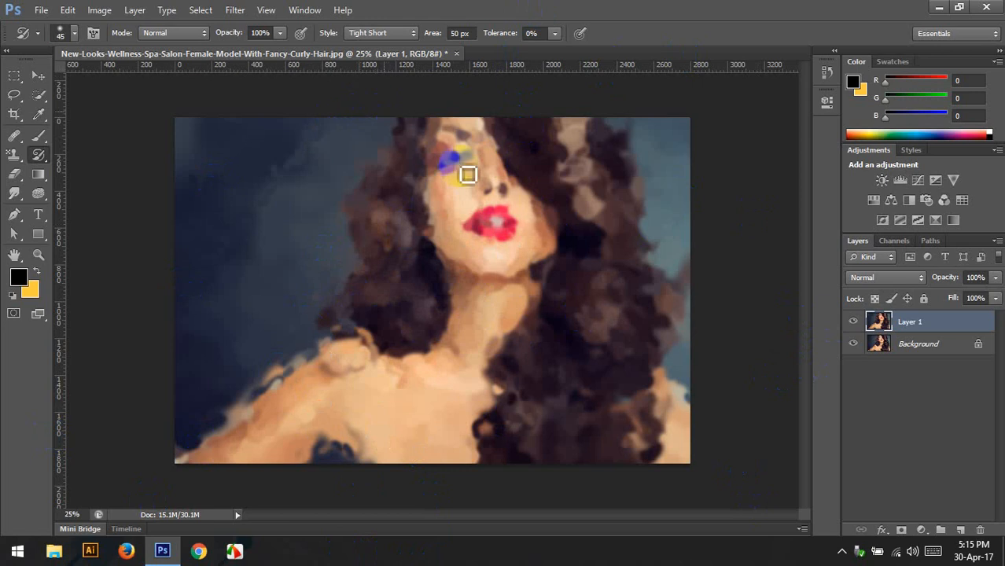
left_click_drag(469, 175, 510, 226)
left_click(511, 328)
mouse_move(525, 155)
left_mouse_down()
mouse_move(431, 244)
mouse_move(470, 164)
mouse_move(446, 196)
mouse_move(487, 96)
mouse_move(467, 96)
mouse_move(401, 230)
mouse_move(405, 177)
mouse_move(542, 91)
mouse_move(475, 317)
mouse_move(604, 309)
mouse_move(557, 407)
mouse_move(679, 358)
mouse_move(576, 470)
mouse_move(653, 549)
mouse_move(635, 510)
mouse_move(676, 422)
mouse_move(696, 507)
mouse_move(724, 426)
mouse_move(712, 430)
mouse_move(637, 182)
mouse_move(591, 275)
mouse_move(500, 221)
mouse_move(530, 161)
mouse_move(489, 163)
mouse_move(491, 147)
mouse_move(449, 279)
mouse_move(383, 267)
mouse_move(543, 65)
mouse_move(548, 181)
mouse_move(518, 238)
mouse_move(565, 167)
mouse_move(552, 293)
mouse_move(500, 348)
mouse_move(538, 262)
mouse_move(566, 238)
mouse_move(559, 230)
mouse_move(535, 284)
mouse_move(523, 234)
mouse_move(568, 200)
mouse_move(496, 259)
mouse_move(506, 136)
mouse_move(436, 267)
mouse_move(477, 169)
mouse_move(411, 251)
mouse_move(461, 111)
mouse_move(433, 206)
mouse_move(444, 188)
mouse_move(543, 210)
mouse_move(523, 217)
mouse_move(386, 384)
mouse_move(529, 347)
mouse_move(611, 262)
mouse_move(568, 189)
mouse_move(475, 276)
mouse_move(754, 265)
mouse_move(758, 202)
mouse_move(690, 154)
mouse_move(638, 206)
mouse_move(515, 237)
mouse_move(490, 173)
mouse_move(457, 162)
mouse_move(453, 148)
mouse_move(463, 145)
mouse_move(442, 167)
mouse_move(511, 152)
mouse_move(489, 220)
mouse_move(507, 197)
mouse_move(519, 226)
mouse_move(525, 455)
mouse_move(679, 351)
mouse_move(329, 117)
mouse_move(274, 202)
mouse_move(253, 103)
mouse_move(262, 168)
mouse_move(216, 181)
mouse_move(226, 161)
mouse_move(196, 140)
mouse_move(179, 154)
mouse_move(227, 106)
mouse_move(282, 147)
mouse_move(285, 329)
mouse_move(233, 427)
mouse_move(253, 374)
mouse_move(370, 314)
mouse_move(315, 439)
mouse_move(515, 344)
mouse_move(542, 231)
left_mouse_up()
- Reduce the Art History Brush to 10 px and bring out the fine facial details
key("bracketleft")
key("bracketleft")
key("bracketleft")
key("bracketleft")
key("bracketleft")
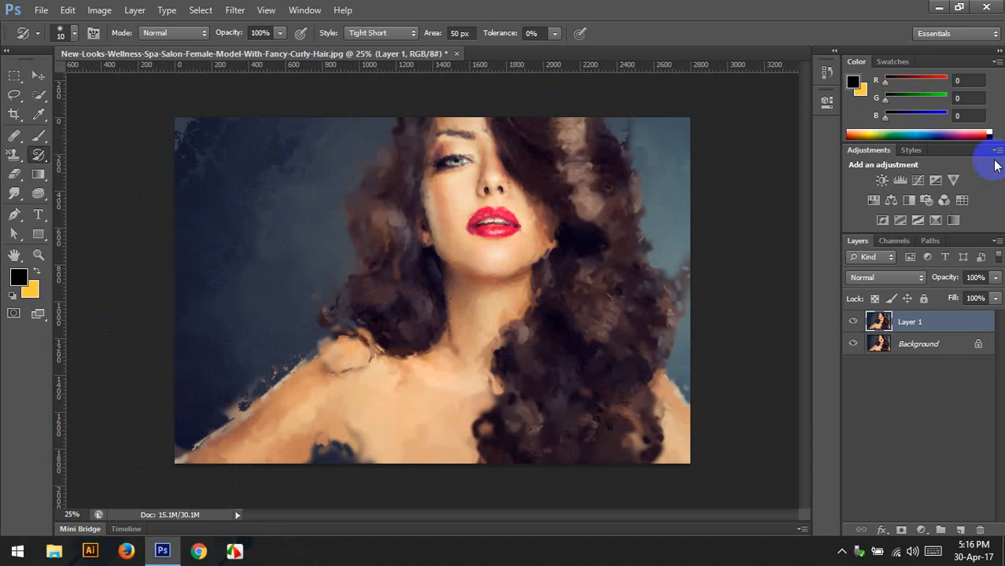
left_click(391, 34)
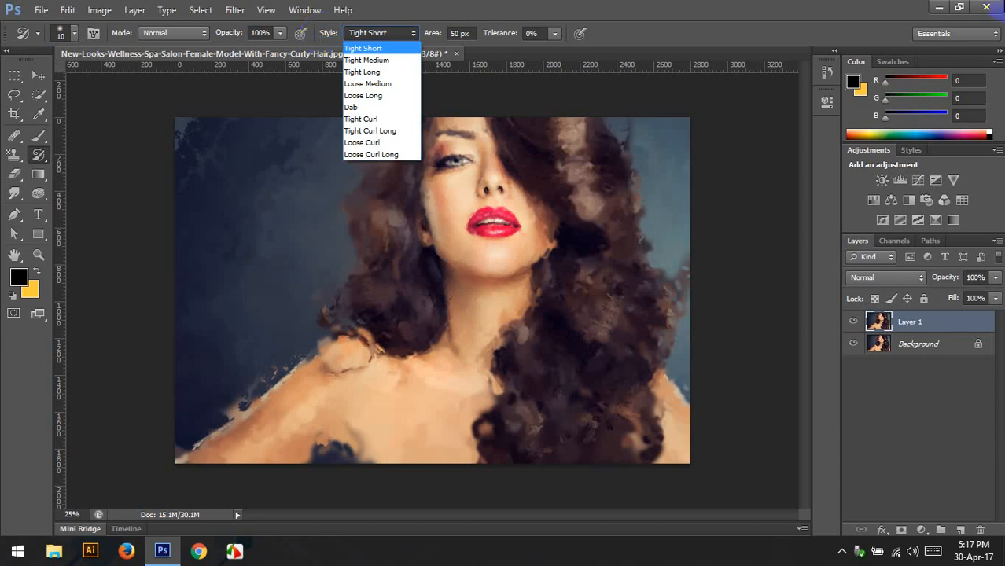
left_click(902, 32)
- View the boy-with-facial-acne picture from the desktop's Class 4 folder in Photos and return to Photoshop
left_click(936, 8)
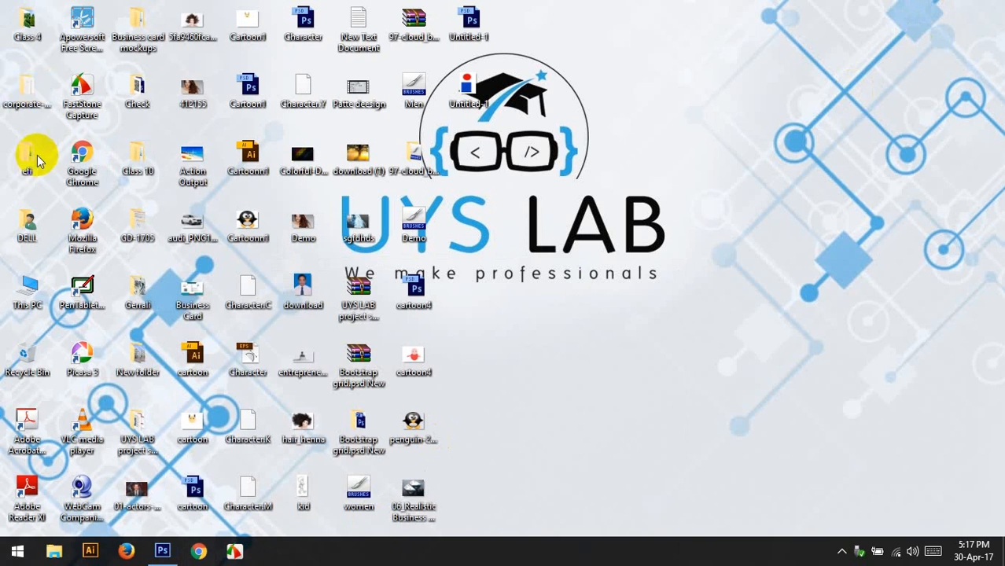
double_click(32, 19)
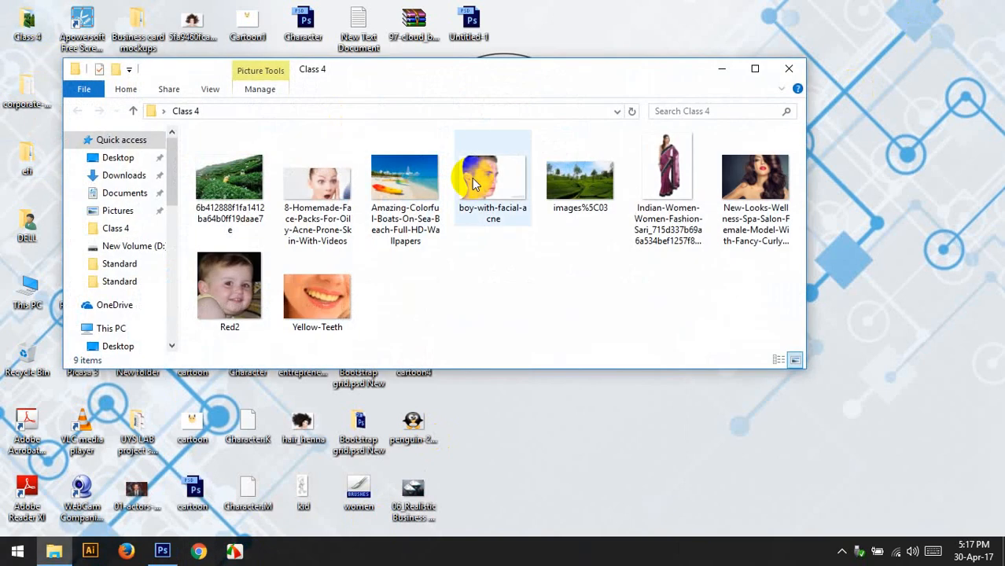
double_click(472, 175)
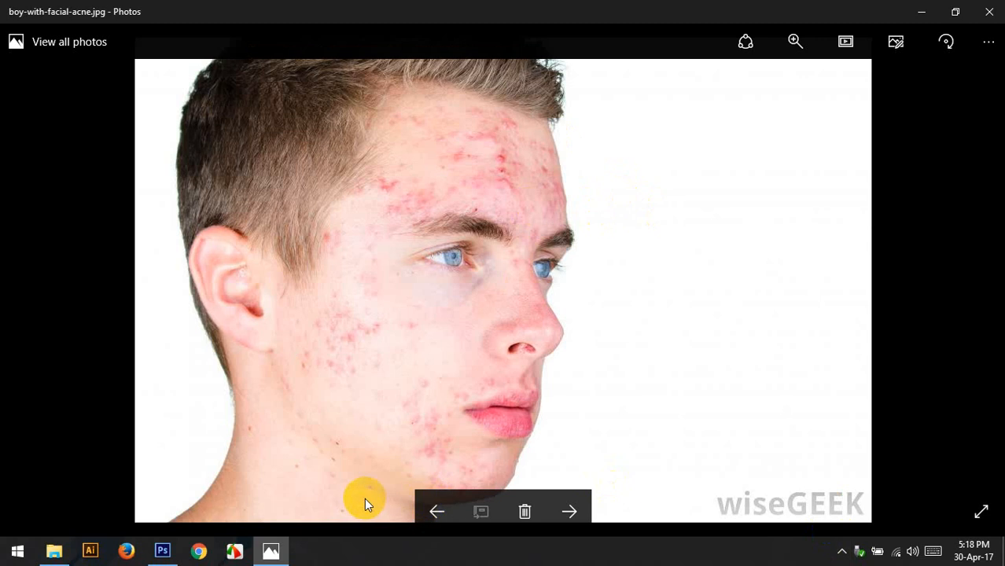
left_click(178, 547)
left_click(176, 547)
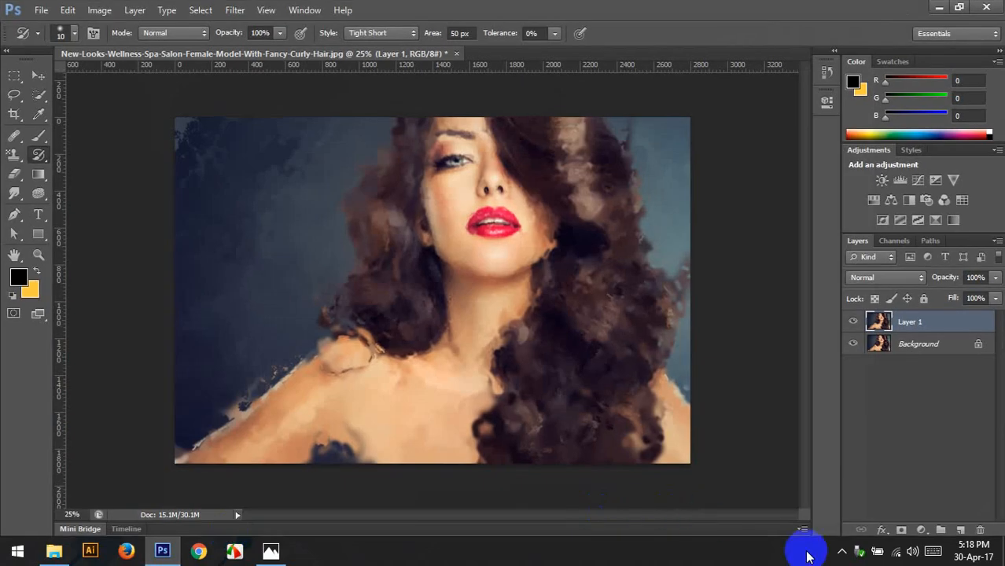